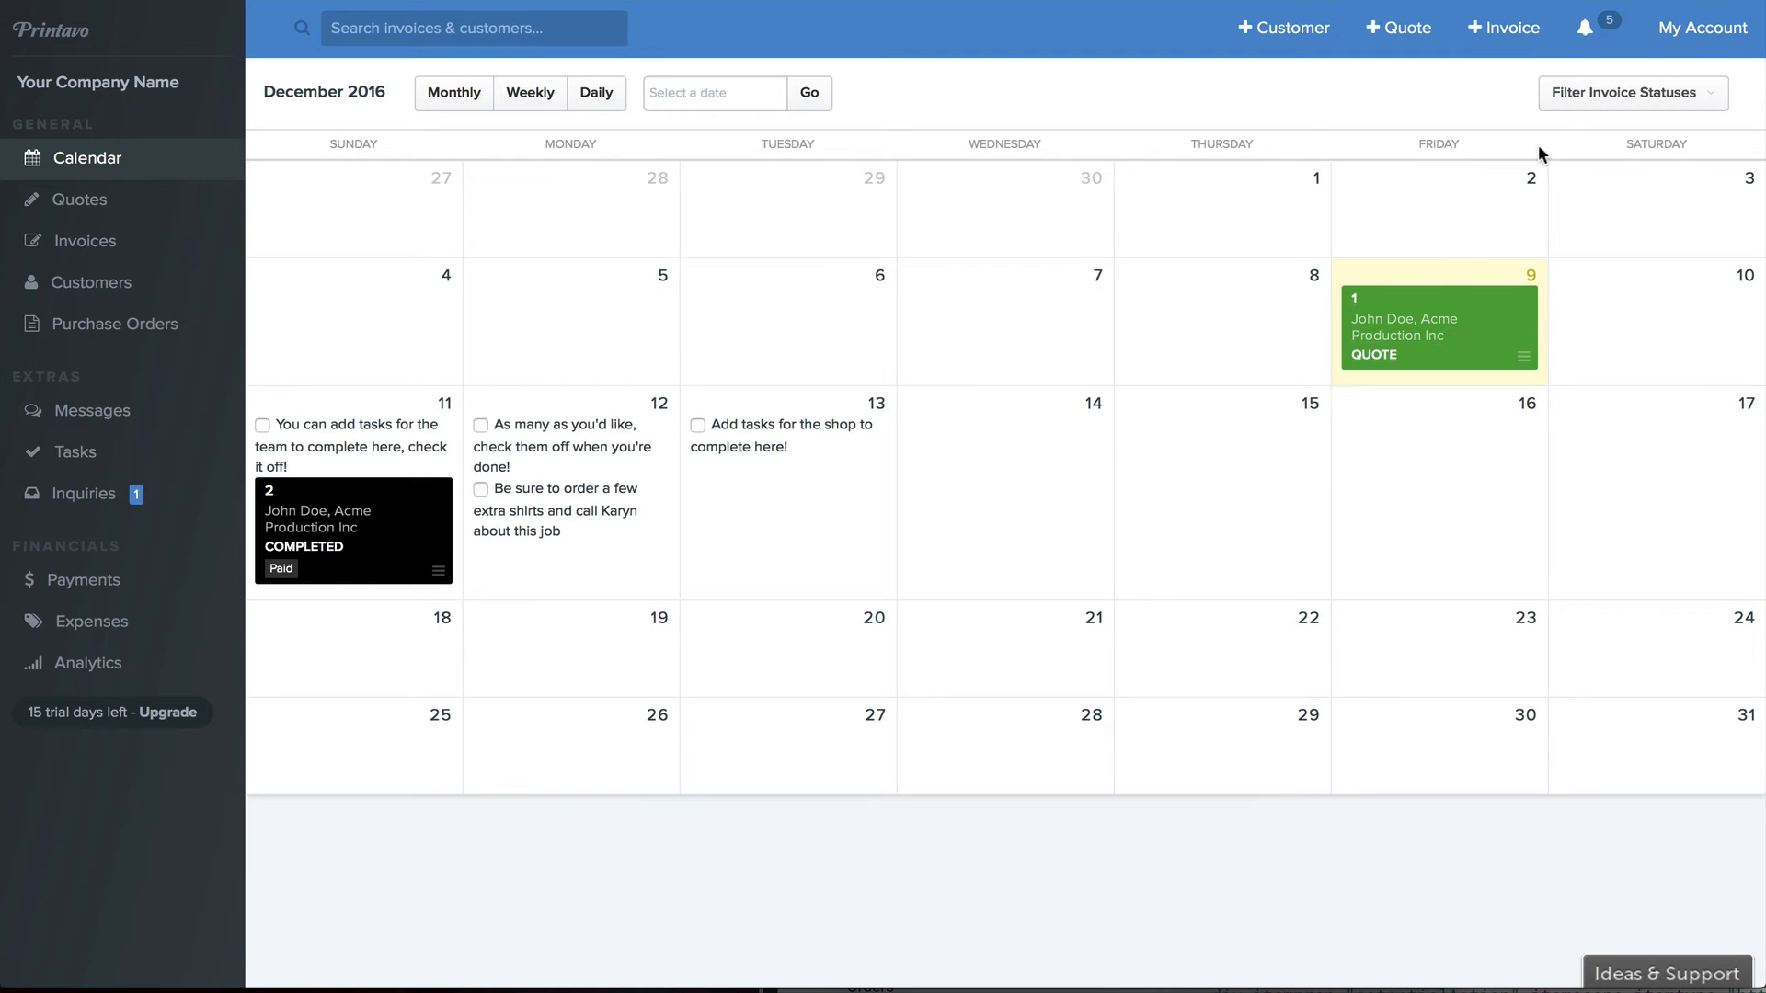
Filter the Quote status out of the calendar's invoices, and include it again
{"action": "left_click", "coordinate": [1580, 96]}
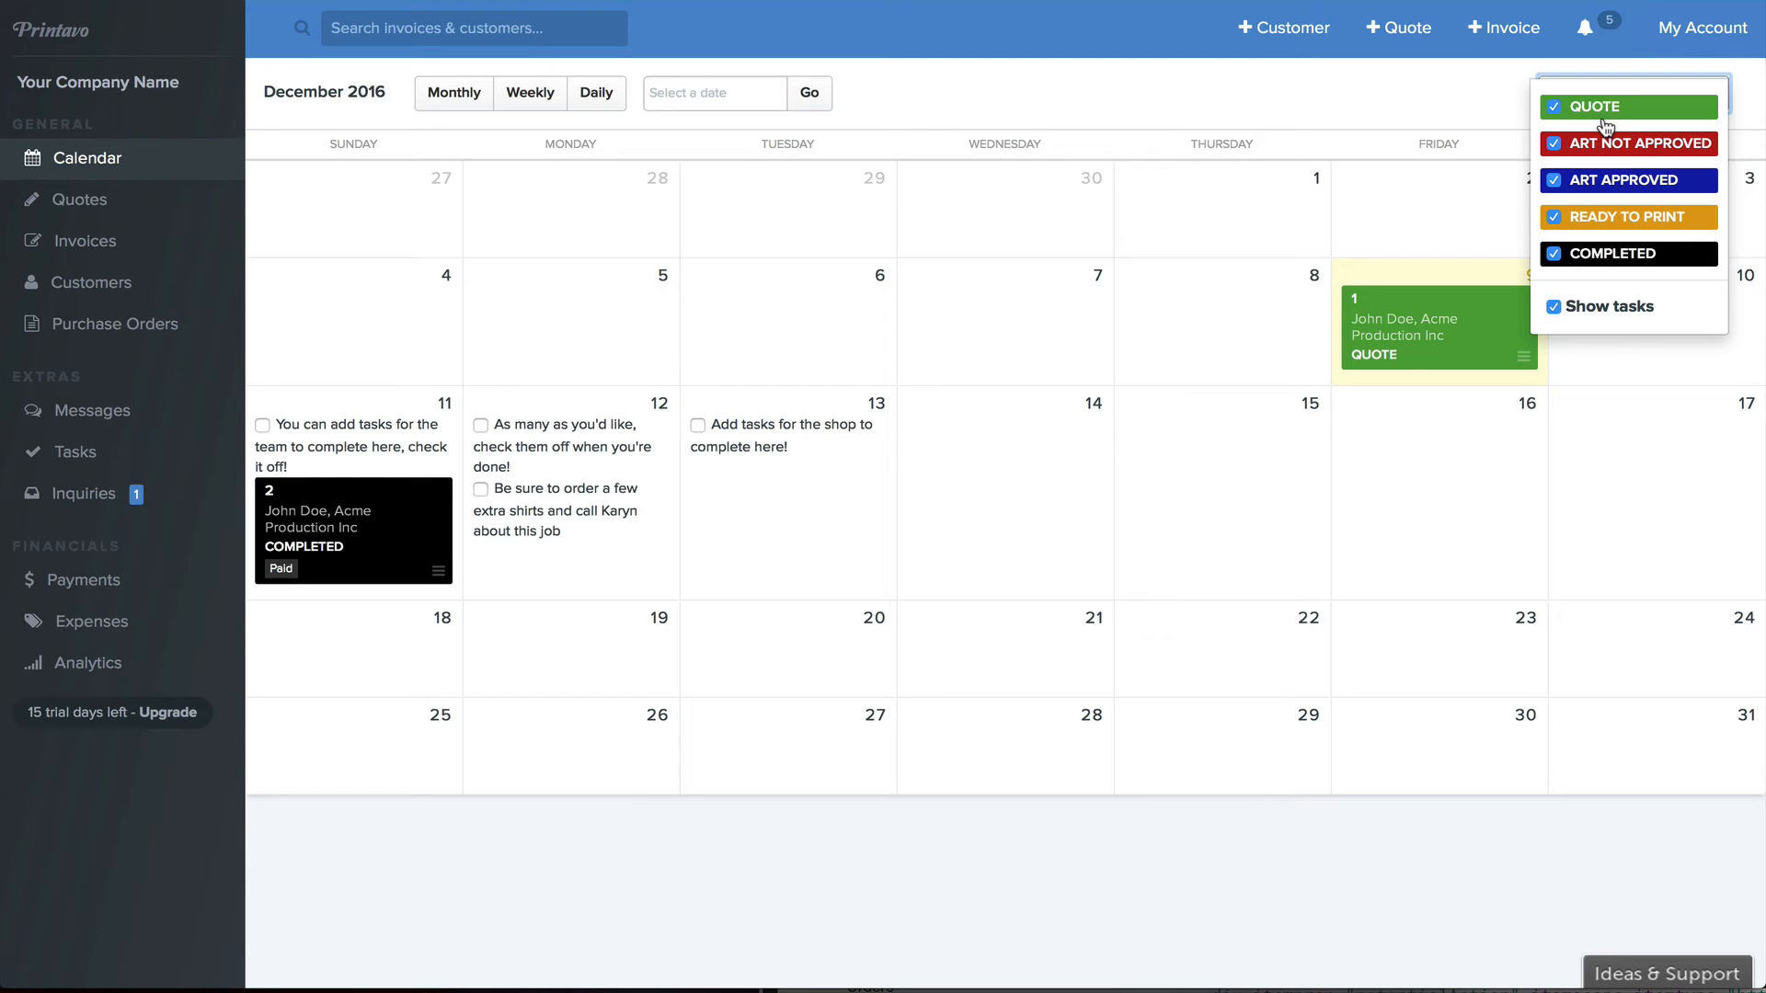
{"action": "left_click", "coordinate": [1510, 100]}
{"action": "left_click", "coordinate": [1554, 101]}
{"action": "left_click", "coordinate": [1554, 108]}
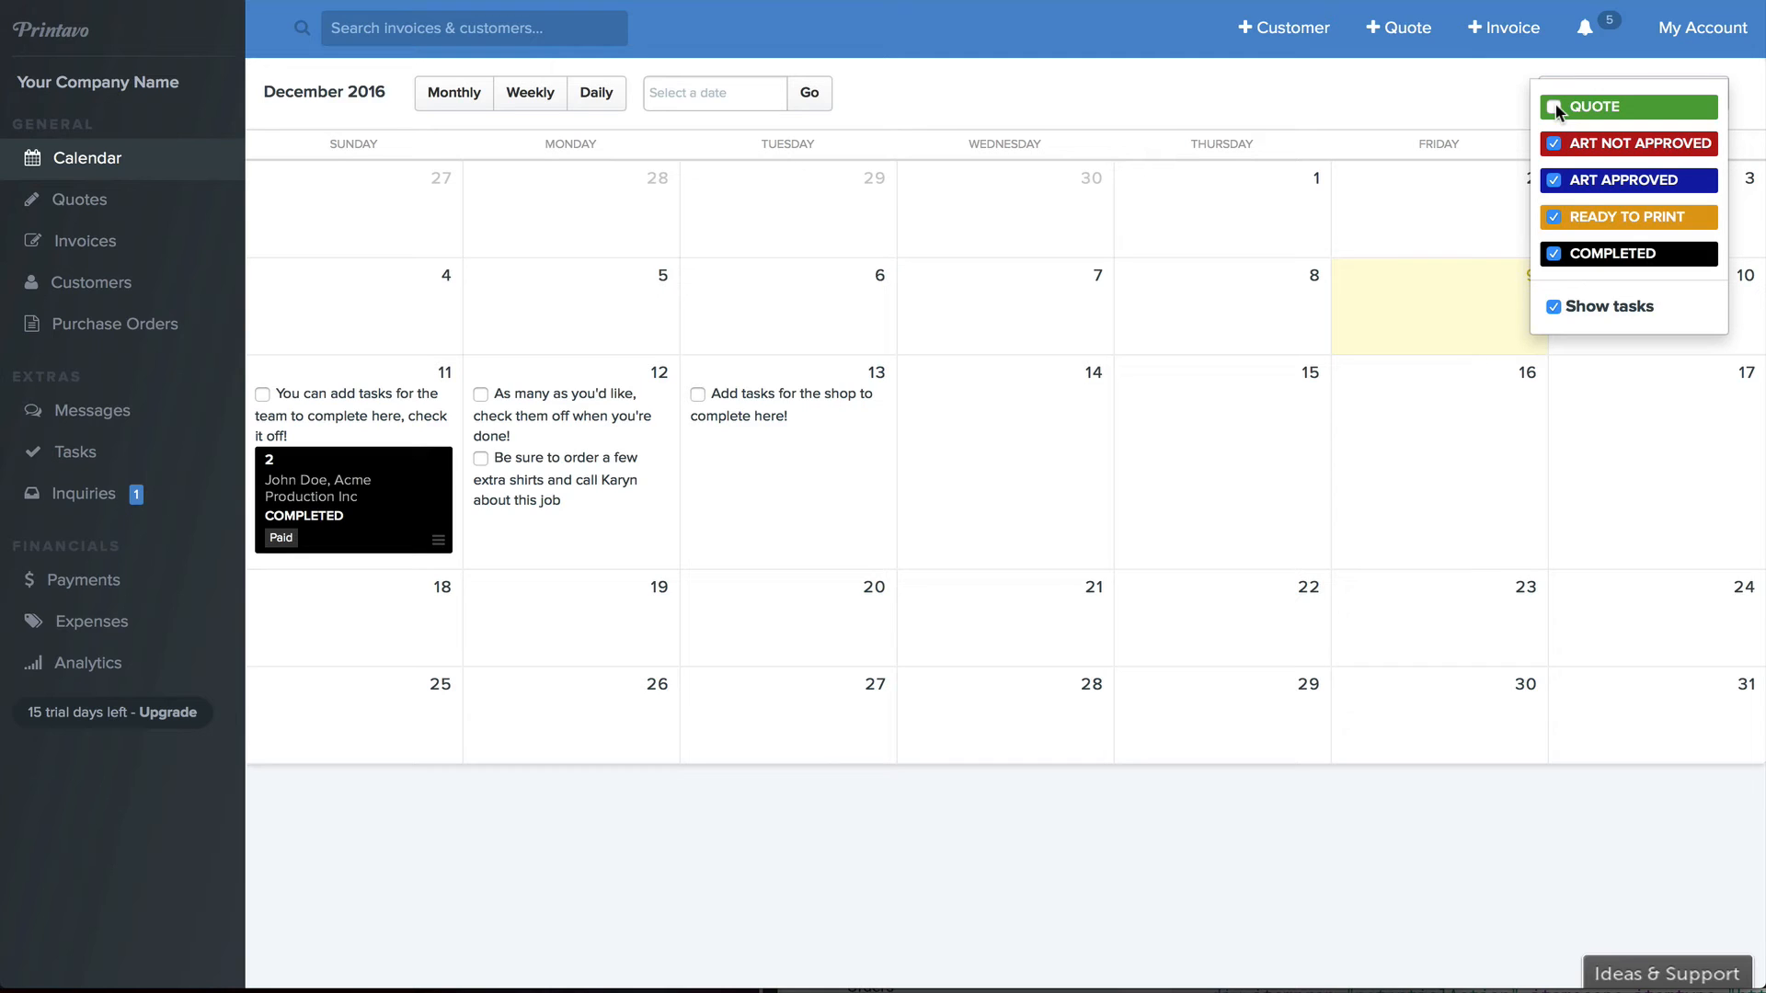
{"action": "left_click", "coordinate": [1554, 108]}
{"action": "left_click", "coordinate": [1458, 86]}
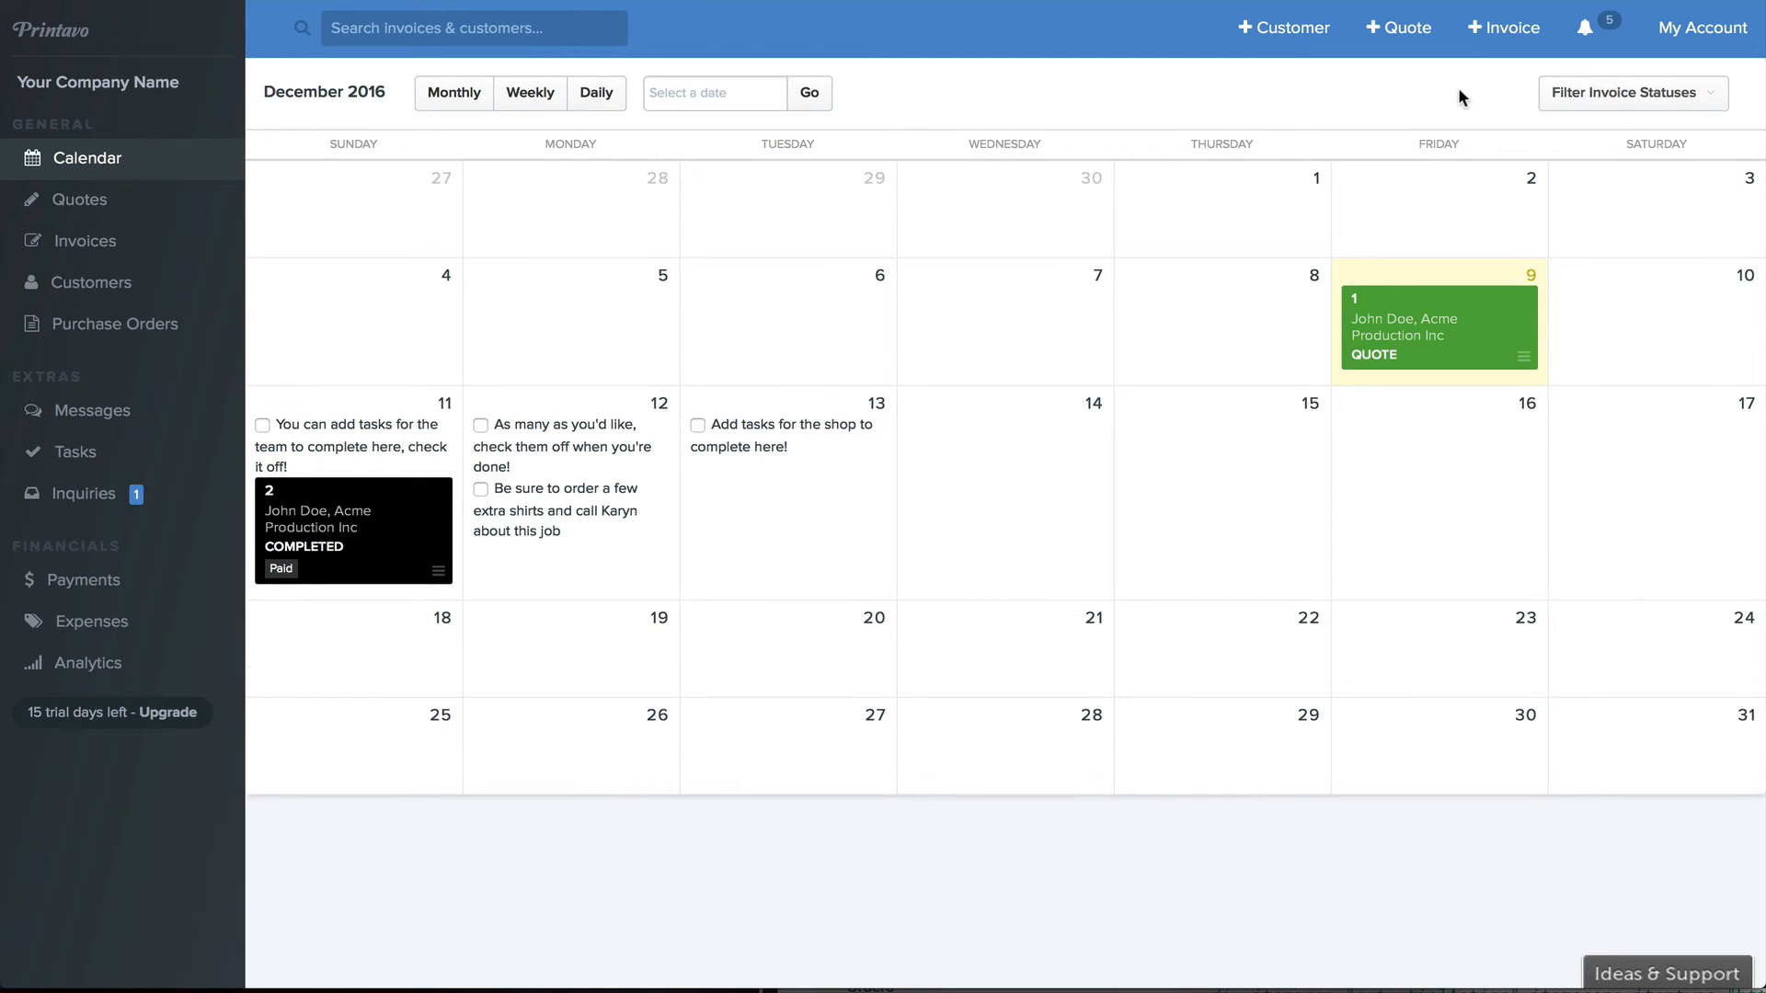
Move quote 1 on the calendar from December 9 to Thursday, December 8
{"action": "left_click_drag", "start_coordinate": [1392, 334], "coordinate": [1172, 320]}
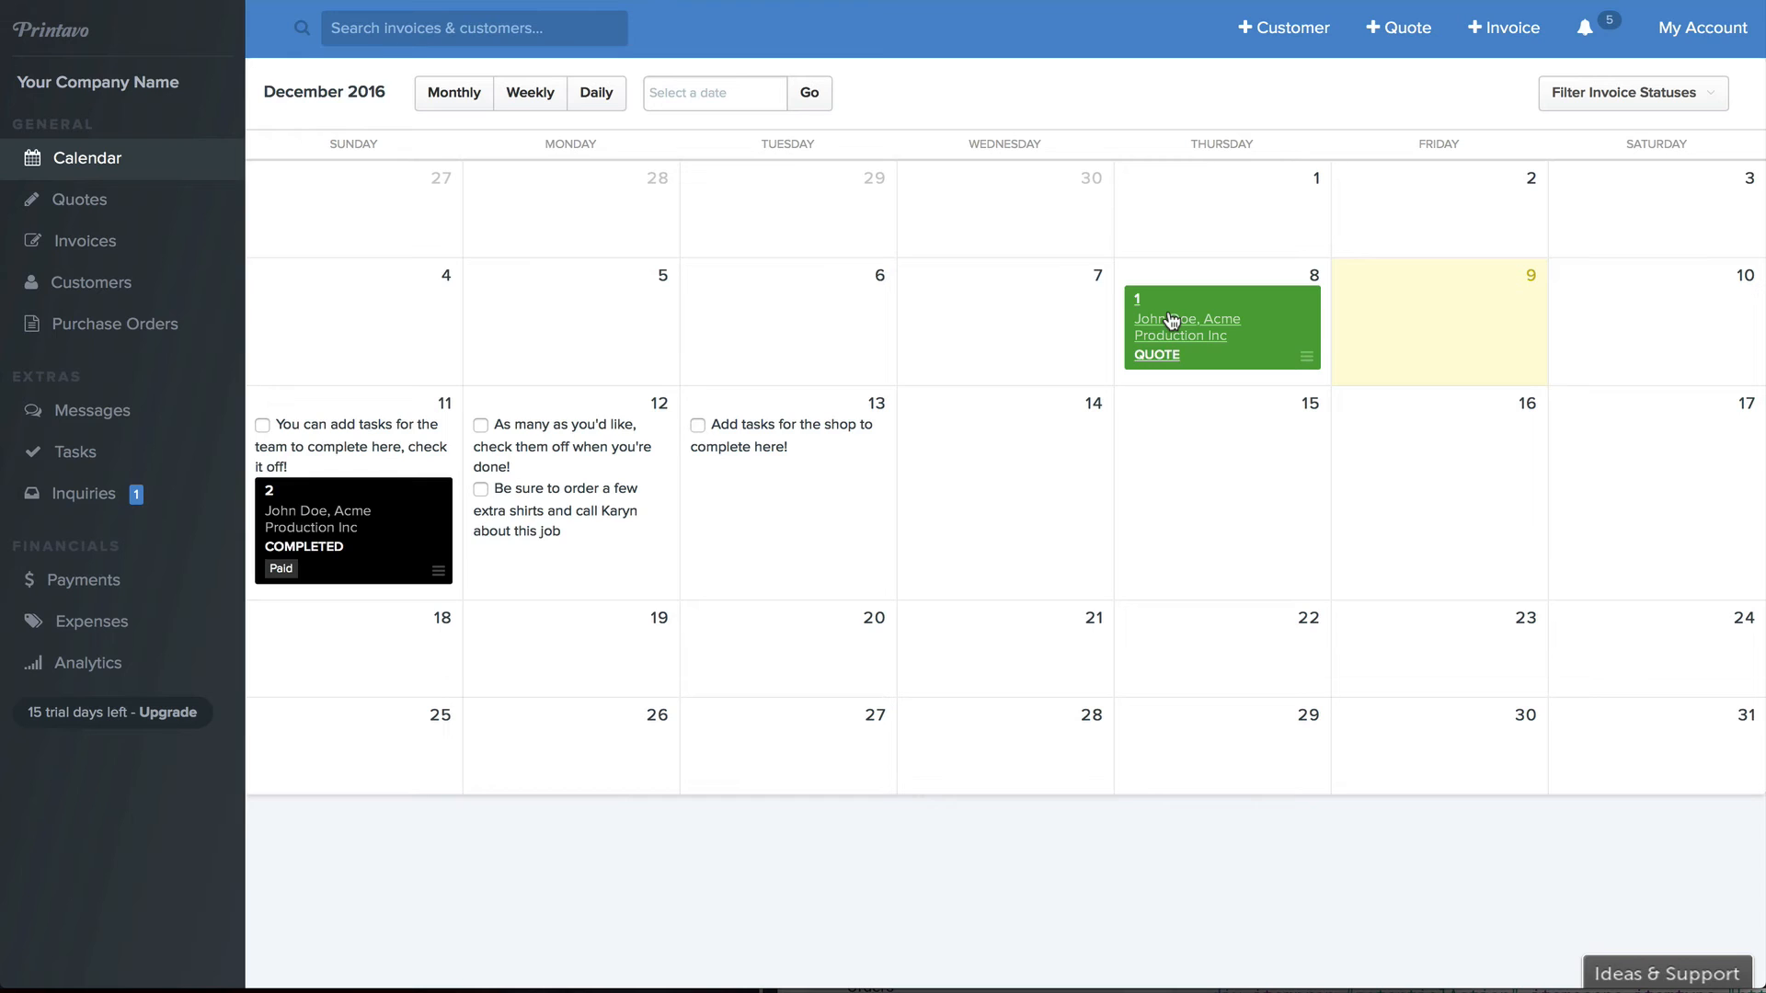
Open the customer list and start a new customer record
{"action": "left_click", "coordinate": [193, 294]}
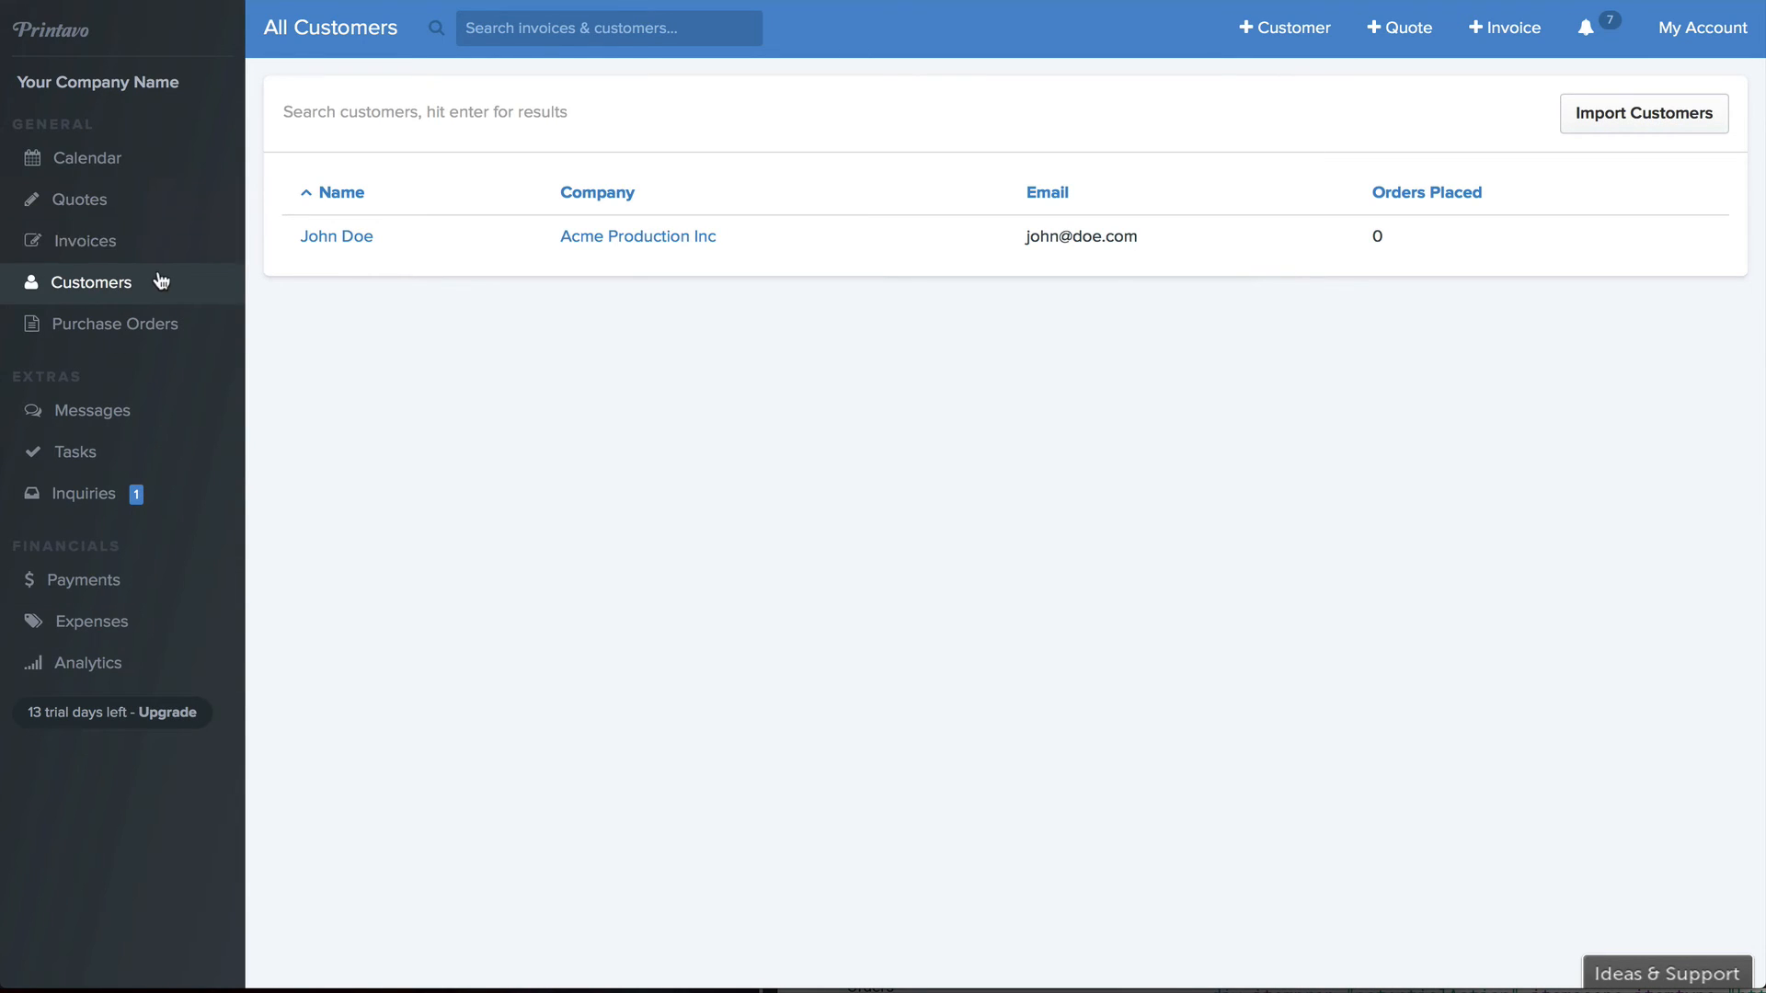
{"action": "left_click", "coordinate": [414, 111]}
{"action": "left_click", "coordinate": [1292, 29]}
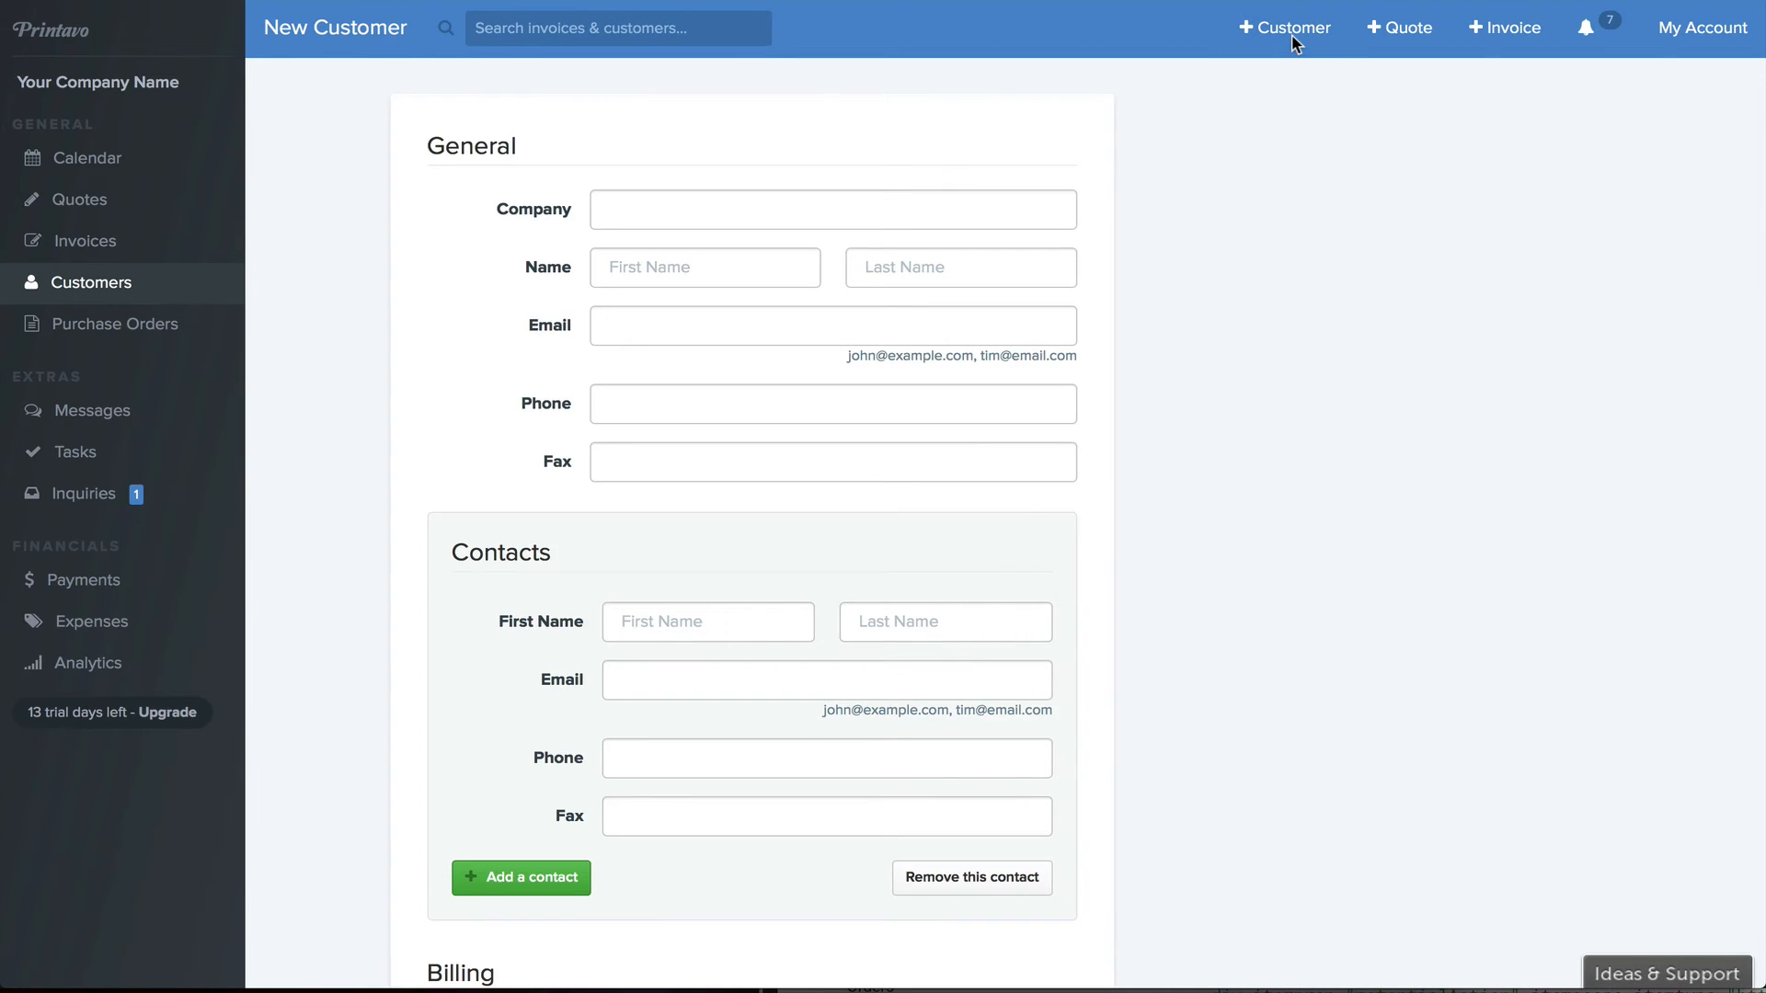
Examine the General and Contacts fields of the new customer form
{"action": "left_click", "coordinate": [926, 217]}
{"action": "scroll", "coordinate": [927, 216], "scroll_direction": "down", "scroll_amount": 1}
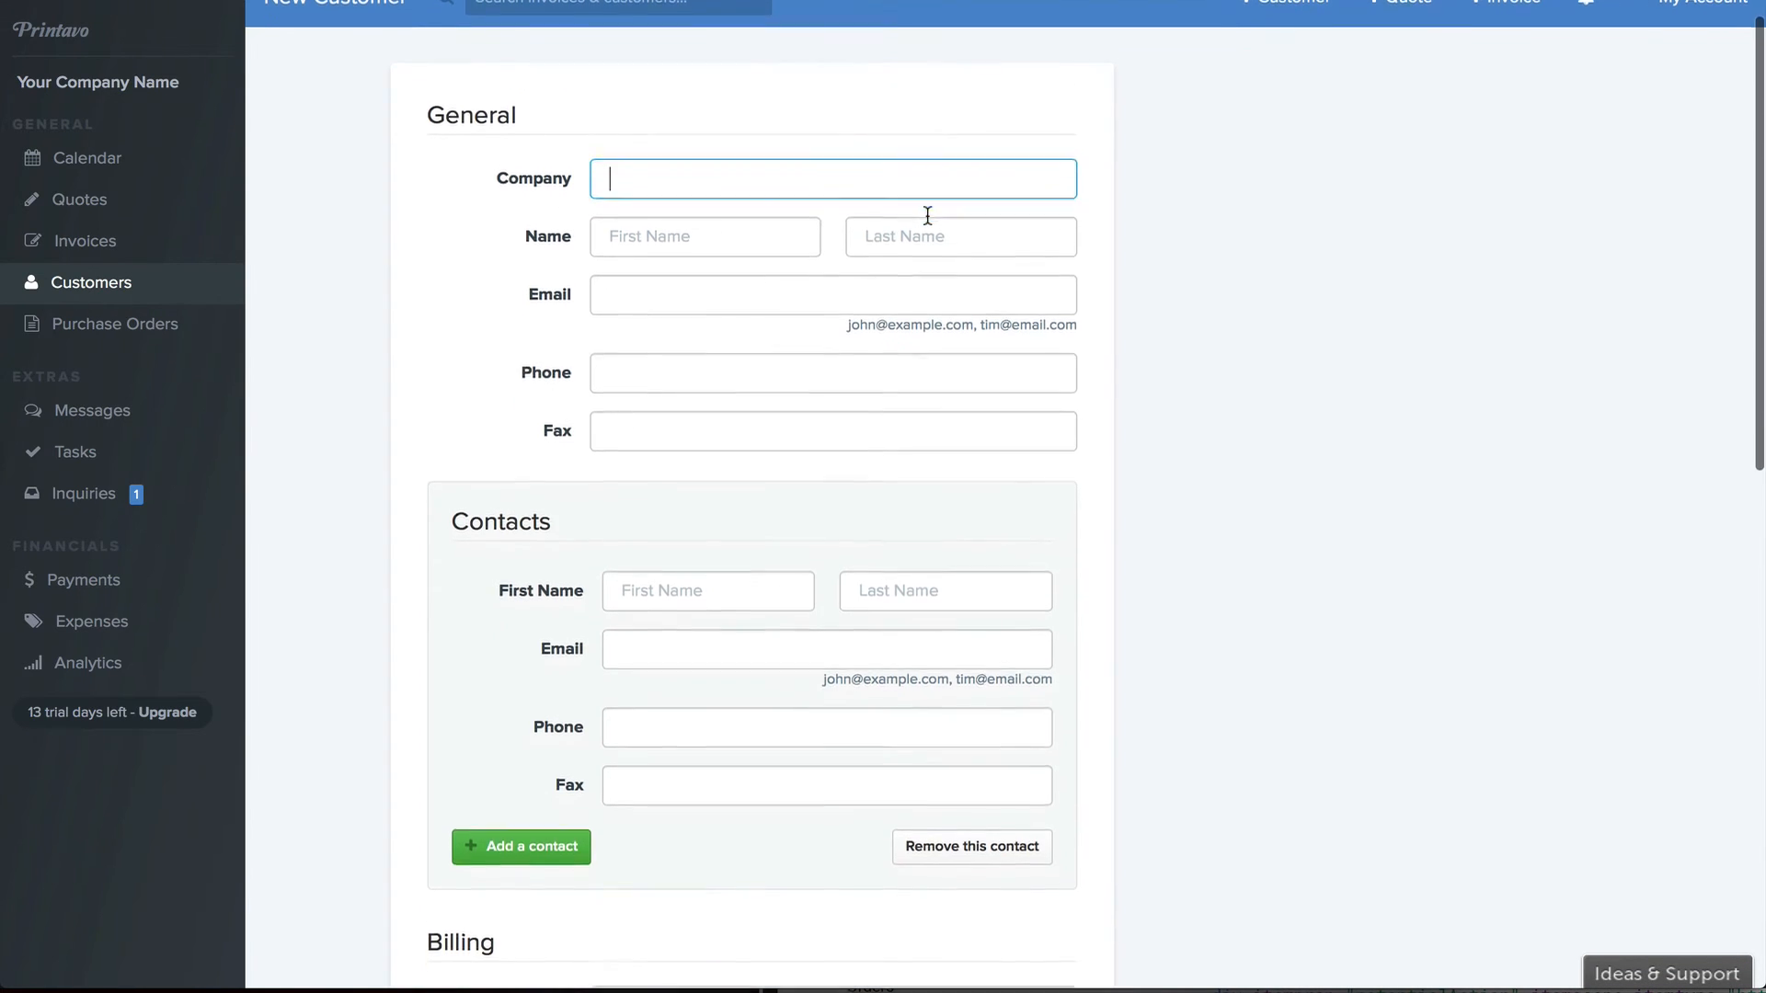
{"action": "left_click", "coordinate": [923, 226]}
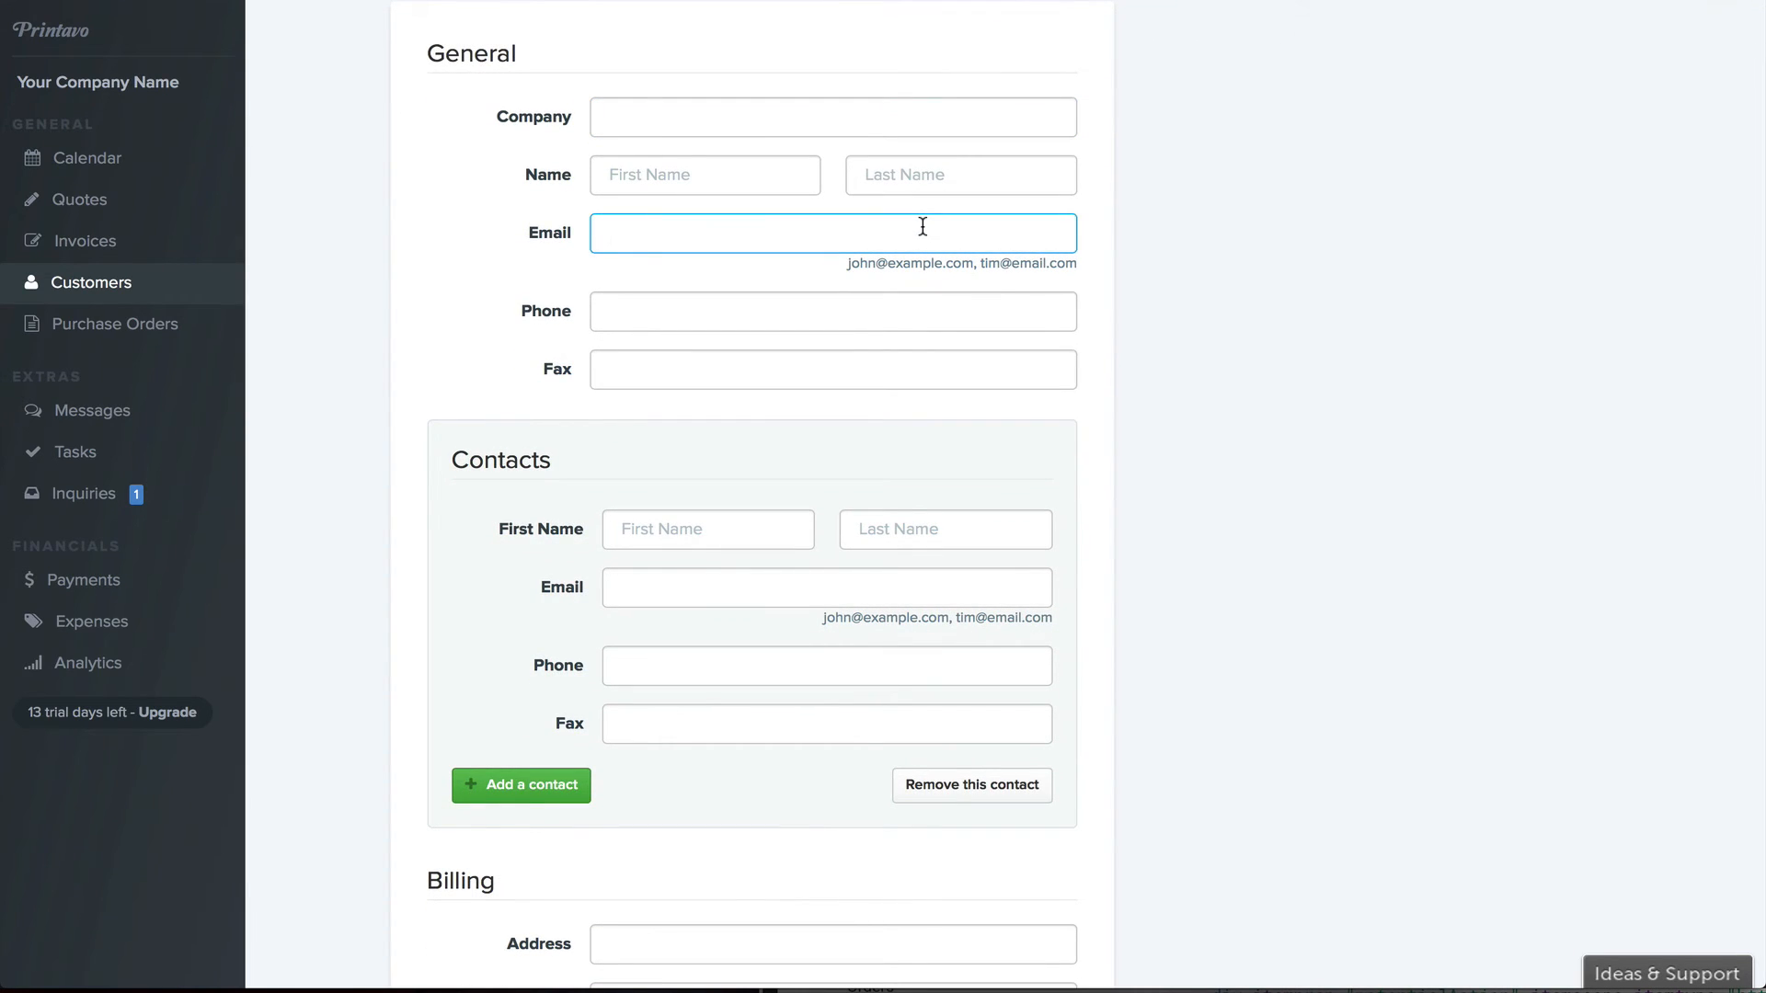
{"action": "scroll", "coordinate": [922, 226], "scroll_direction": "down", "scroll_amount": 2}
{"action": "left_click", "coordinate": [757, 365]}
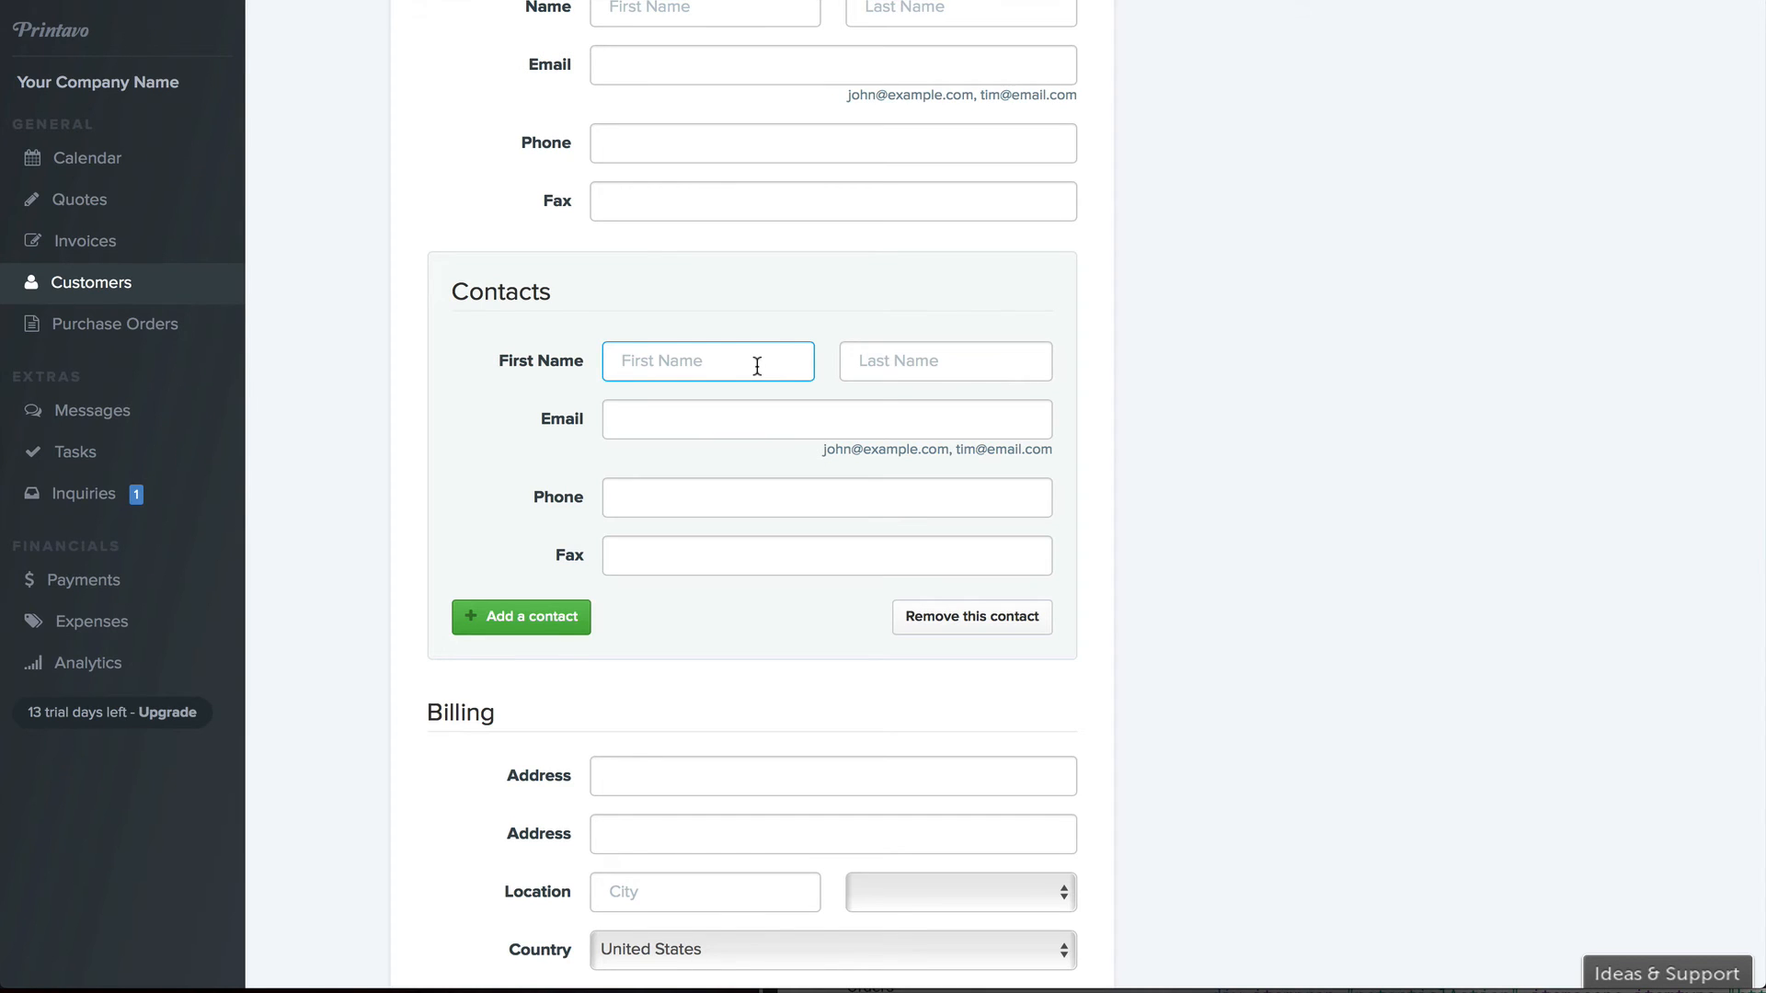
{"action": "scroll", "coordinate": [756, 365], "scroll_direction": "down", "scroll_amount": 2}
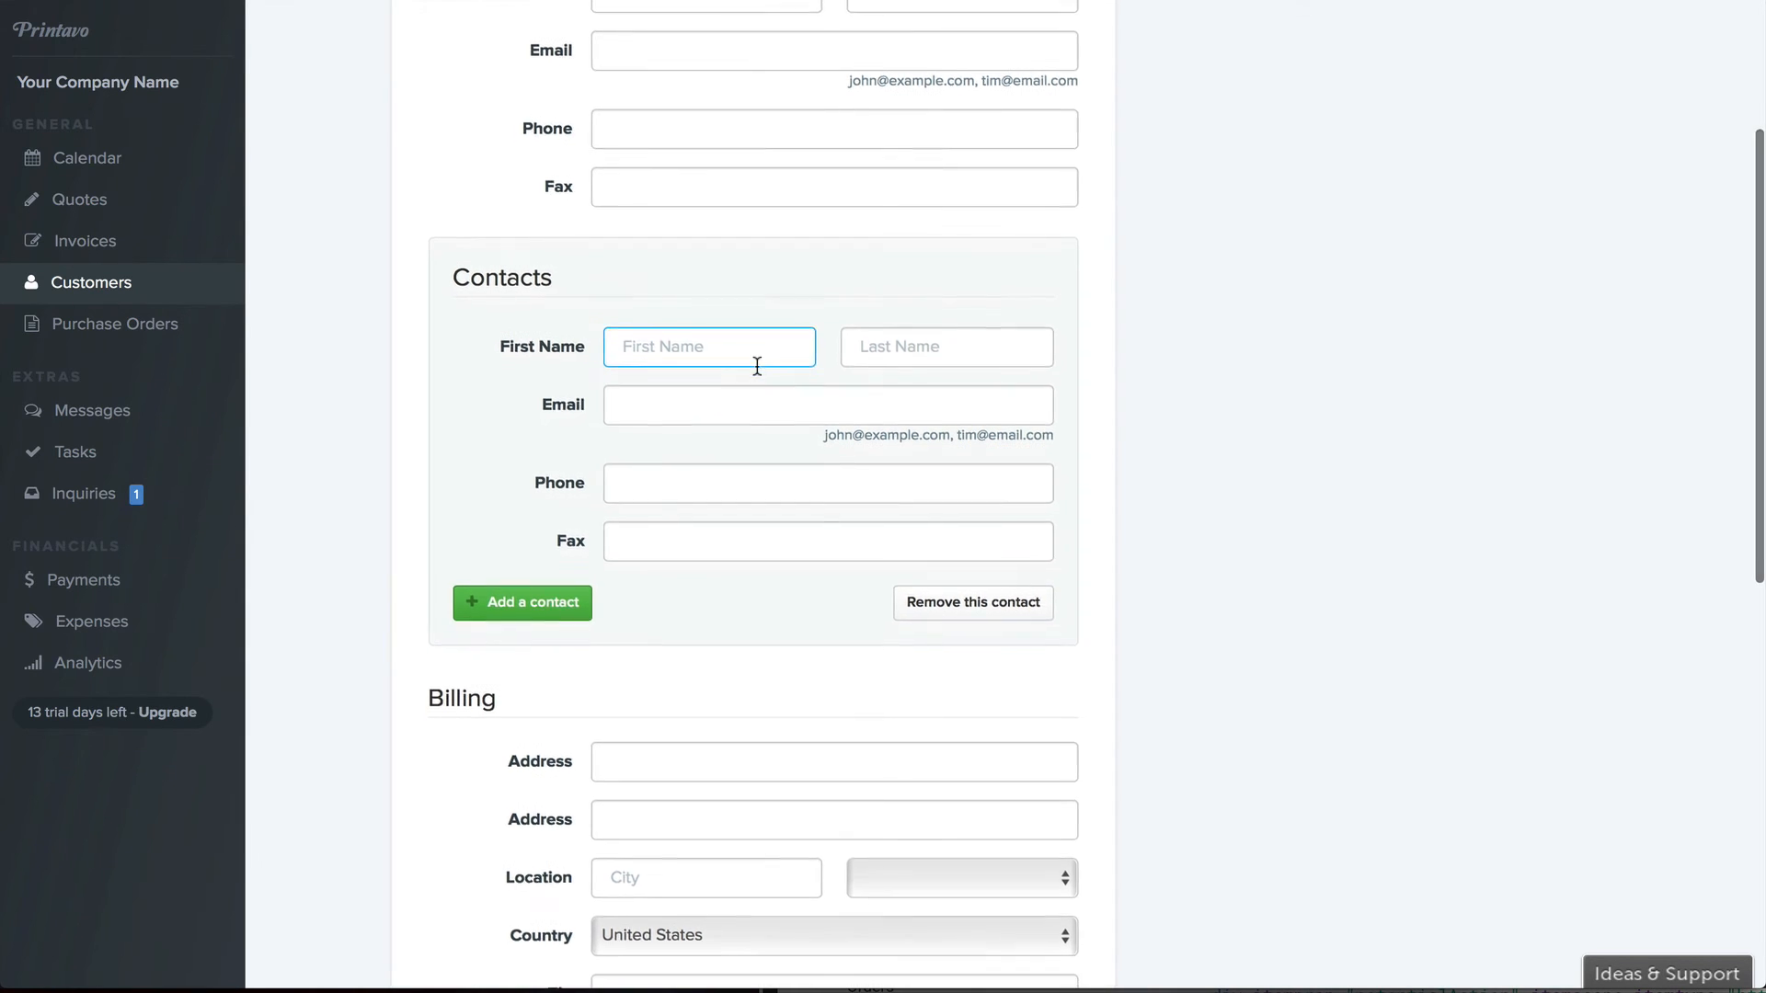
Add a second contact to the customer form and remove it again
{"action": "left_click", "coordinate": [581, 518]}
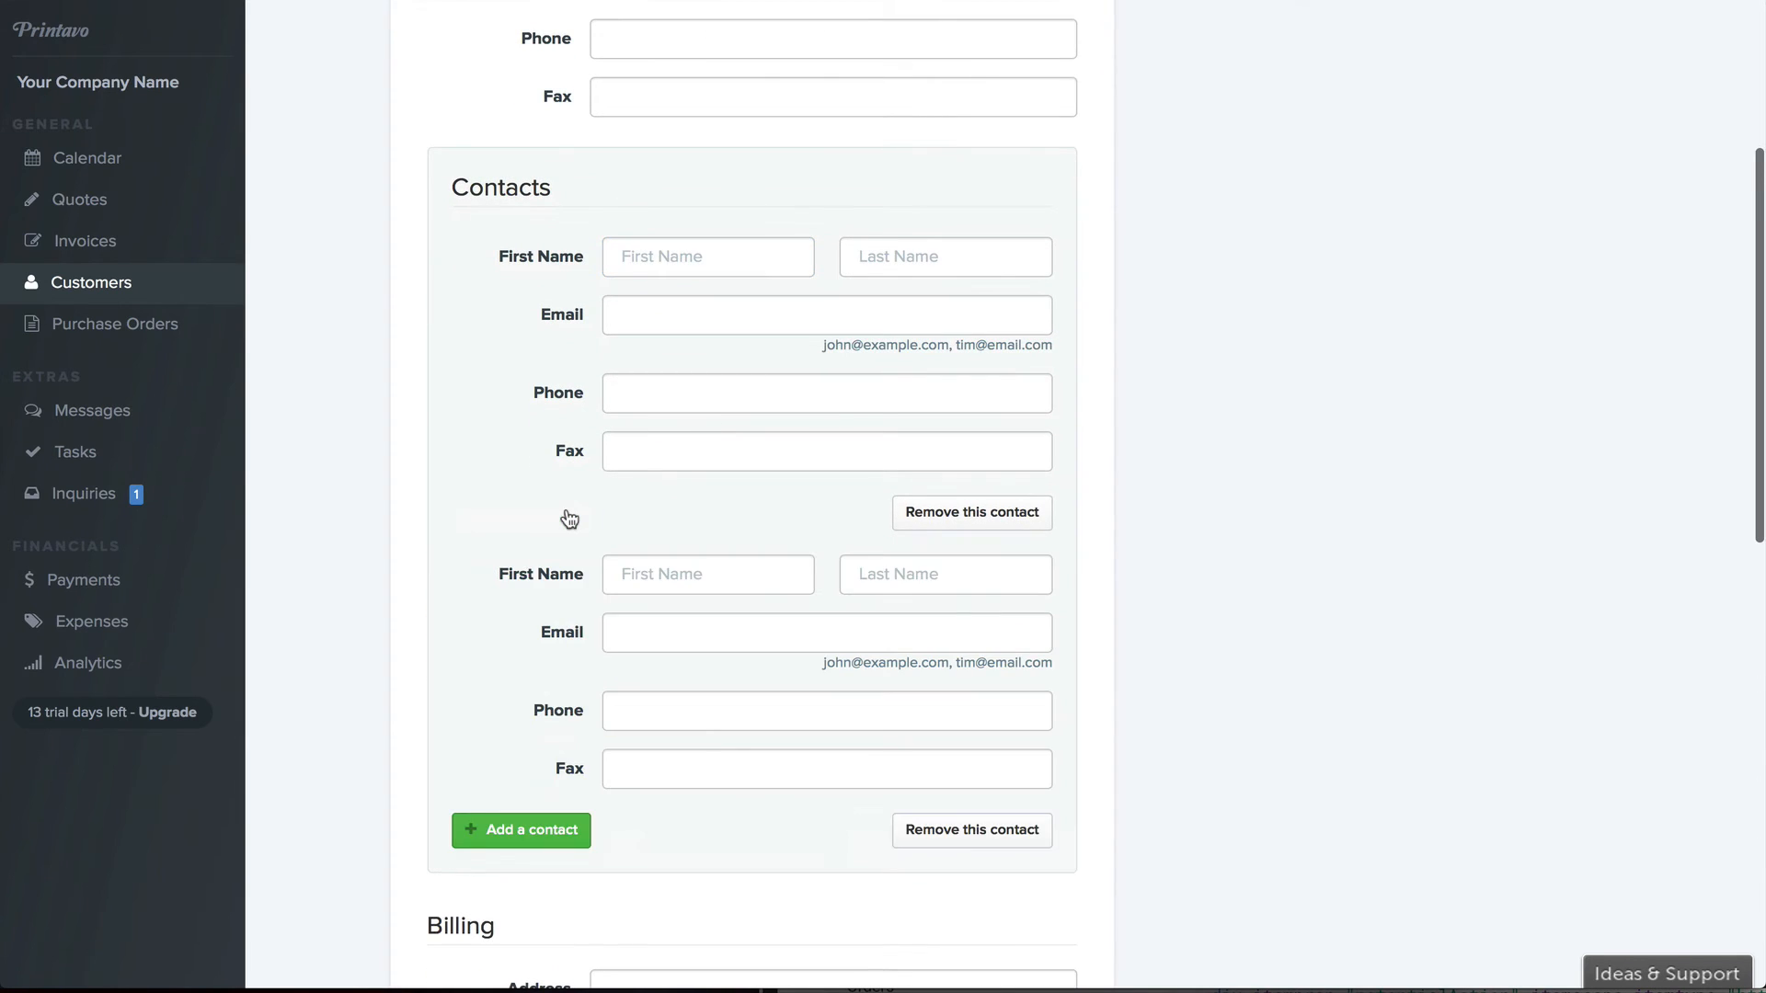
{"action": "left_click", "coordinate": [919, 512]}
Examine the billing, shipping, internal notes, tax exempt and resale number fields of the customer form
{"action": "scroll", "coordinate": [922, 521], "scroll_direction": "down", "scroll_amount": 1}
{"action": "scroll", "coordinate": [921, 521], "scroll_direction": "down", "scroll_amount": 5}
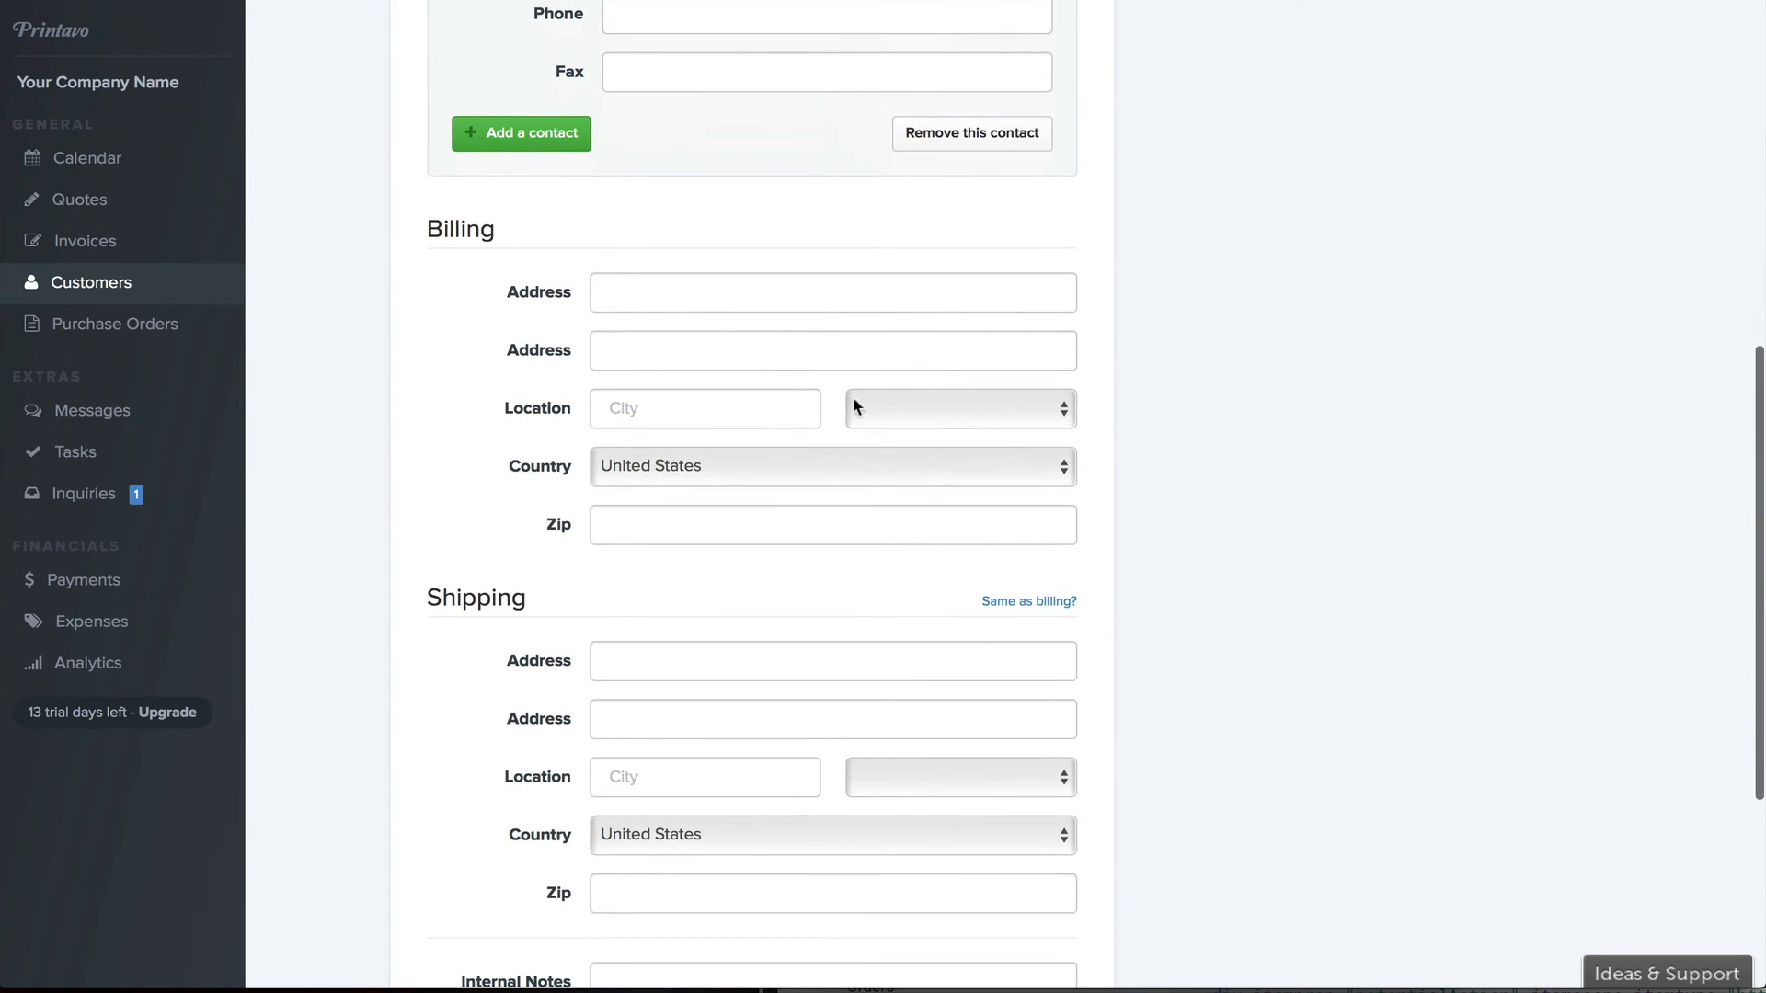
{"action": "left_click", "coordinate": [685, 286]}
{"action": "scroll", "coordinate": [683, 288], "scroll_direction": "down", "scroll_amount": 3}
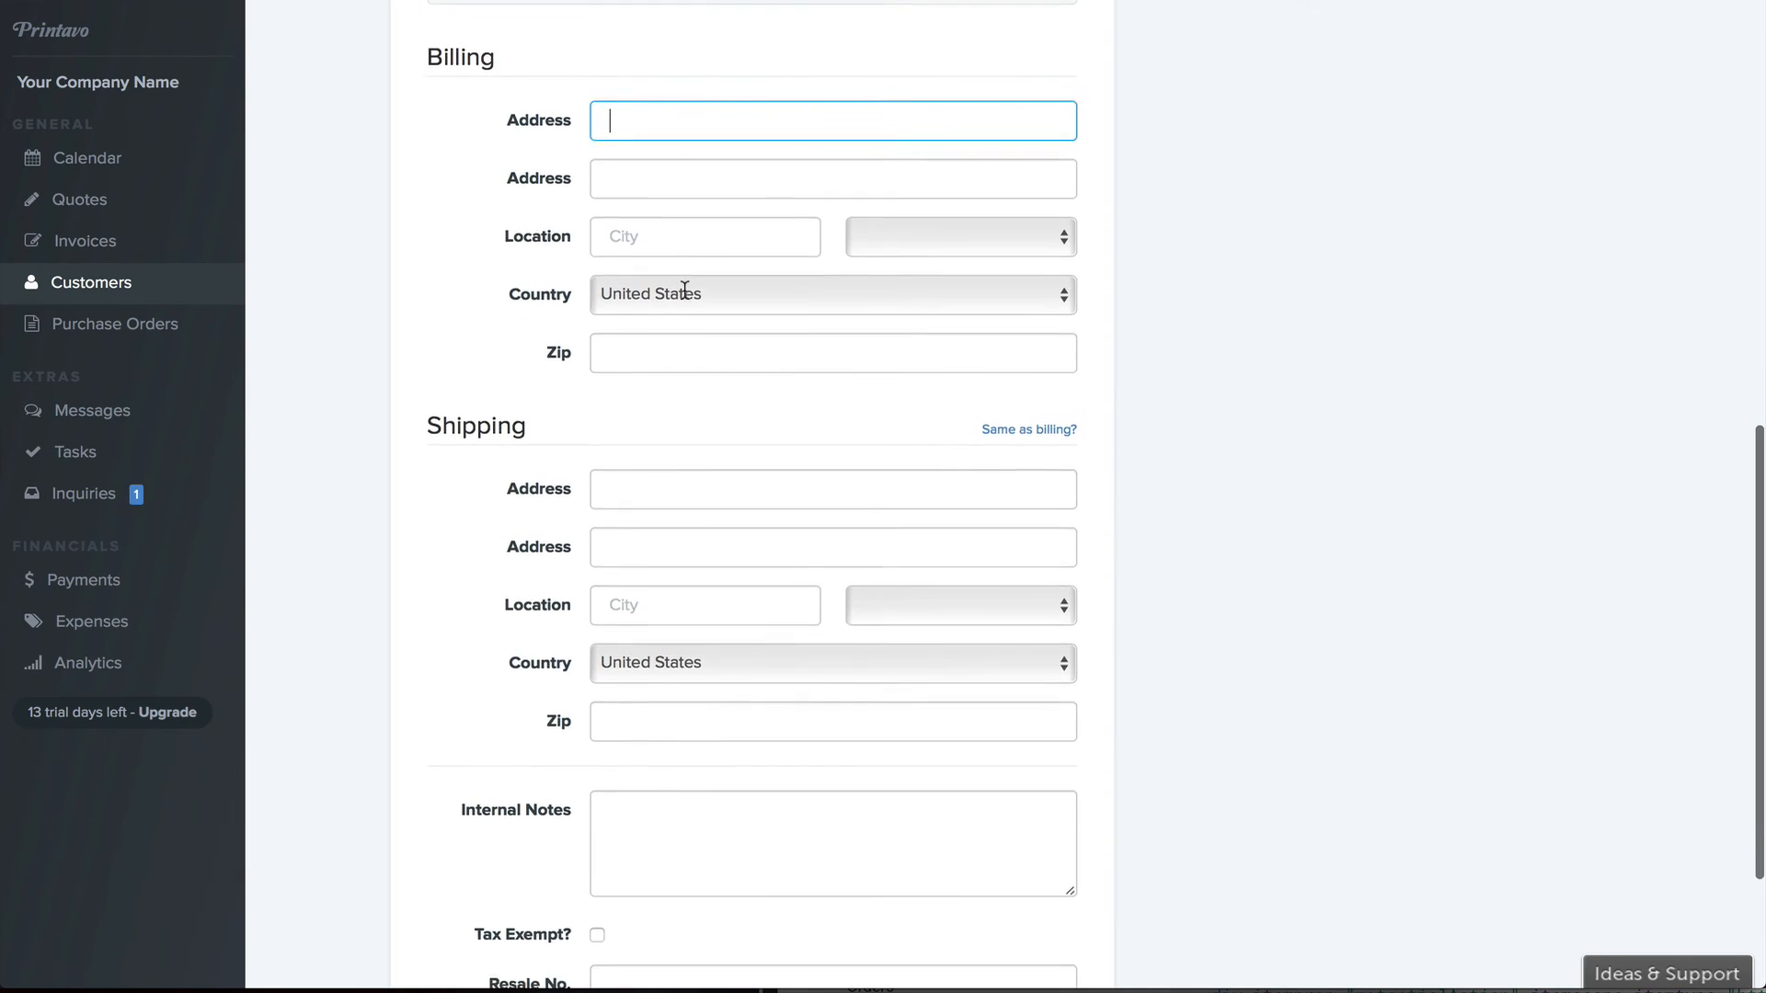
{"action": "scroll", "coordinate": [682, 288], "scroll_direction": "down", "scroll_amount": 4}
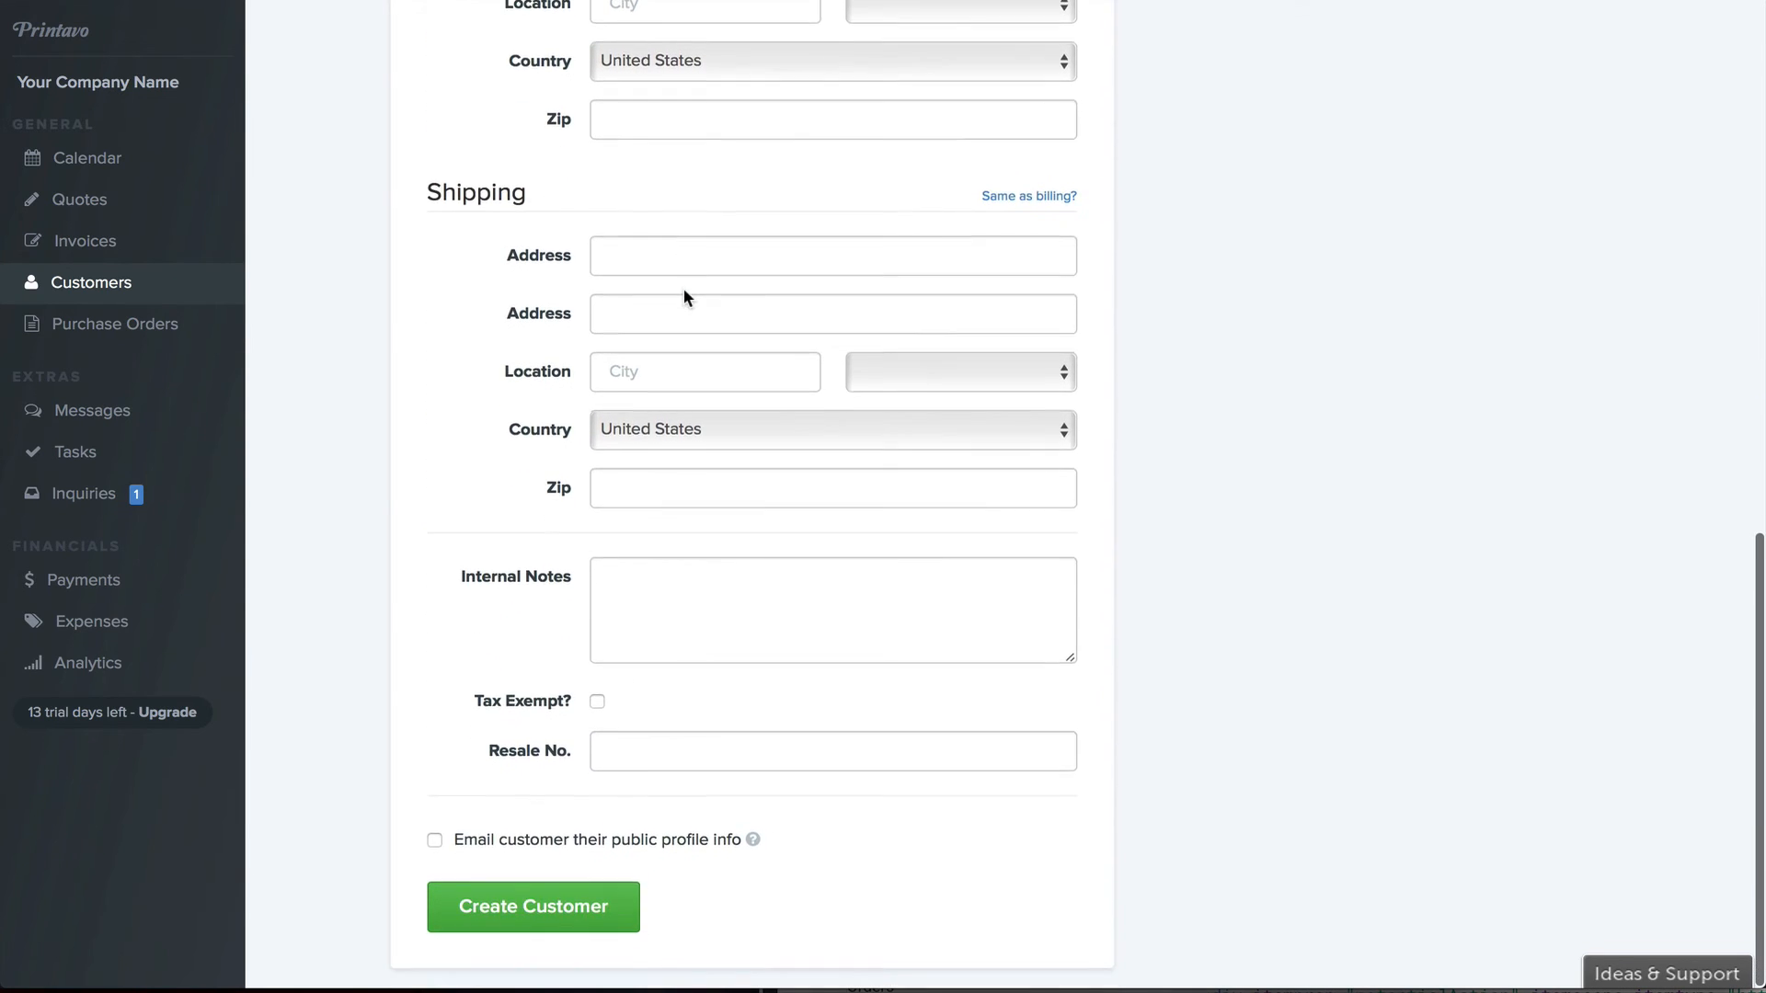
{"action": "left_click", "coordinate": [676, 600]}
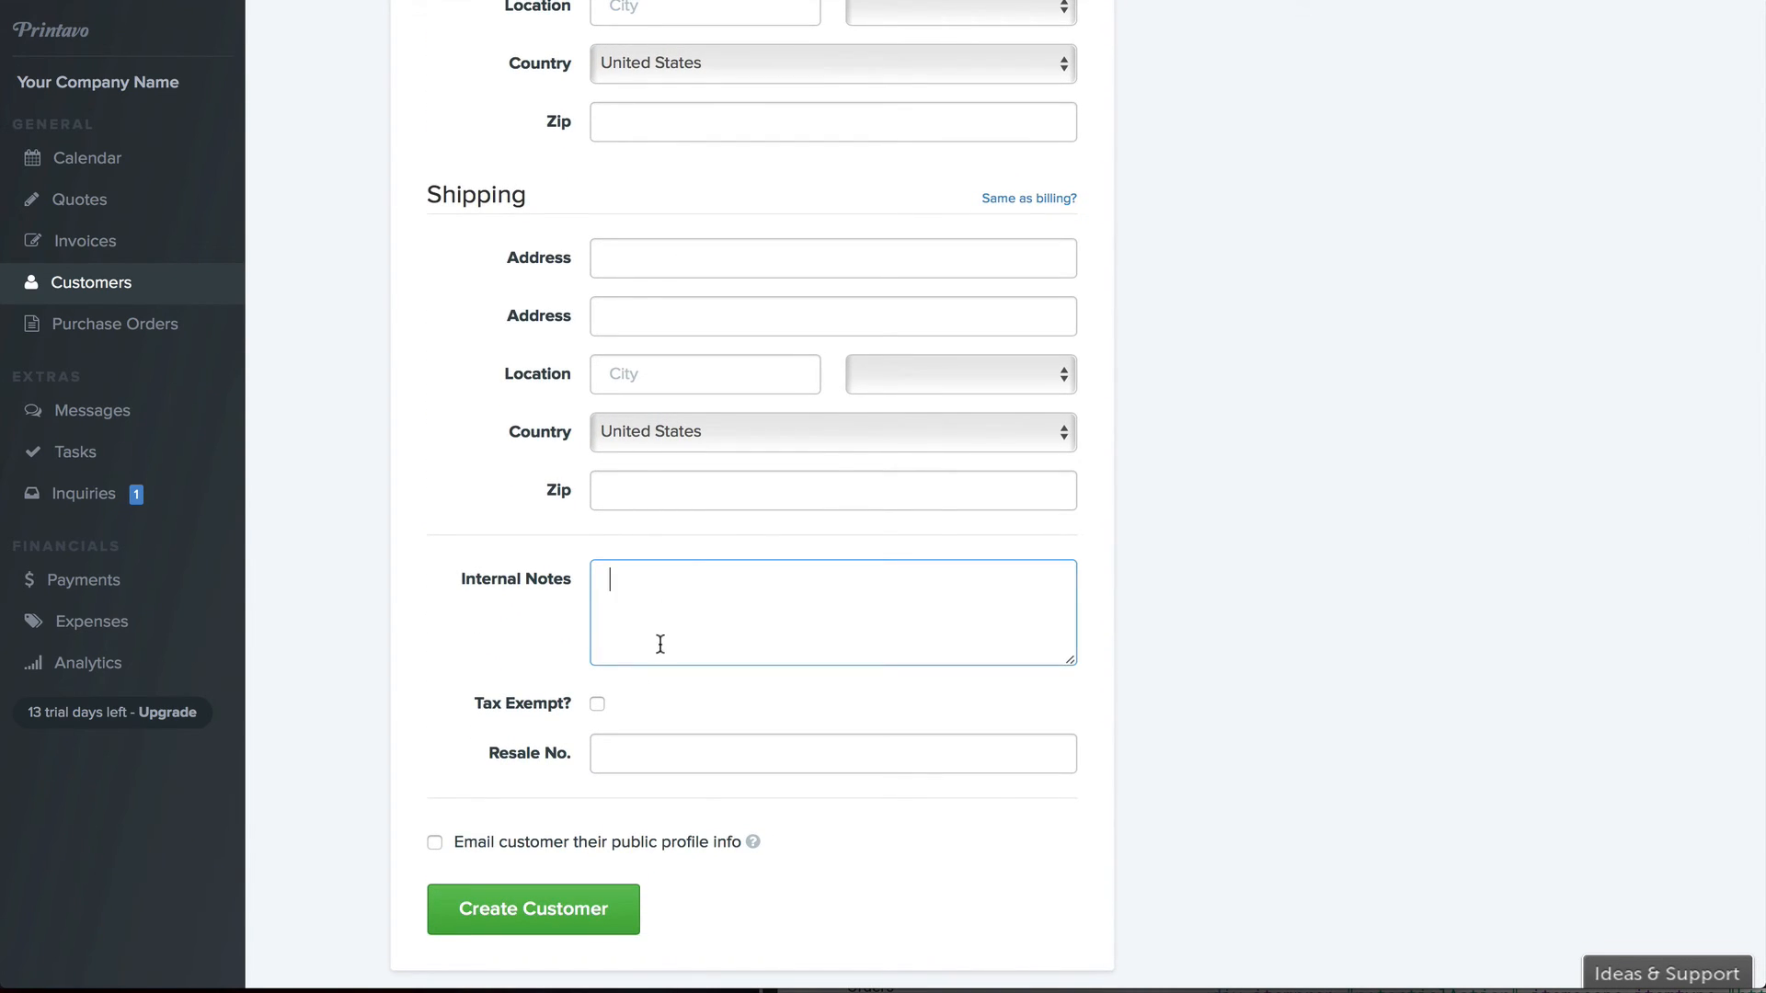
{"action": "left_click", "coordinate": [638, 762]}
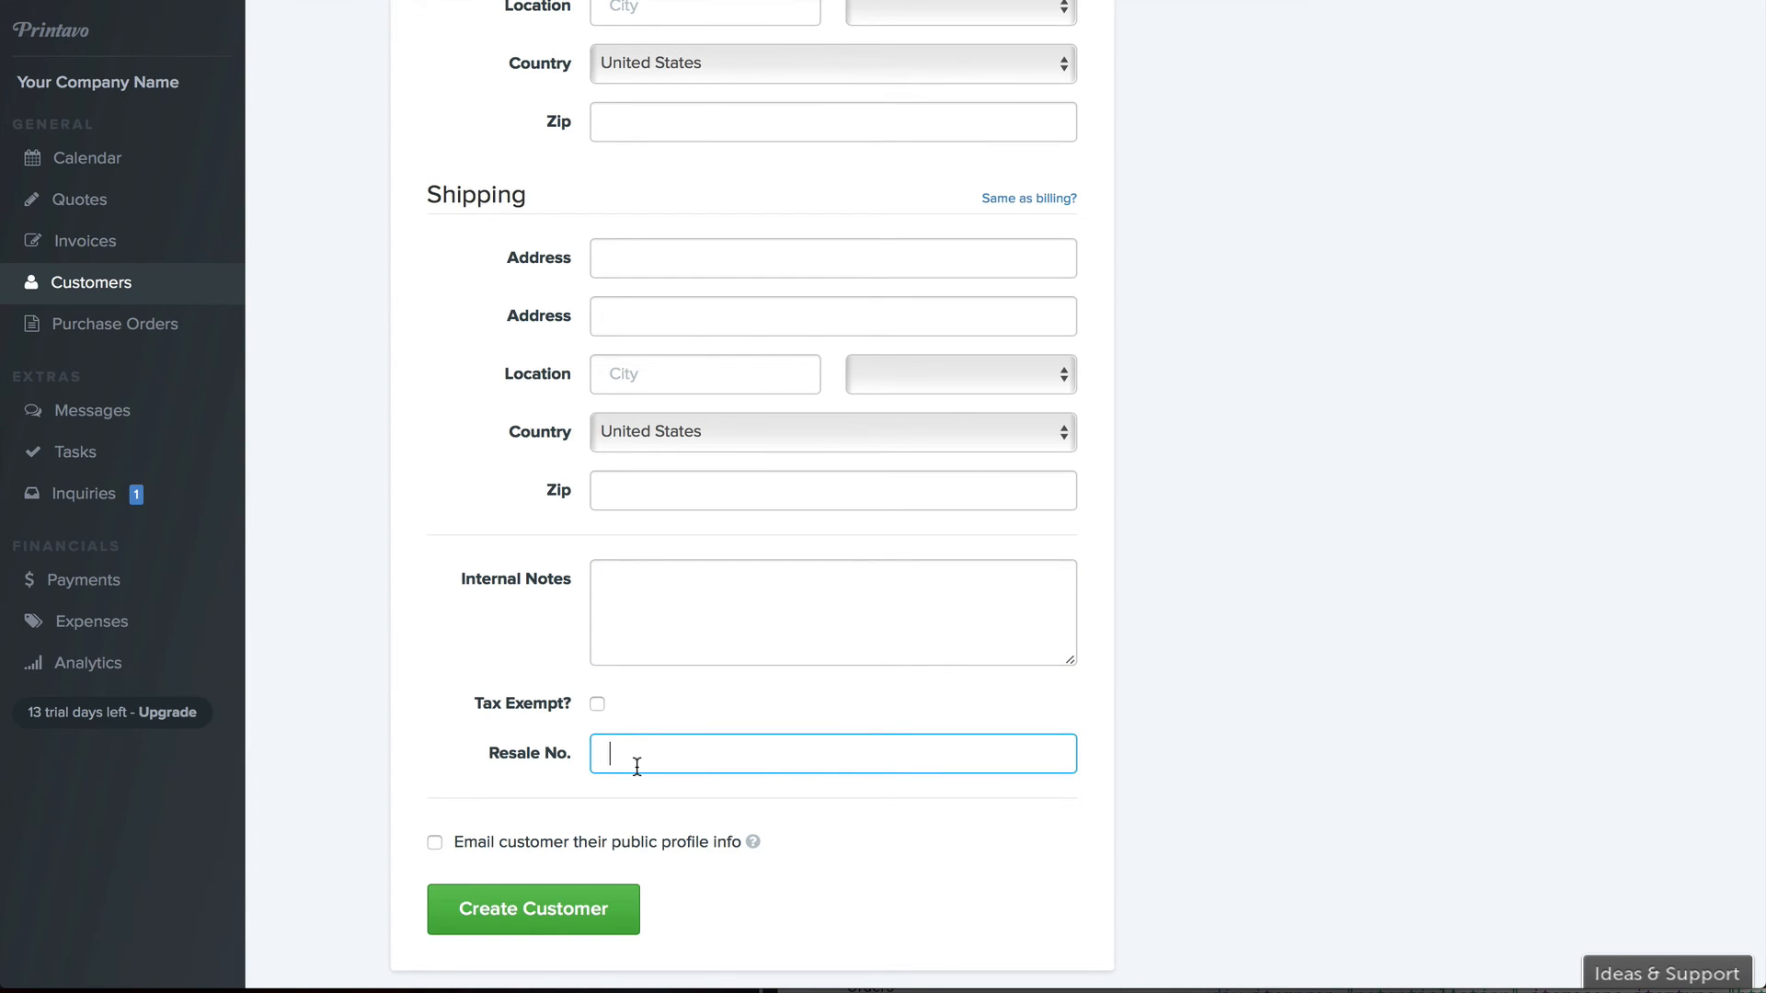
Enable emailing the customer their public profile info, and disable it again
{"action": "left_click", "coordinate": [610, 843]}
{"action": "left_click_drag", "start_coordinate": [610, 842], "coordinate": [706, 839]}
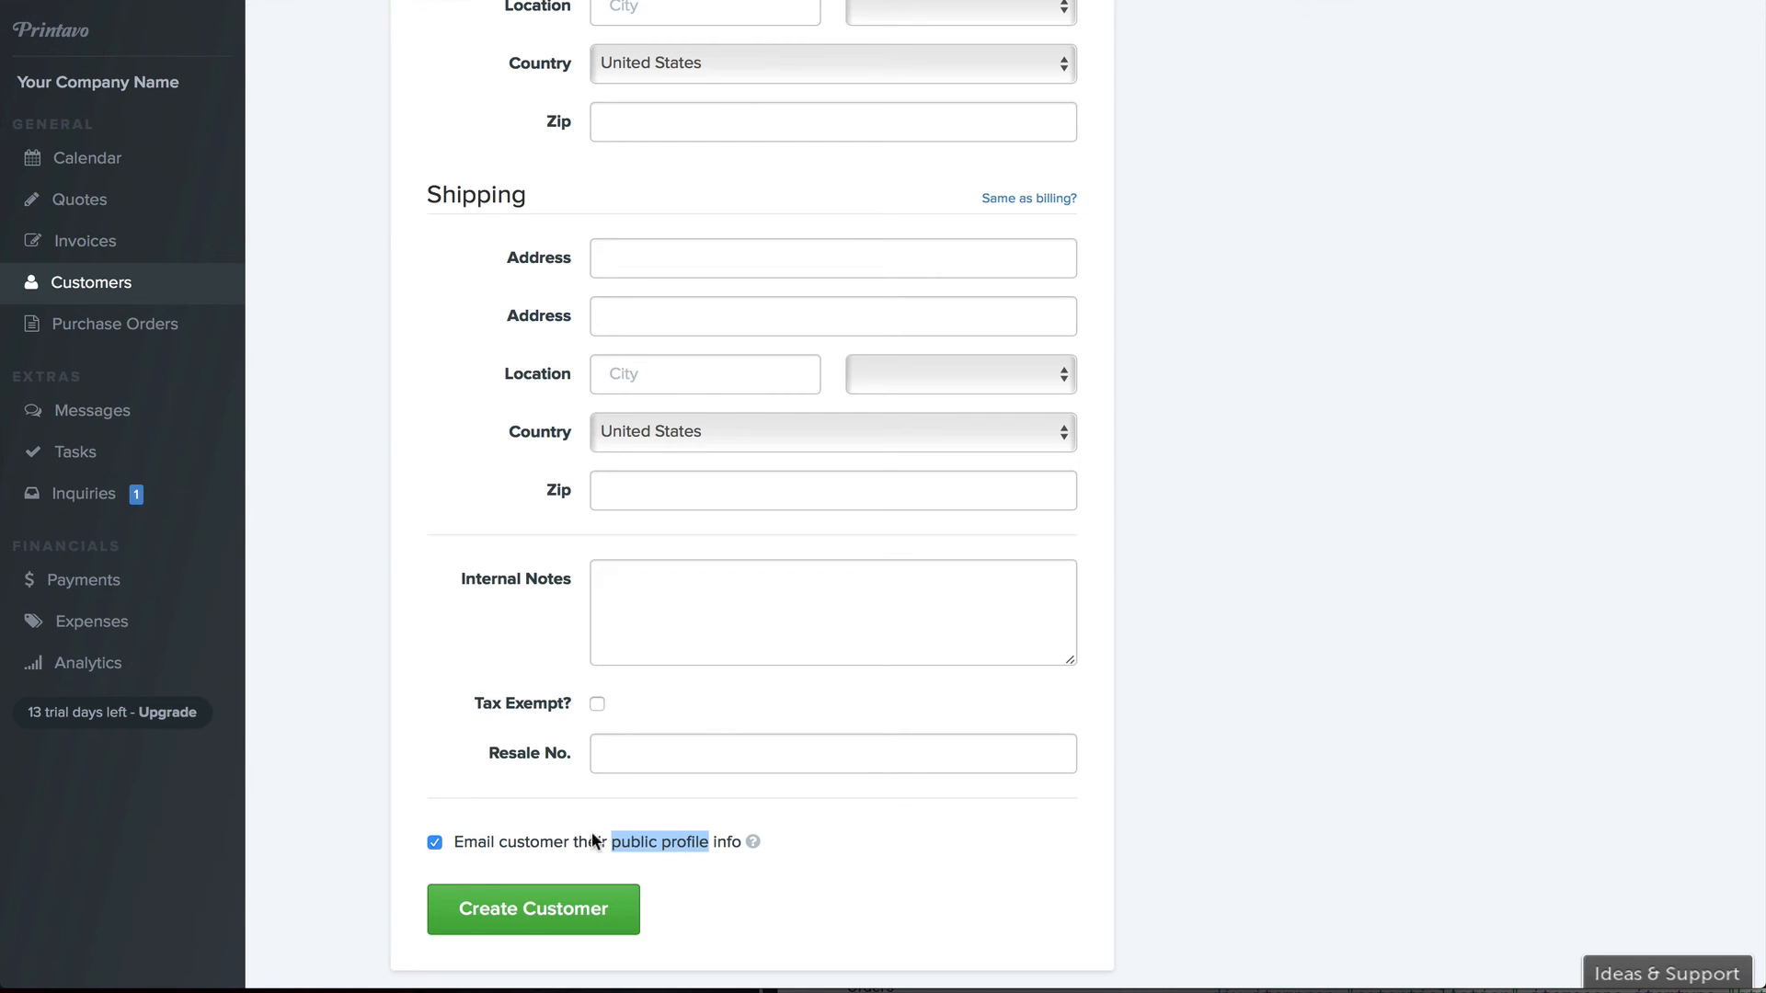
{"action": "left_click", "coordinate": [473, 846]}
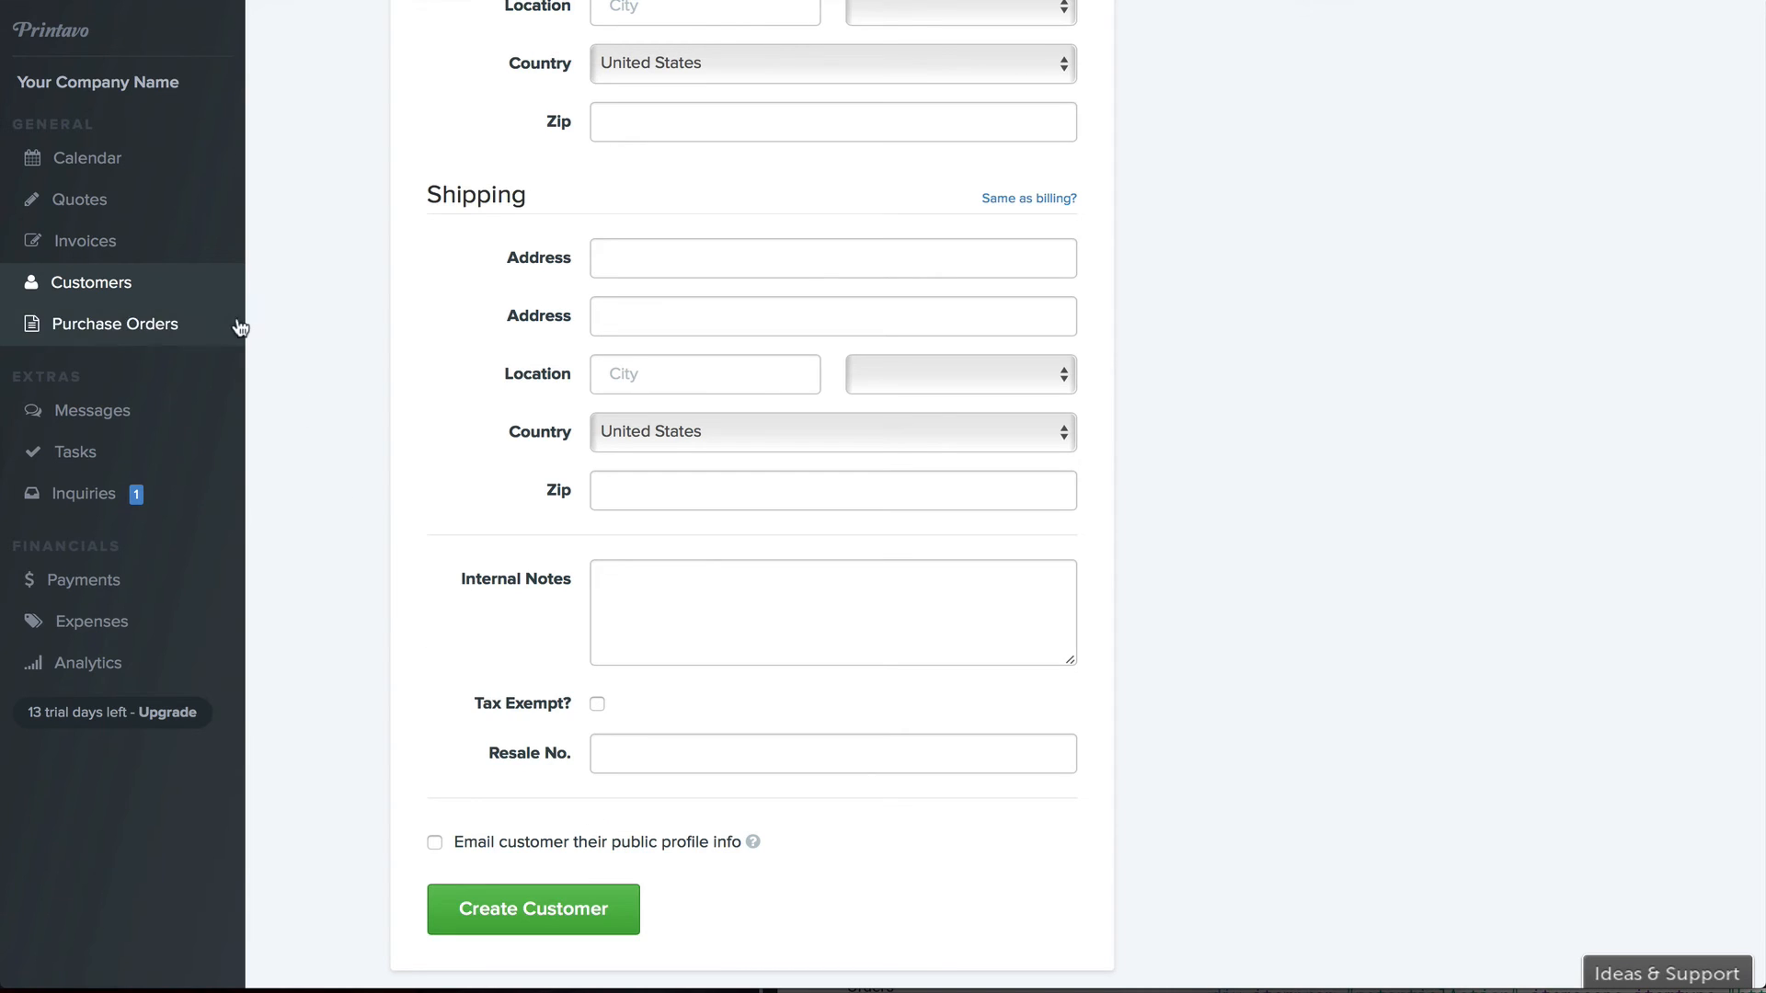
Open the Acme Production Inc customer record, view its public profile and return to the record
{"action": "left_click", "coordinate": [213, 289]}
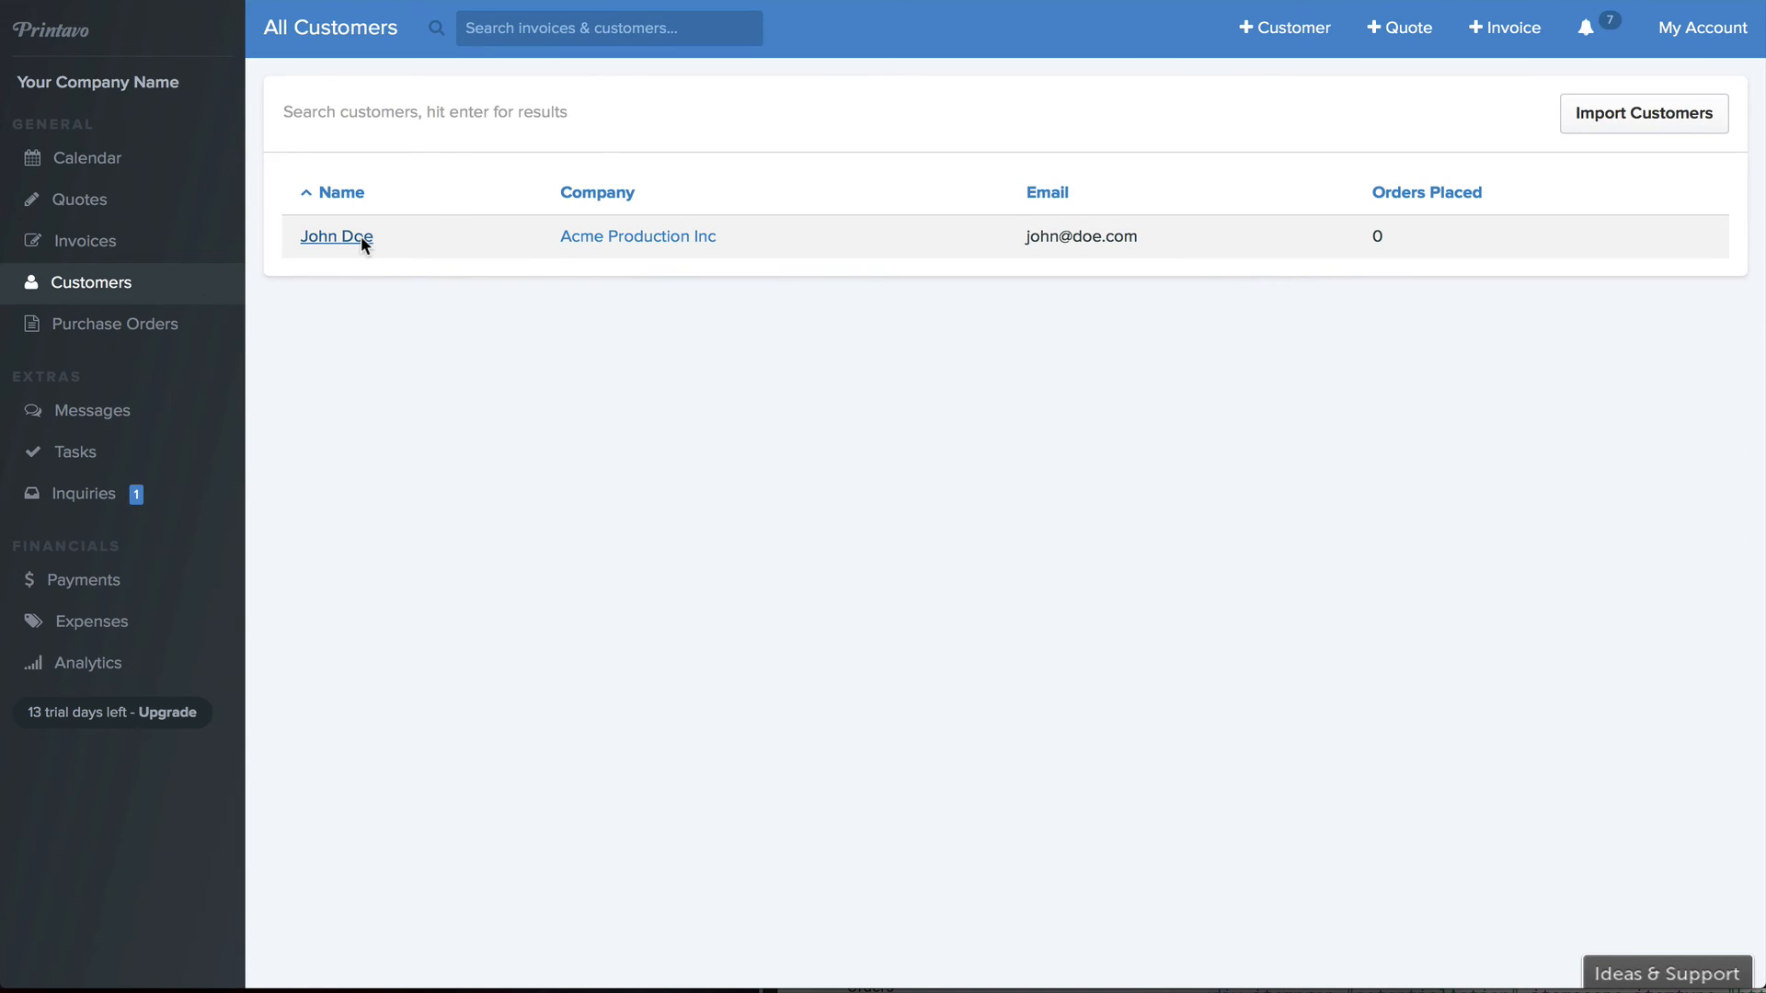
{"action": "left_click", "coordinate": [360, 237]}
{"action": "left_click", "coordinate": [1226, 265]}
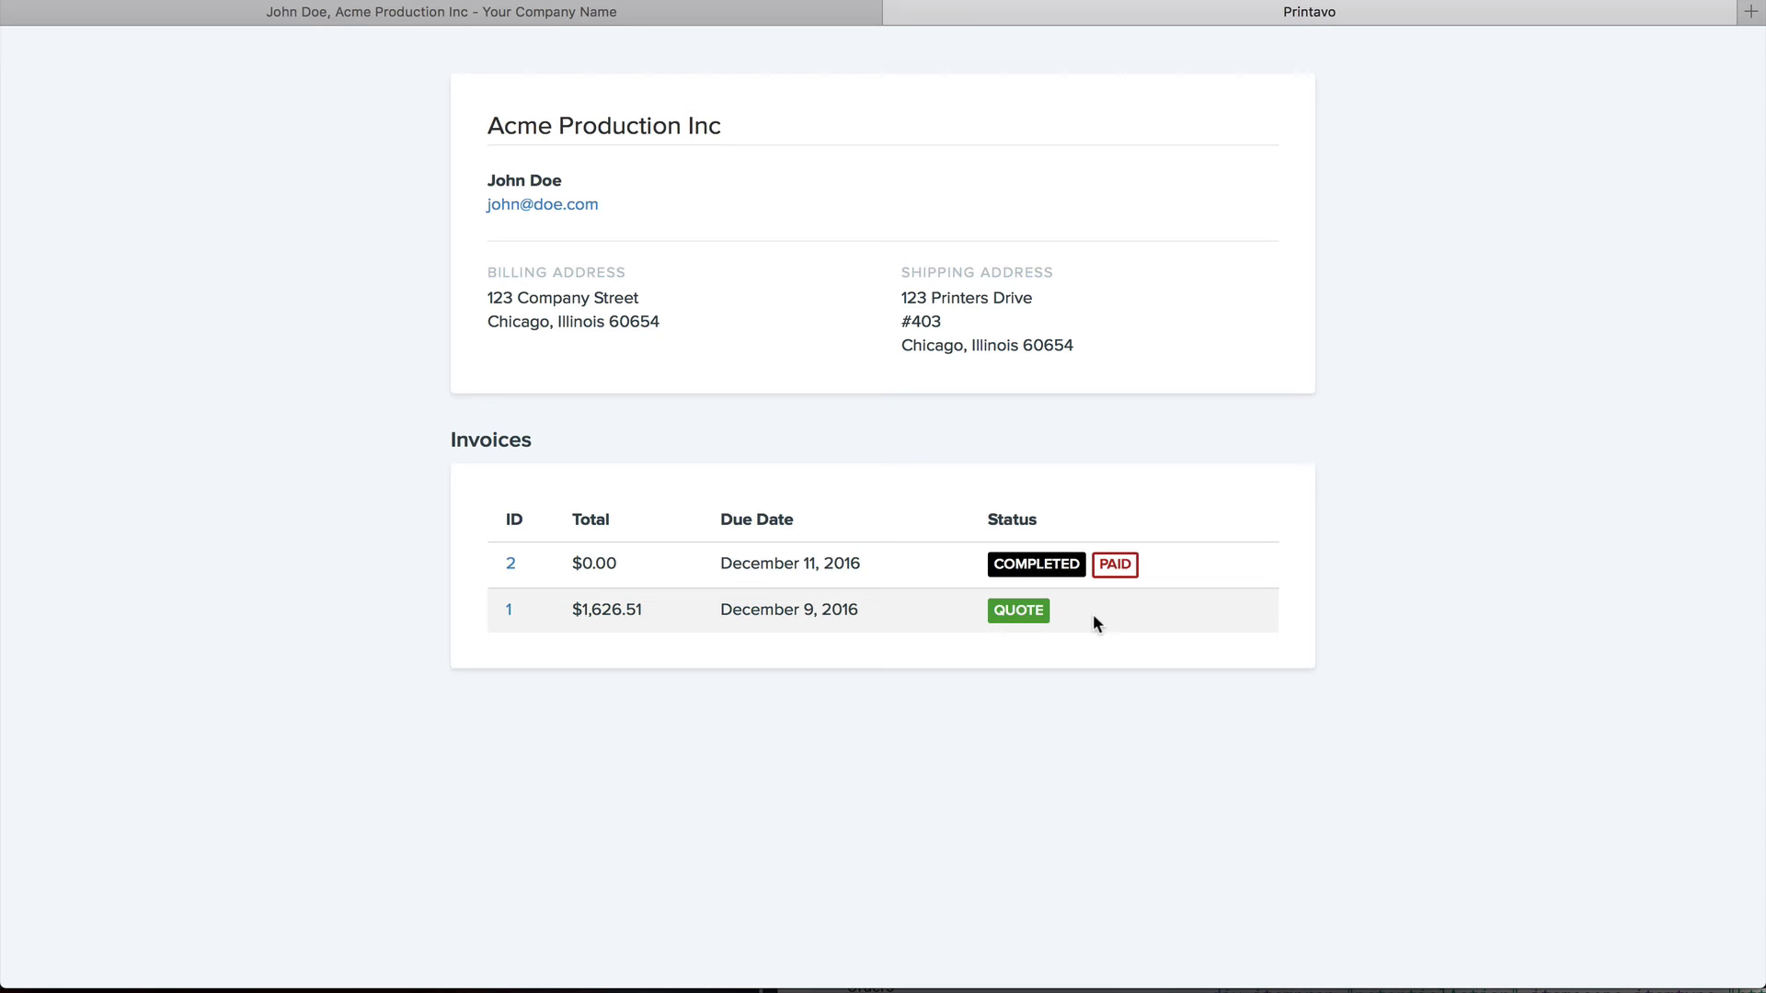
{"action": "left_click", "coordinate": [672, 8]}
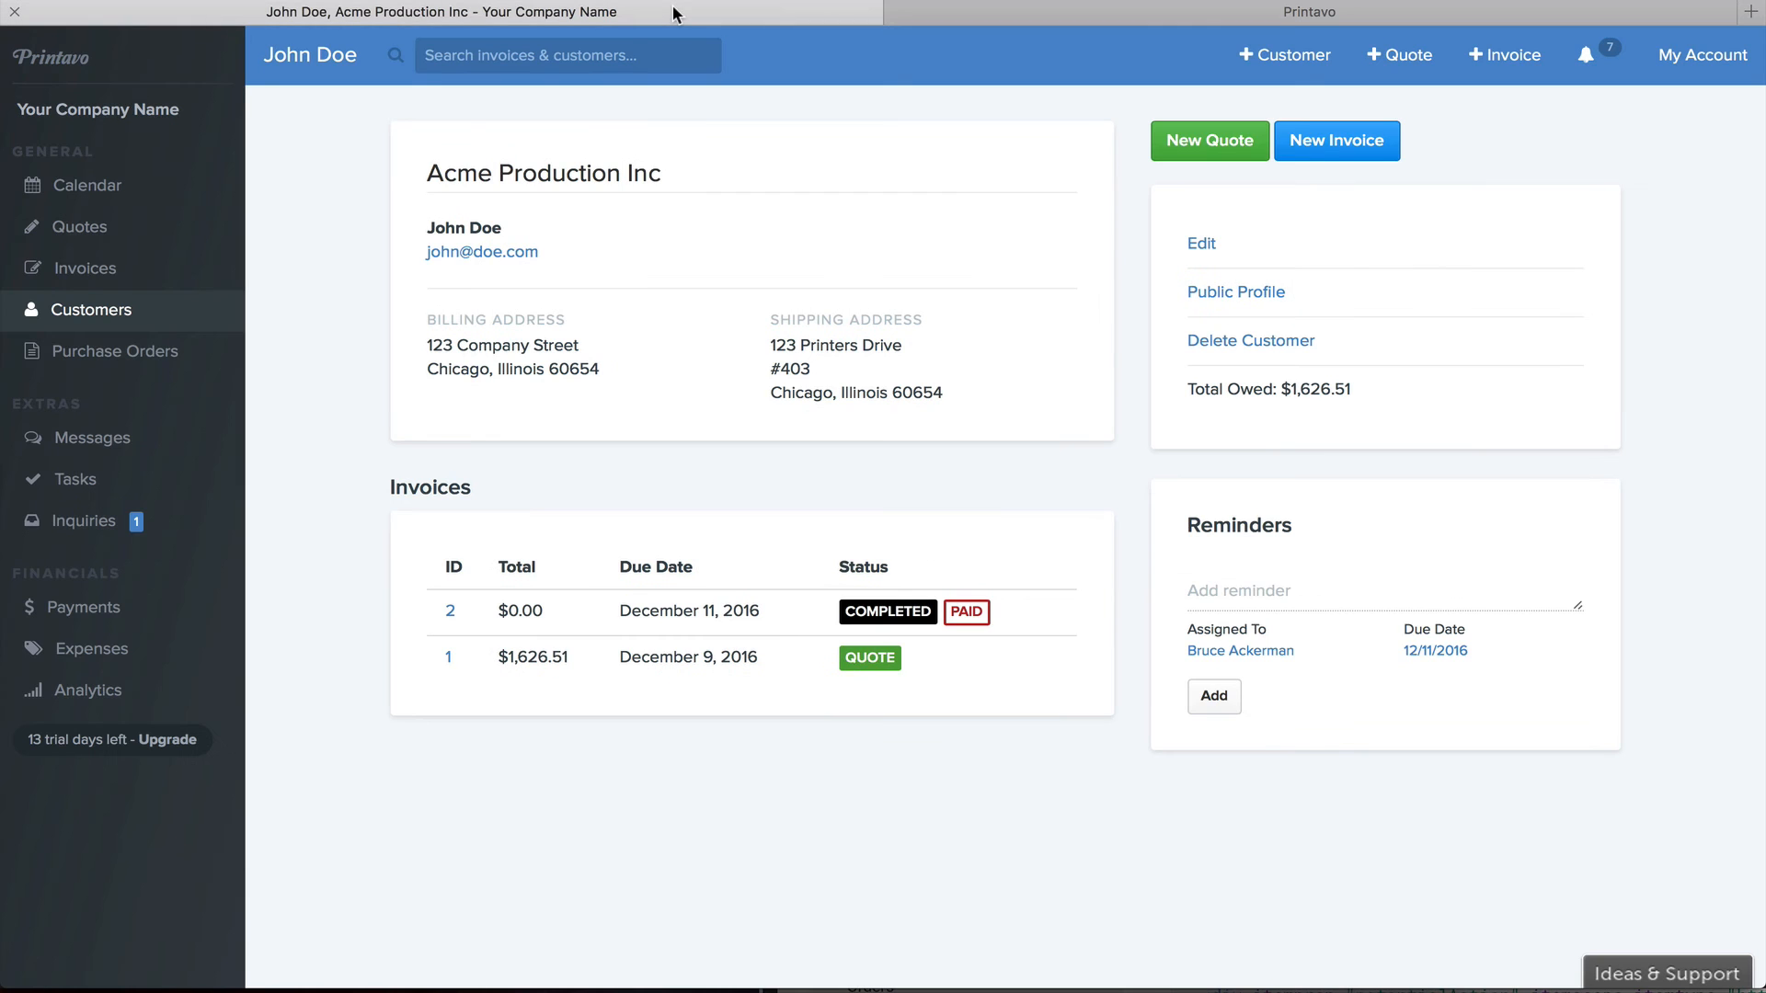
Start a new quote from the Acme Production Inc record and check the available customers
{"action": "left_click", "coordinate": [1189, 145]}
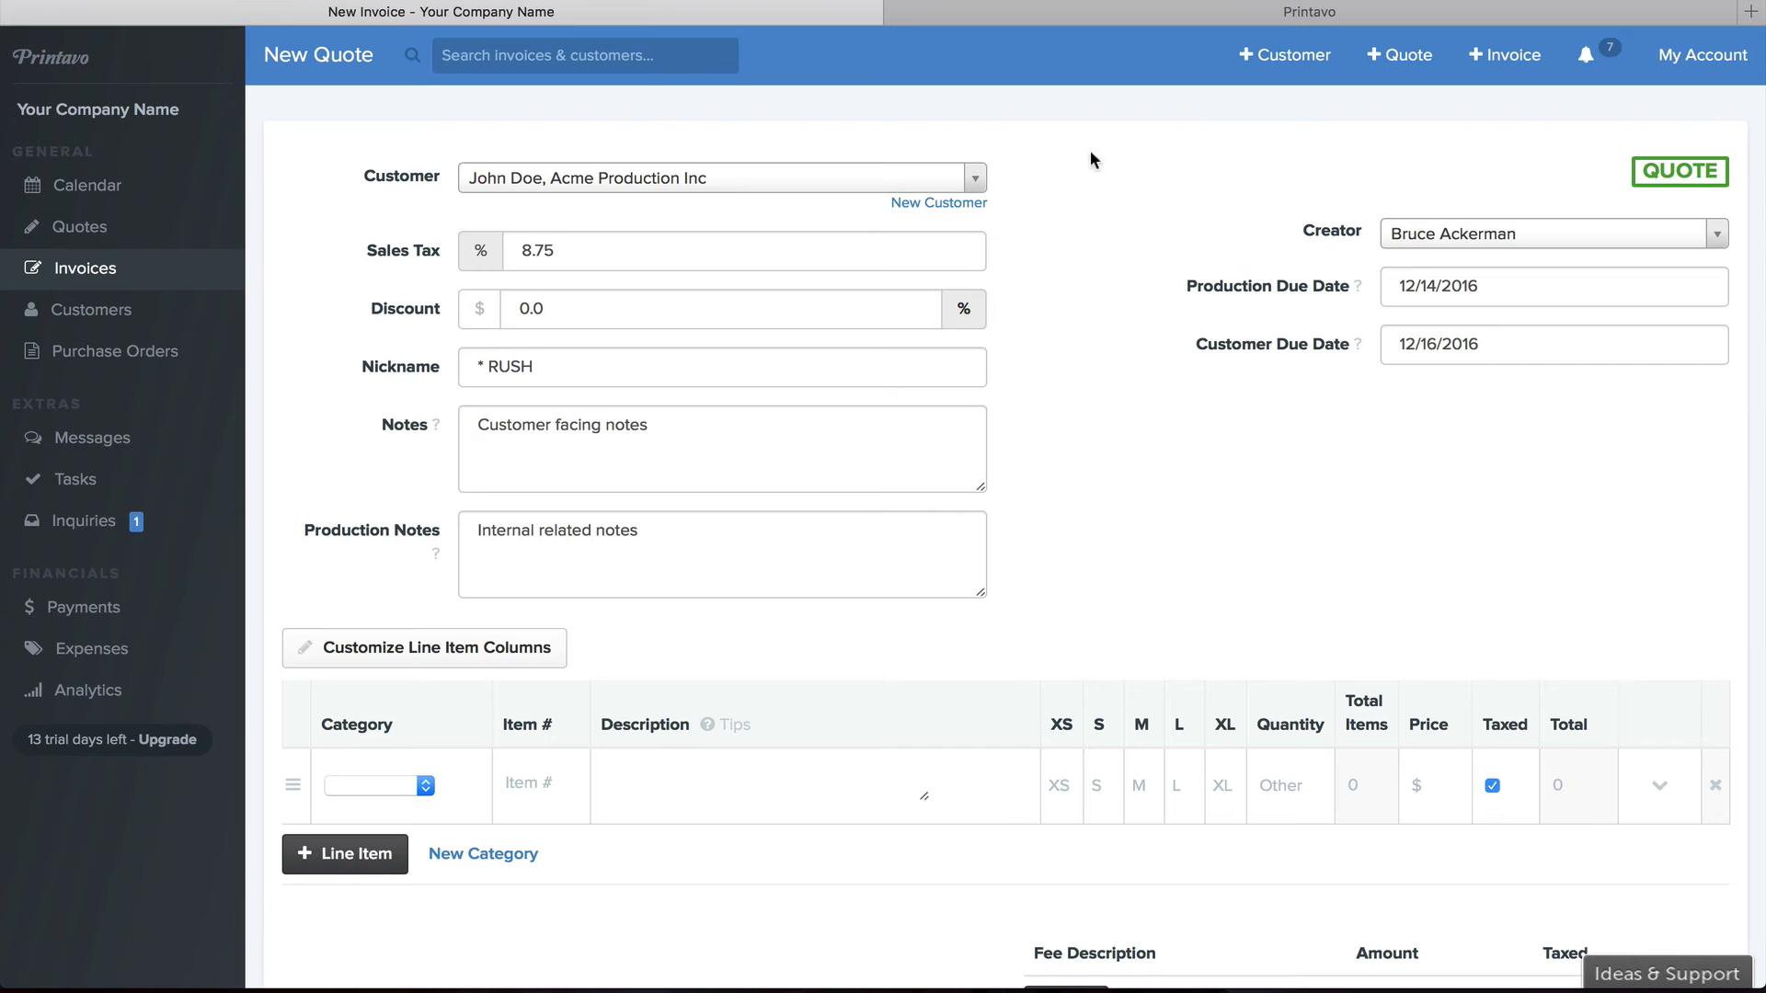
{"action": "left_click", "coordinate": [803, 180]}
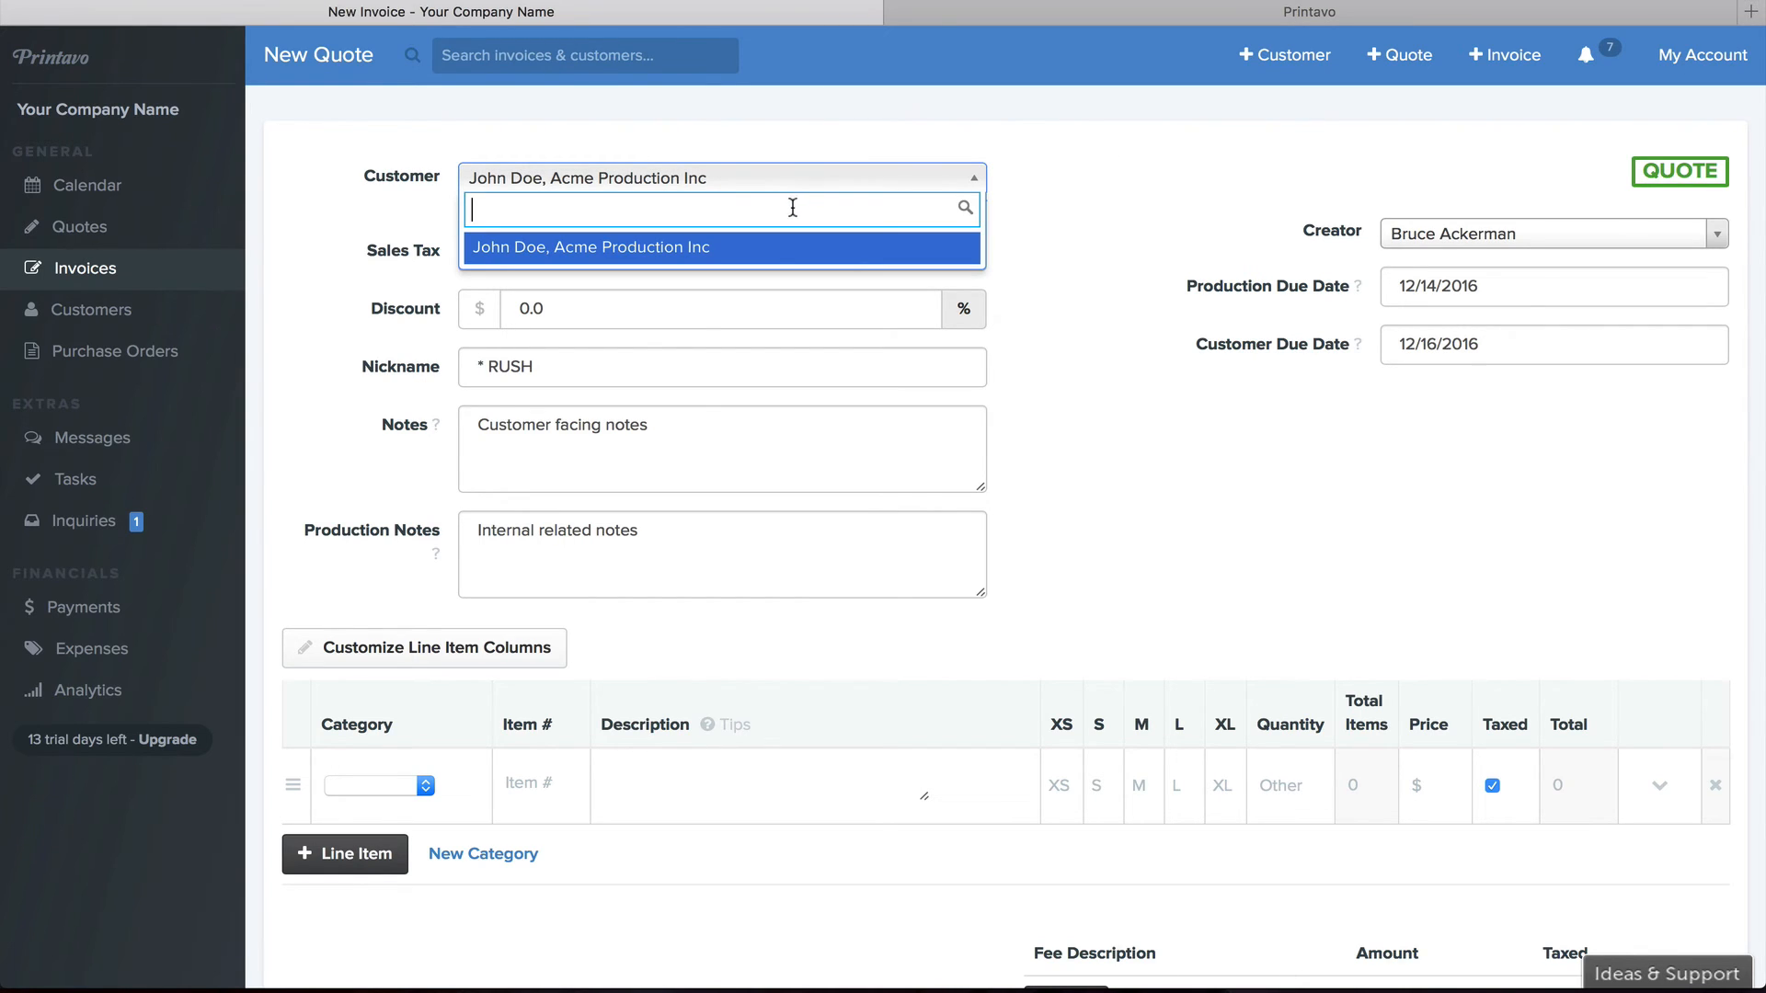
{"action": "left_click", "coordinate": [846, 179]}
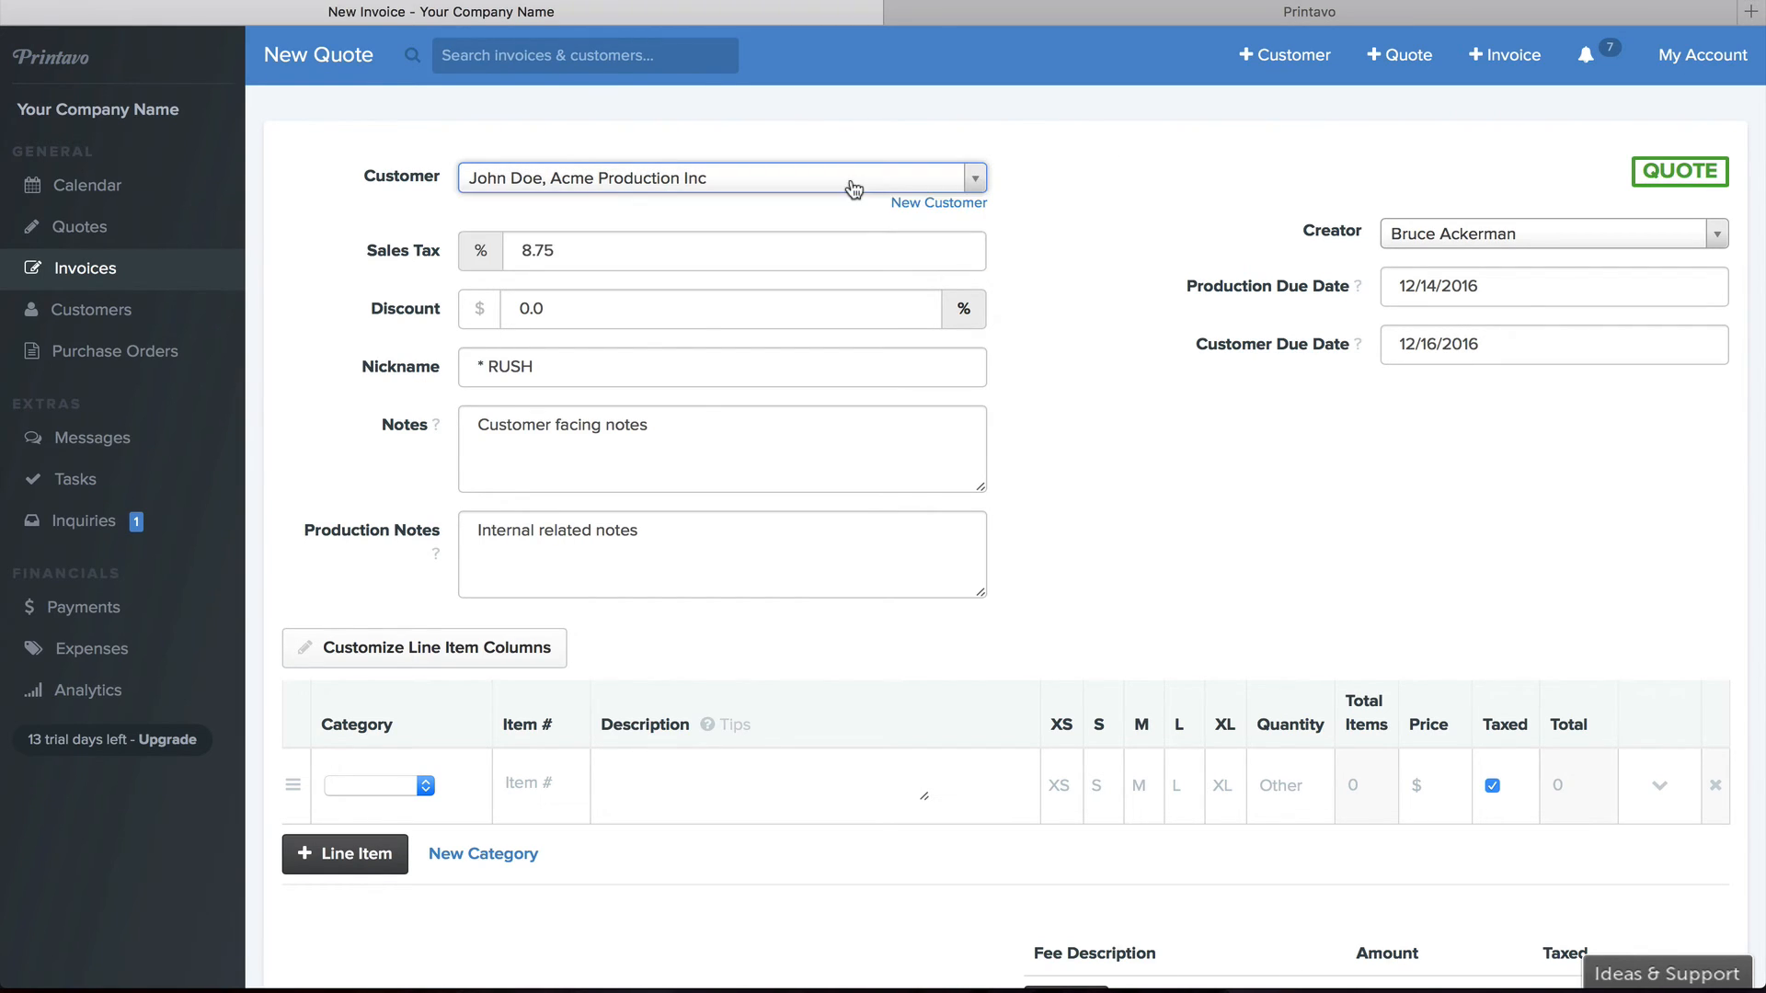
Inspect the quote's sales tax, switch the discount to a dollar amount and return it to a percentage
{"action": "left_click", "coordinate": [852, 249]}
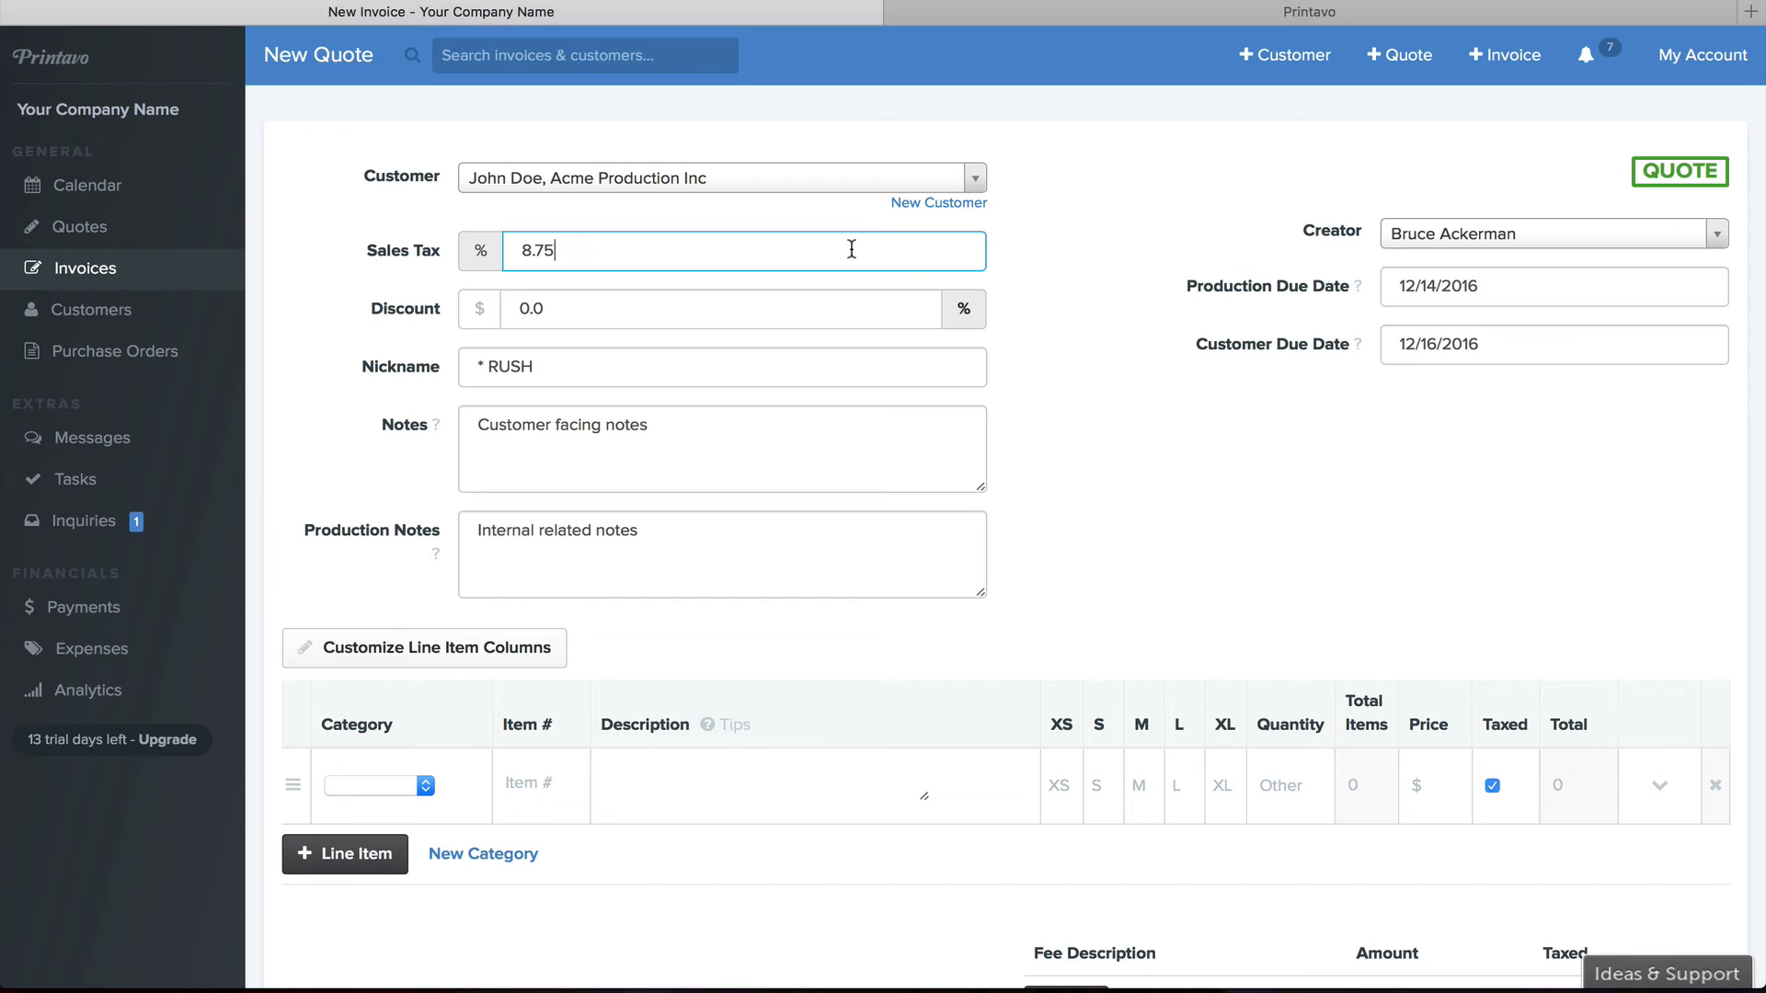
{"action": "left_click", "coordinate": [786, 307]}
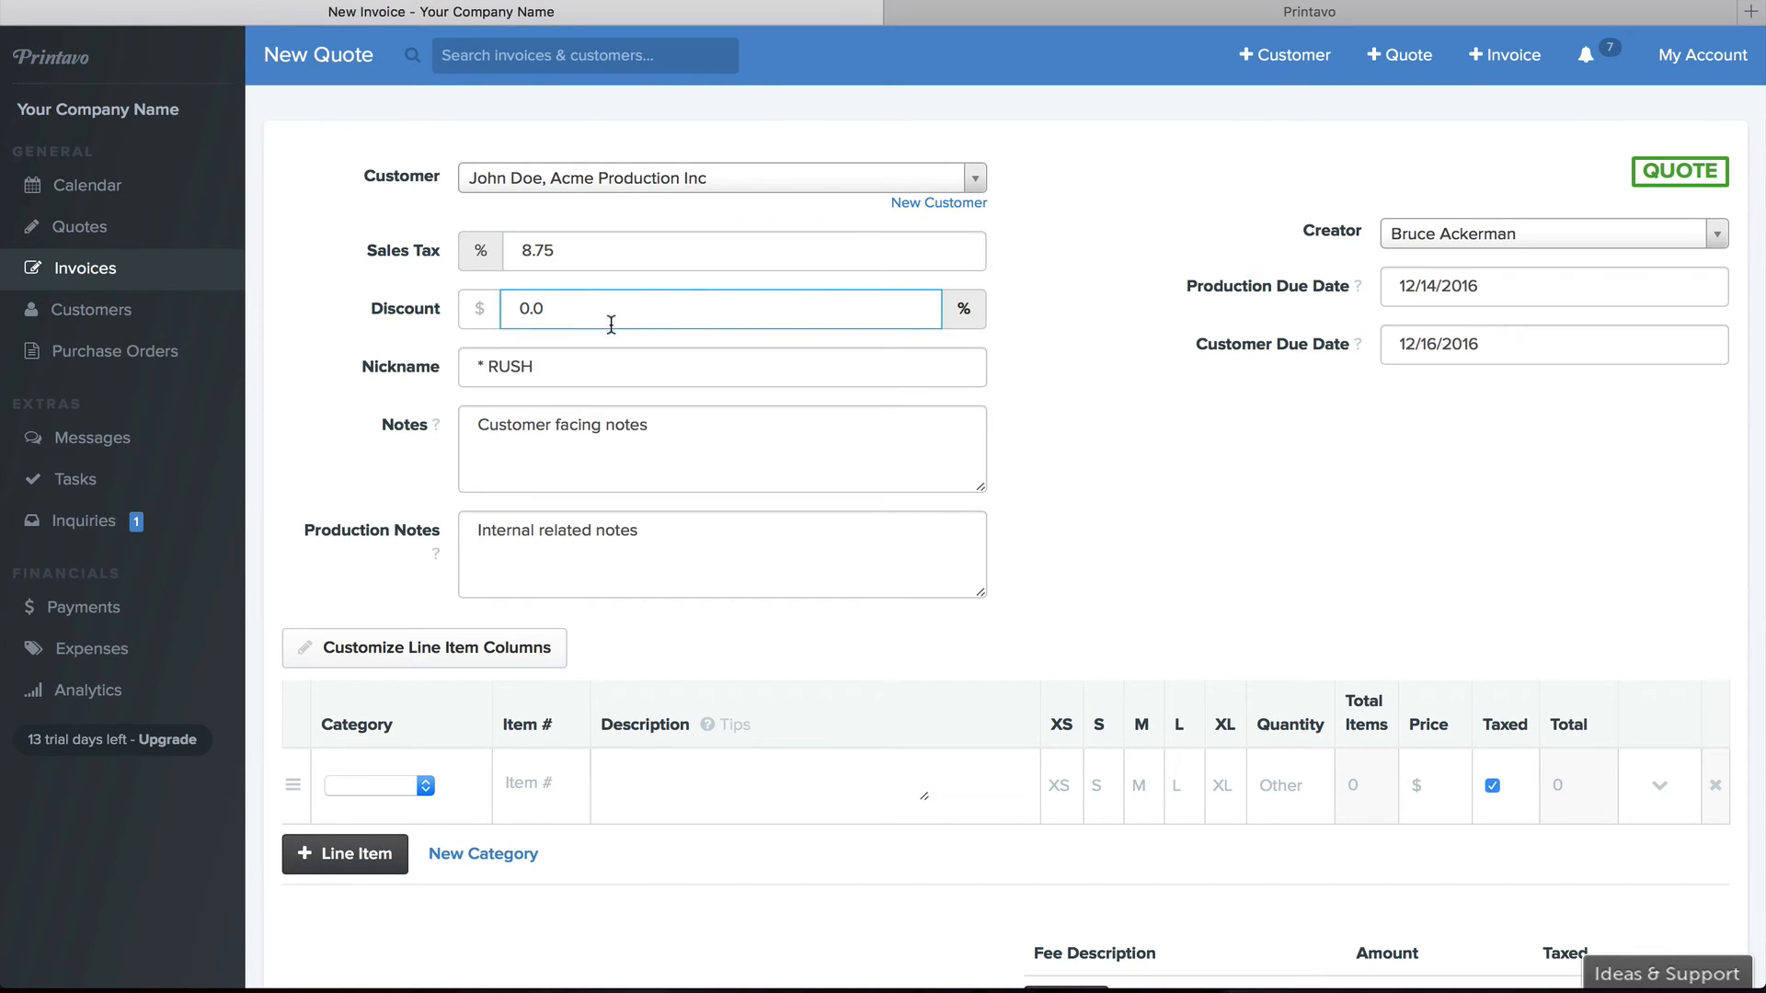
{"action": "left_click", "coordinate": [479, 322]}
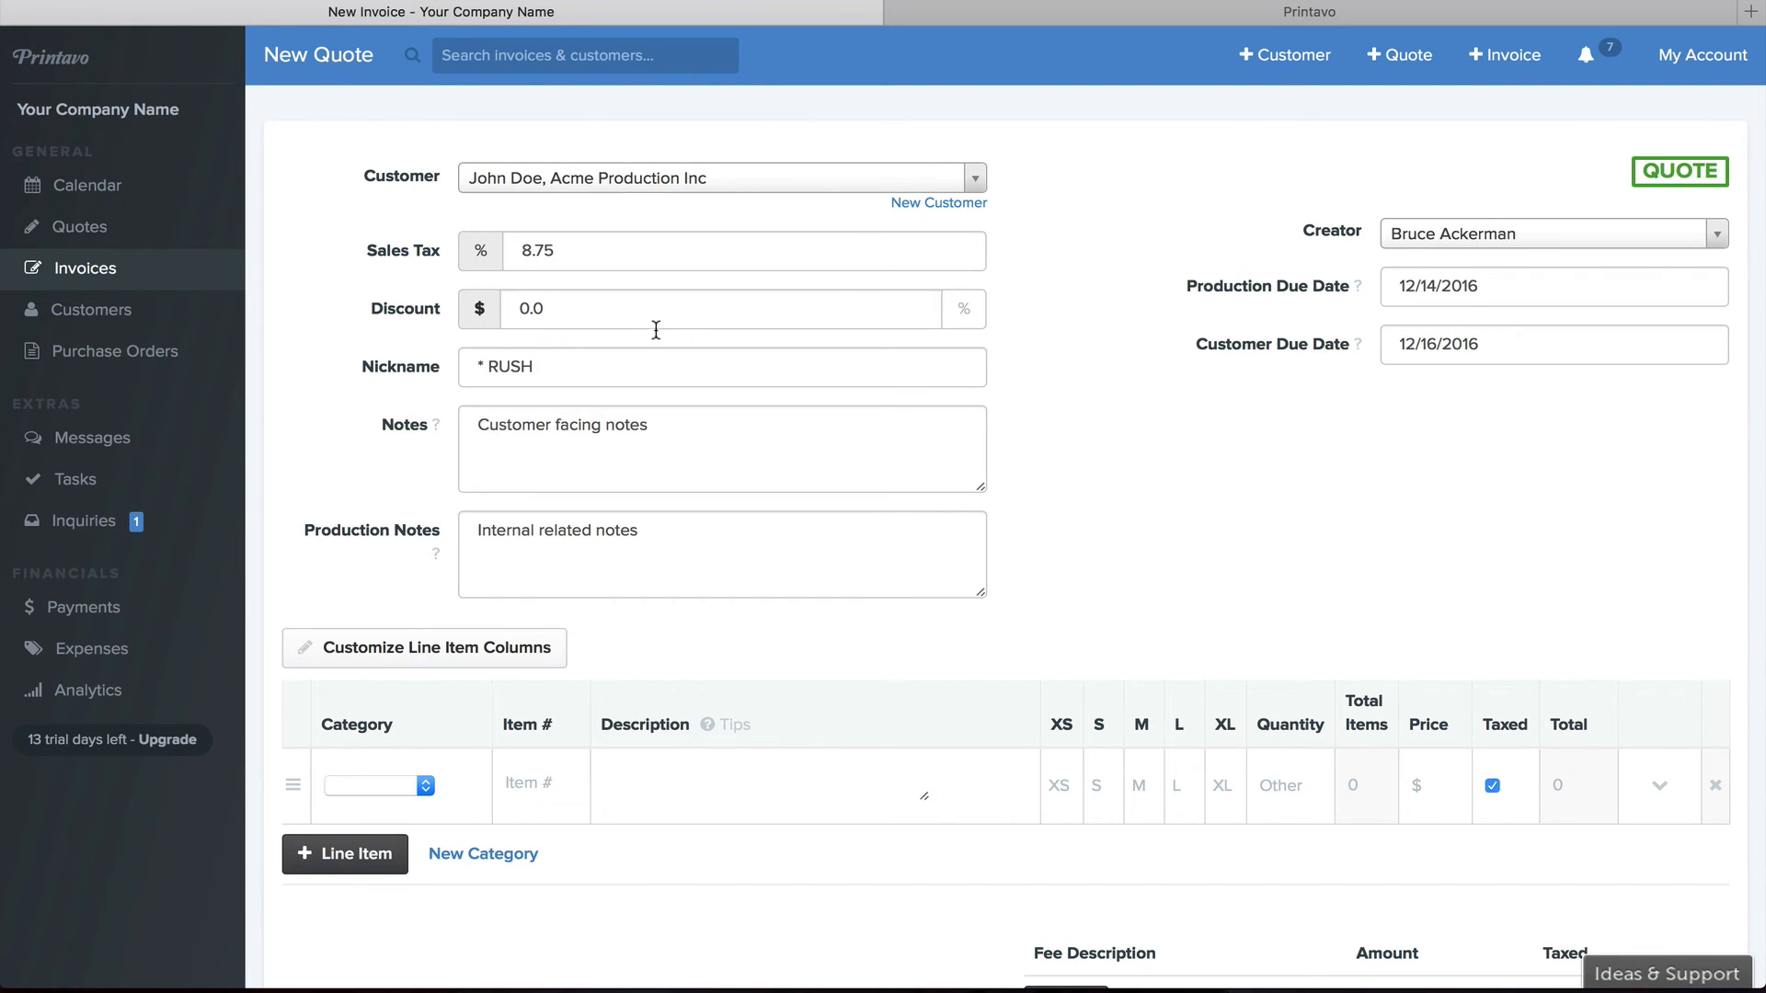
{"action": "left_click", "coordinate": [963, 318]}
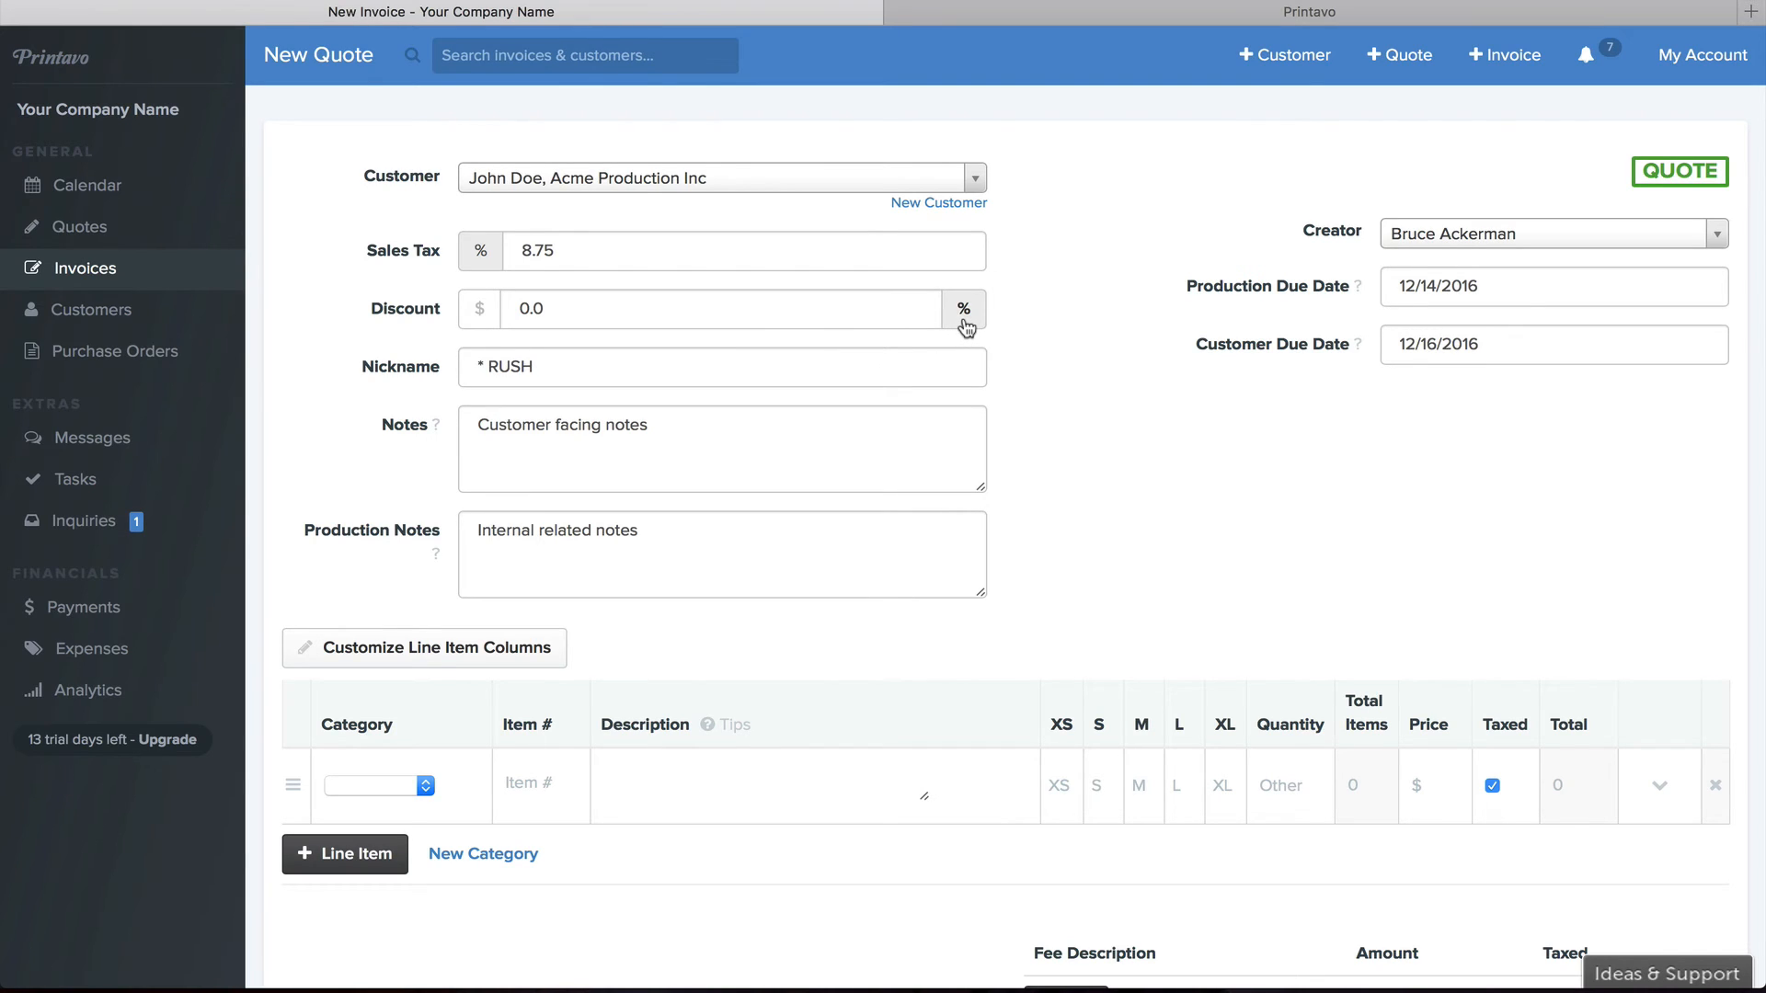
Examine the quote's nickname, customer notes and production notes fields
{"action": "left_click", "coordinate": [819, 368]}
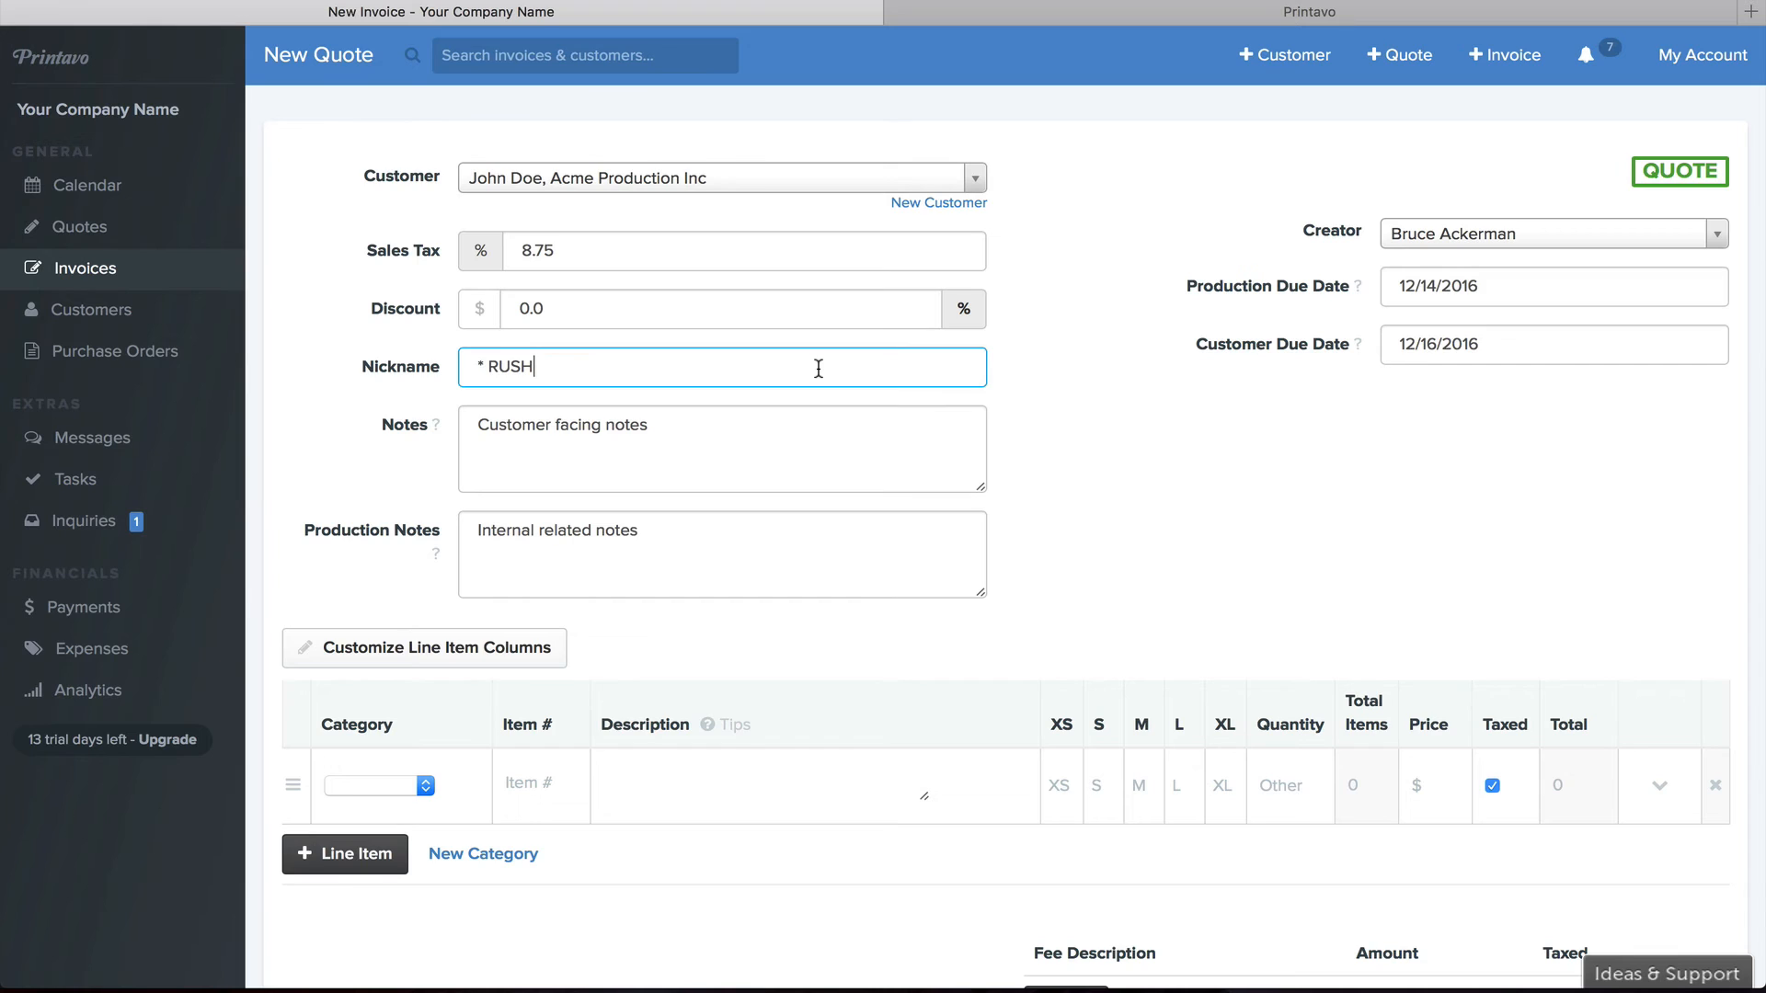
{"action": "left_click", "coordinate": [789, 427]}
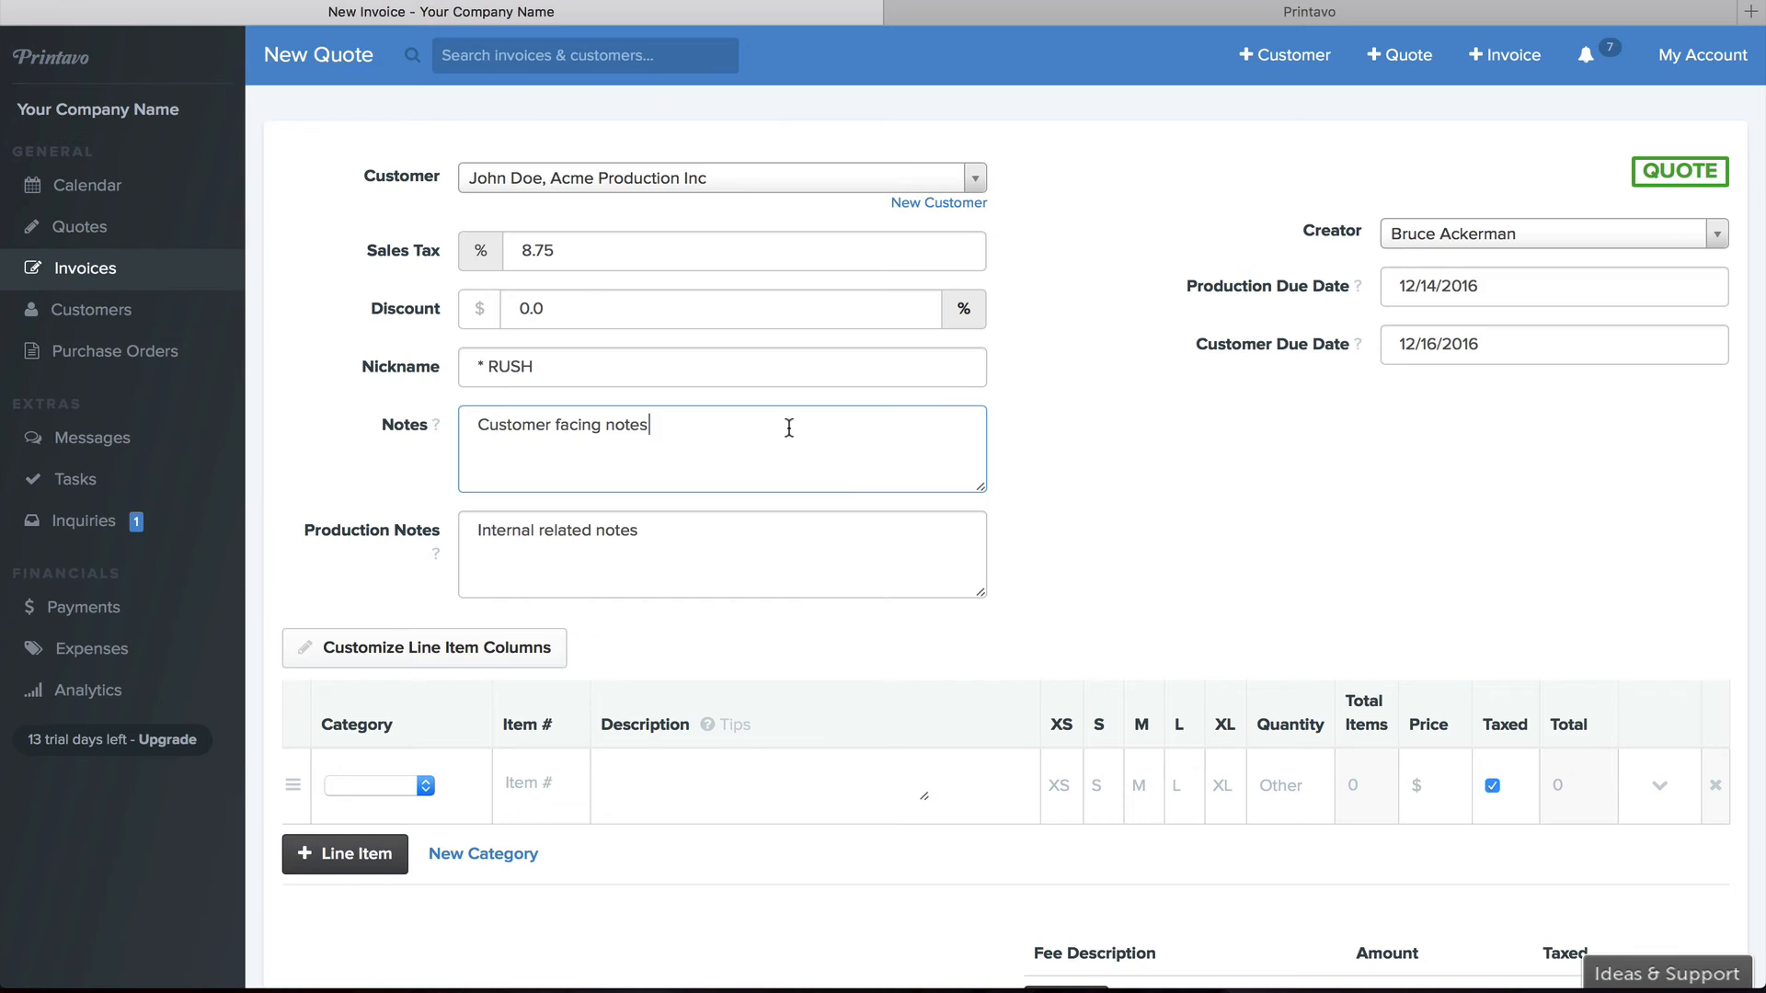
{"action": "left_click", "coordinate": [776, 551]}
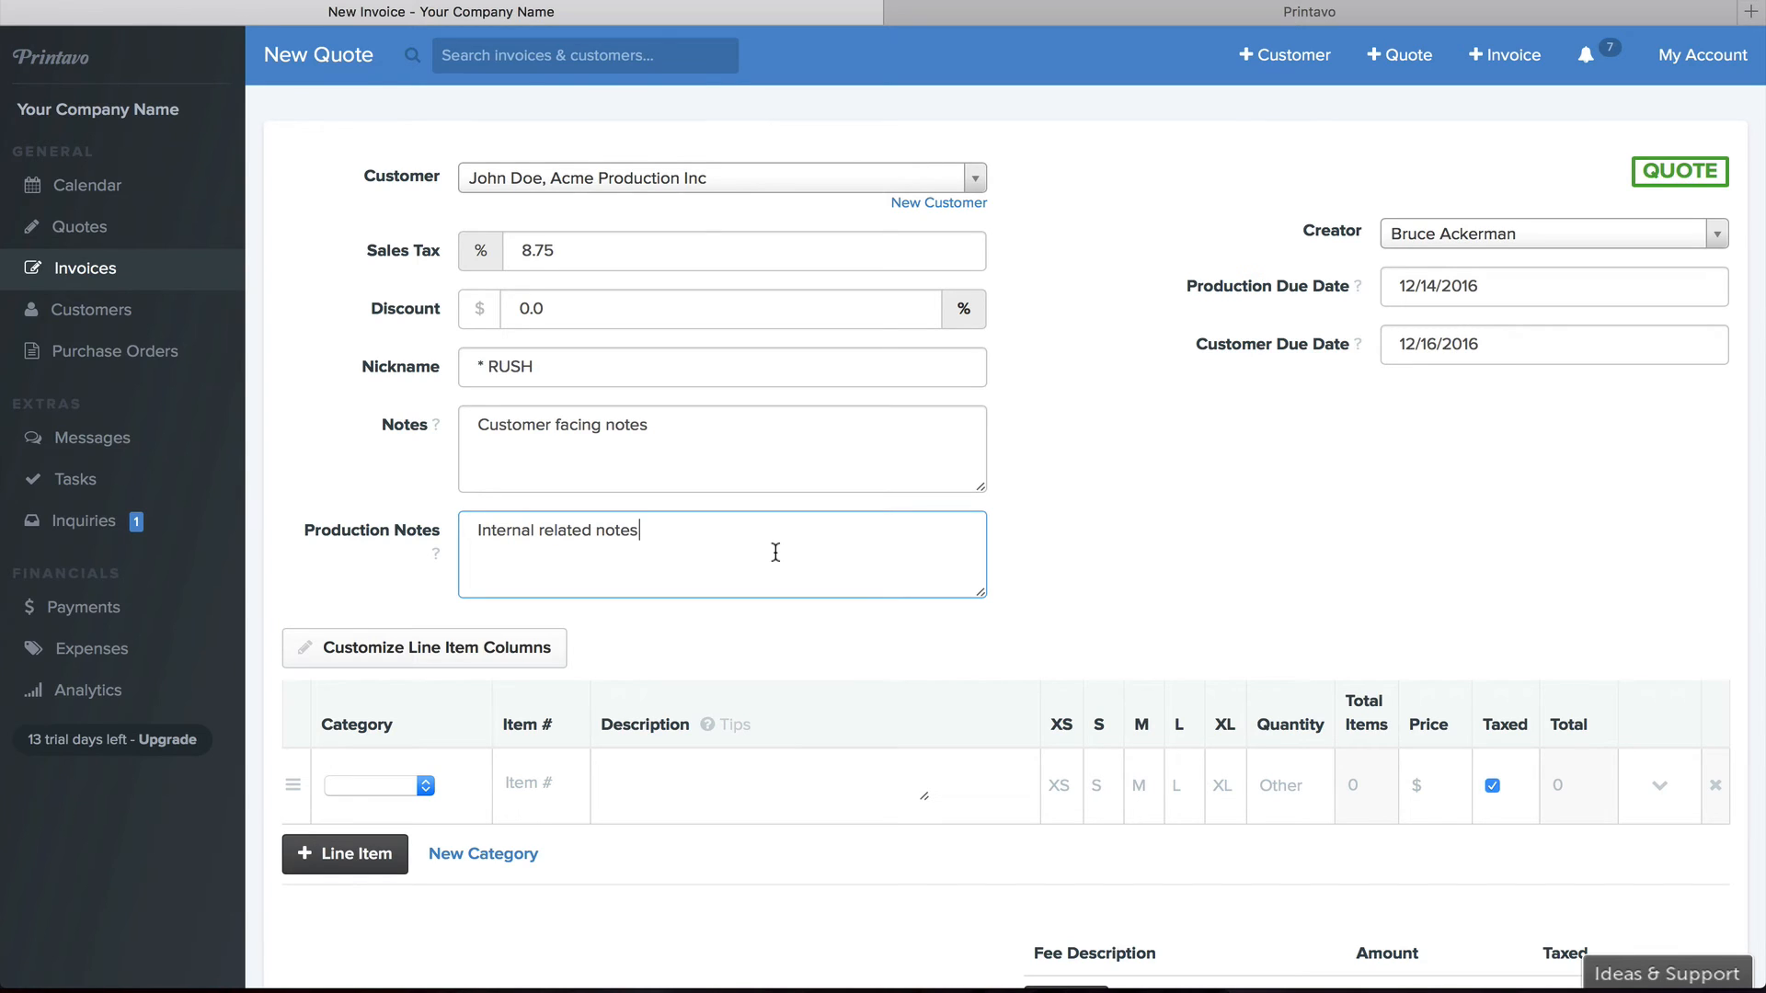
Set the quote's production due date to 12/15/2016 and its customer due date to 12/19/2016
{"action": "left_click", "coordinate": [1430, 280]}
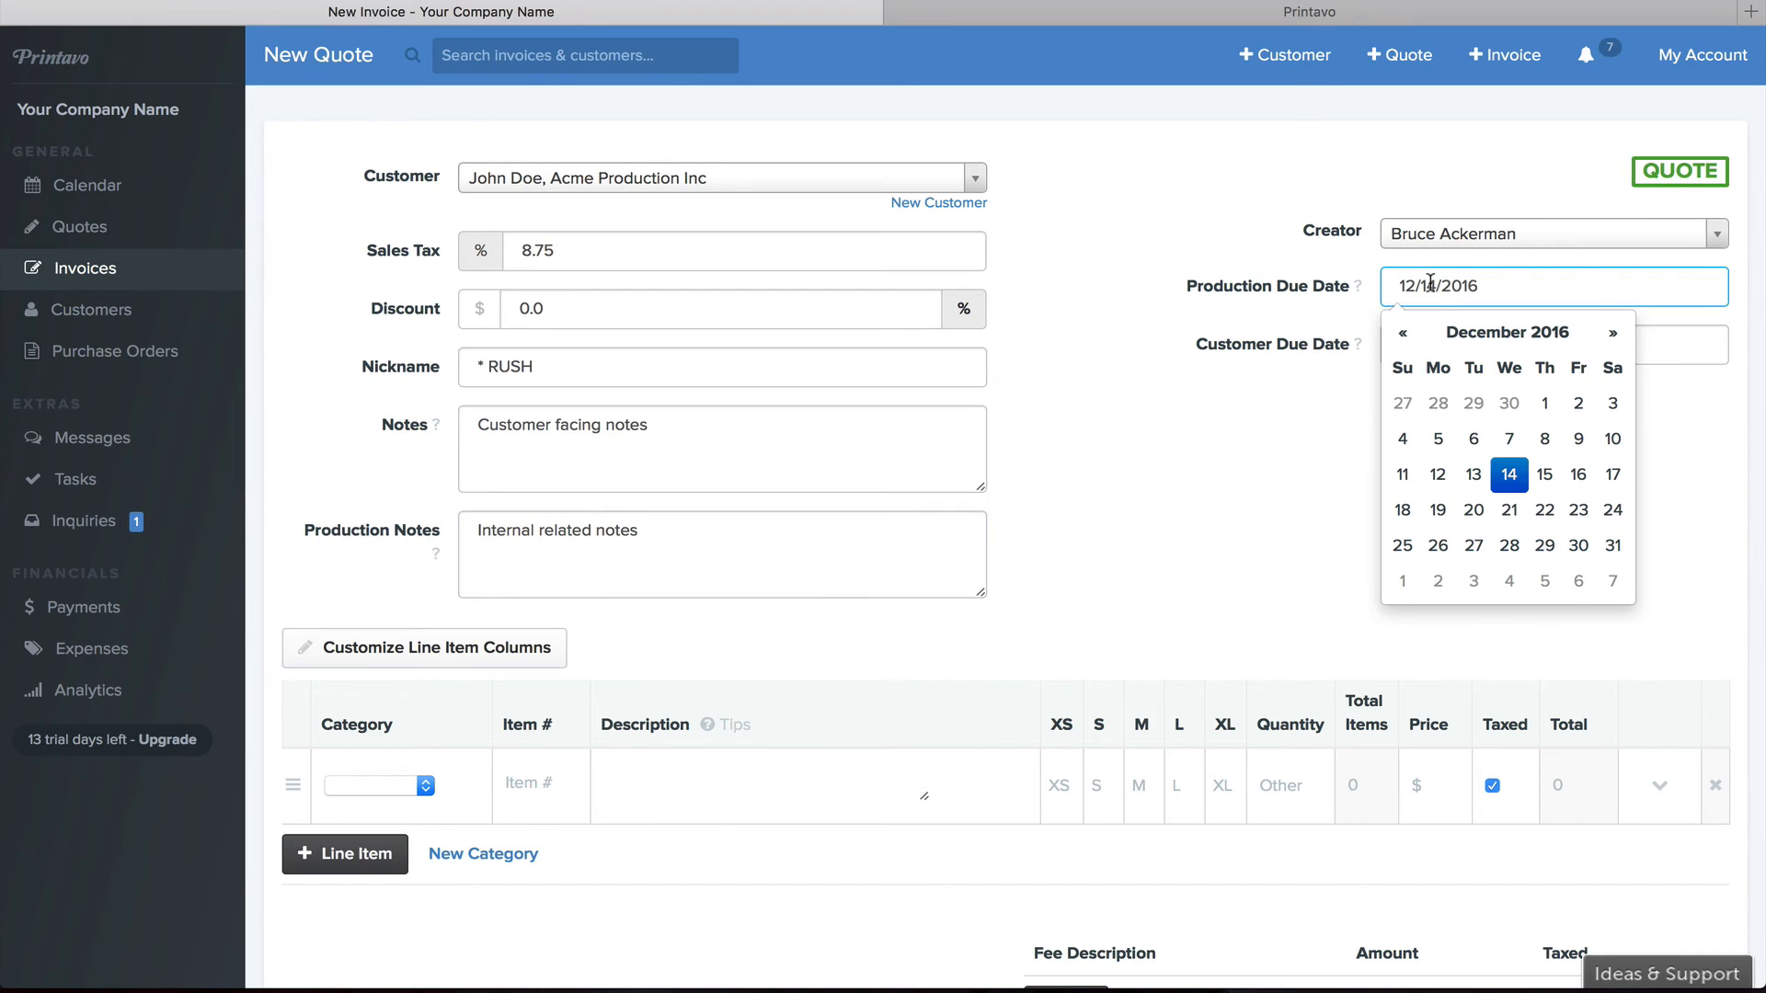
{"action": "left_click", "coordinate": [1545, 478]}
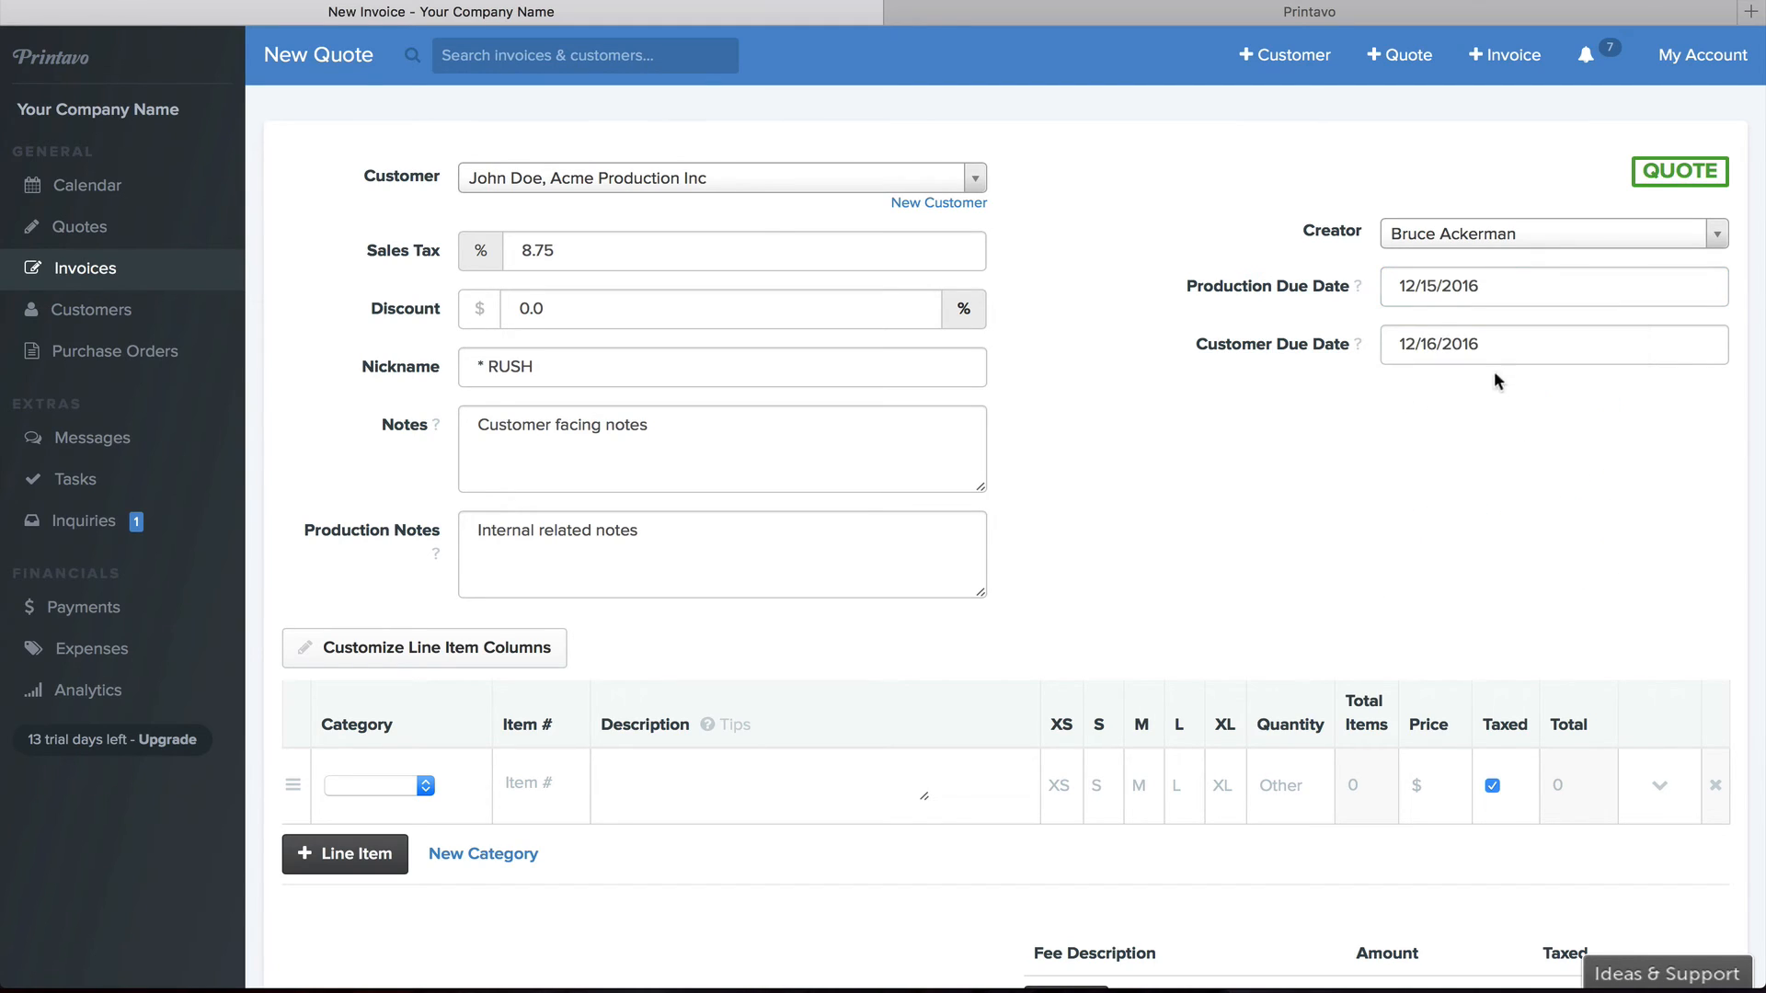
{"action": "left_click", "coordinate": [1476, 342]}
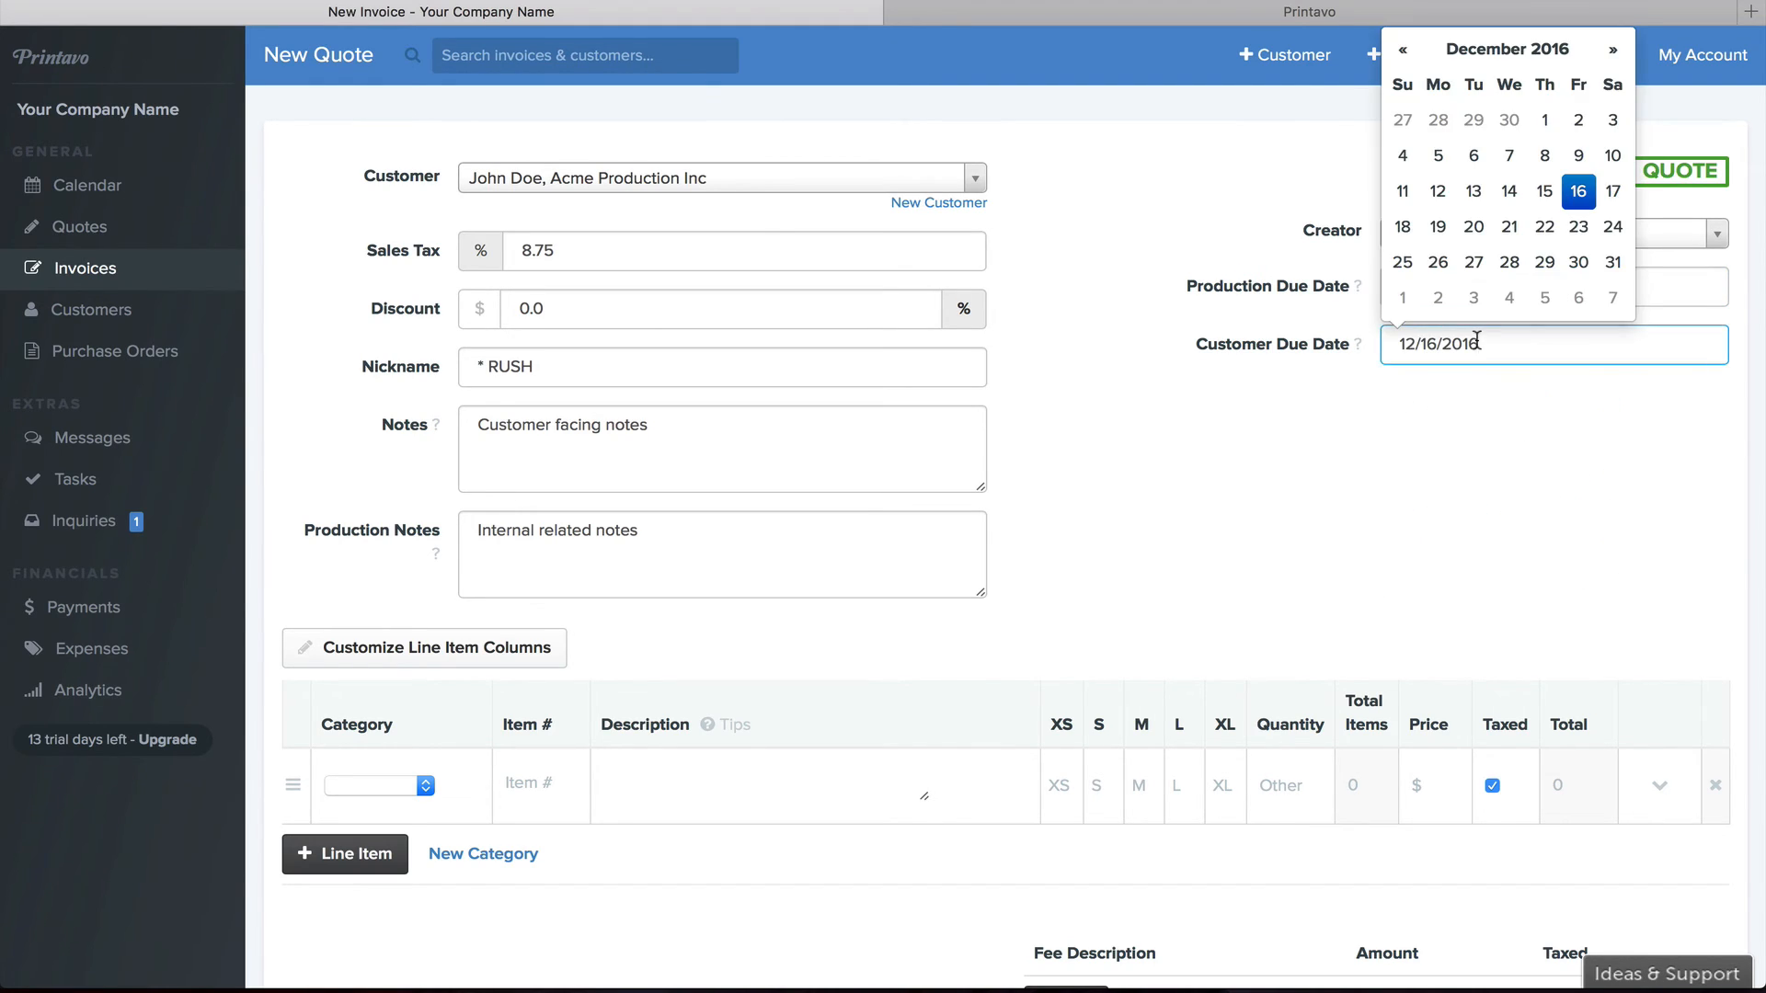
{"action": "left_click", "coordinate": [1431, 230]}
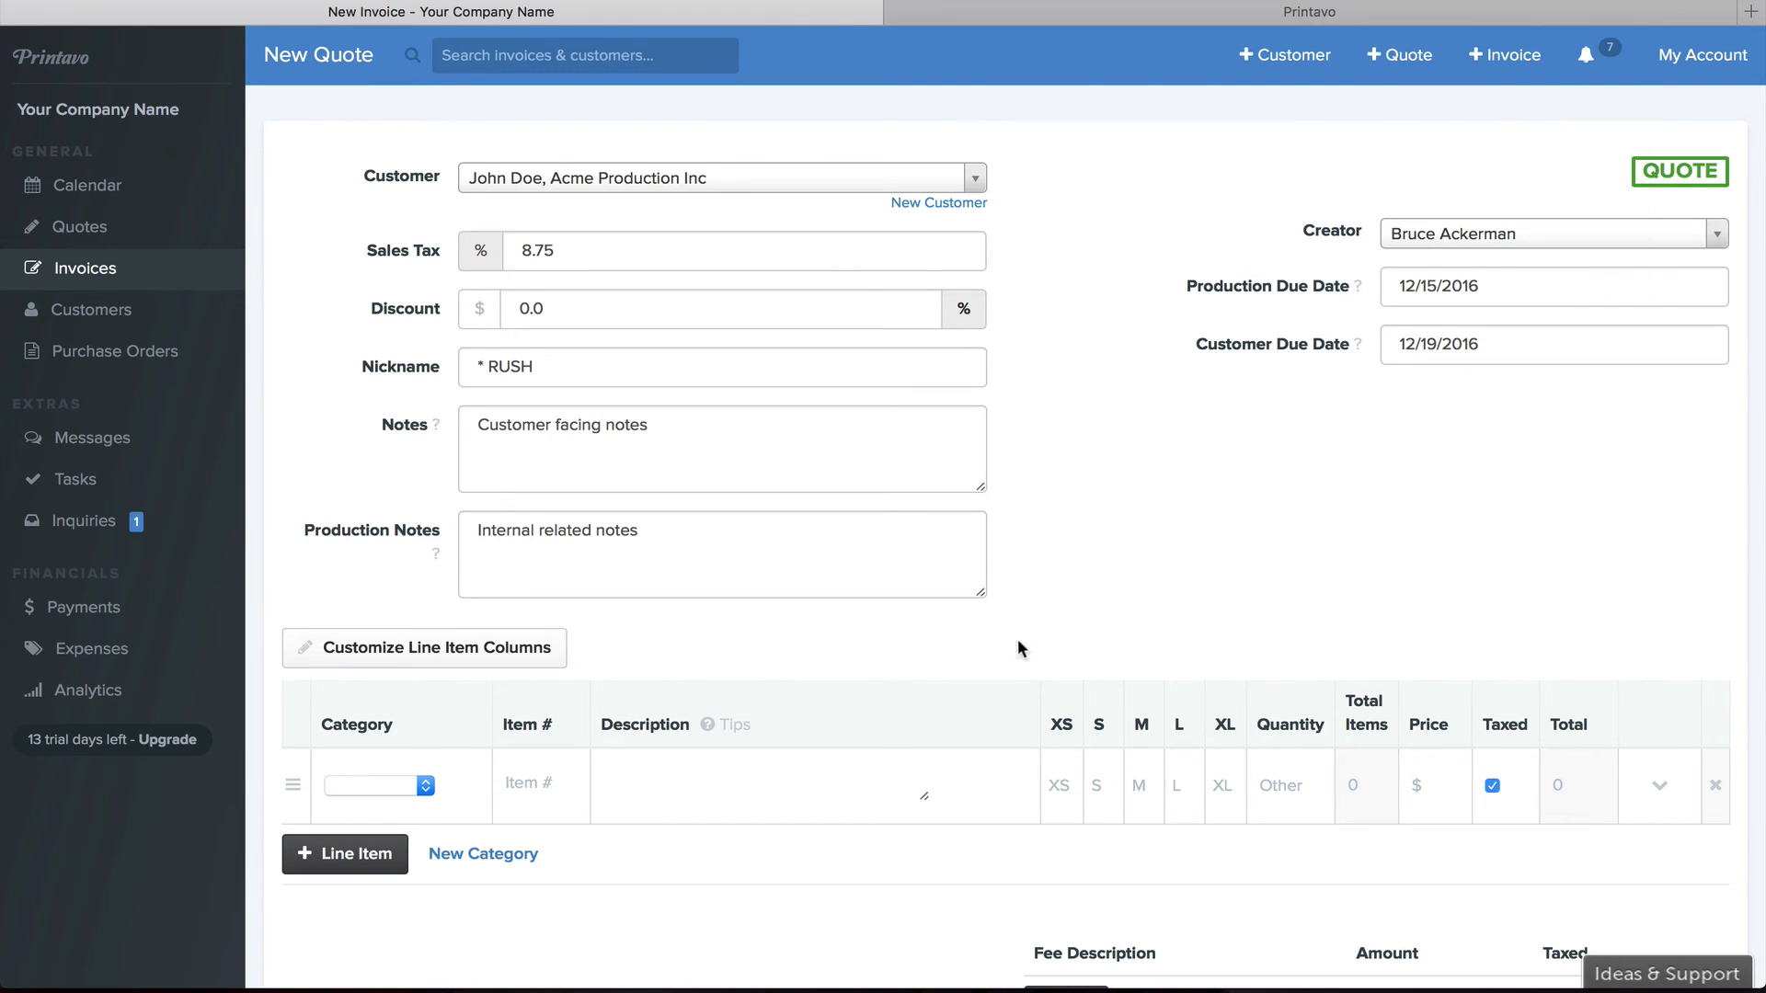
Fill the first line item by searching for 'gildan 2000 black' and choosing the black Ultra Cotton 100% Cotton T-Shirt
{"action": "left_click", "coordinate": [833, 796]}
{"action": "left_click", "coordinate": [823, 768]}
{"action": "left_click", "coordinate": [777, 773]}
{"action": "type", "text": "gildan 2000"}
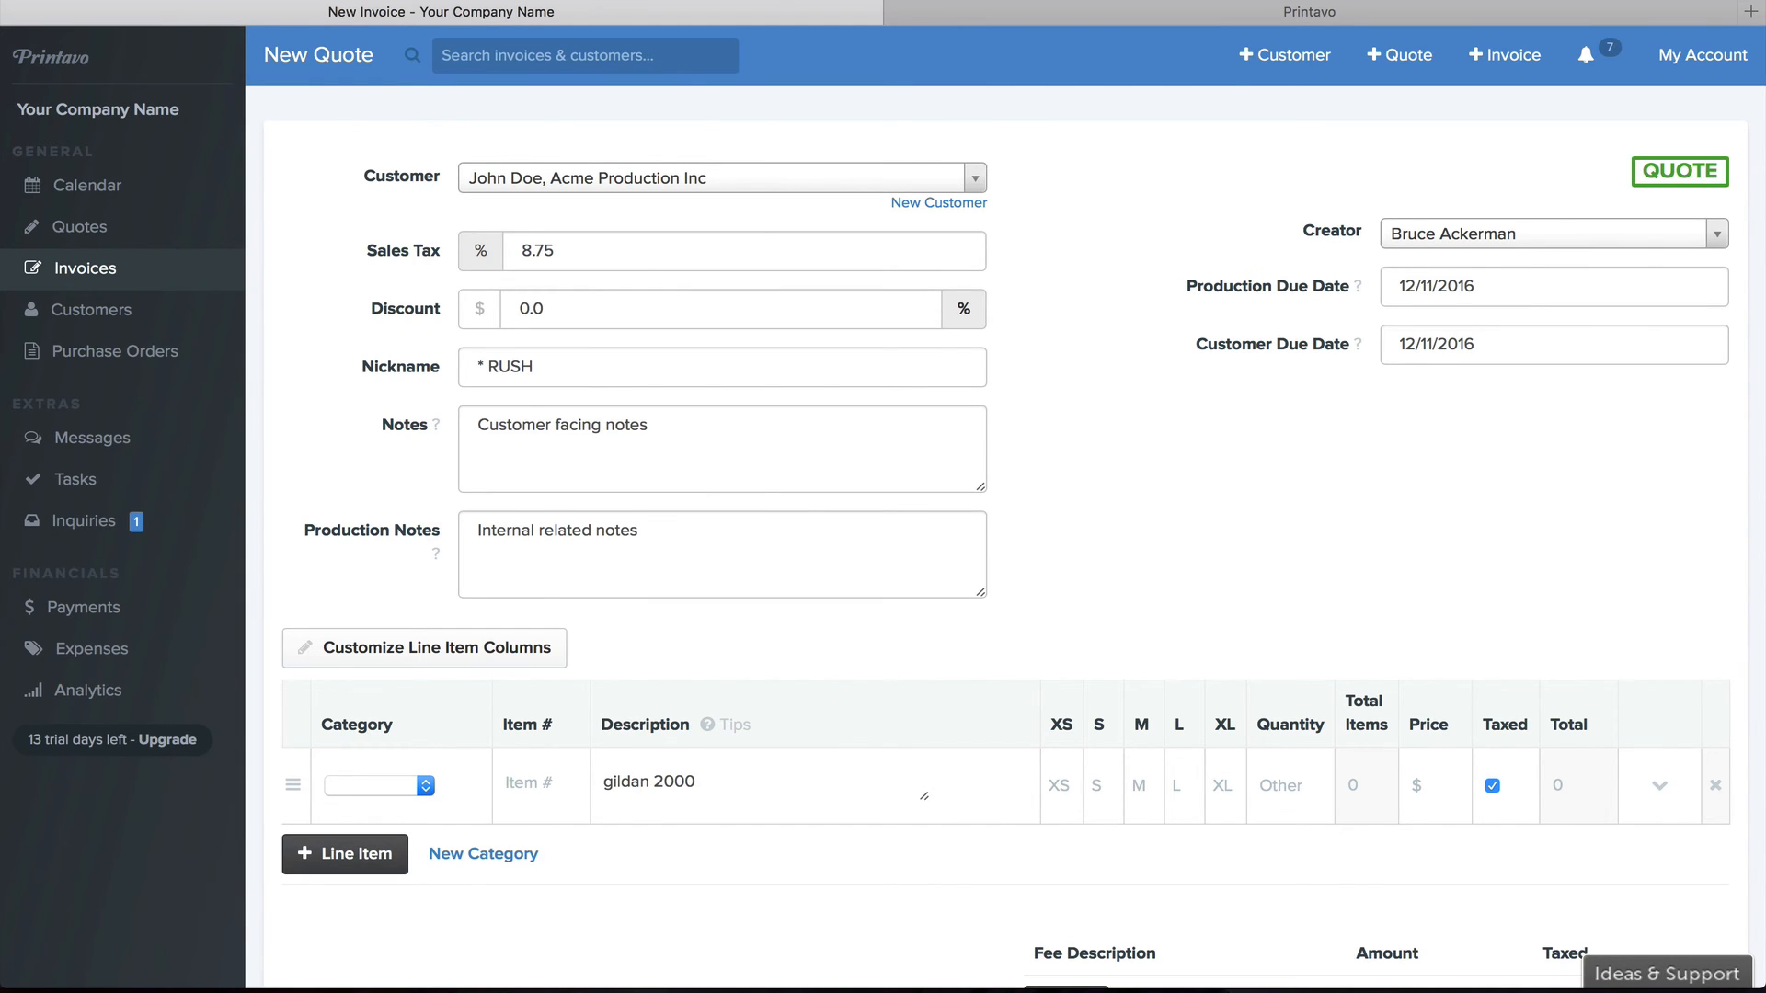
{"action": "scroll", "coordinate": [773, 780], "scroll_direction": "down", "scroll_amount": 2}
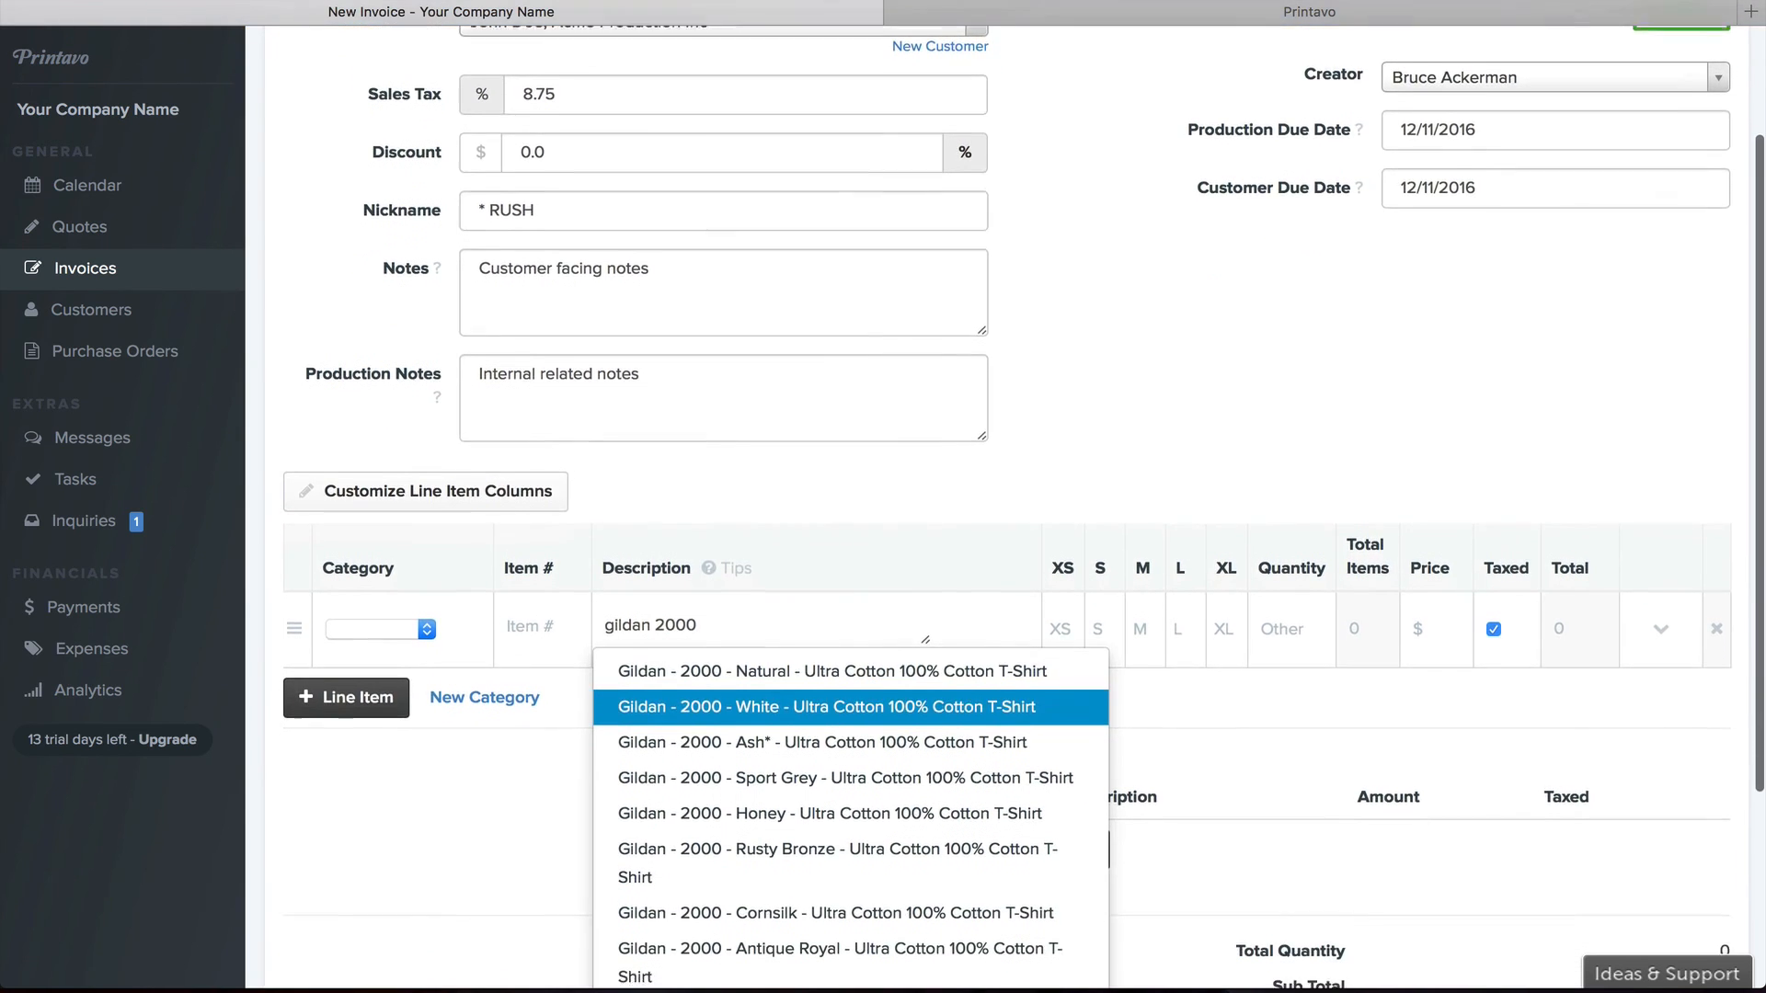
{"action": "scroll", "coordinate": [777, 680], "scroll_direction": "up", "scroll_amount": 3}
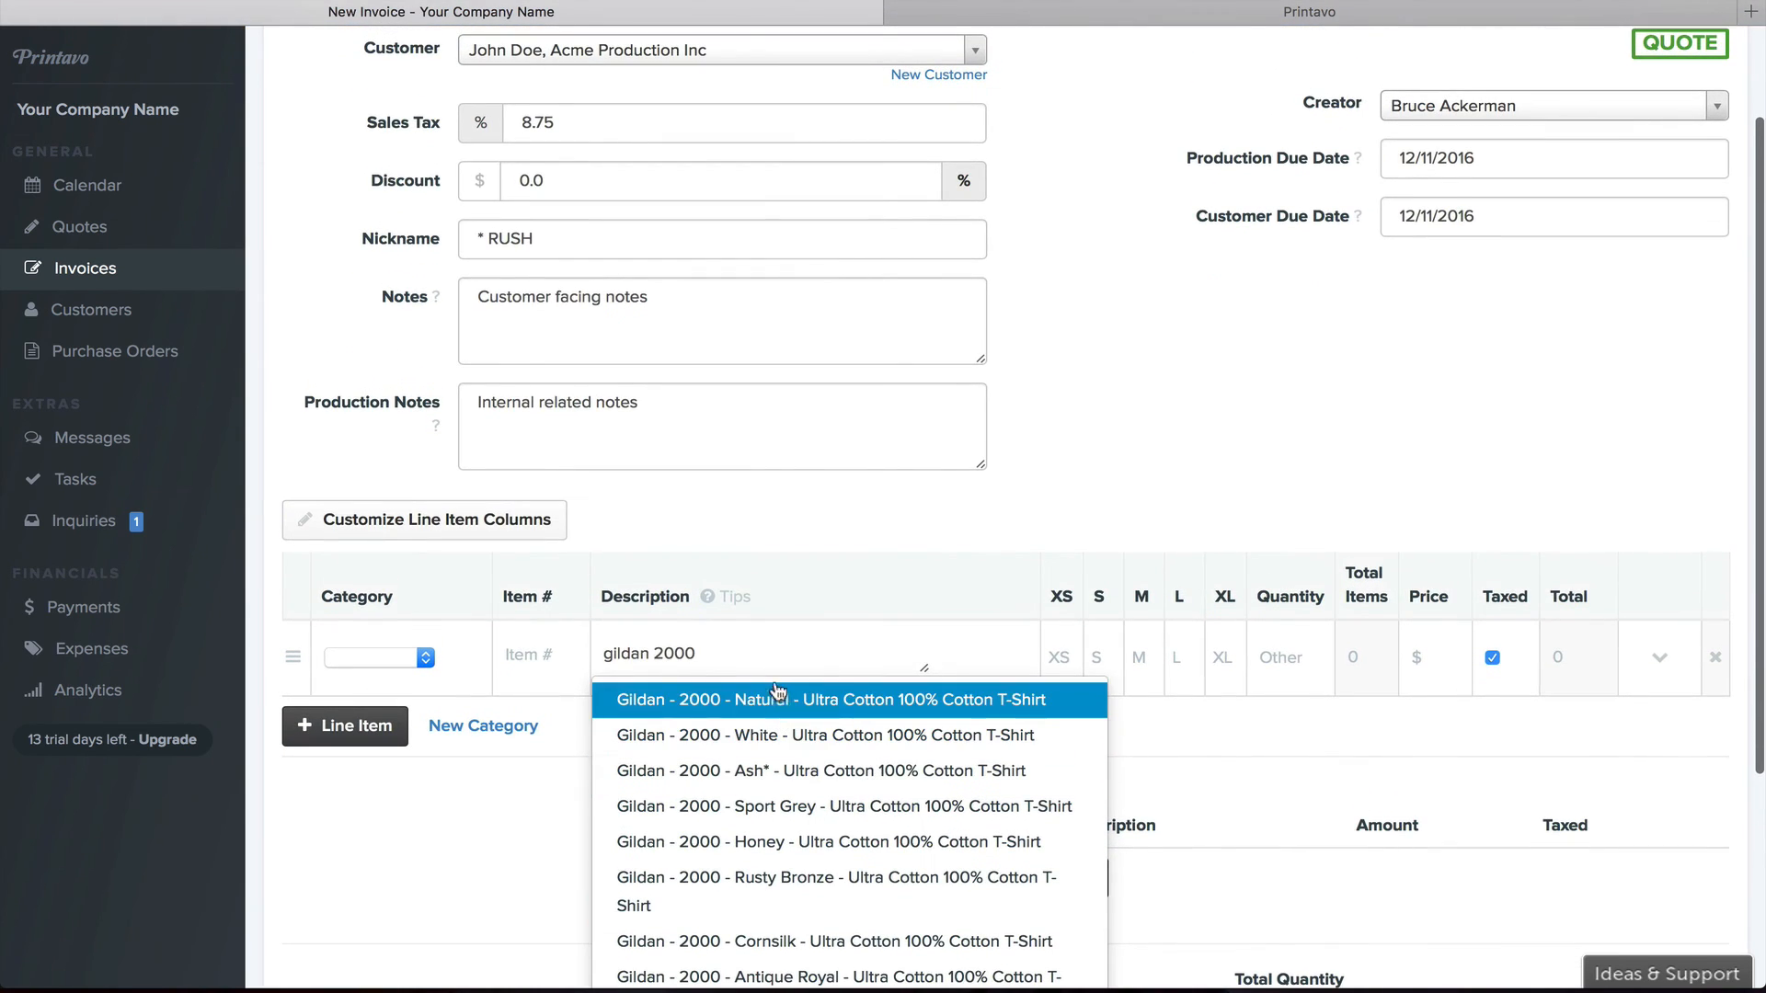
{"action": "type", "text": "black"}
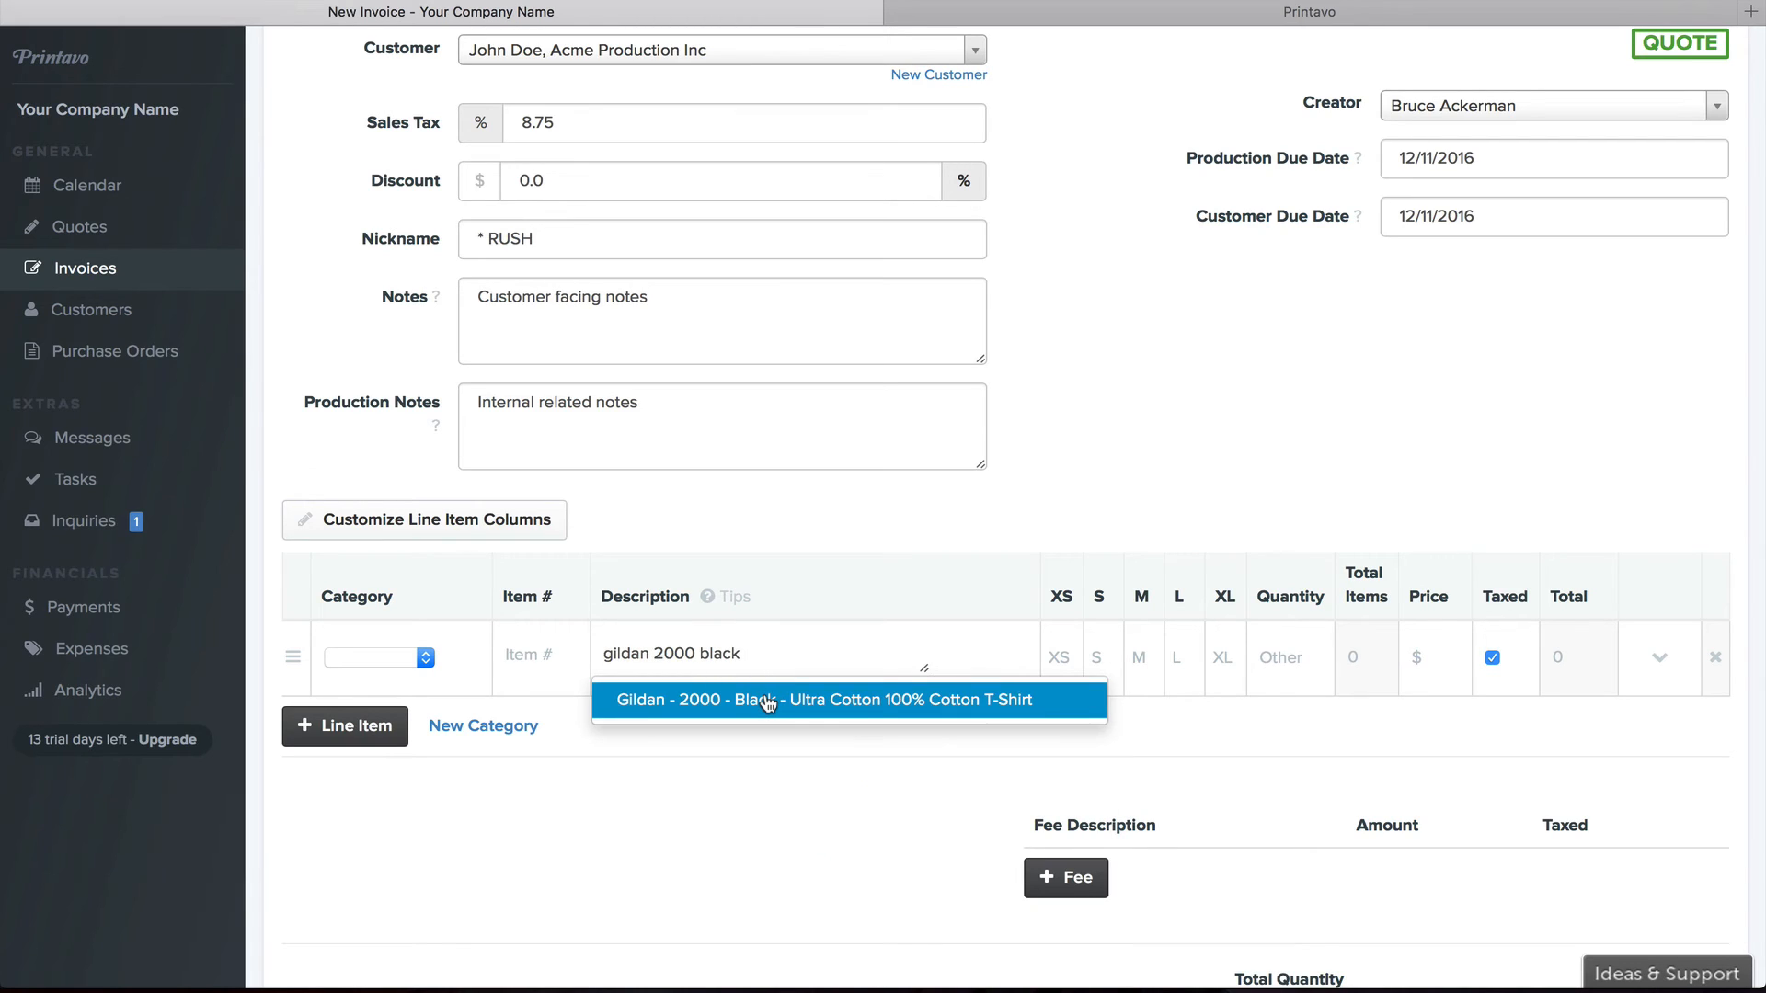
{"action": "left_click", "coordinate": [768, 700]}
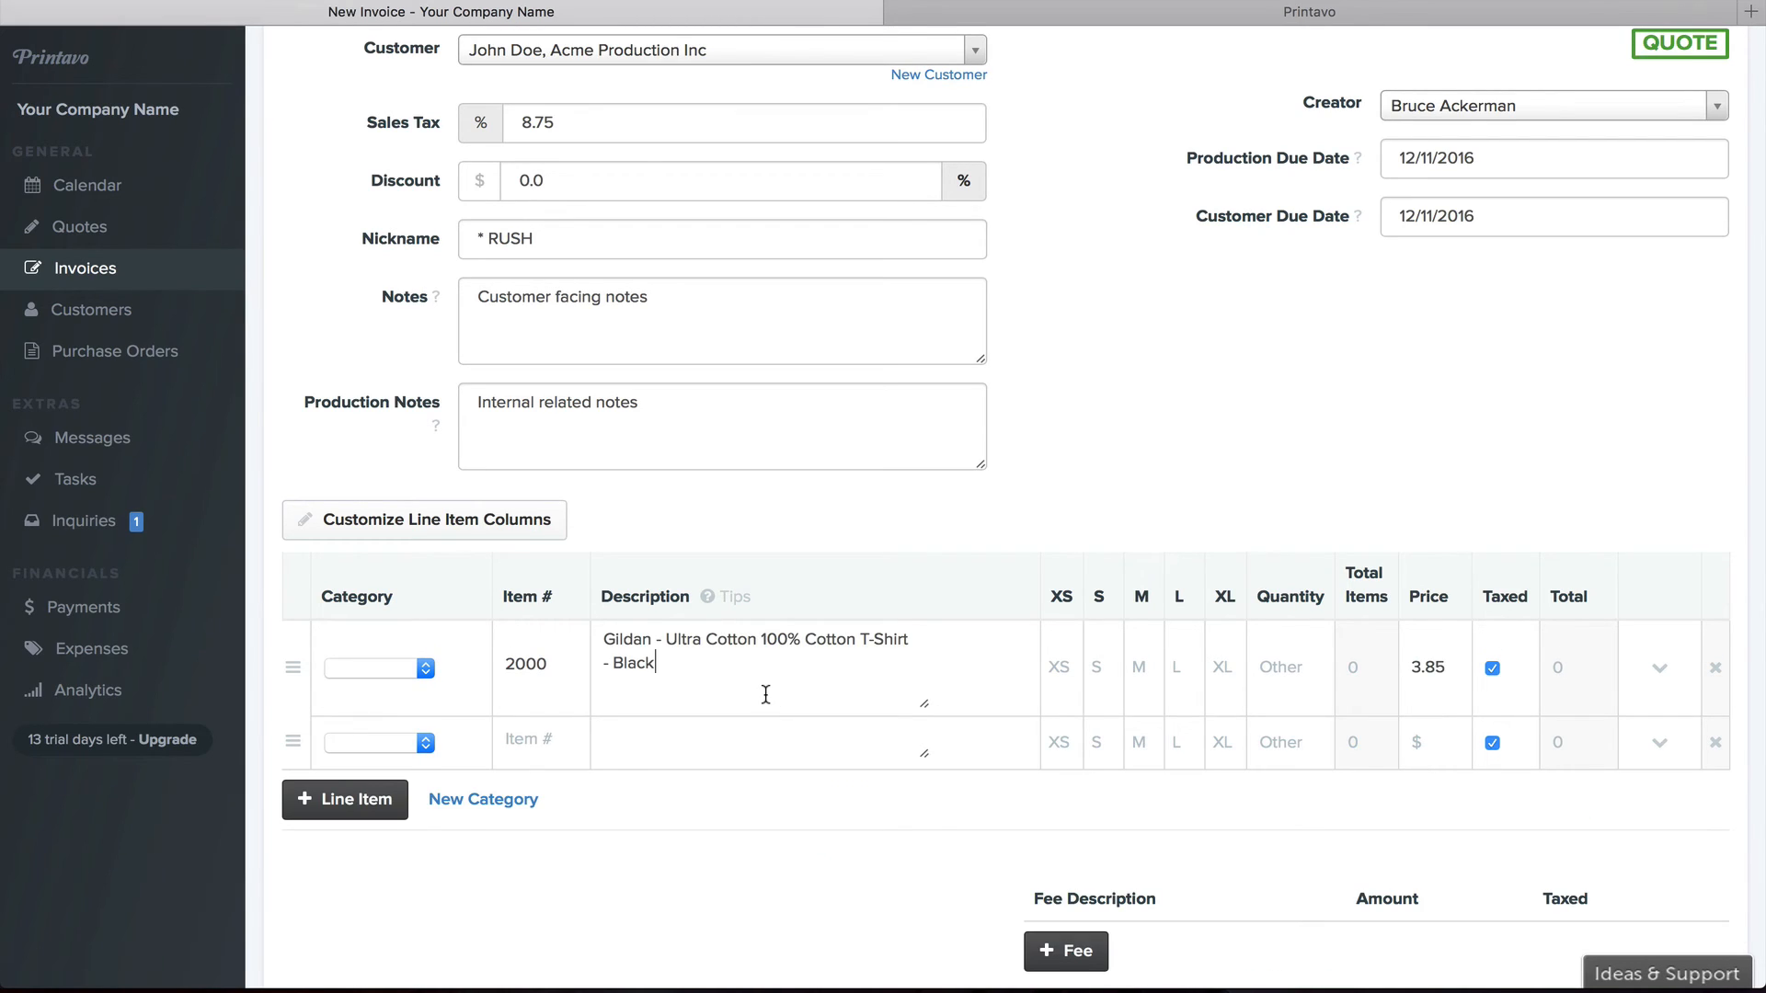
Set the T-shirt line item's quantities to 10 each for sizes S, M and L
{"action": "left_click", "coordinate": [1108, 664]}
{"action": "type", "text": "10"}
{"action": "key", "text": "Tab"}
{"action": "type", "text": "10"}
{"action": "key", "text": "Tab"}
{"action": "type", "text": "10"}
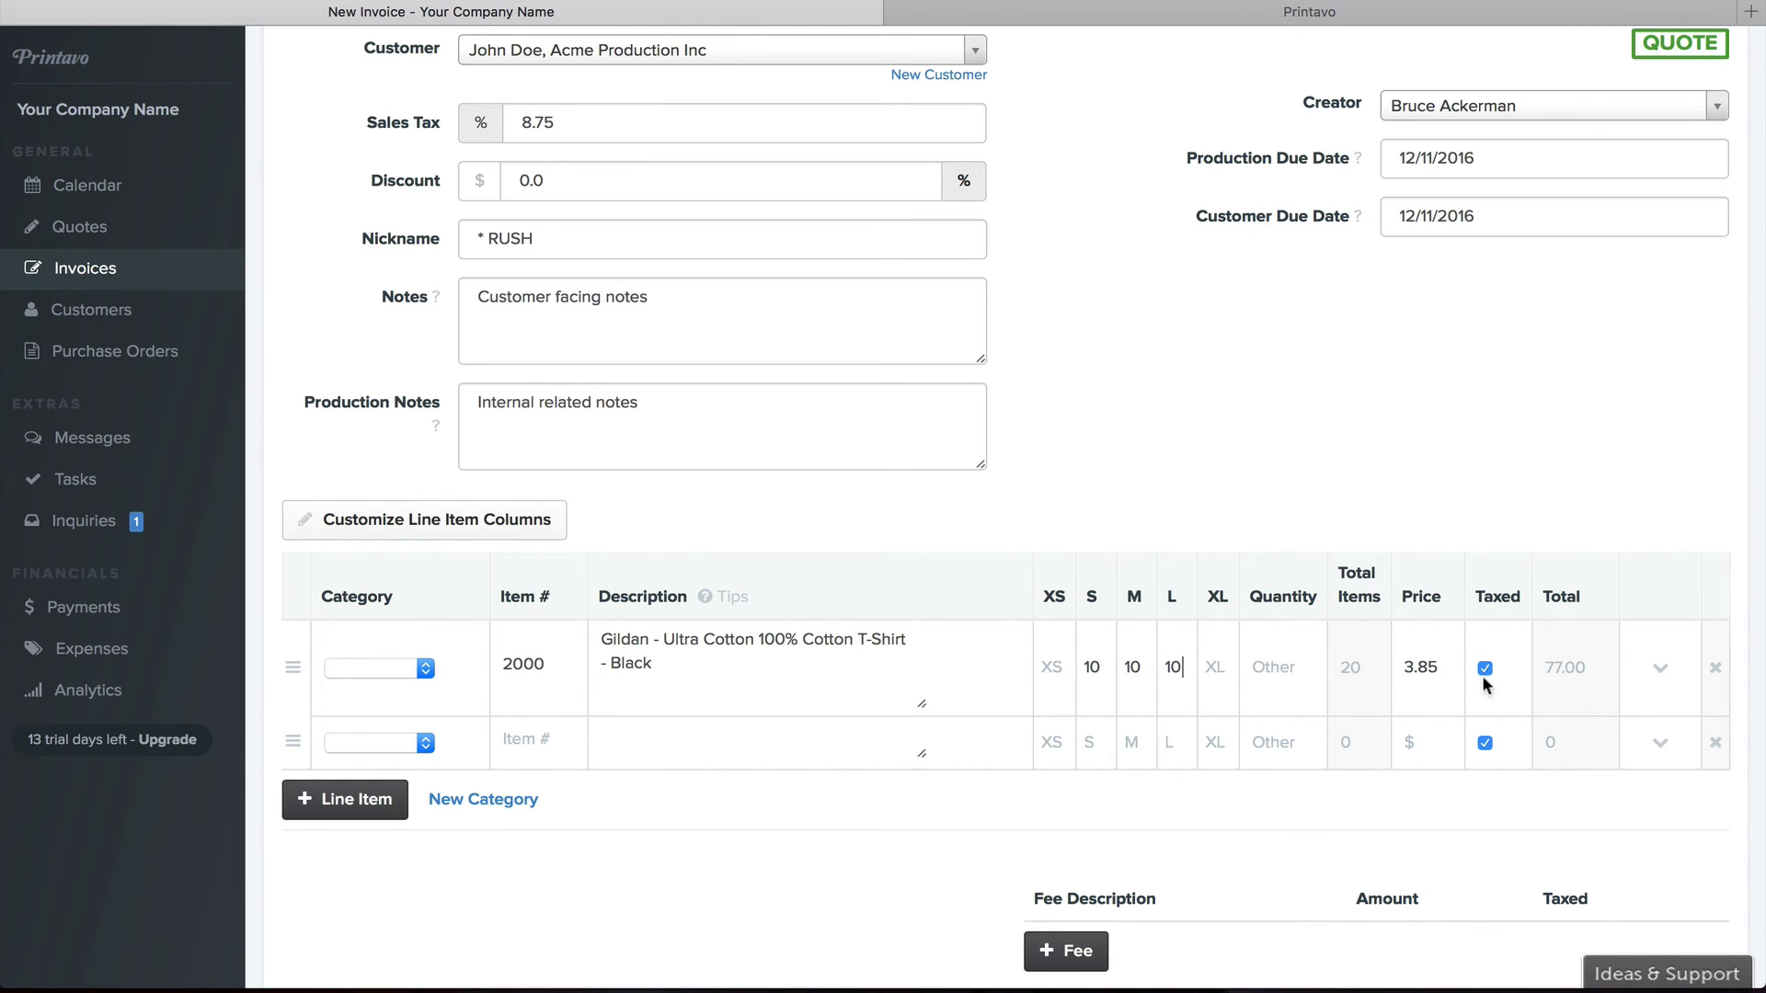
Add a print location to the T-shirt using the Screen Printing Example matrix, 2 color, with details 'Front print'
{"action": "left_click", "coordinate": [1669, 679]}
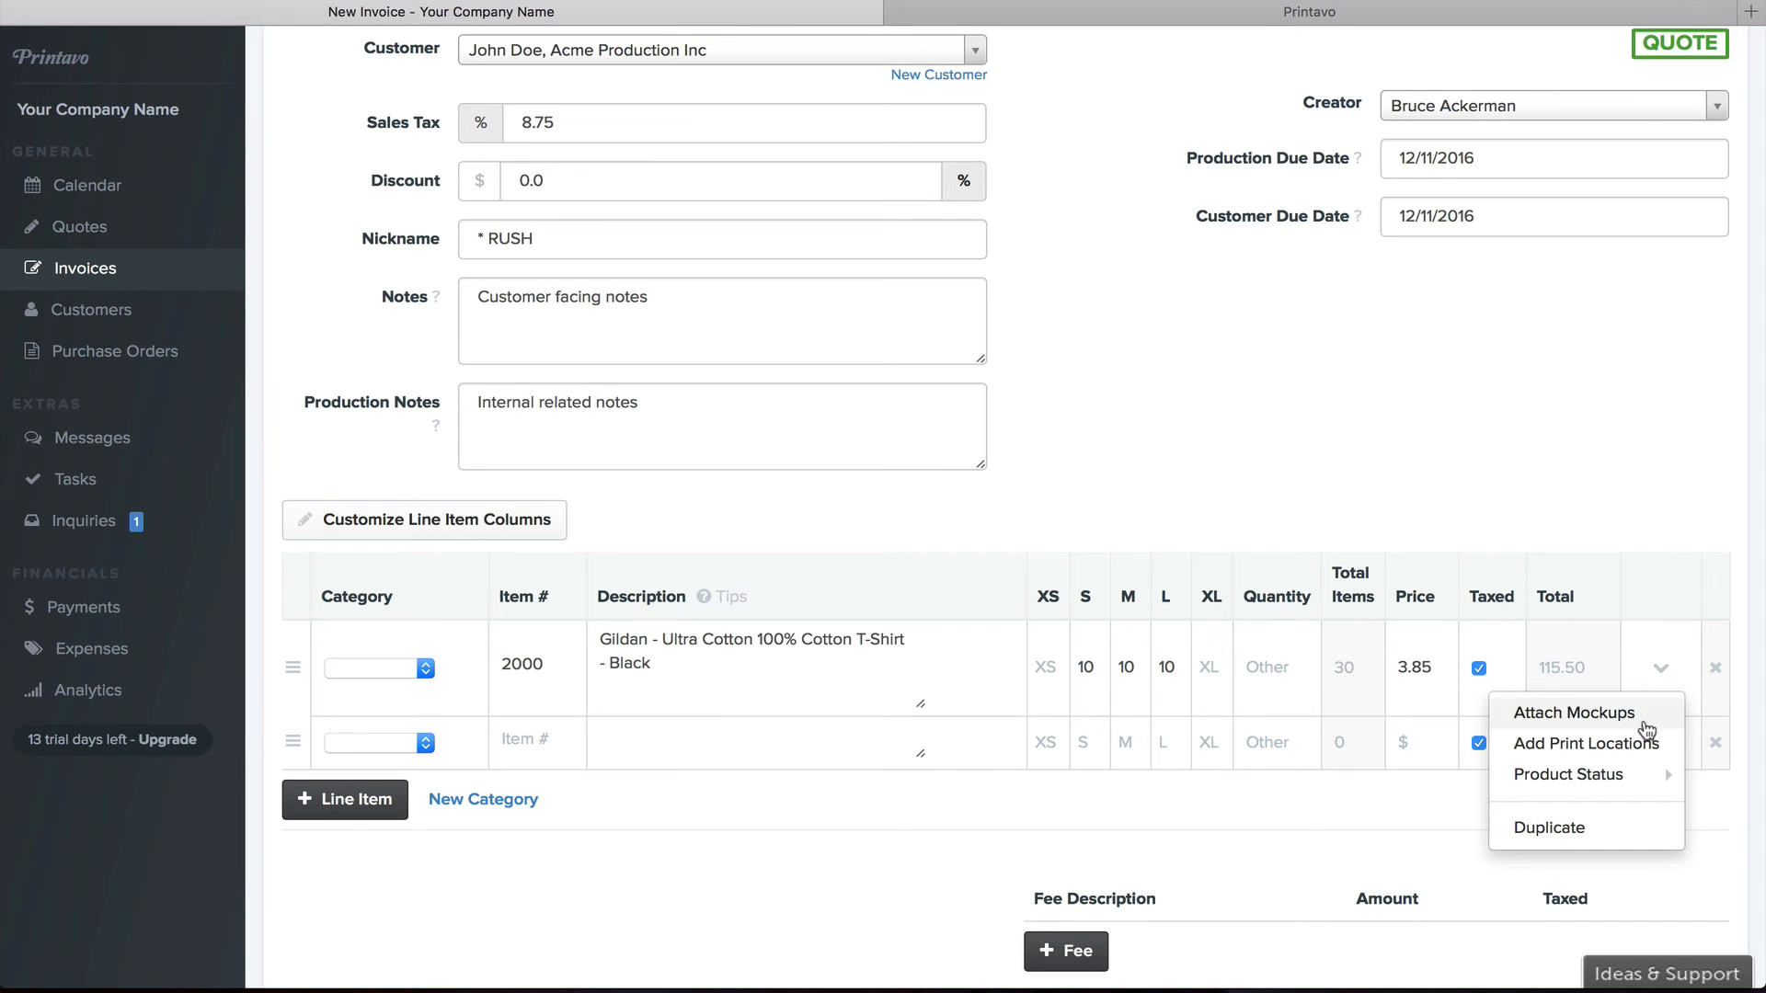
{"action": "left_click", "coordinate": [1623, 744]}
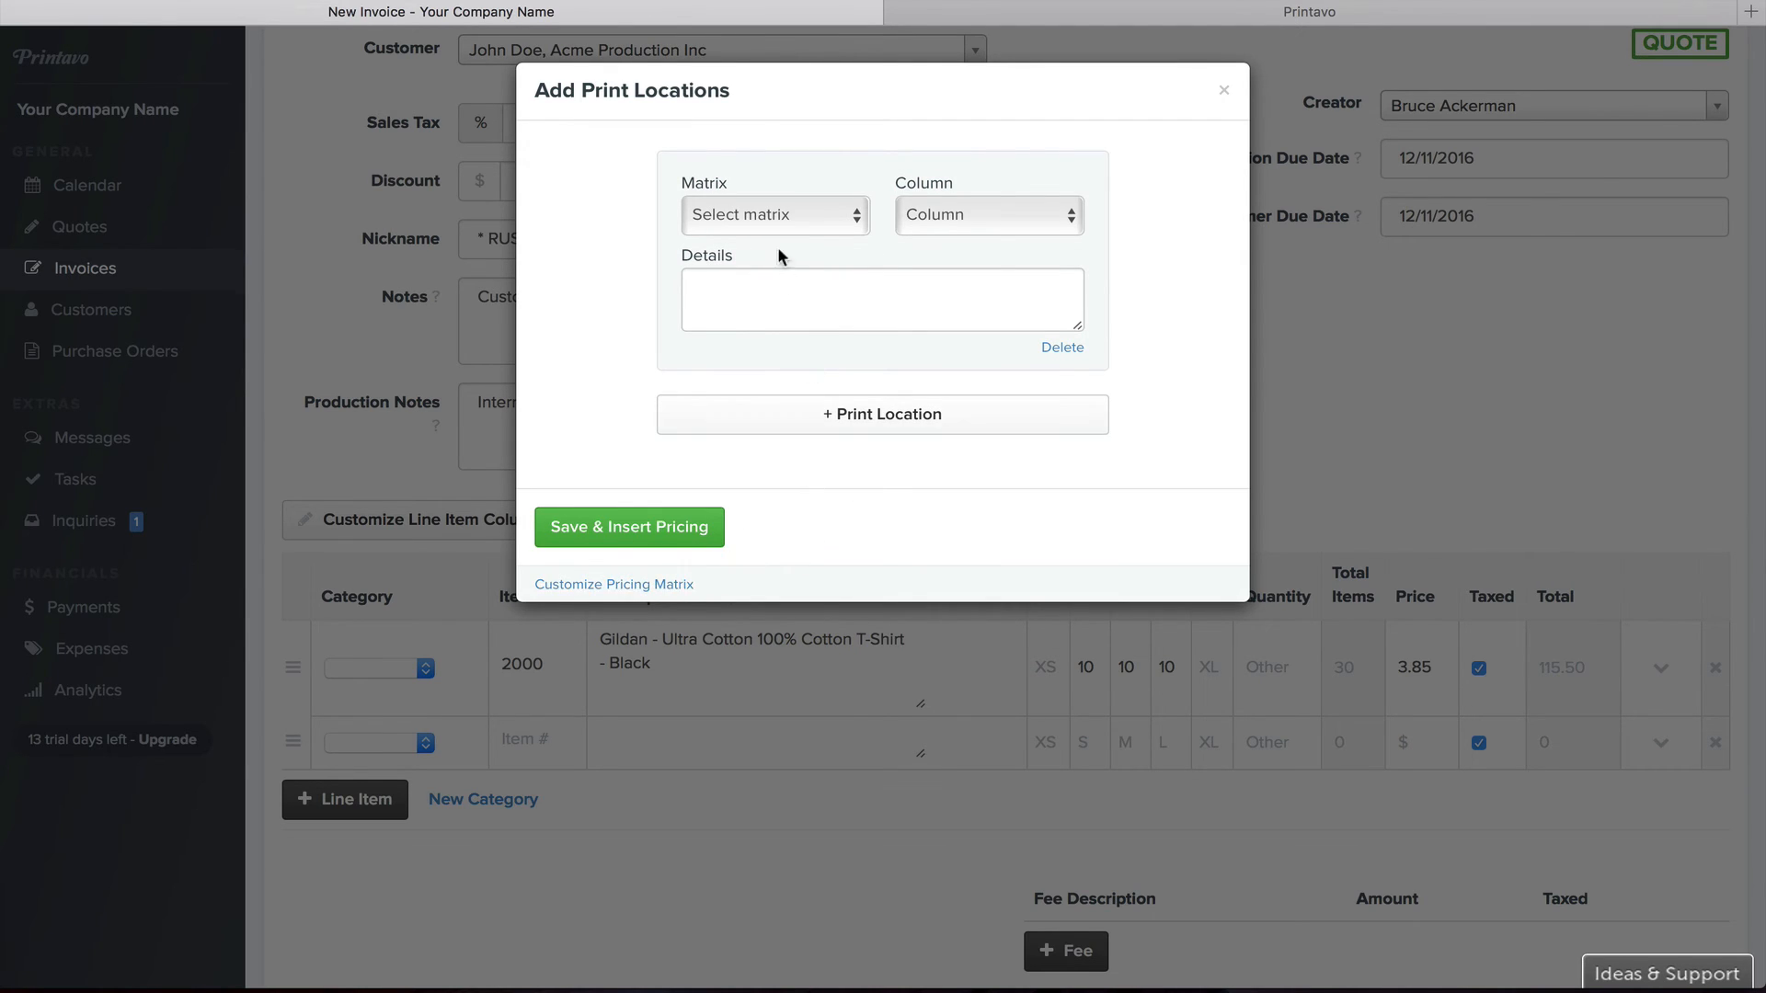
{"action": "left_click", "coordinate": [767, 217]}
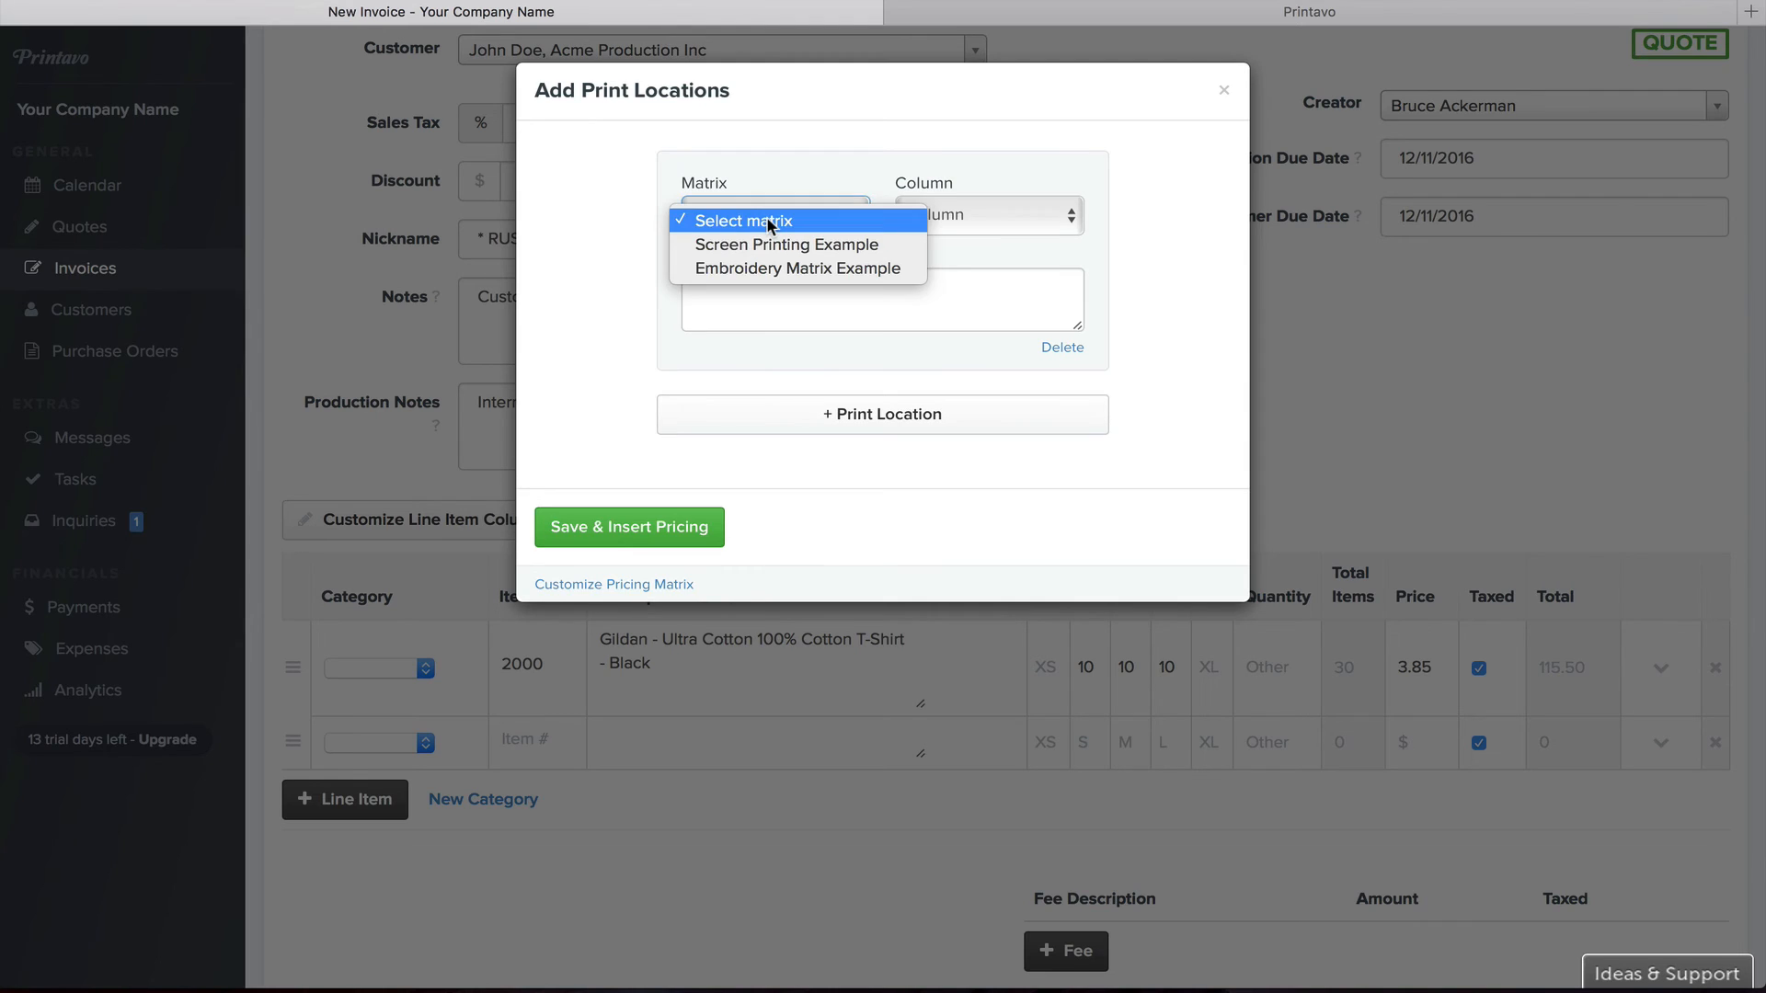
{"action": "left_click", "coordinate": [871, 244]}
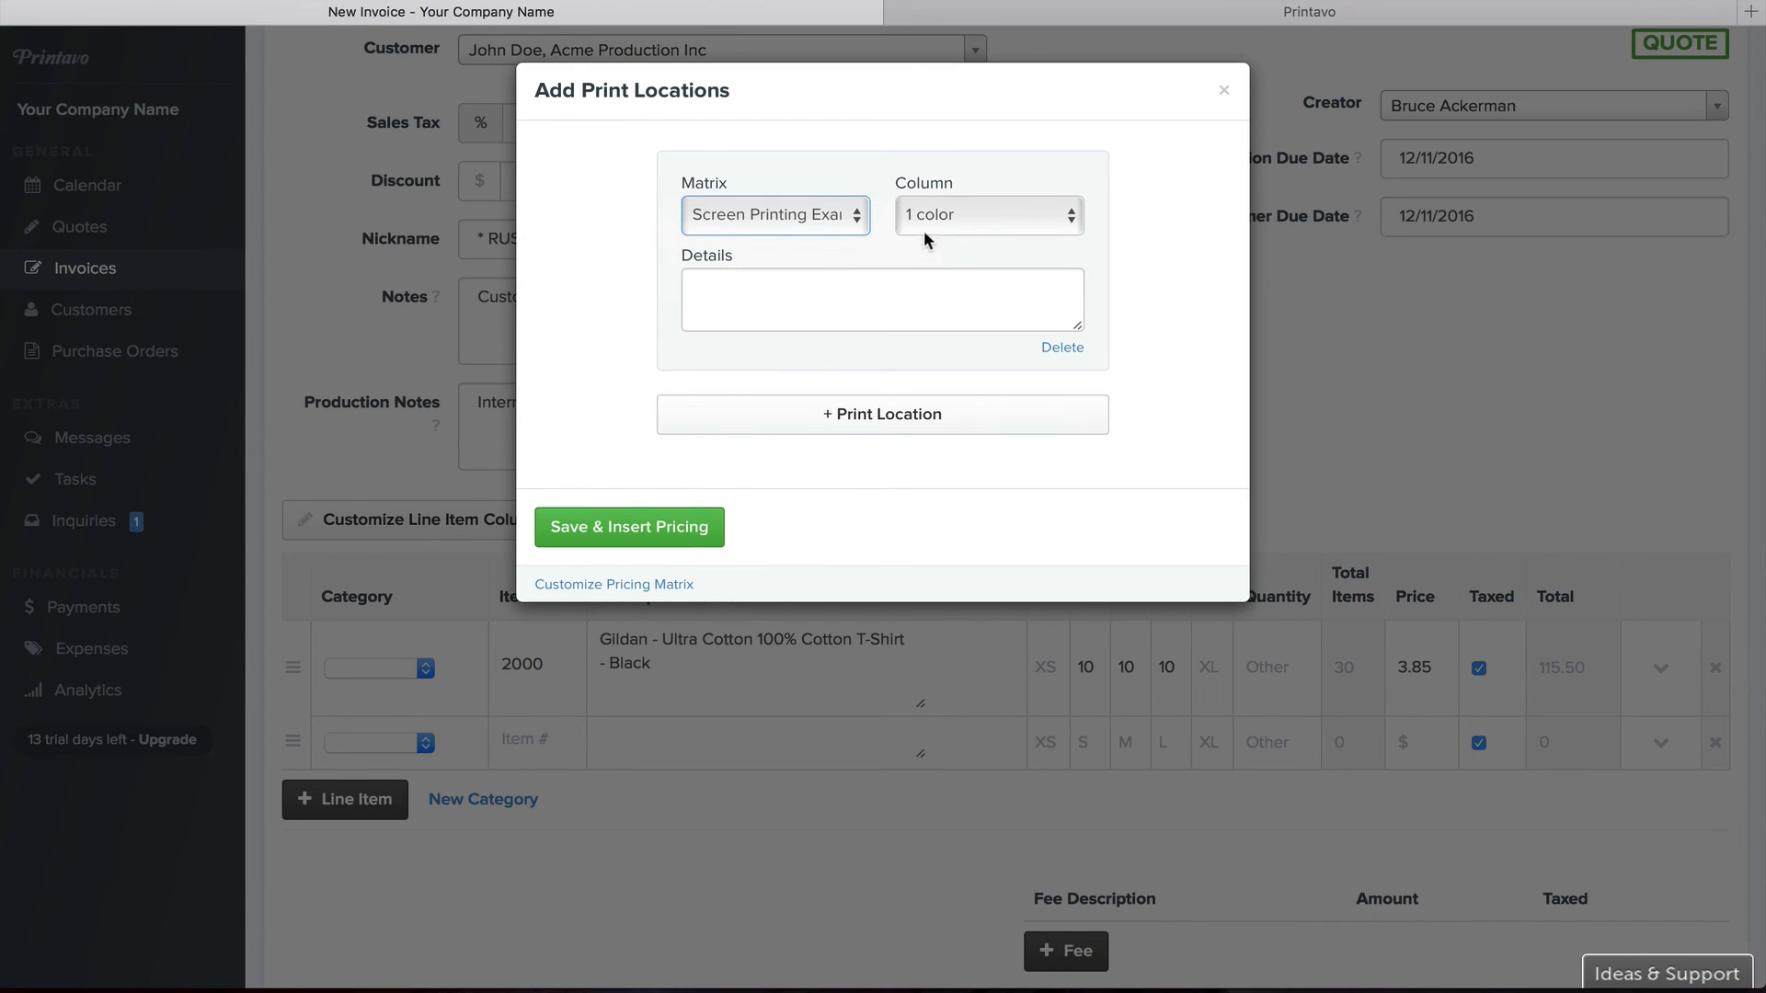
{"action": "left_click", "coordinate": [957, 218]}
{"action": "left_click", "coordinate": [953, 237]}
{"action": "left_click", "coordinate": [838, 293]}
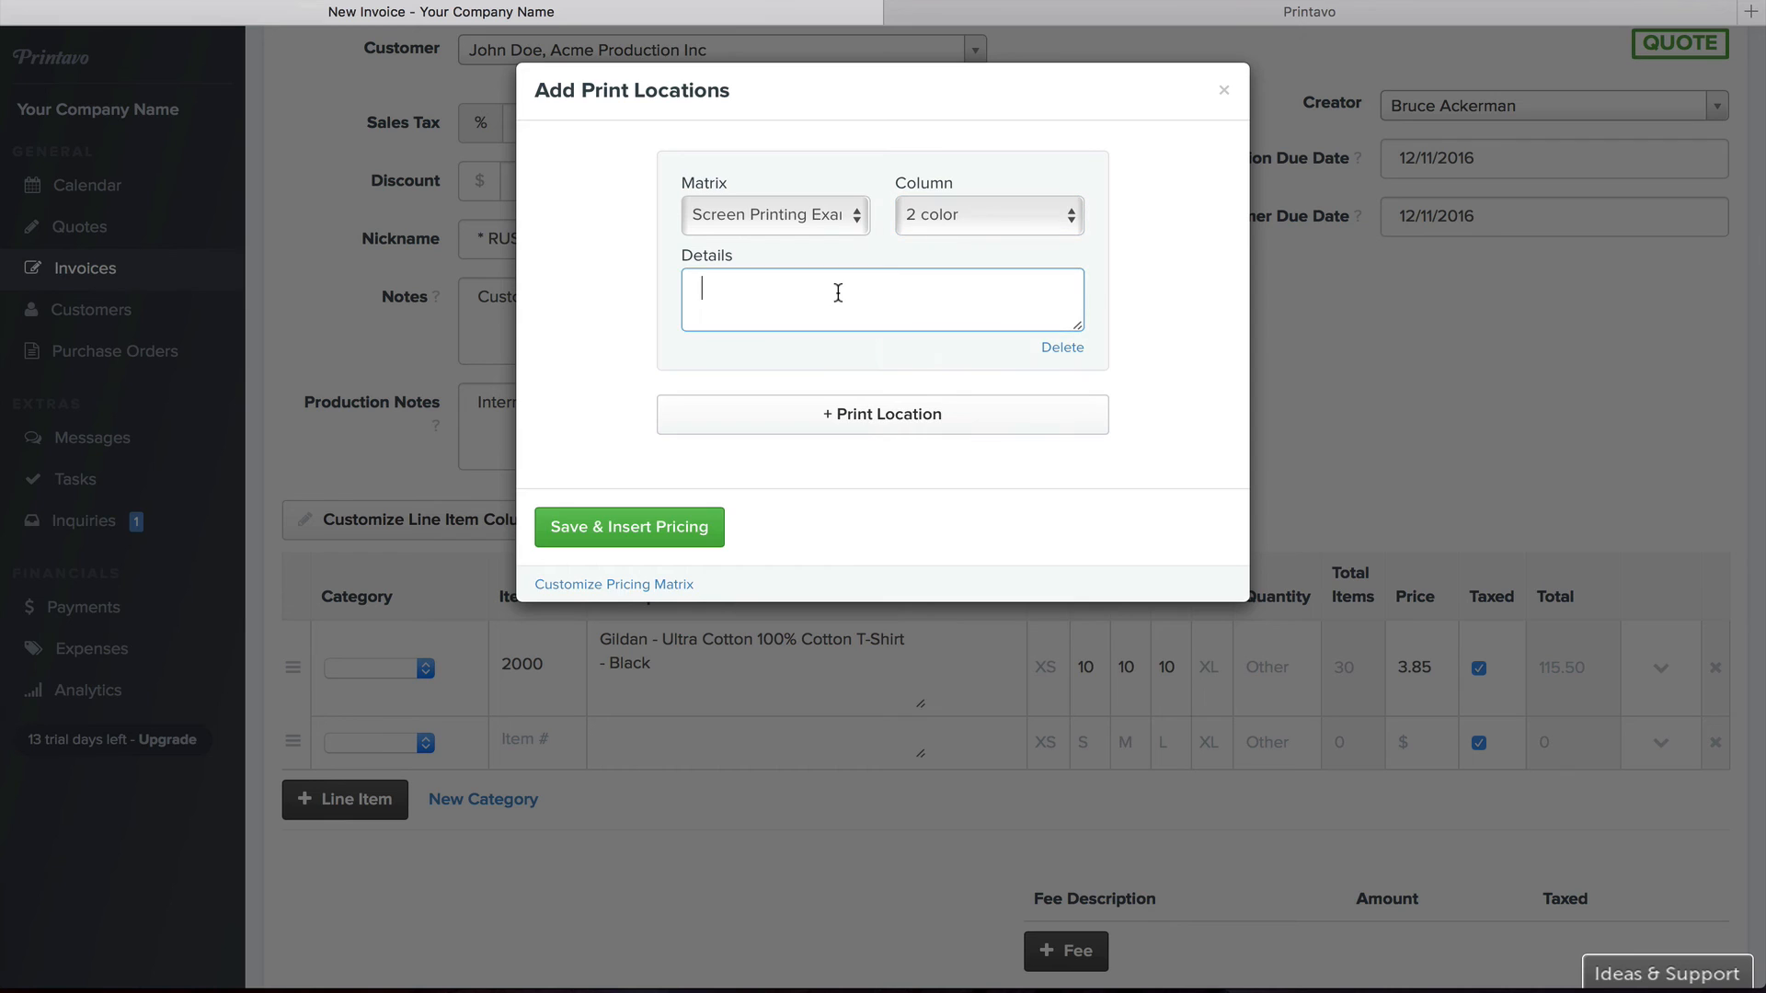
{"action": "type", "text": "Front print"}
Add a second print location using the Screen Printing Example matrix, 1 color, with details 'Back print'
{"action": "left_click", "coordinate": [798, 413]}
{"action": "left_click", "coordinate": [816, 461]}
{"action": "left_click", "coordinate": [772, 488]}
{"action": "left_click", "coordinate": [915, 465]}
{"action": "left_click", "coordinate": [919, 461]}
{"action": "left_click", "coordinate": [872, 526]}
{"action": "type", "text": "Back print"}
Add the line 'Pantone info' to the front print's details, then save the print locations and insert their pricing
{"action": "left_click", "coordinate": [885, 287]}
{"action": "key", "text": "Return"}
{"action": "type", "text": "Pan"}
{"action": "type", "text": "tone info"}
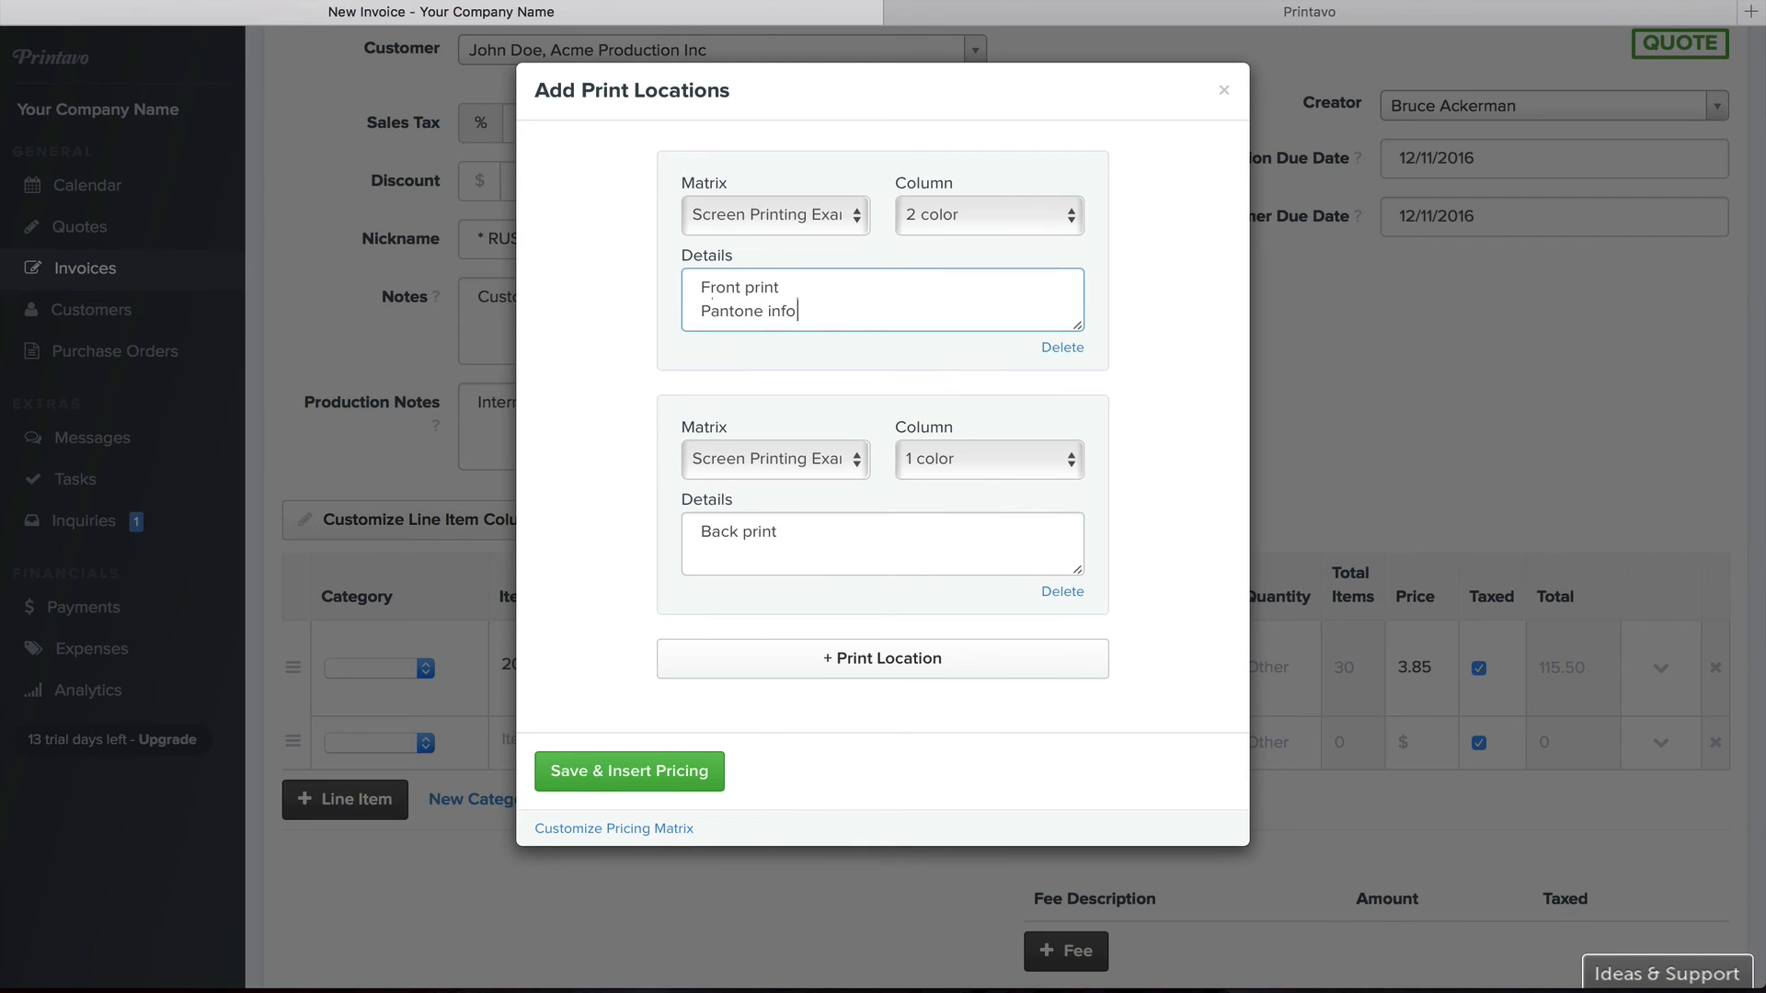
{"action": "left_click", "coordinate": [685, 781]}
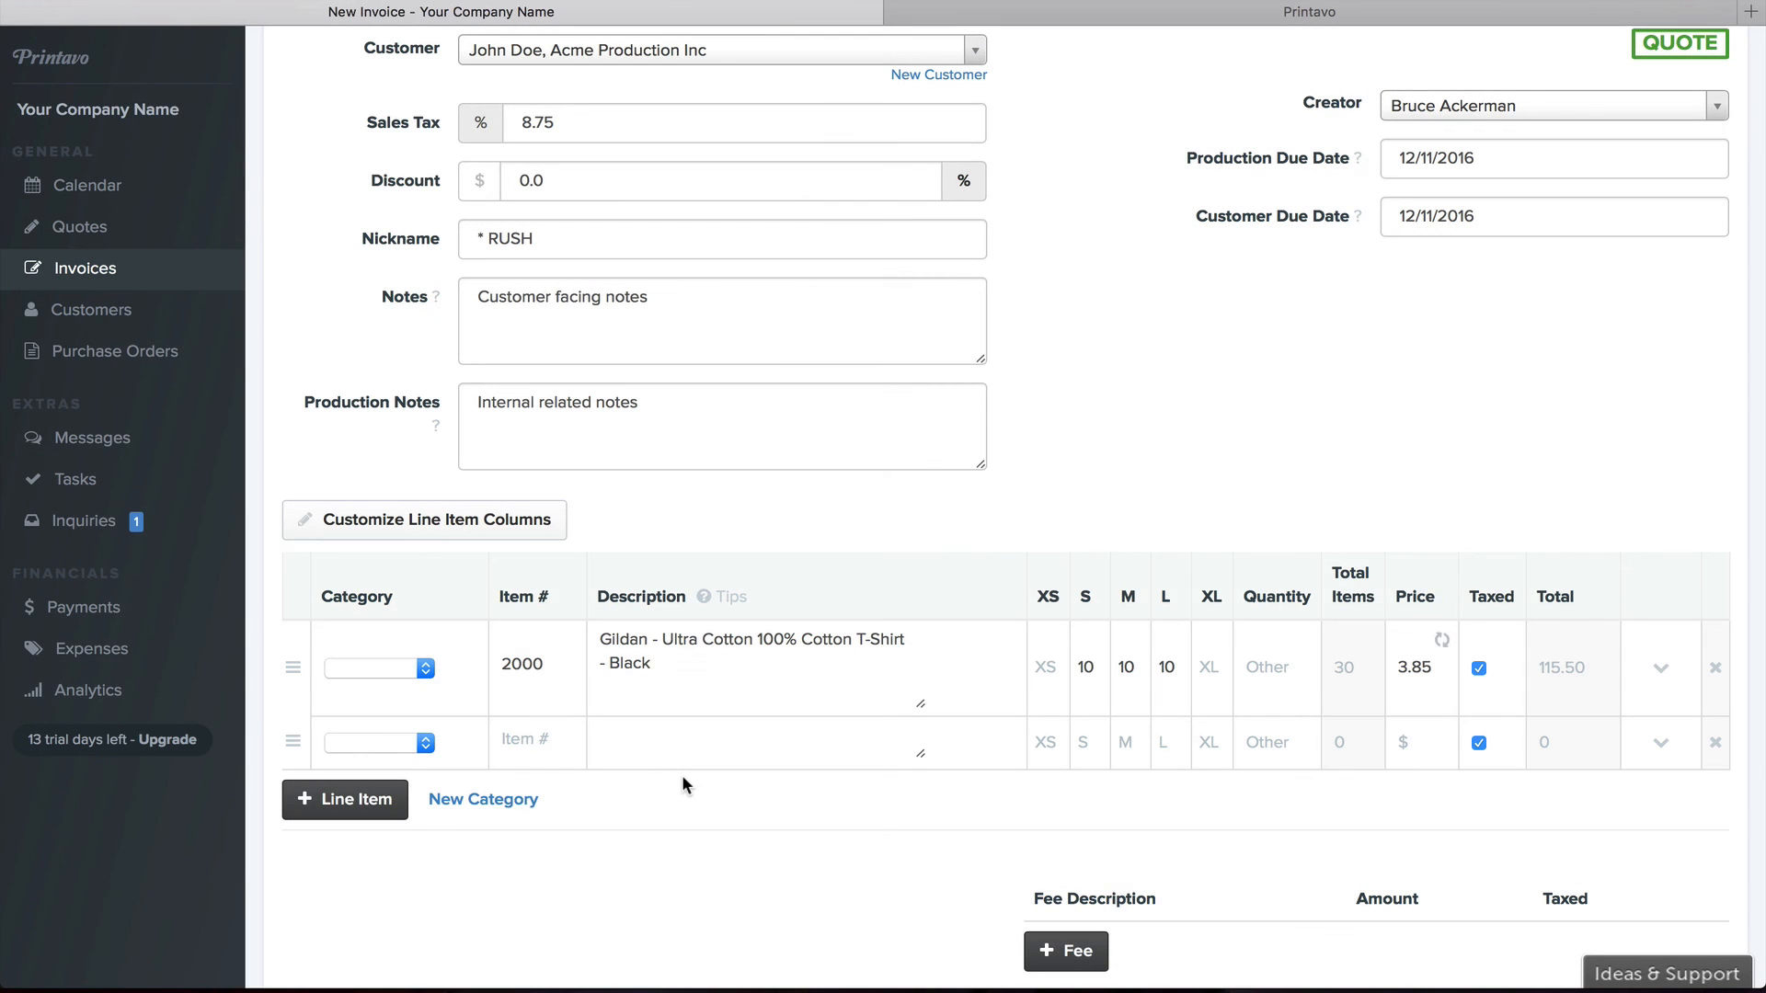
{"action": "double_click", "coordinate": [1408, 669]}
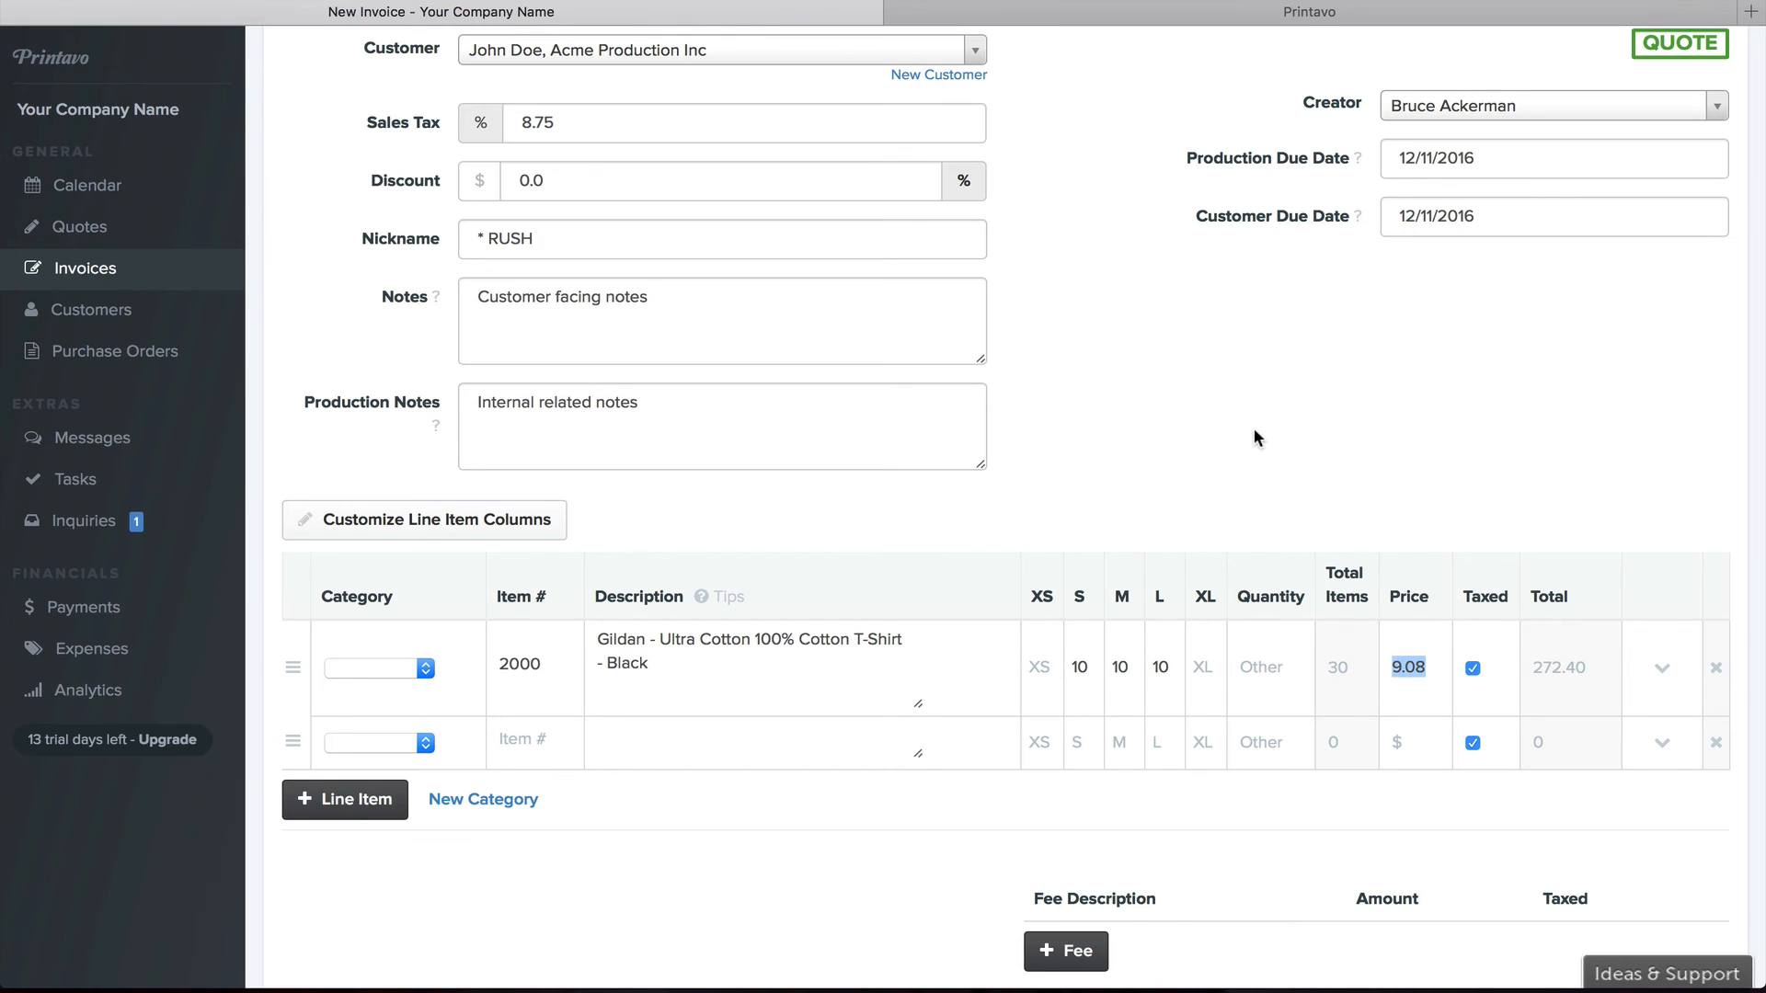
Add the pricing formula 'Garment Cost * Garment Markup Percentage + Print Cost' to the production notes, below the existing text
{"action": "left_click", "coordinate": [780, 410]}
{"action": "key", "text": "Return"}
{"action": "type", "text": "Garment Cost * Garment Markup Percentage + Print Cost"}
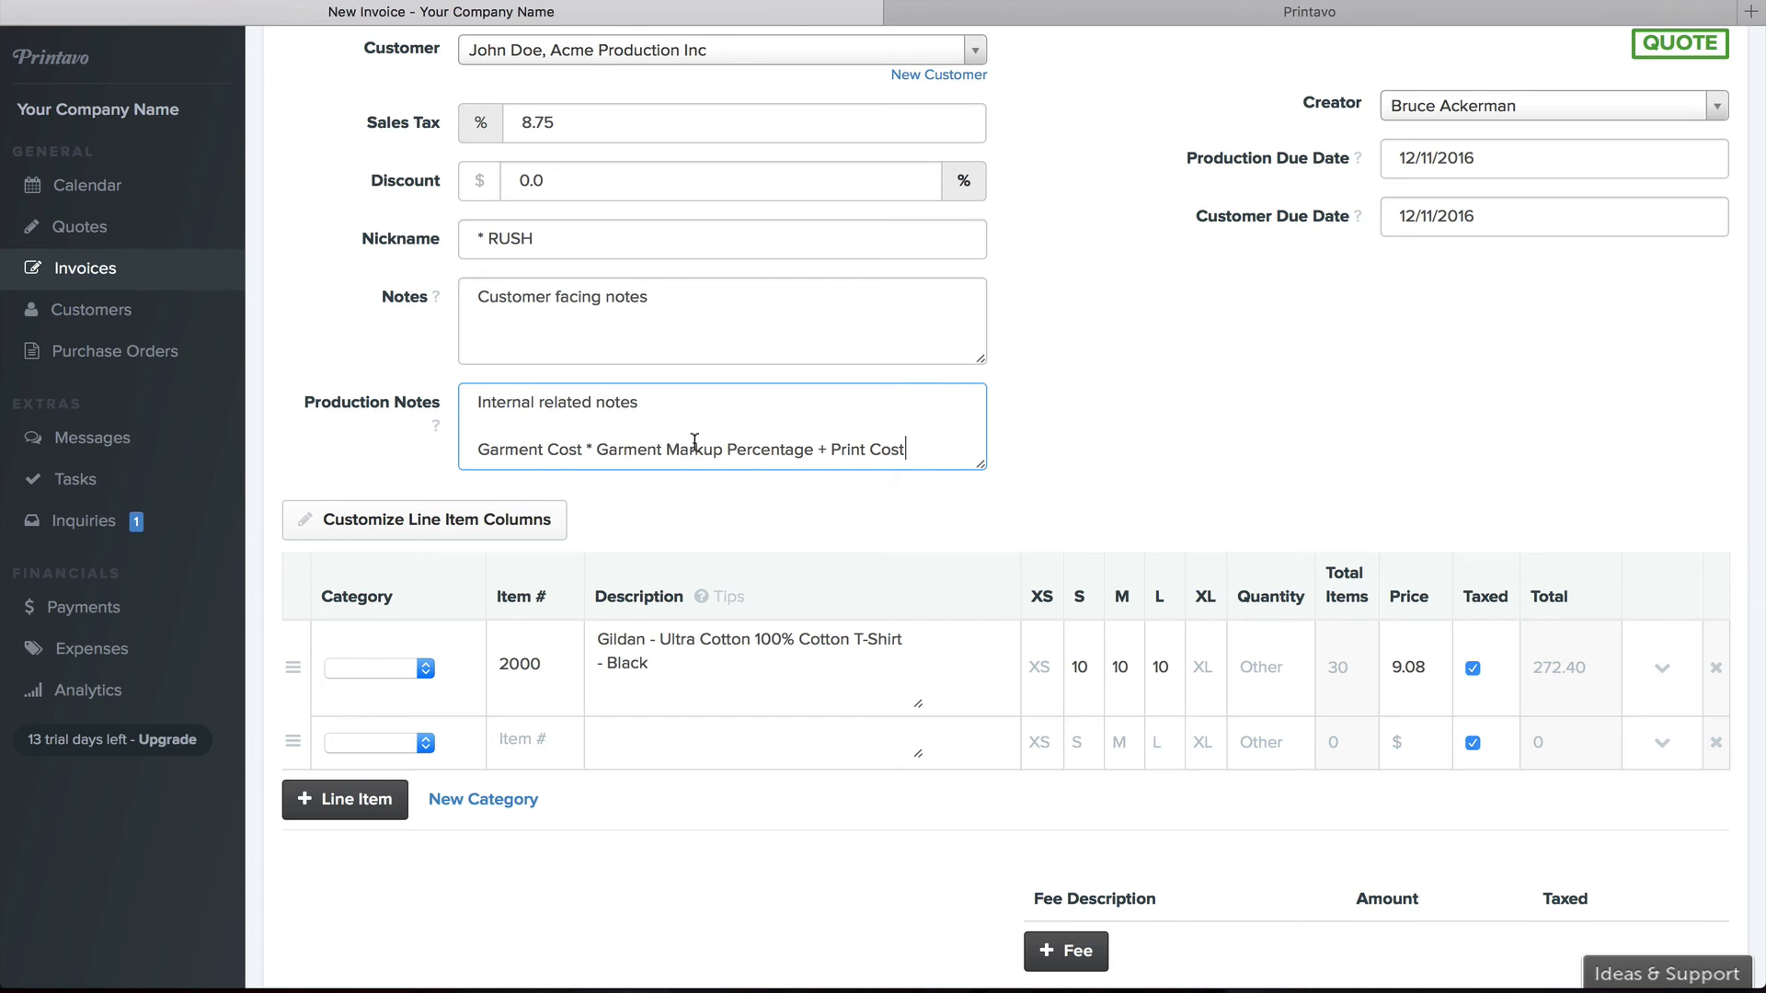
{"action": "left_click", "coordinate": [599, 449], "text": "shift"}
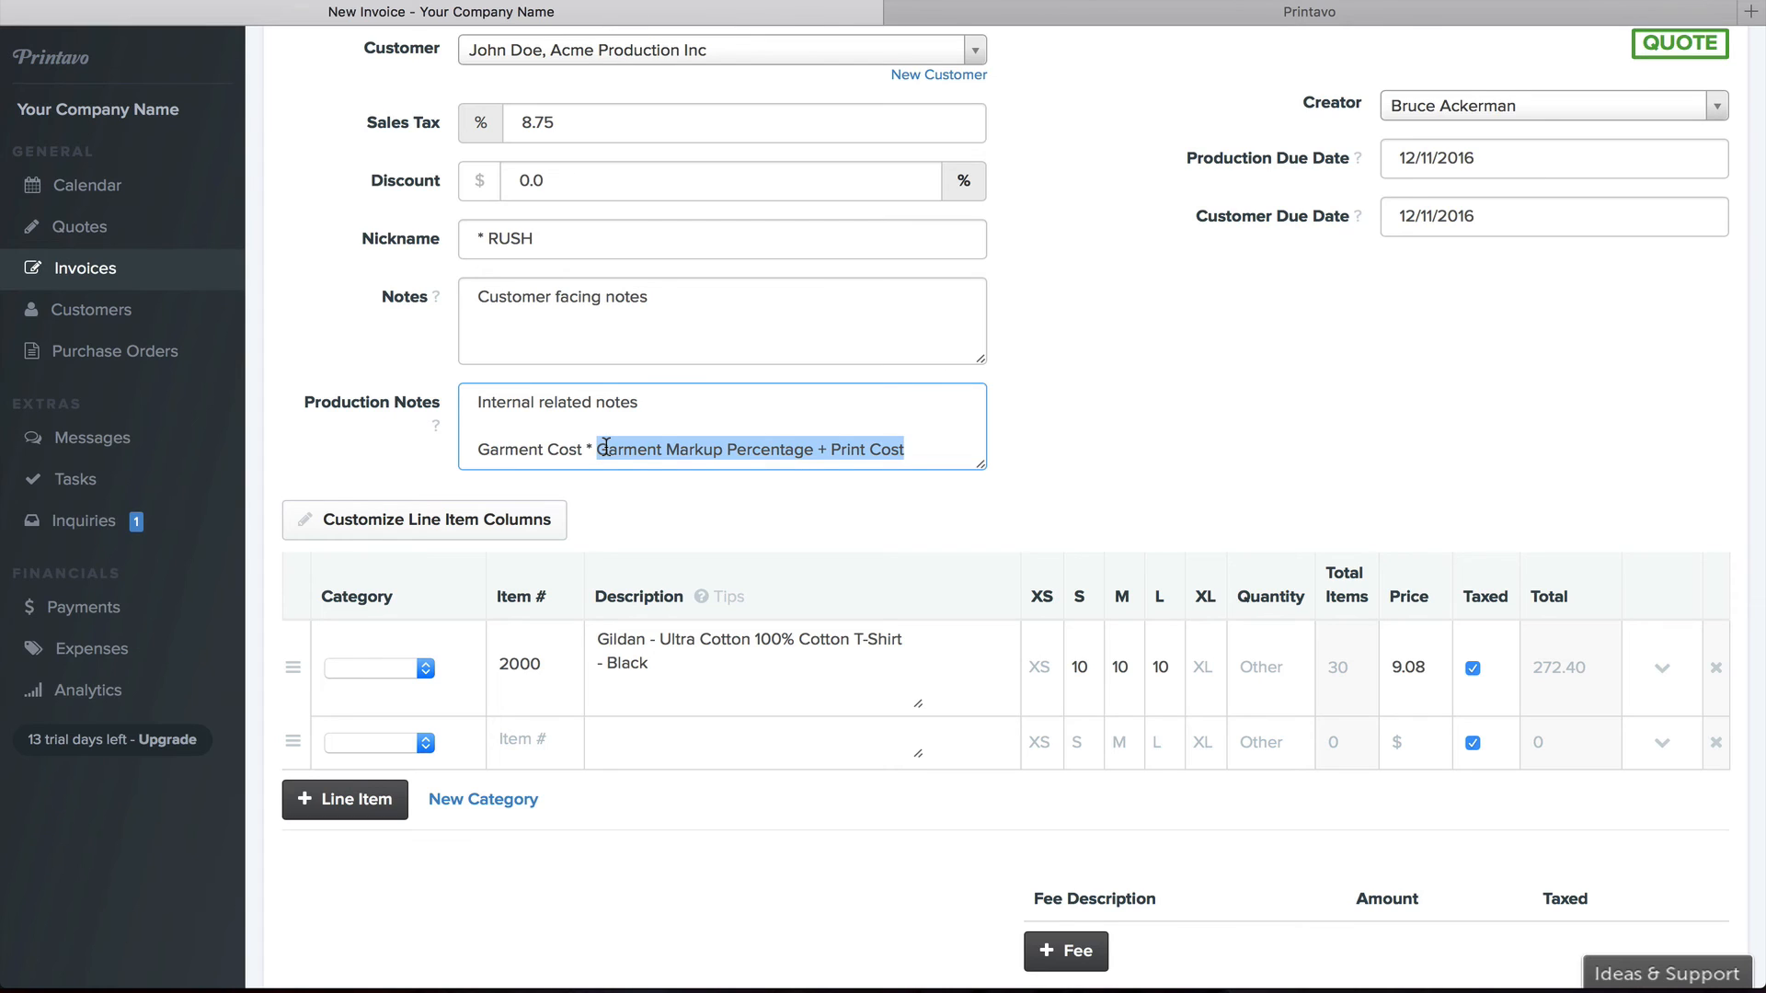
{"action": "scroll", "coordinate": [606, 448], "scroll_direction": "up", "scroll_amount": 1}
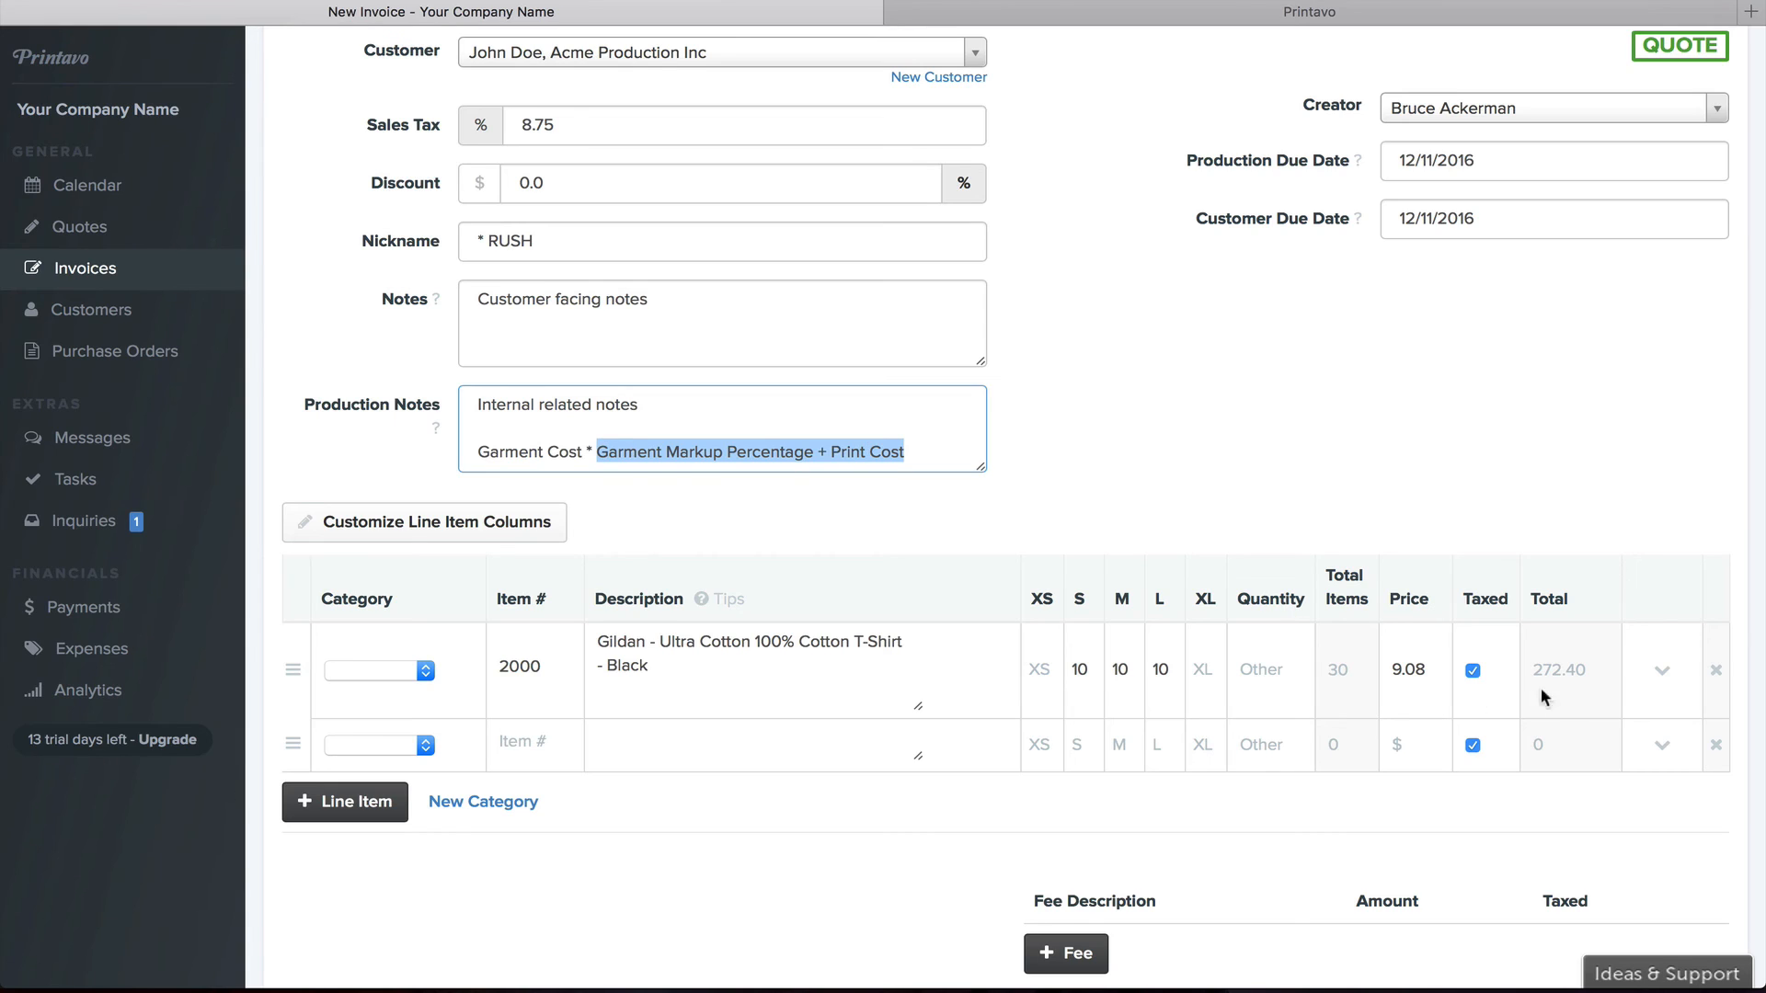
Attach tshirt.png from the computer's printavo folder as the T-shirt line item's mockup
{"action": "left_click", "coordinate": [1656, 677]}
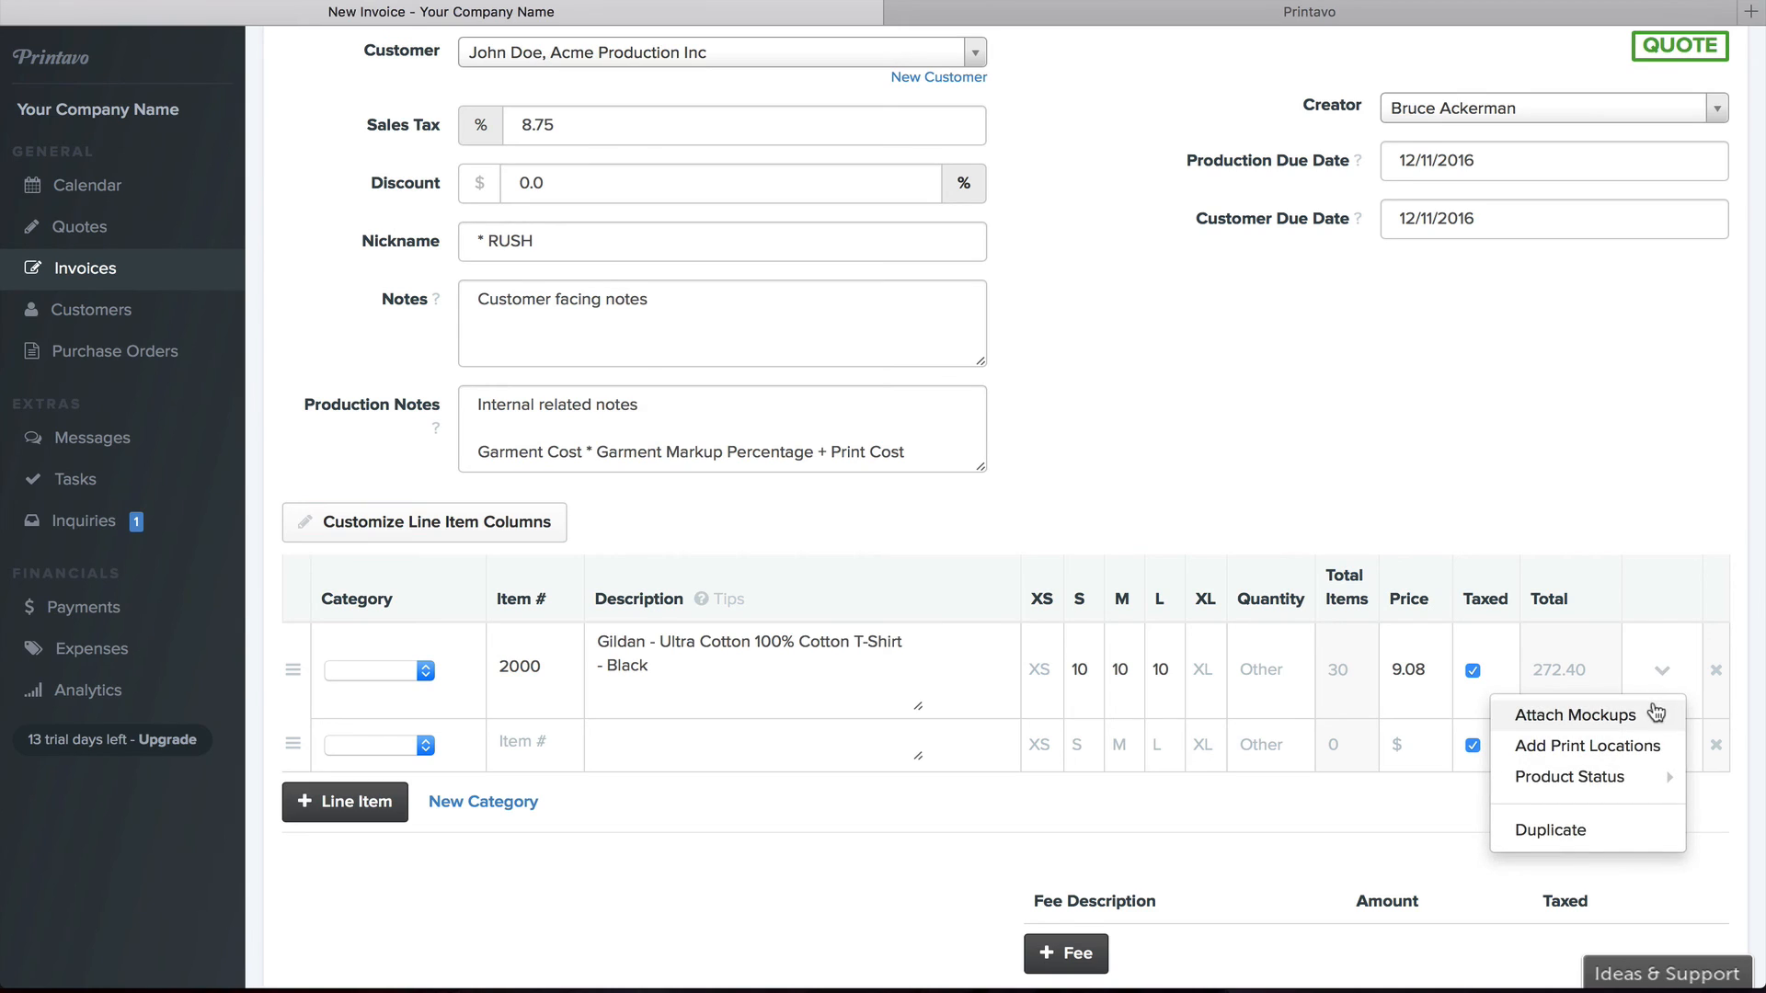
{"action": "left_click", "coordinate": [1574, 715]}
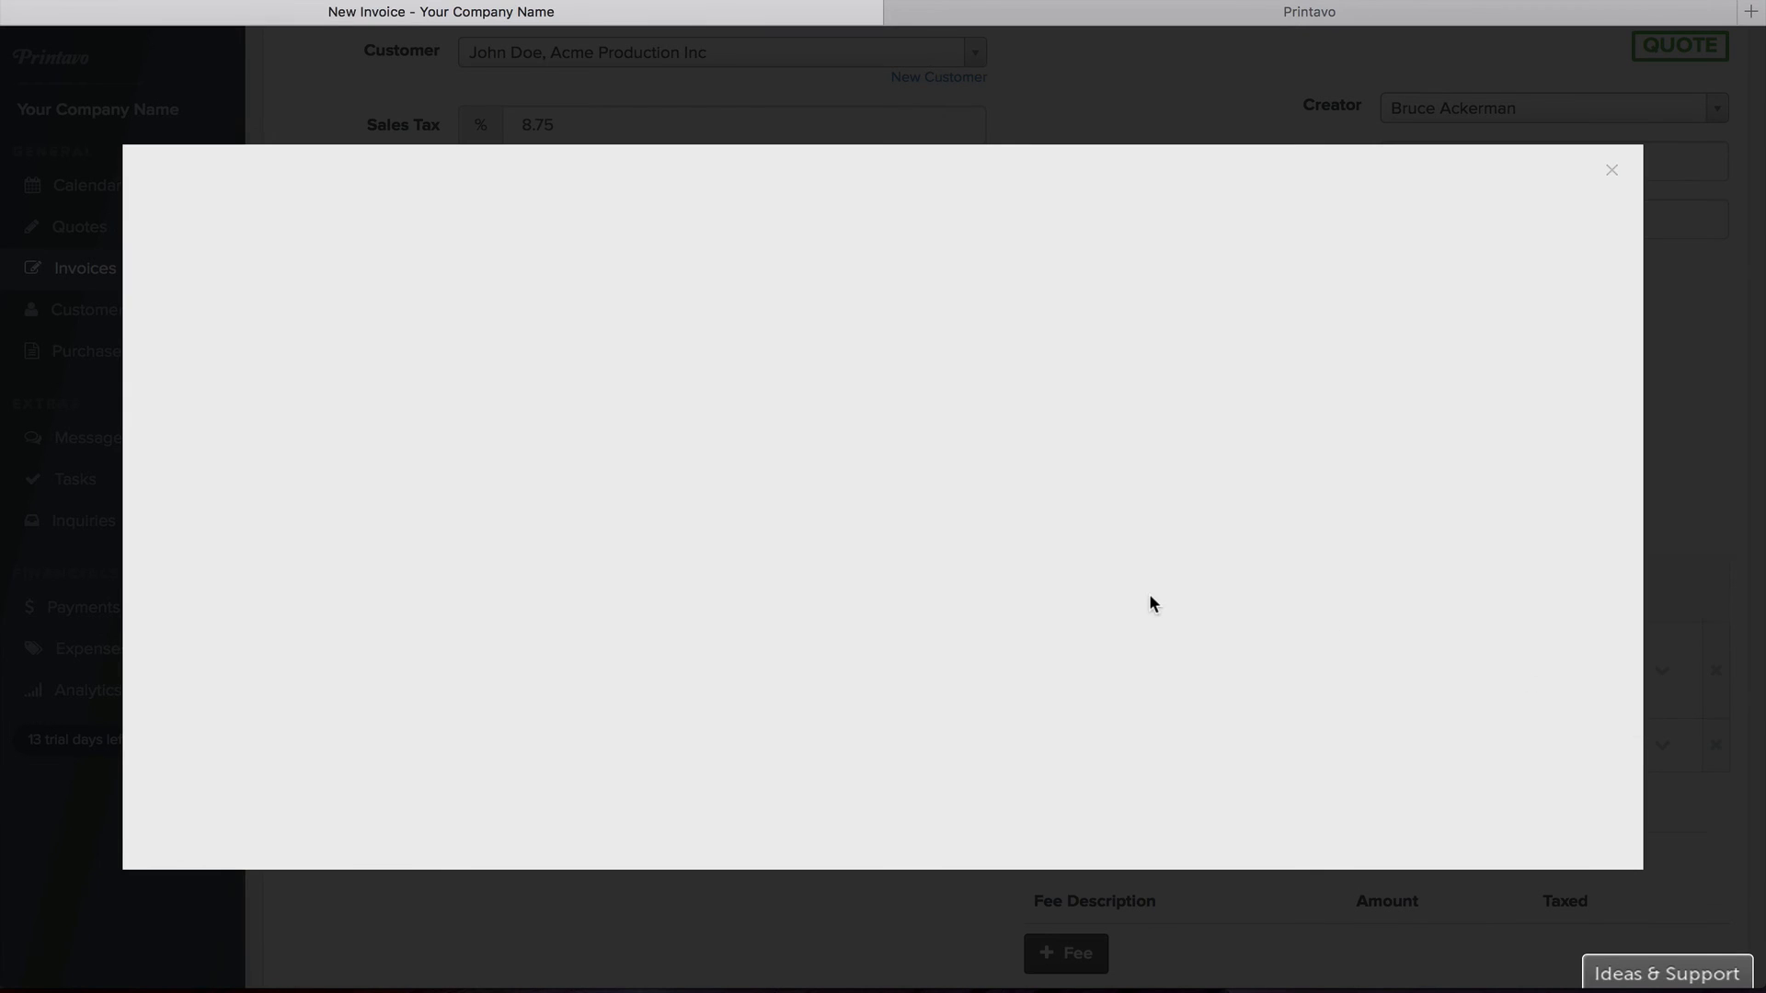
{"action": "left_click", "coordinate": [998, 570]}
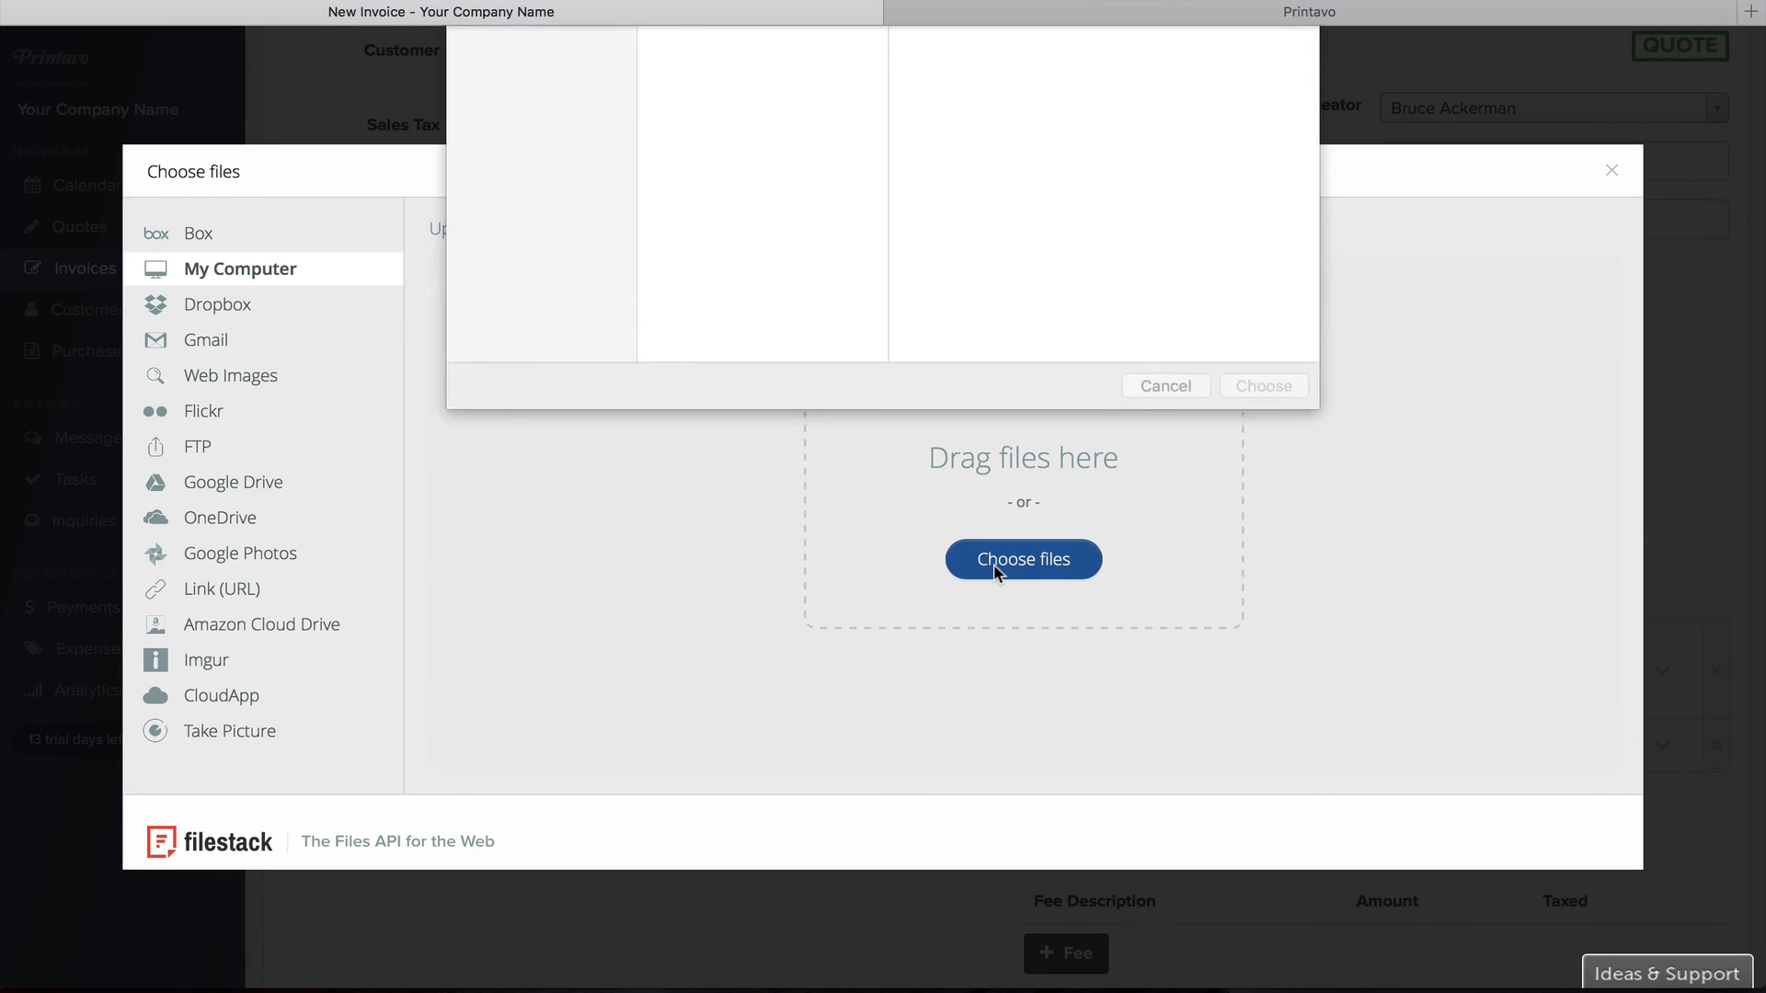
{"action": "left_click", "coordinate": [803, 84]}
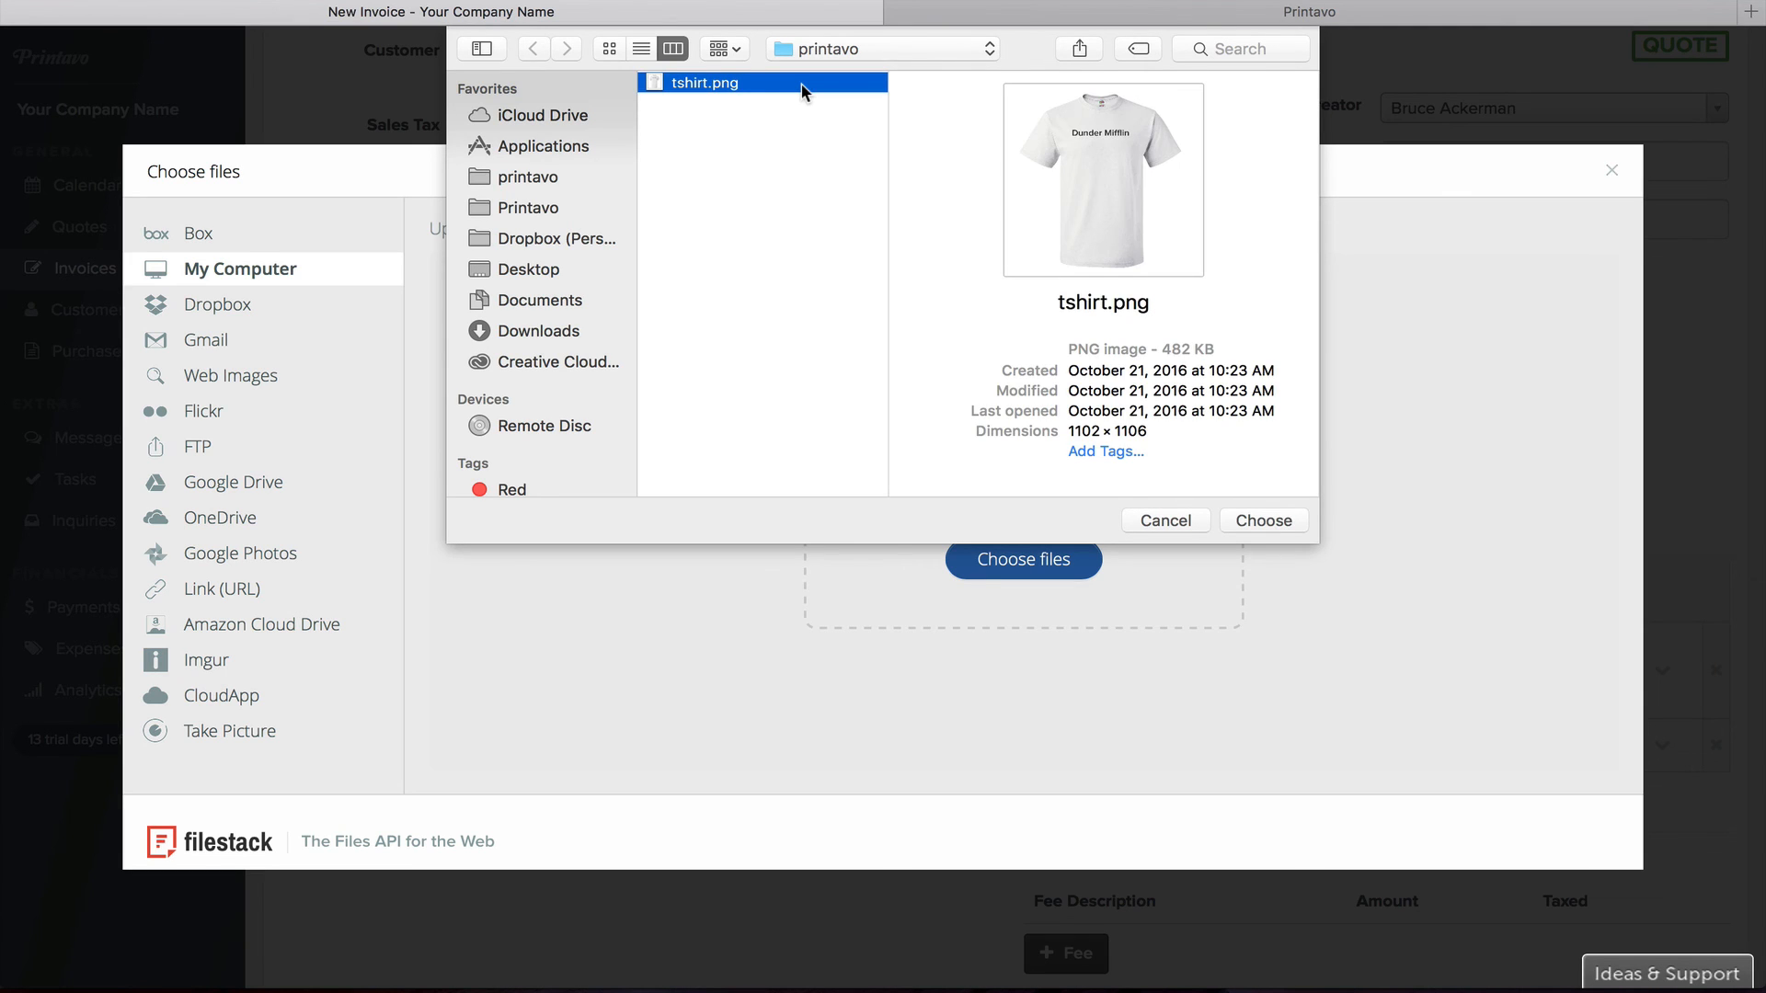
{"action": "double_click", "coordinate": [802, 88]}
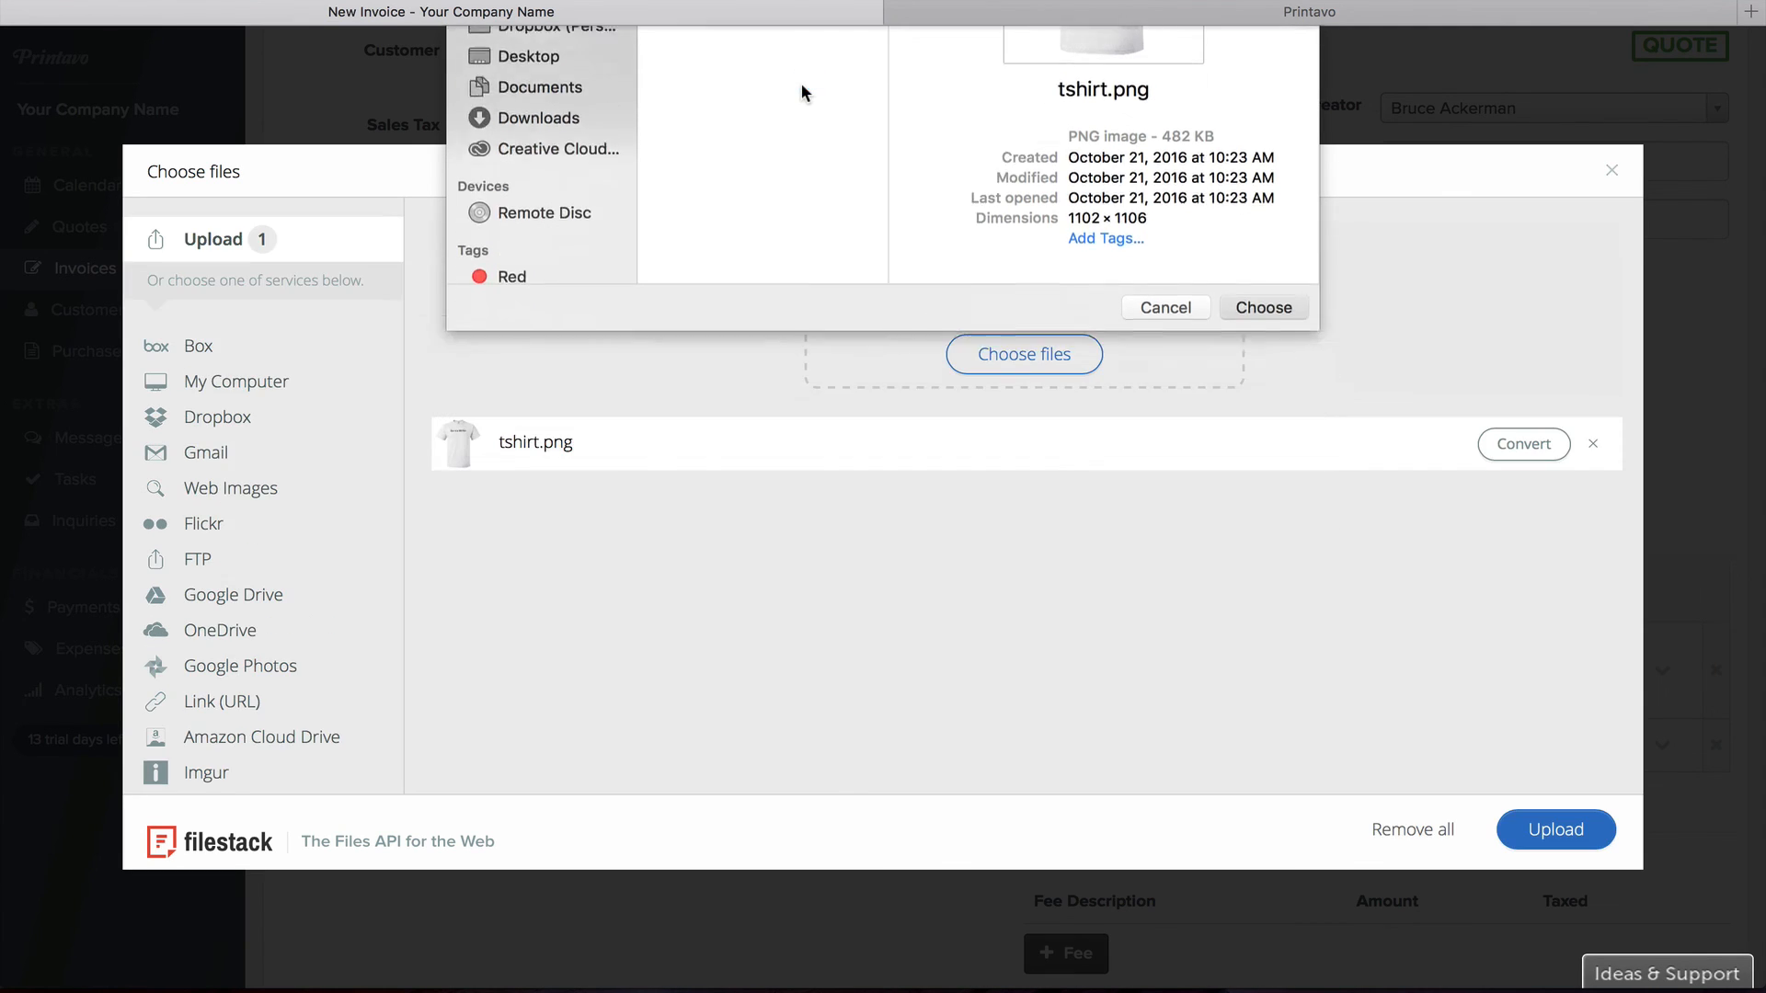
{"action": "left_click", "coordinate": [1568, 848]}
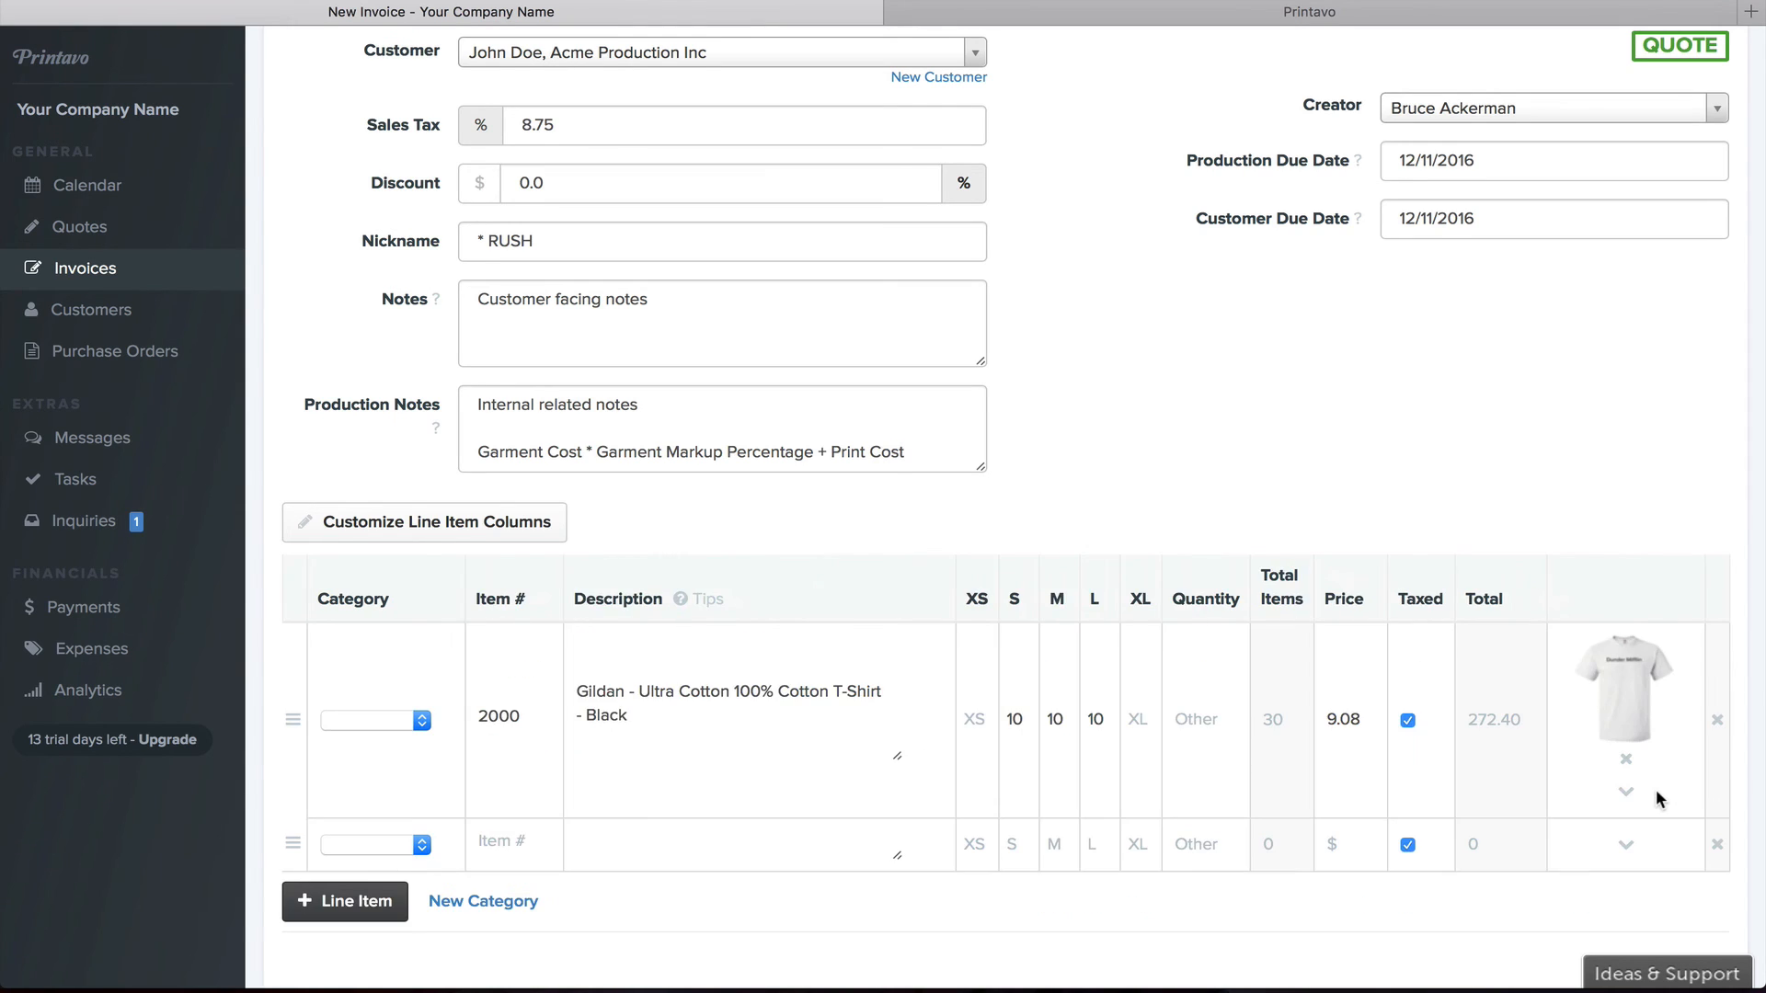
Add a blank fee row to the quote and save the quote
{"action": "scroll", "coordinate": [1655, 789], "scroll_direction": "down", "scroll_amount": 5}
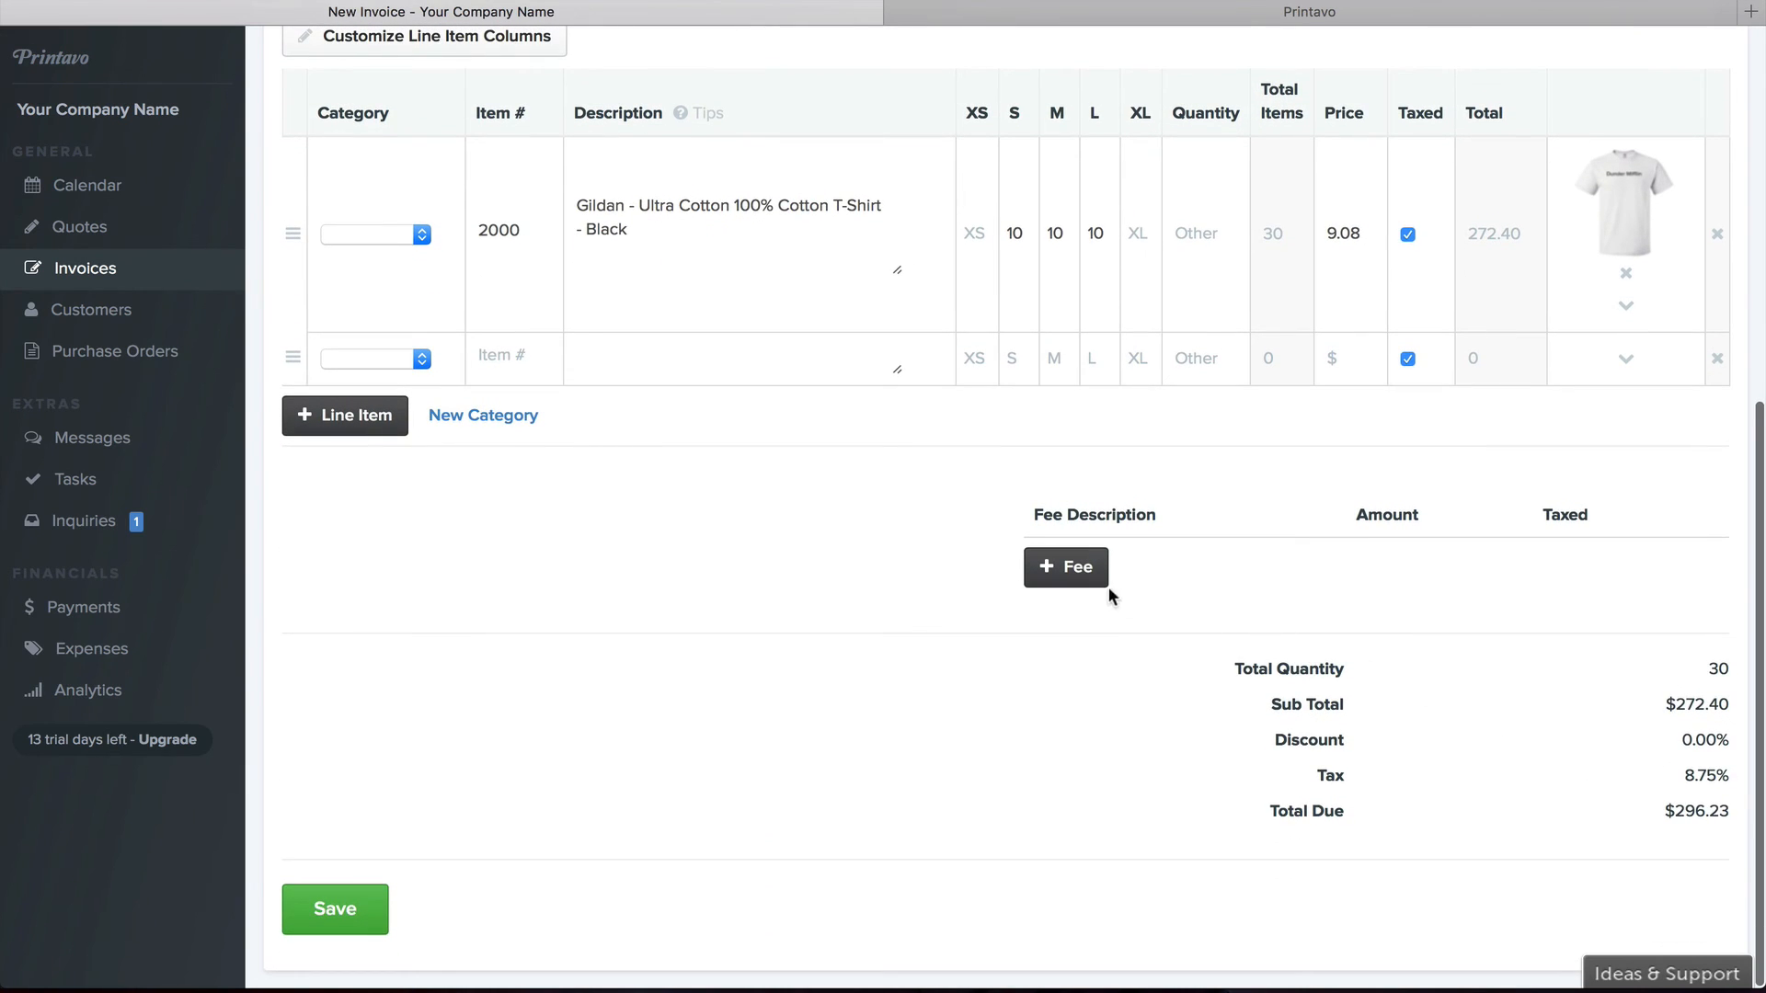
{"action": "left_click", "coordinate": [1065, 567]}
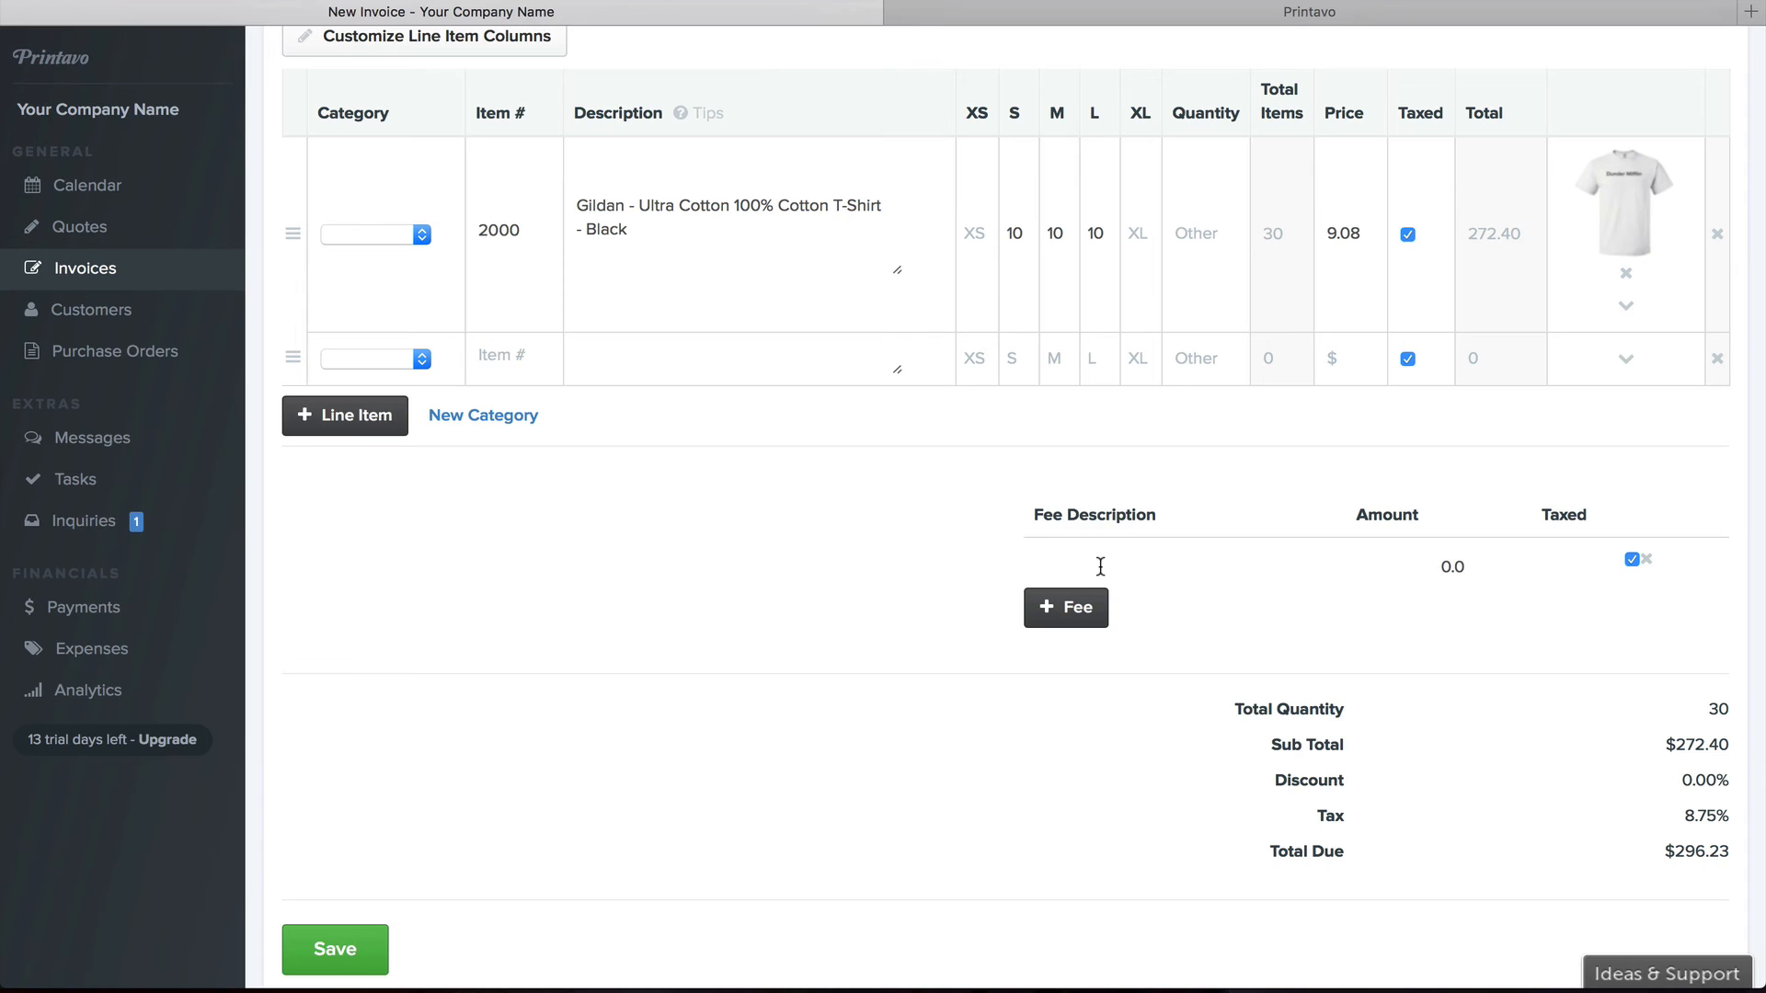
{"action": "left_click", "coordinate": [347, 955]}
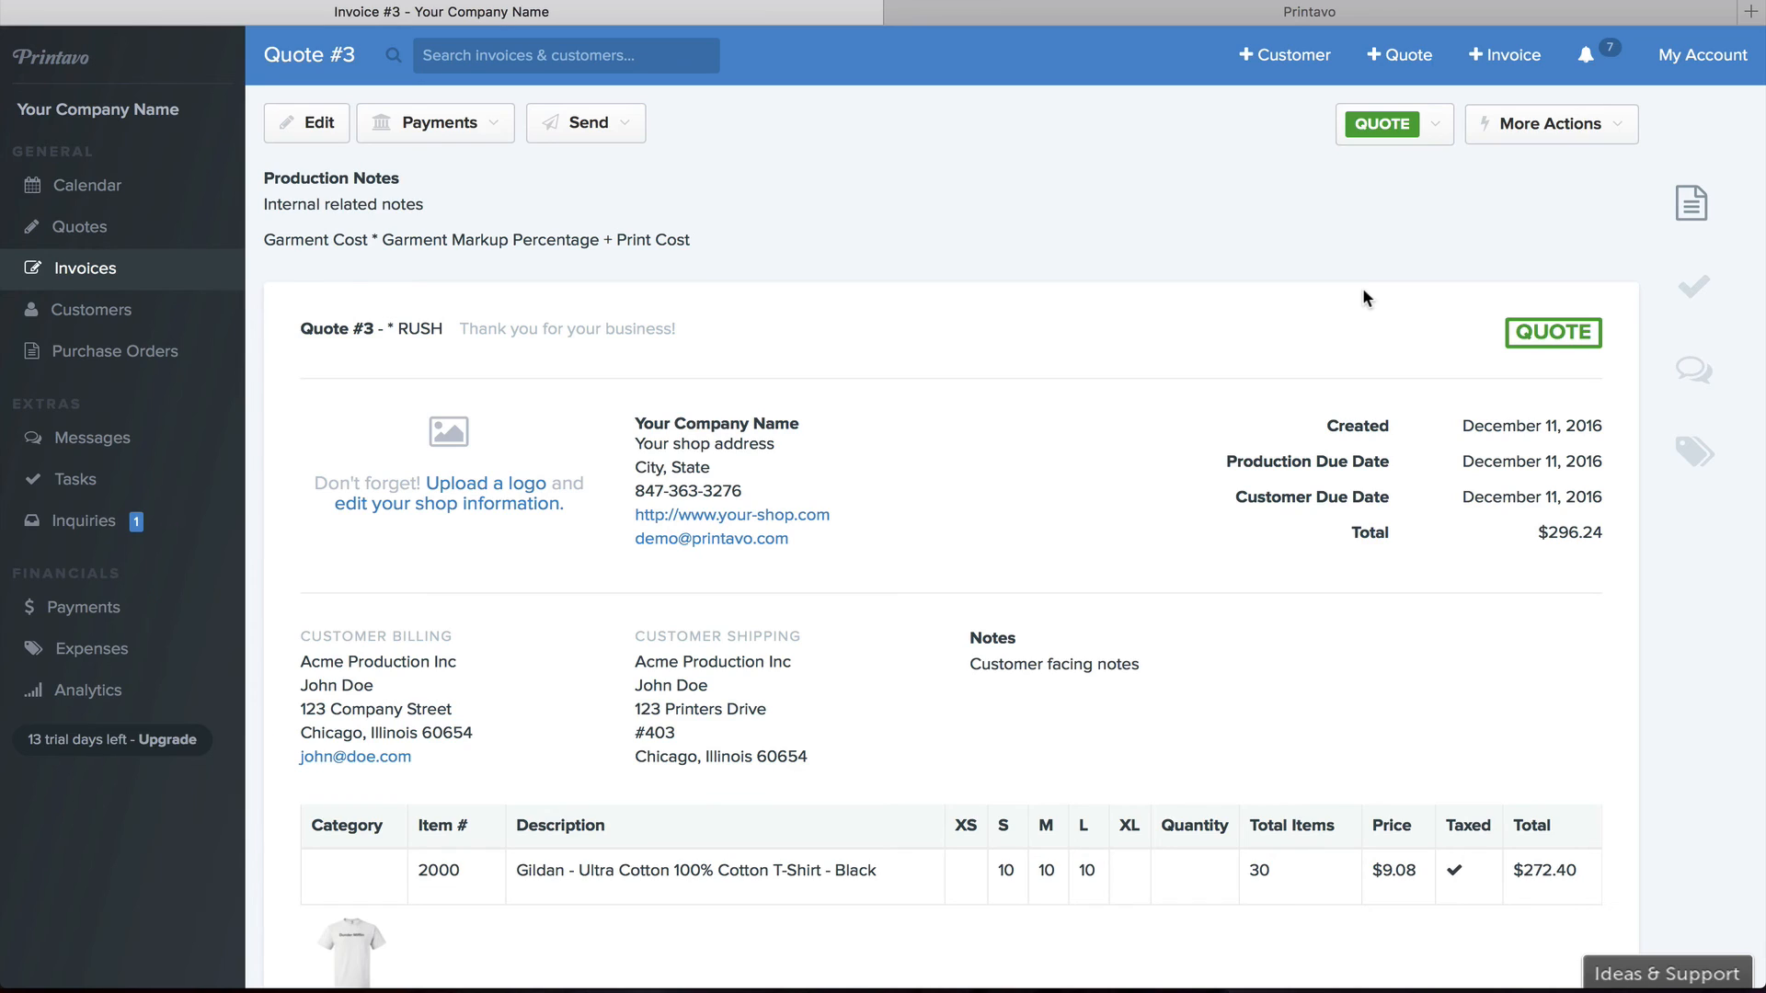
Change the quote's status to Art Not Approved and review the other available statuses
{"action": "double_click", "coordinate": [1545, 328]}
{"action": "left_click", "coordinate": [1541, 329]}
{"action": "left_click", "coordinate": [1435, 124]}
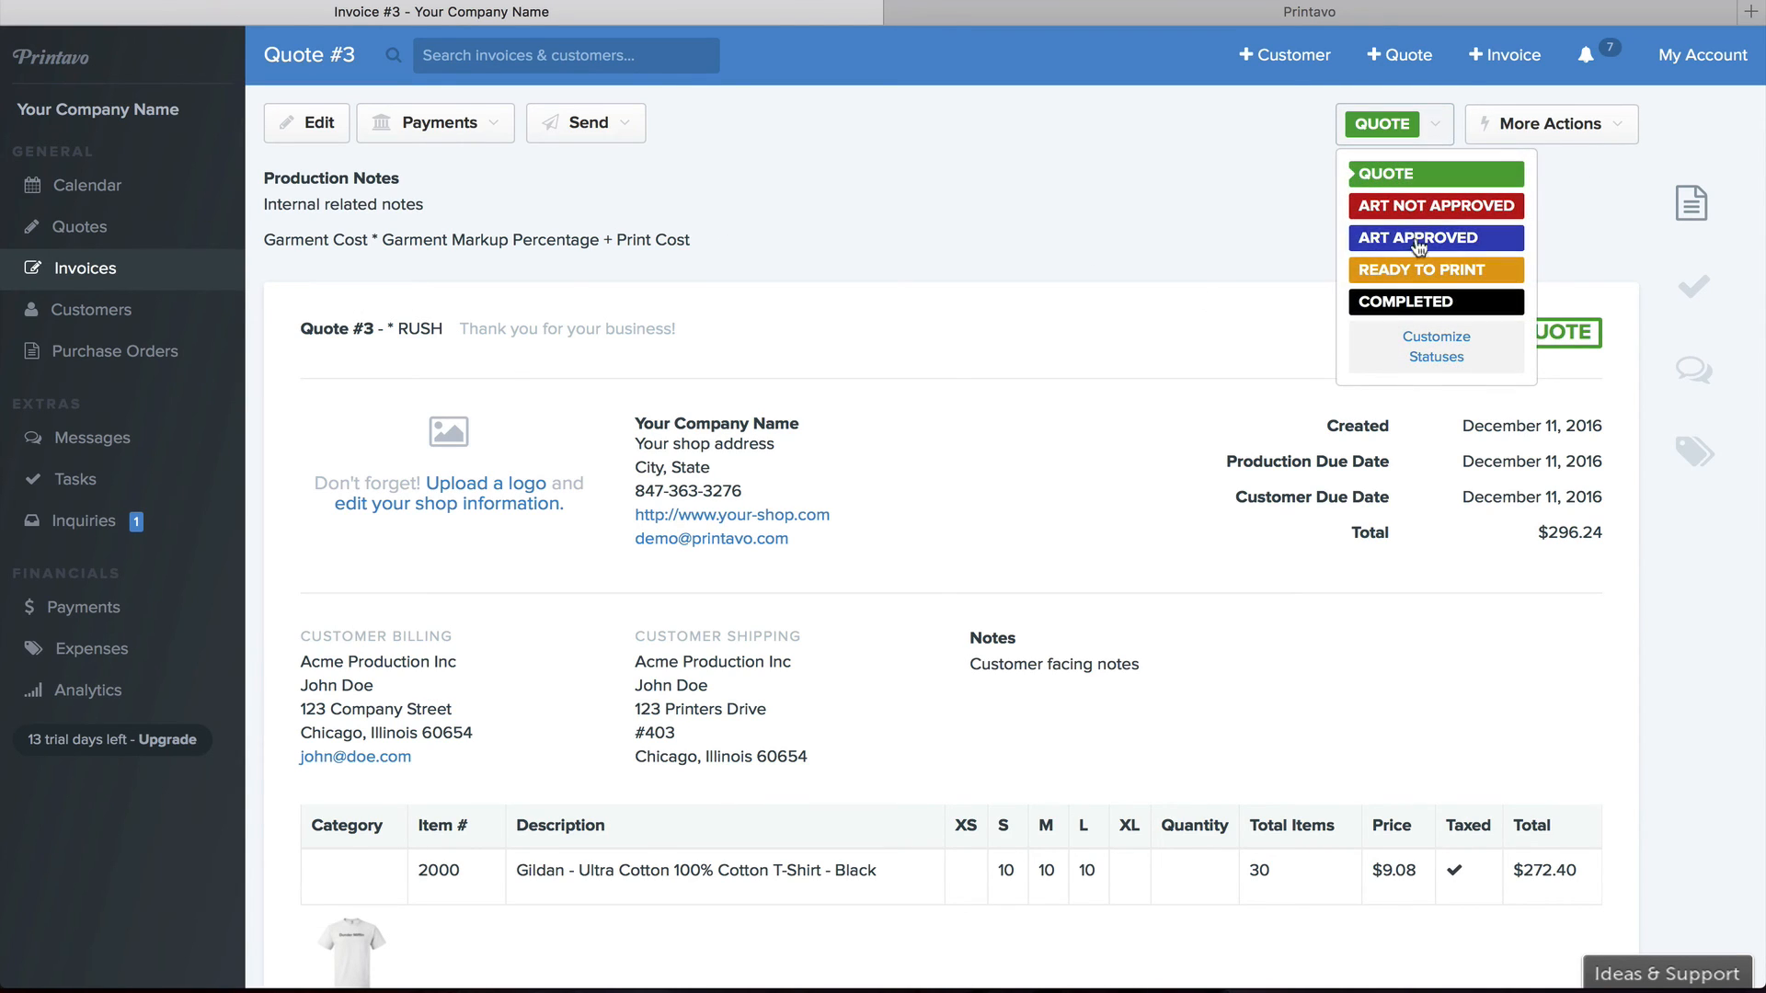
{"action": "left_click", "coordinate": [1455, 208]}
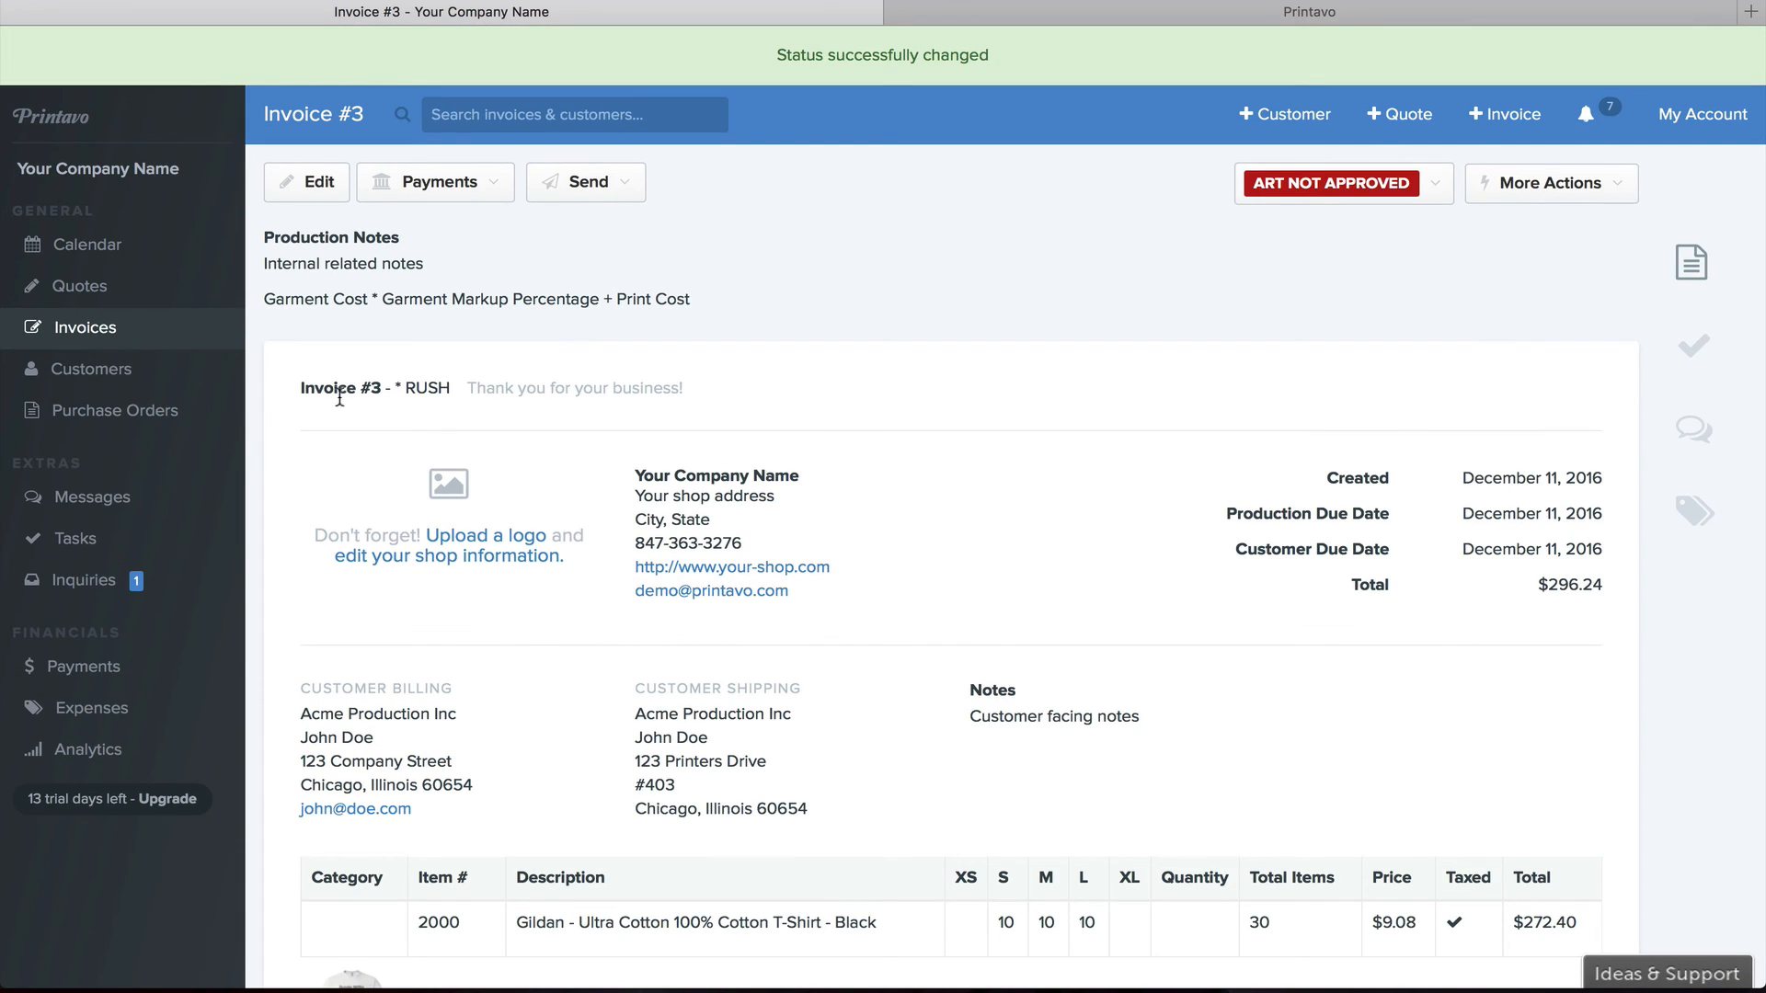
{"action": "left_click", "coordinate": [1414, 195]}
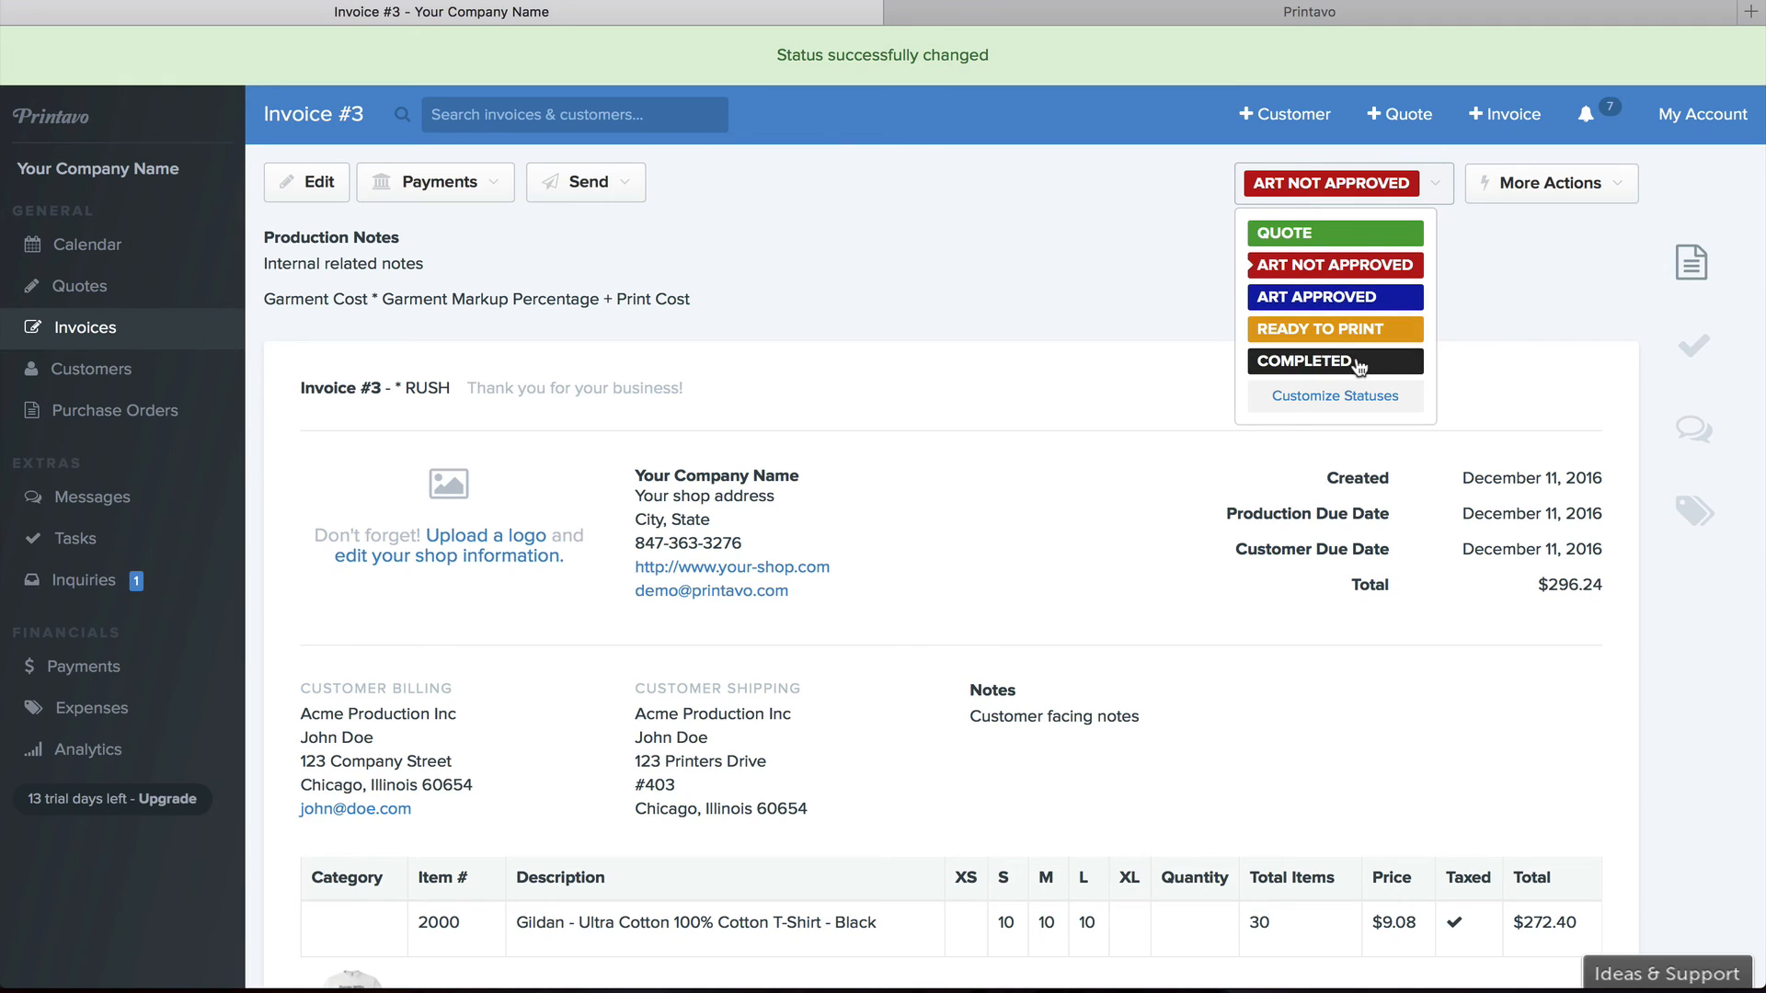
{"action": "left_click", "coordinate": [1191, 290]}
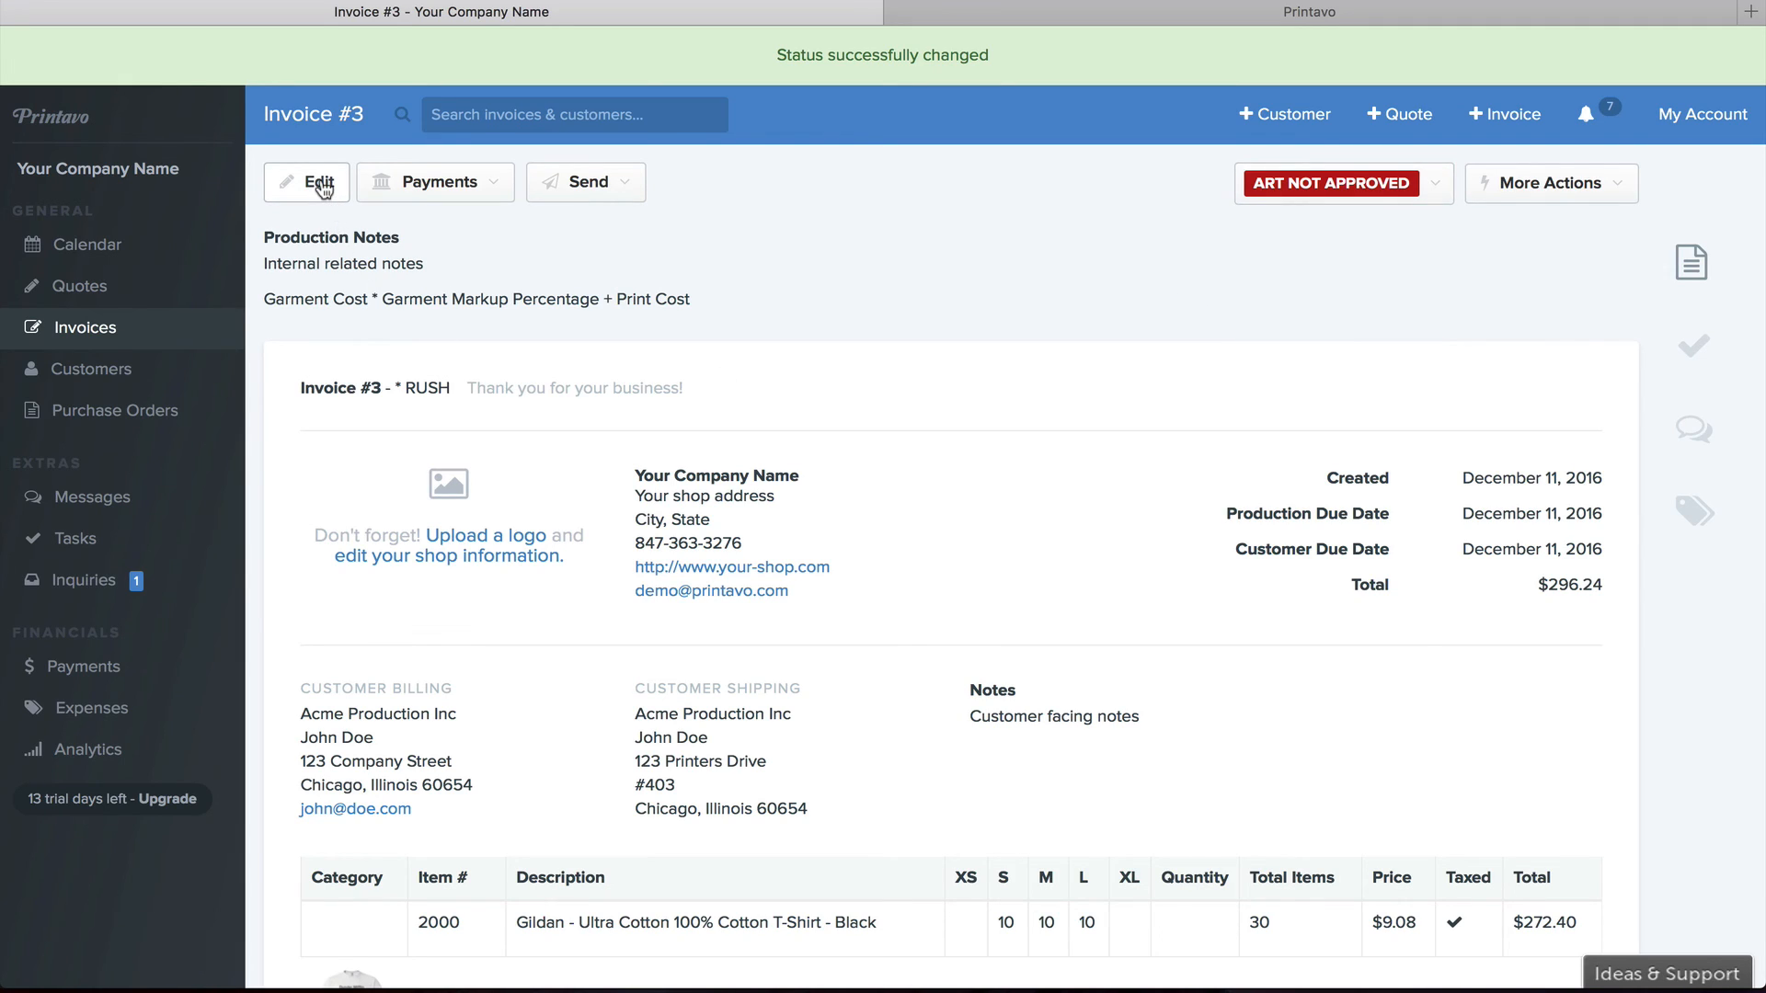
Record a manual payment of 100 on the invoice with the category Cash
{"action": "left_click", "coordinate": [404, 182]}
{"action": "left_click", "coordinate": [464, 230]}
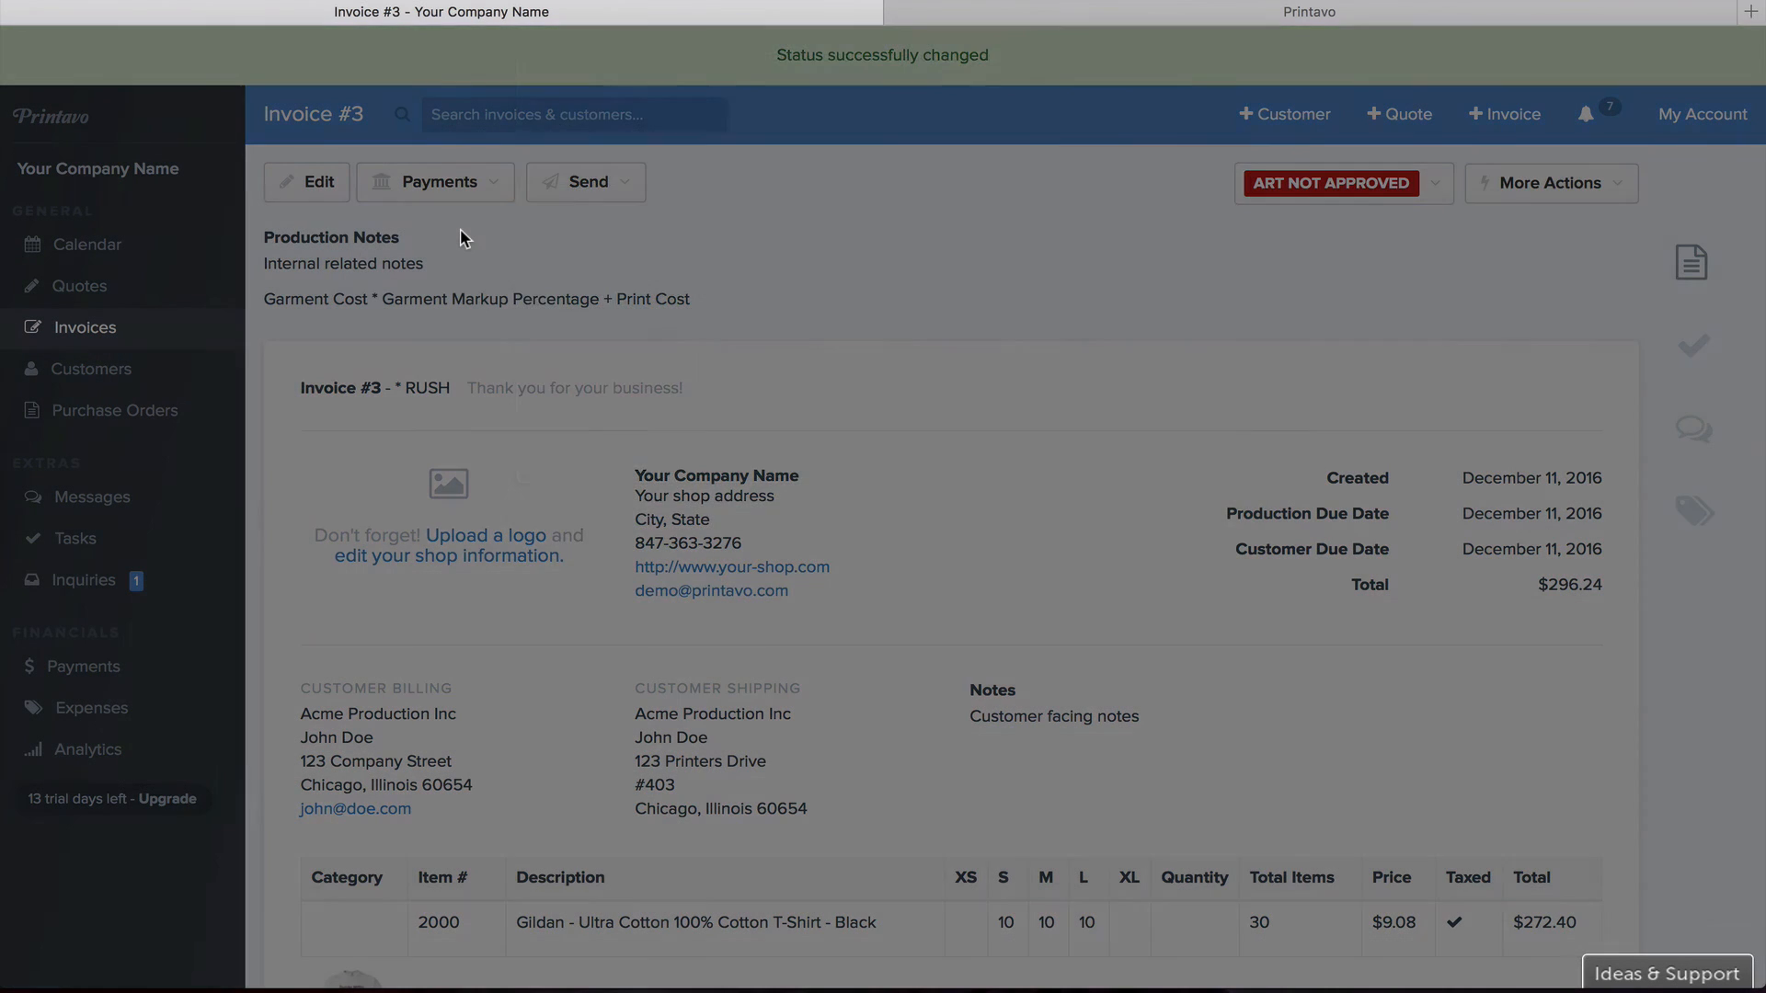
{"action": "left_click_drag", "start_coordinate": [769, 311], "coordinate": [692, 313]}
{"action": "type", "text": "100"}
{"action": "left_click", "coordinate": [732, 404]}
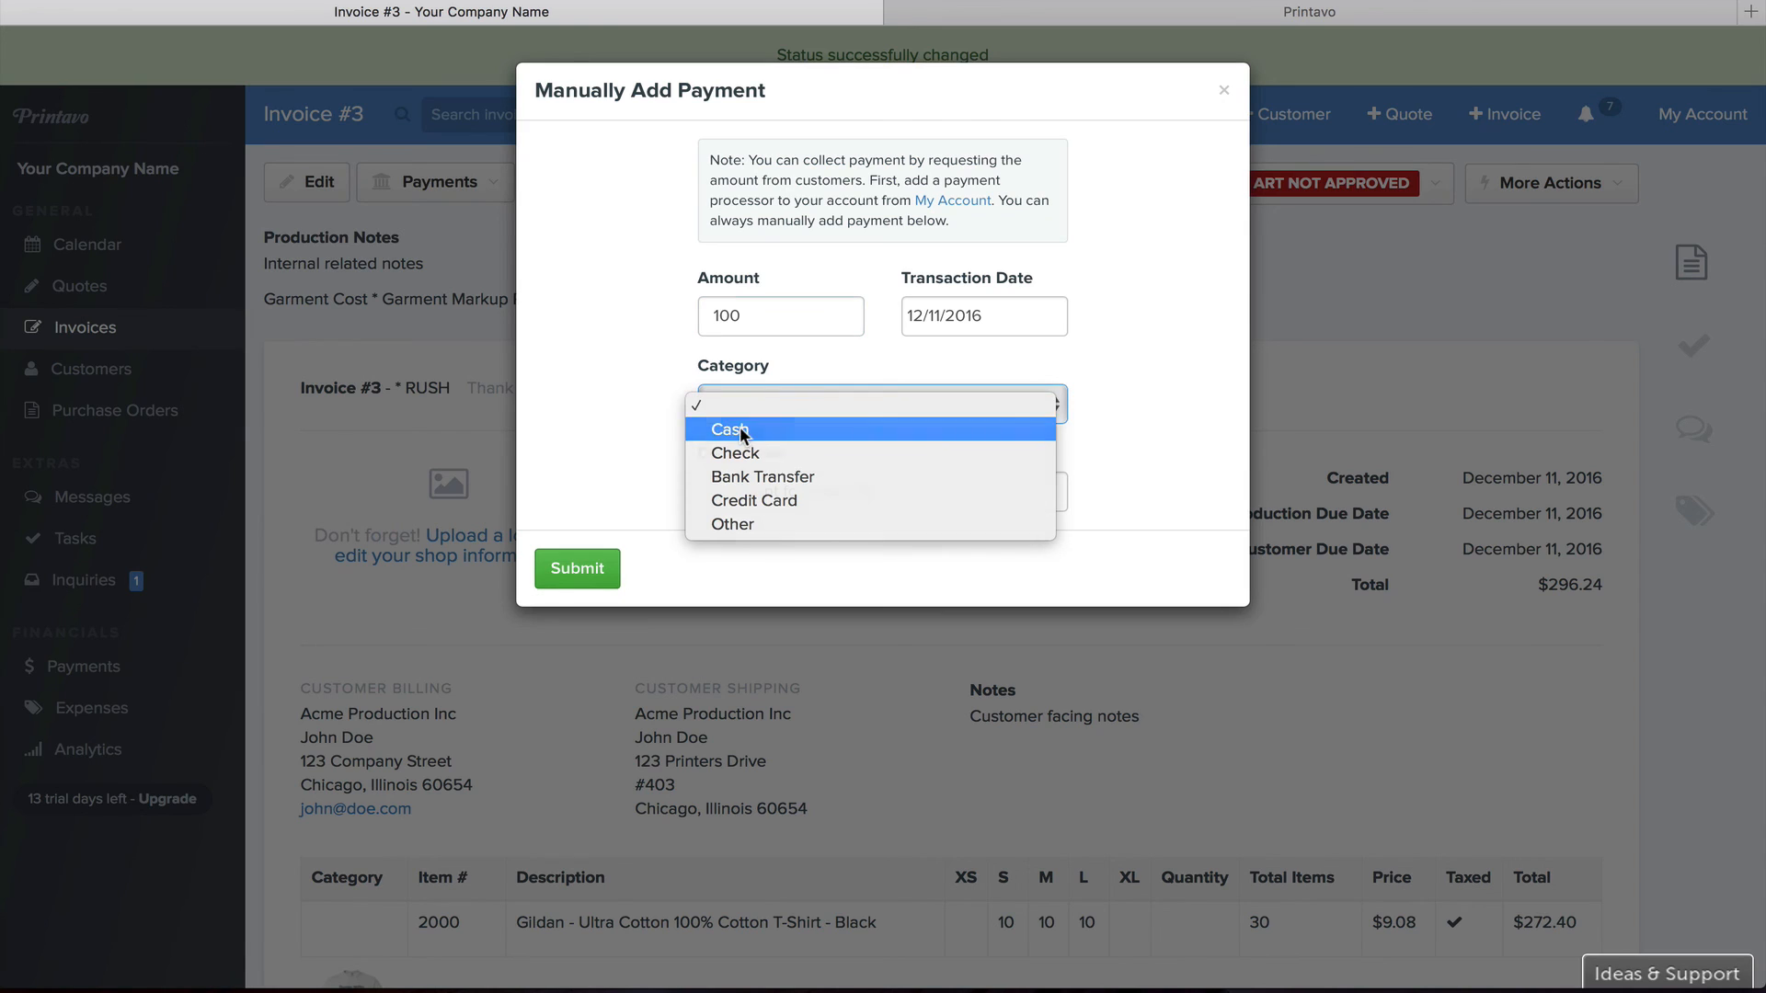
{"action": "left_click", "coordinate": [732, 430]}
{"action": "left_click", "coordinate": [577, 569]}
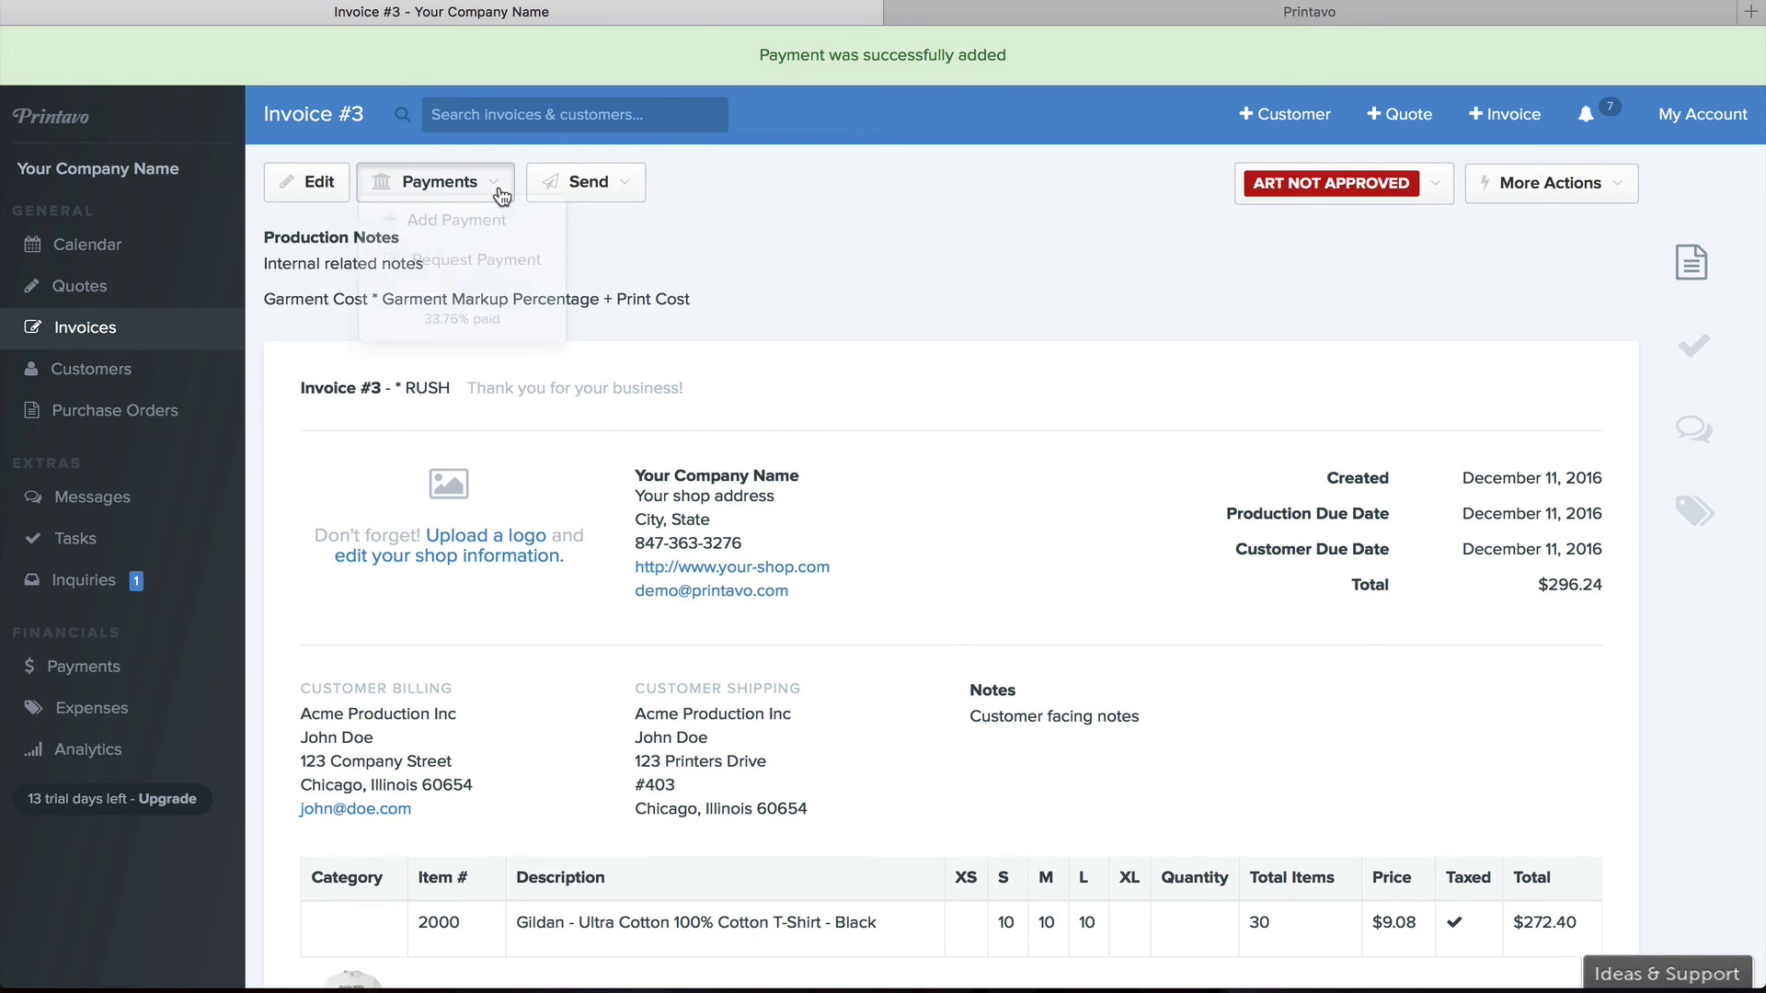
Start an email of the invoice to the customer with the subject line "Quote approval please?"
{"action": "left_click", "coordinate": [500, 184]}
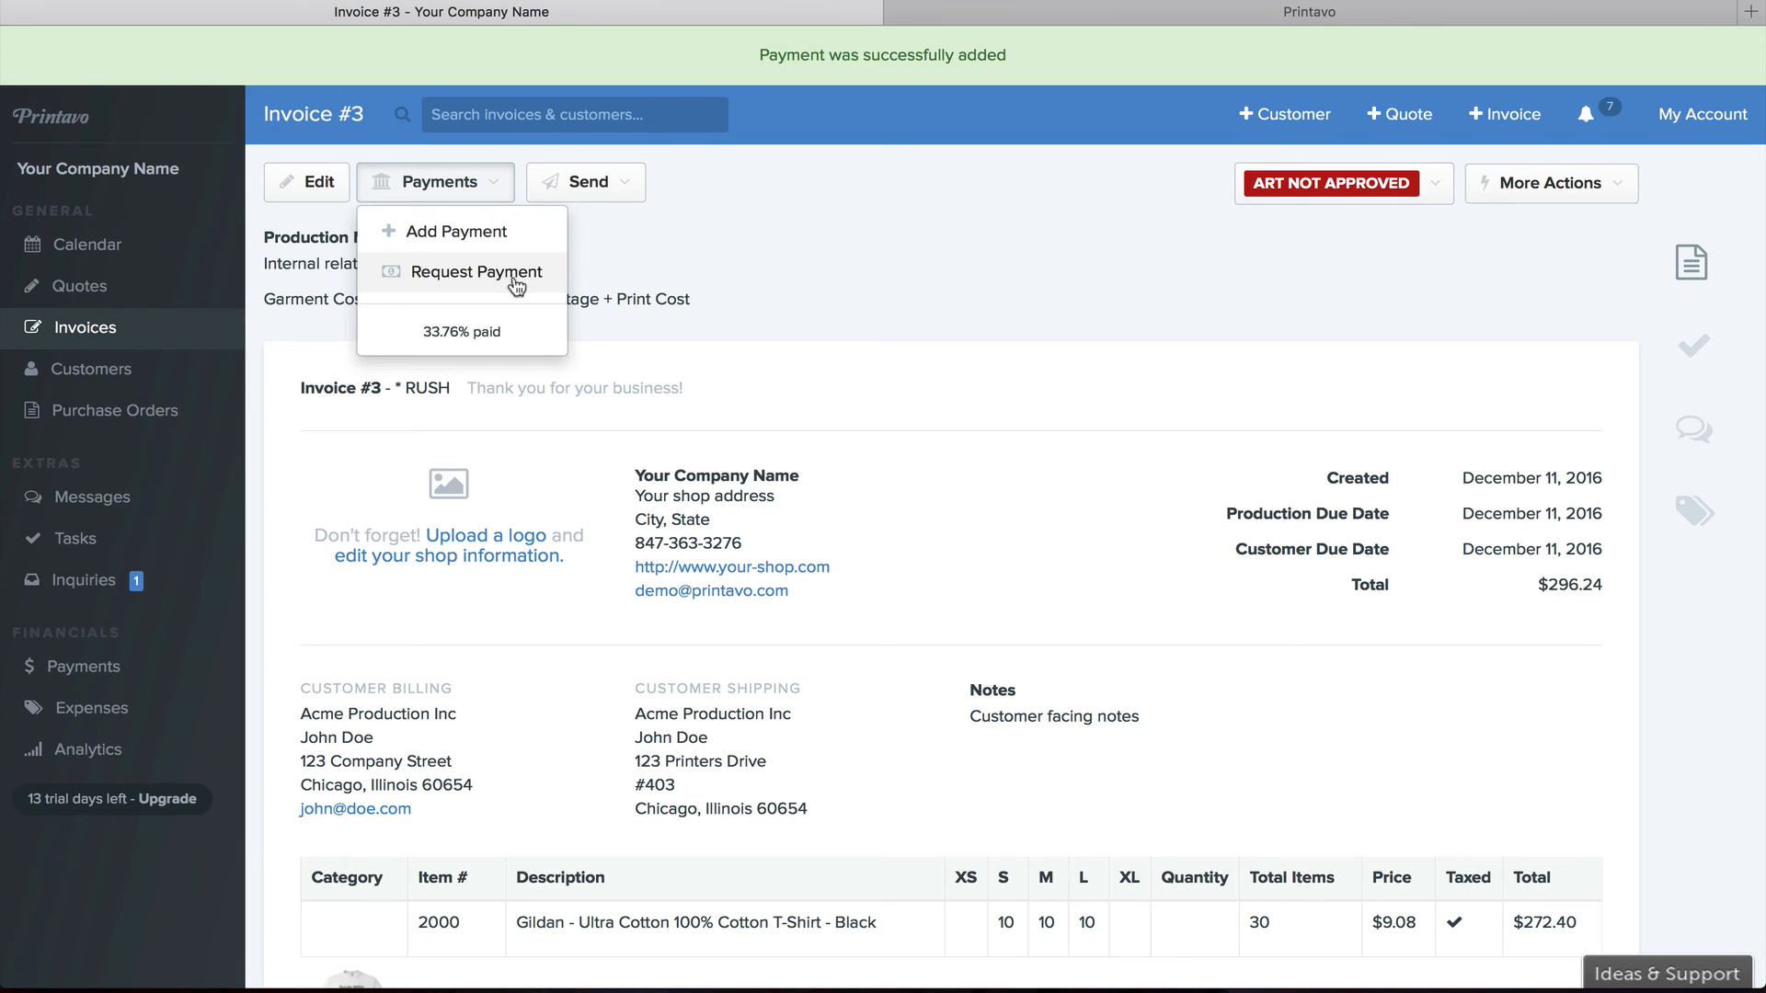
{"action": "left_click", "coordinate": [604, 191]}
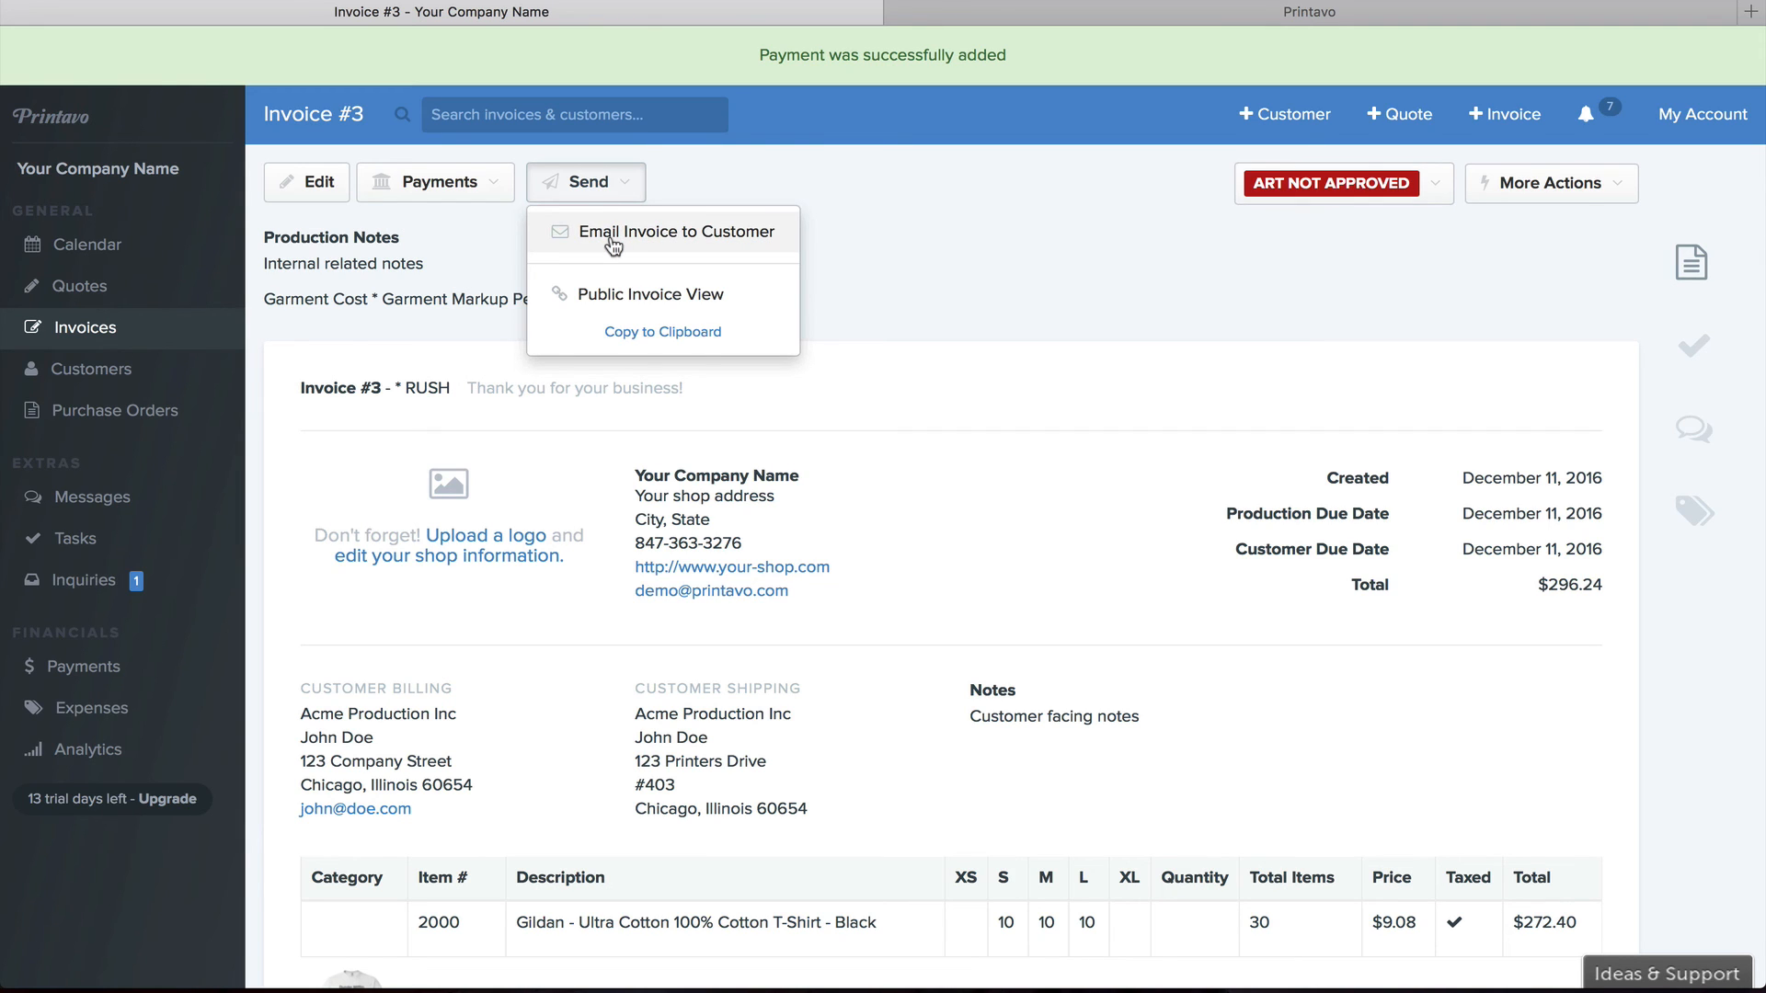
{"action": "left_click", "coordinate": [614, 234]}
{"action": "left_click", "coordinate": [703, 329]}
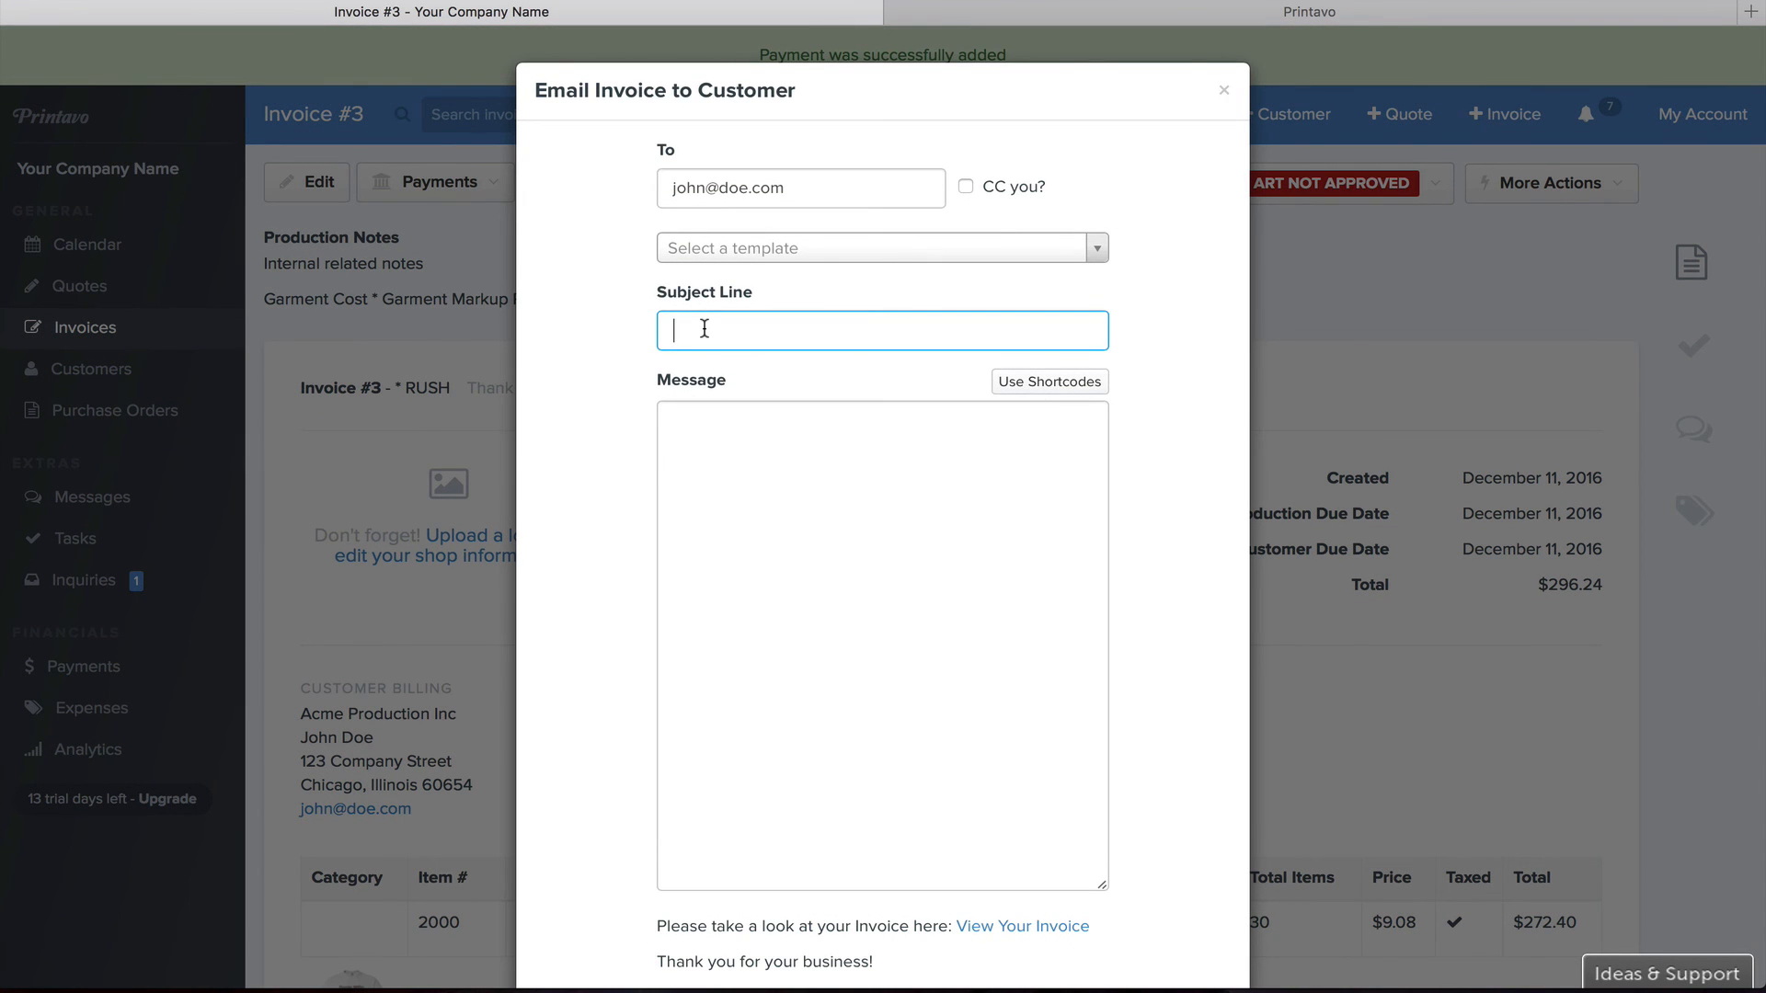
{"action": "type", "text": "Quote approve"}
{"action": "key", "text": "BackSpace"}
{"action": "key", "text": "BackSpace"}
{"action": "type", "text": "al please?"}
Begin the email message with the greeting "Hi [customer-first-name]," using the customer first name shortcode
{"action": "left_click", "coordinate": [755, 442]}
{"action": "type", "text": "Hi"}
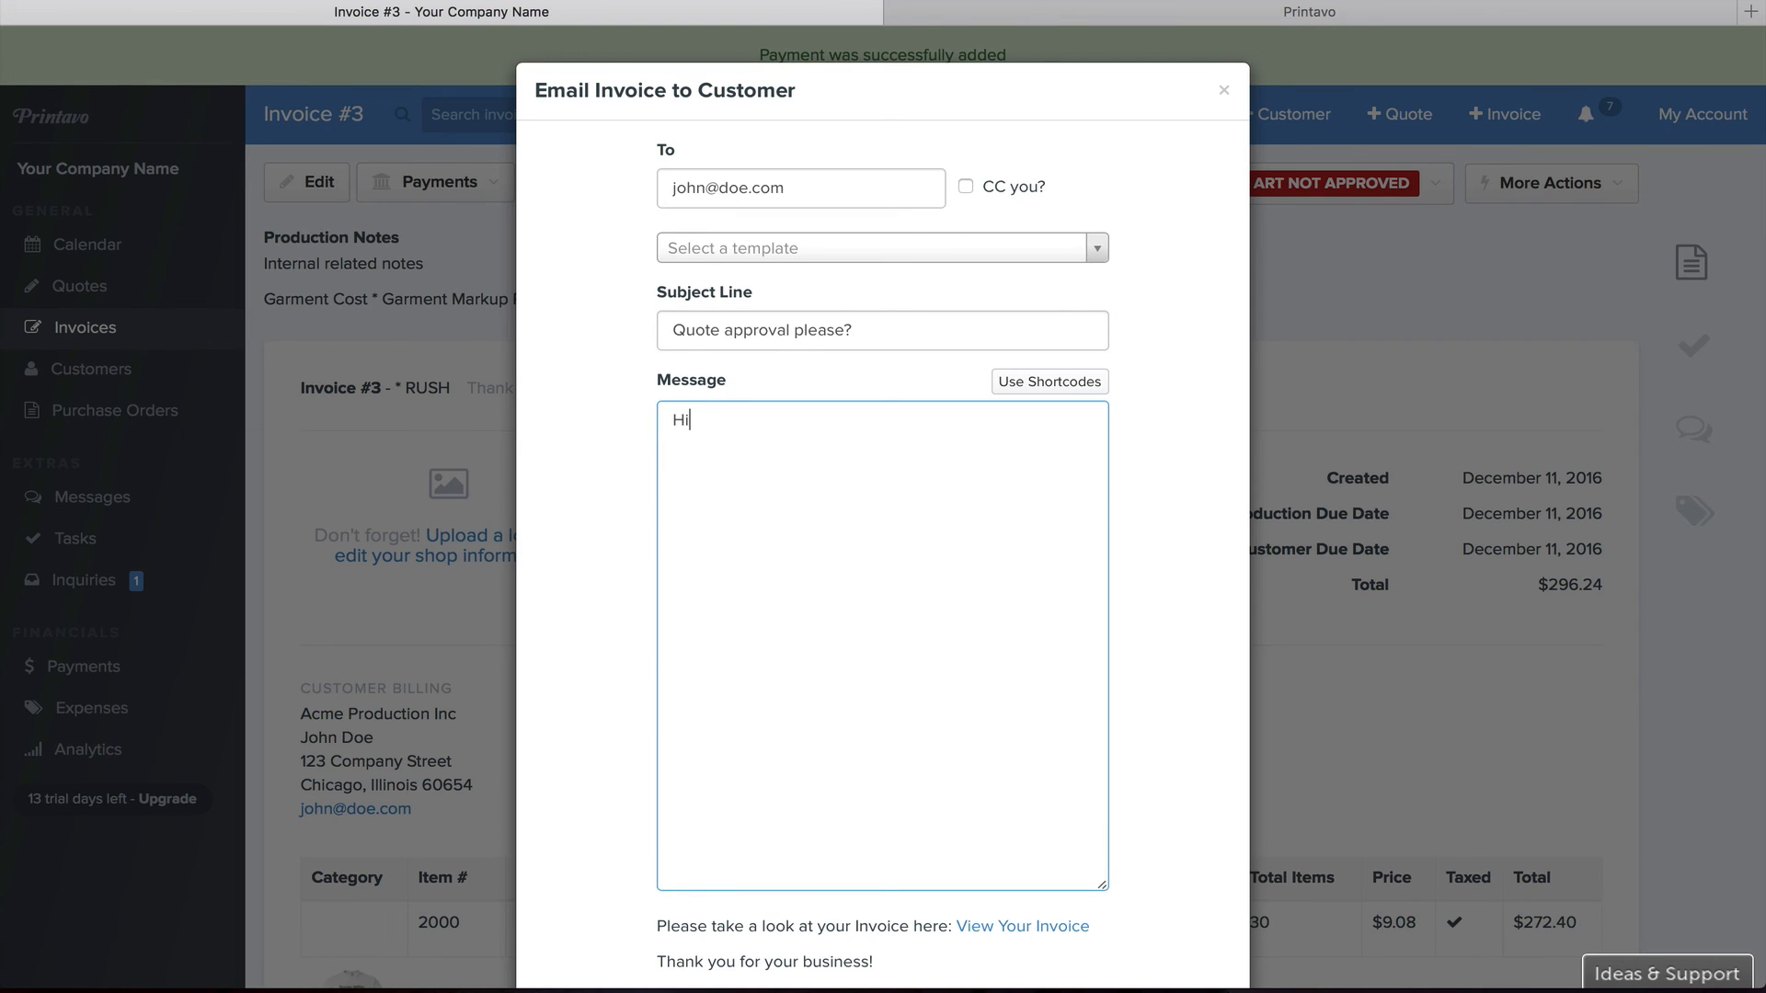
{"action": "left_click", "coordinate": [1028, 384]}
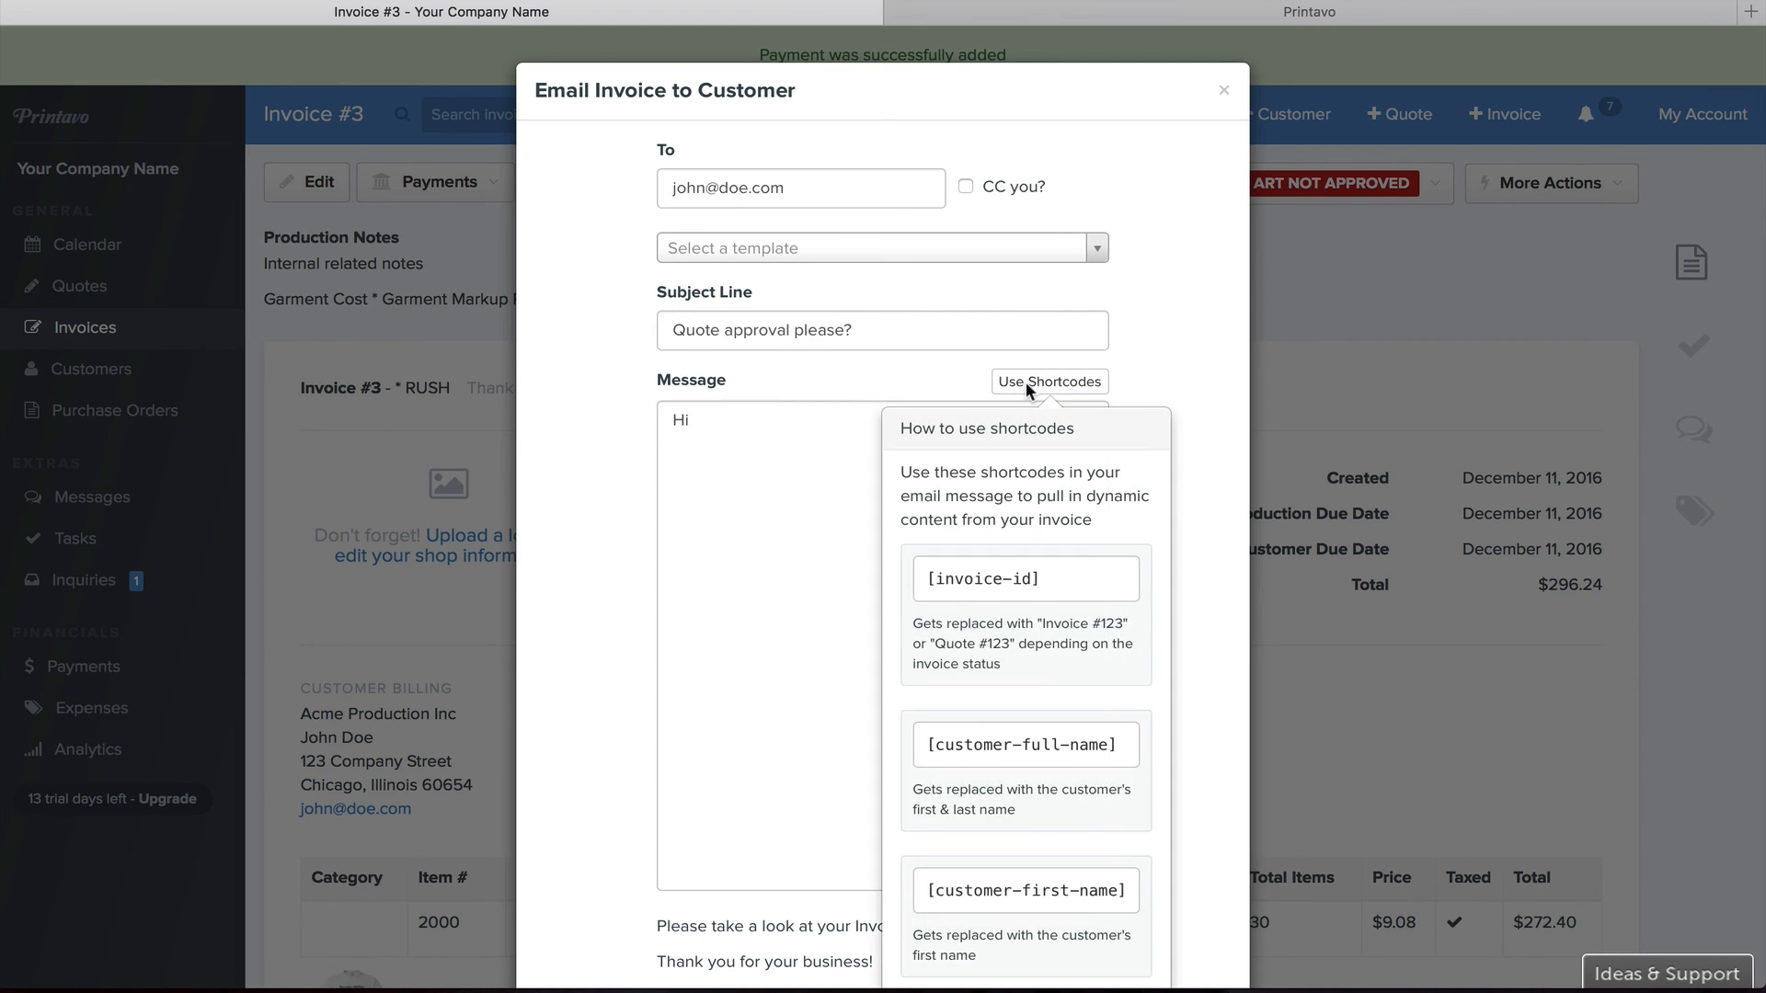
{"action": "left_click_drag", "start_coordinate": [1137, 904], "coordinate": [922, 892]}
{"action": "key", "text": "super+c"}
{"action": "left_click", "coordinate": [1092, 391]}
{"action": "left_click", "coordinate": [993, 423]}
{"action": "key", "text": "super+v"}
{"action": "type", "text": ","}
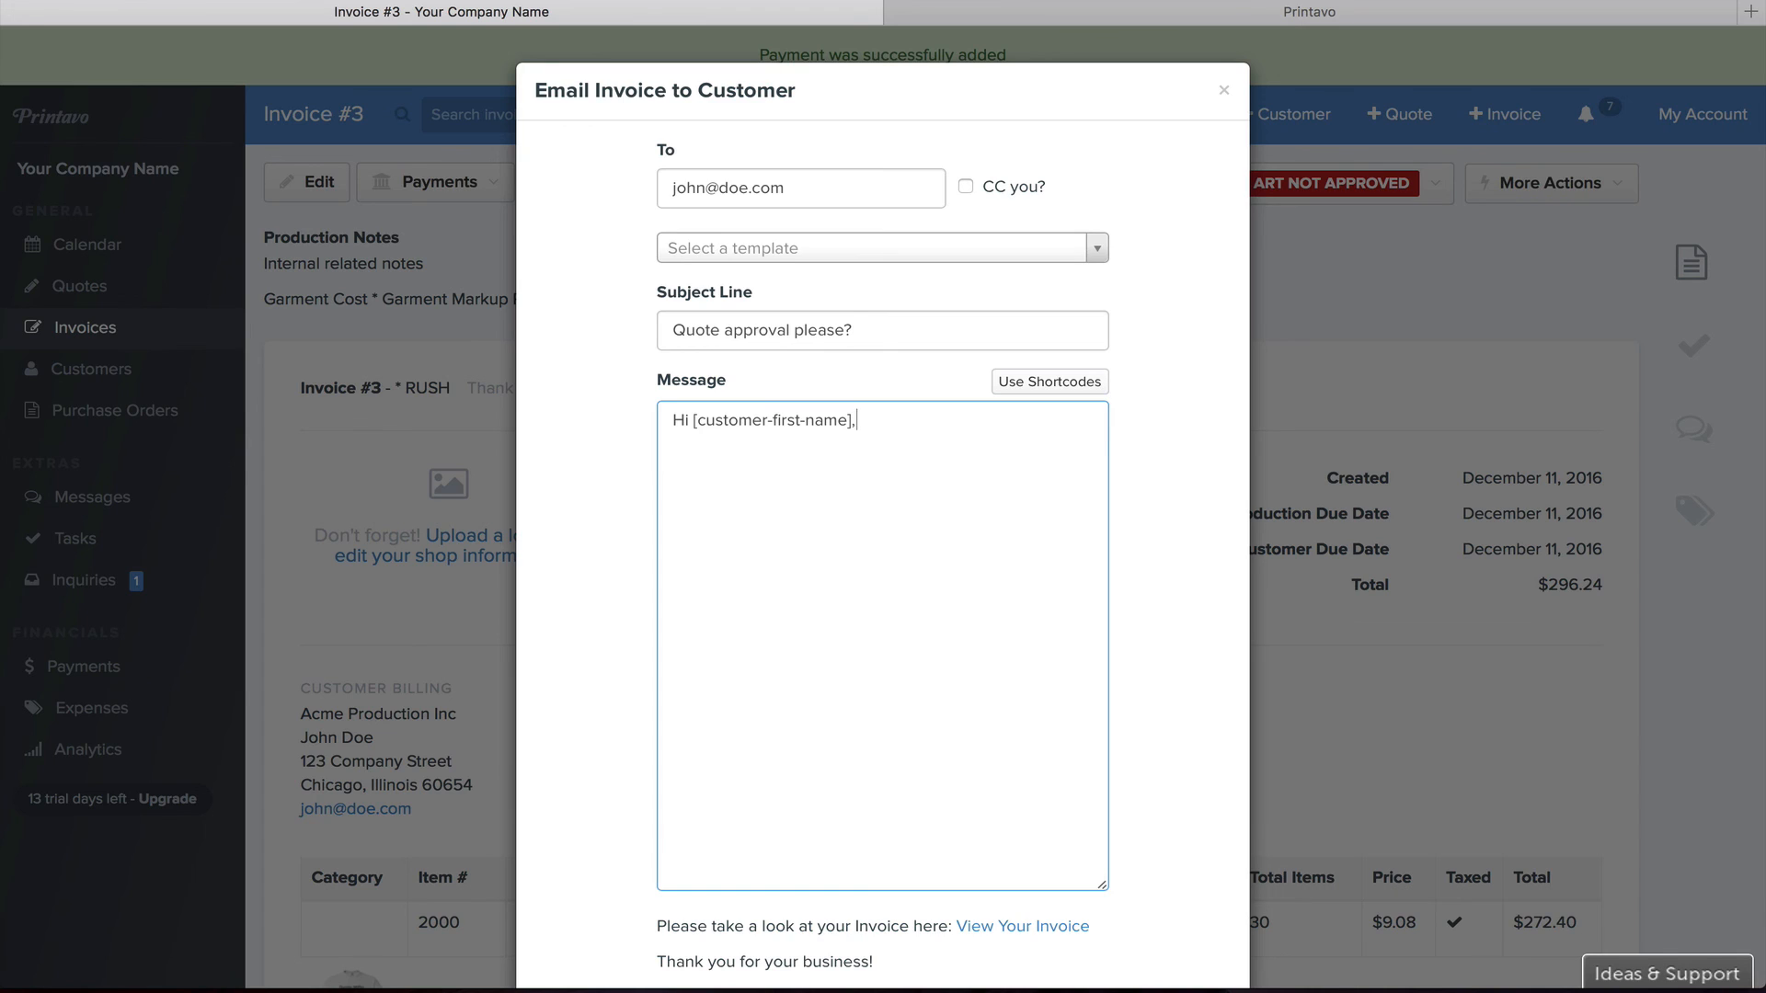
Check the email template choices, add the line "Can you please approve?" below the greeting and send the email
{"action": "left_click", "coordinate": [888, 247]}
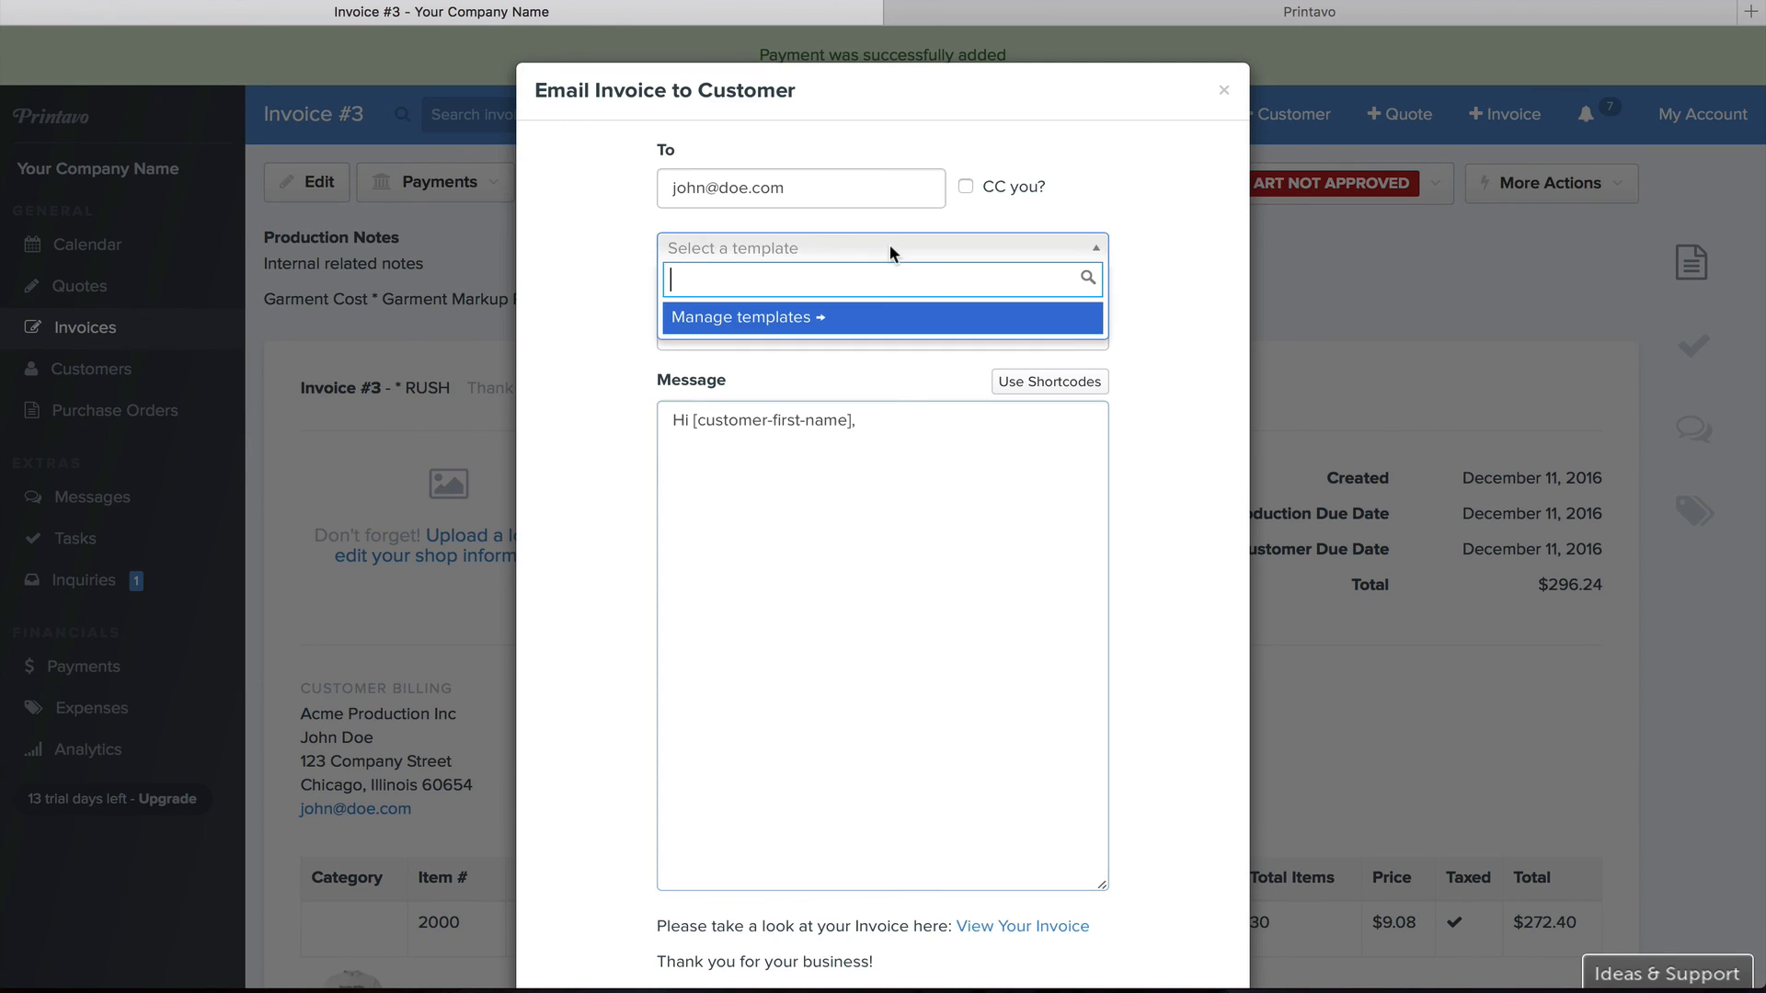
{"action": "left_click", "coordinate": [890, 244]}
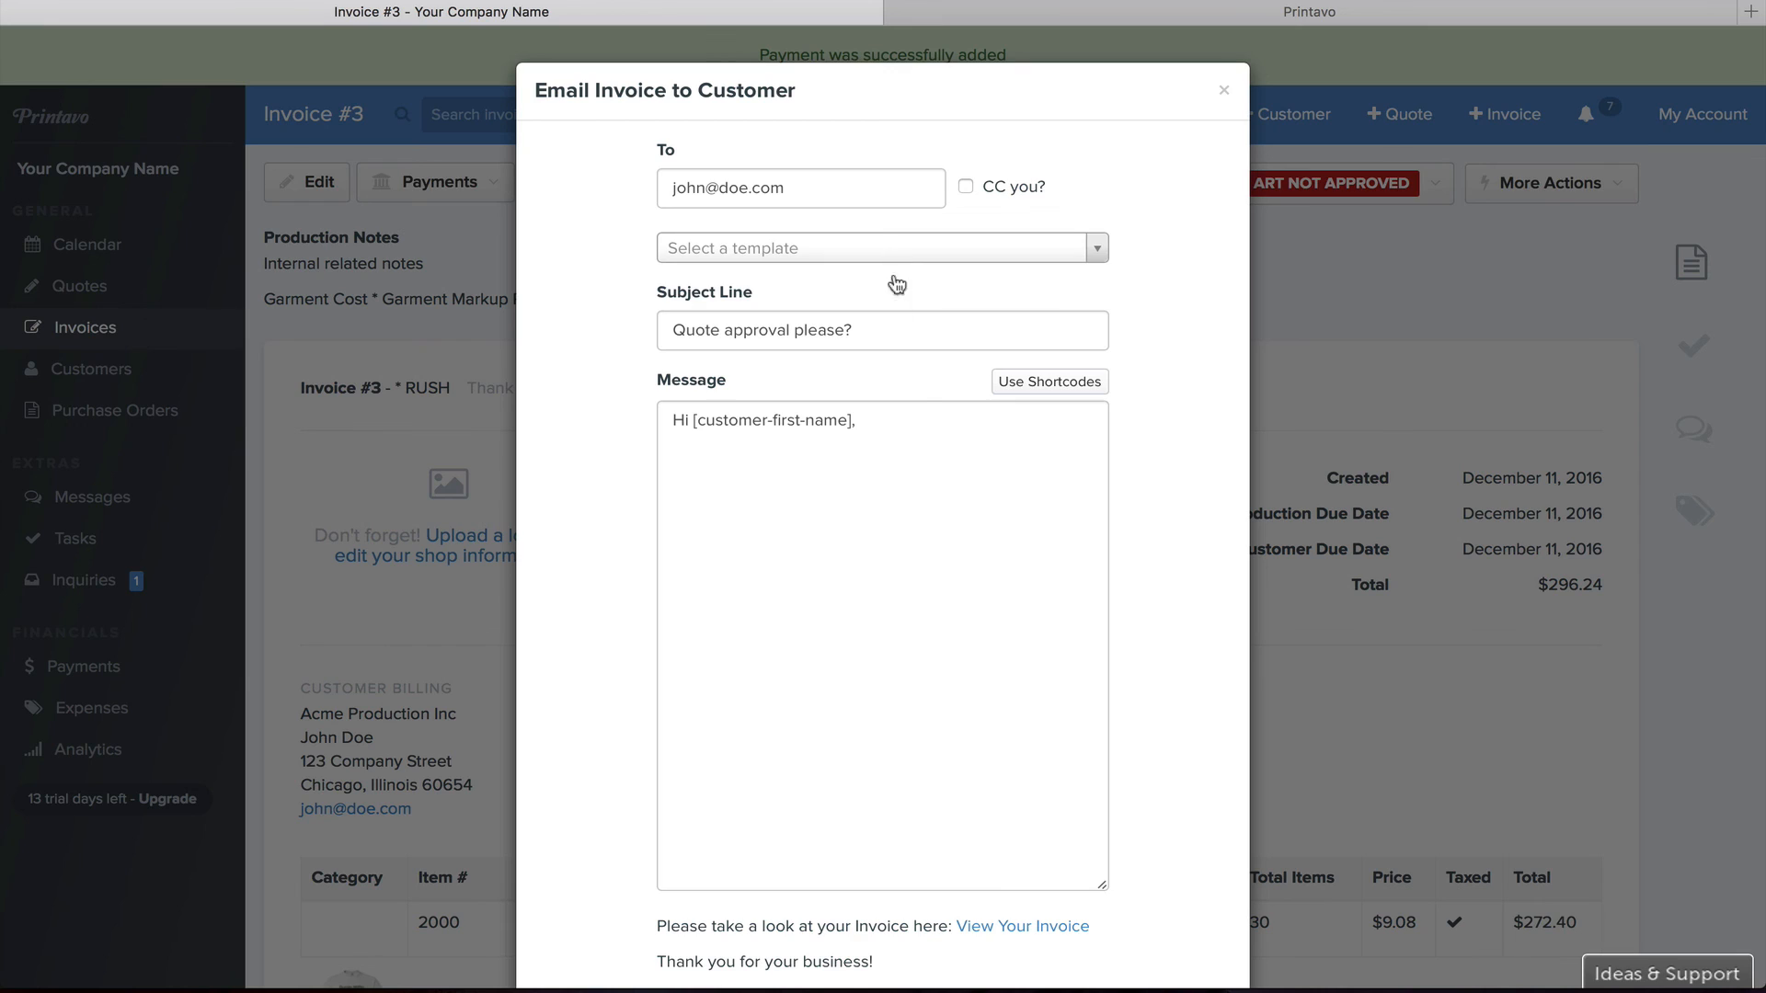
{"action": "left_click", "coordinate": [907, 423]}
{"action": "key", "text": "Return"}
{"action": "key", "text": "Return"}
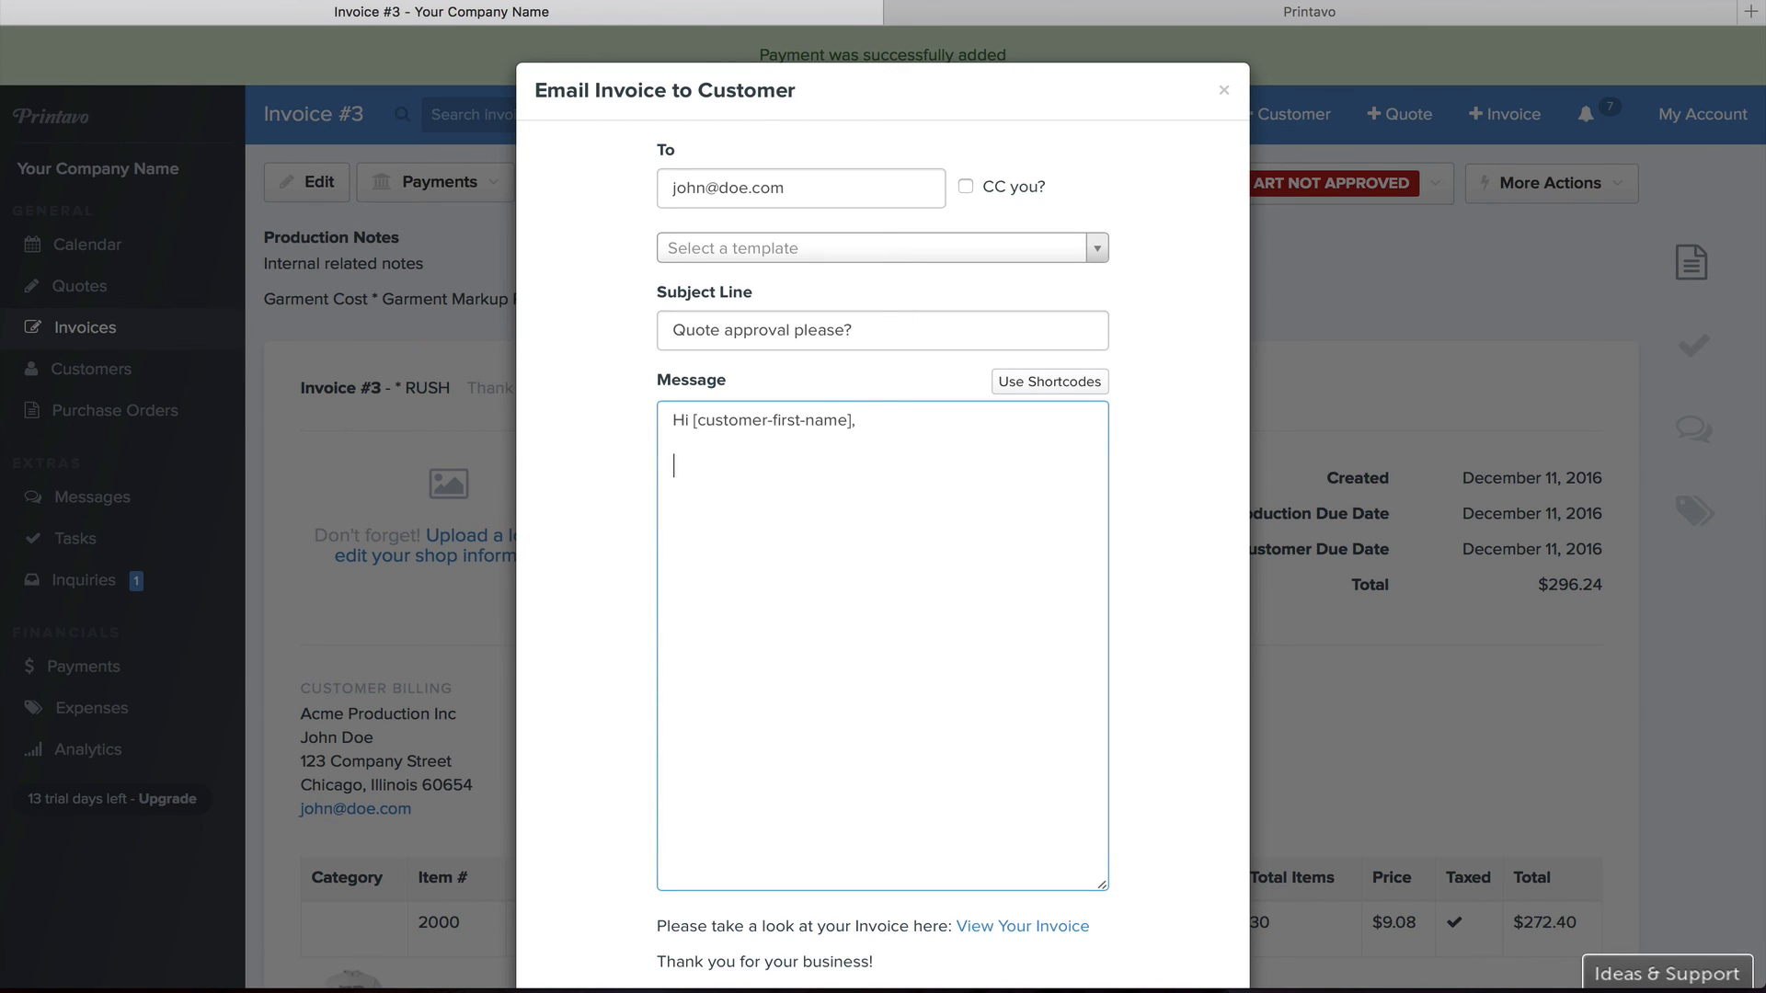
{"action": "type", "text": "Can you please approve?"}
{"action": "scroll", "coordinate": [810, 645], "scroll_direction": "down", "scroll_amount": 3}
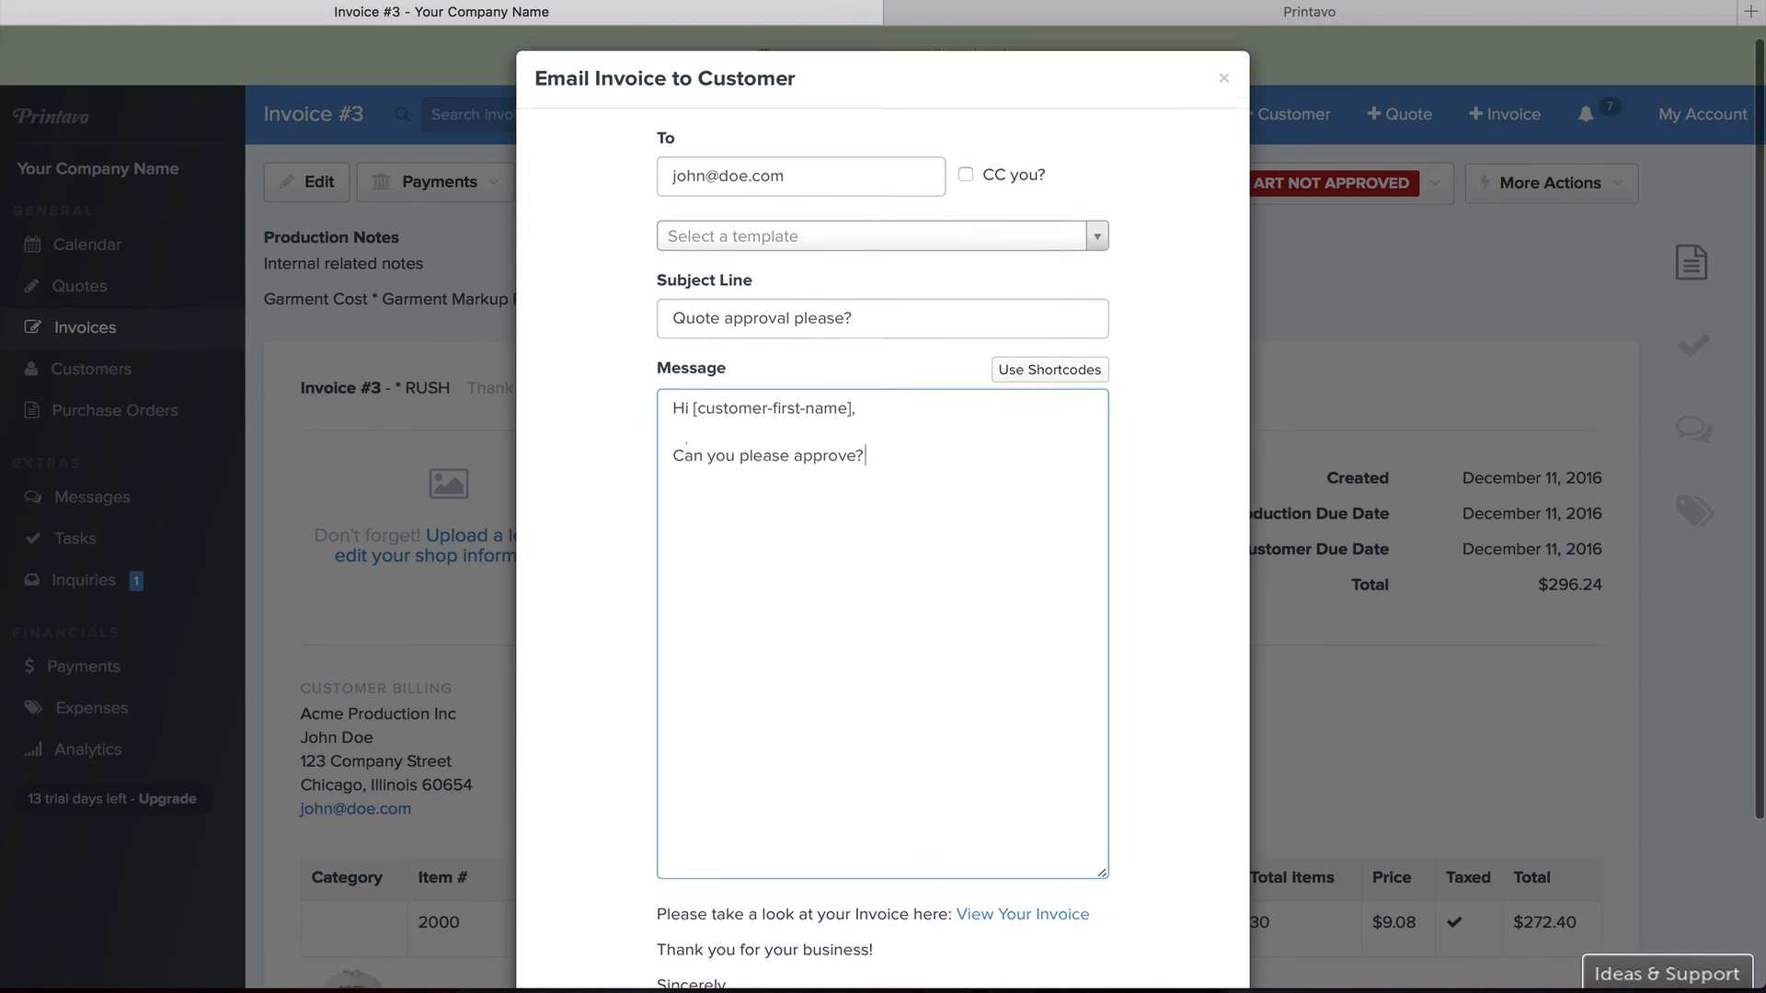
{"action": "left_click", "coordinate": [600, 899]}
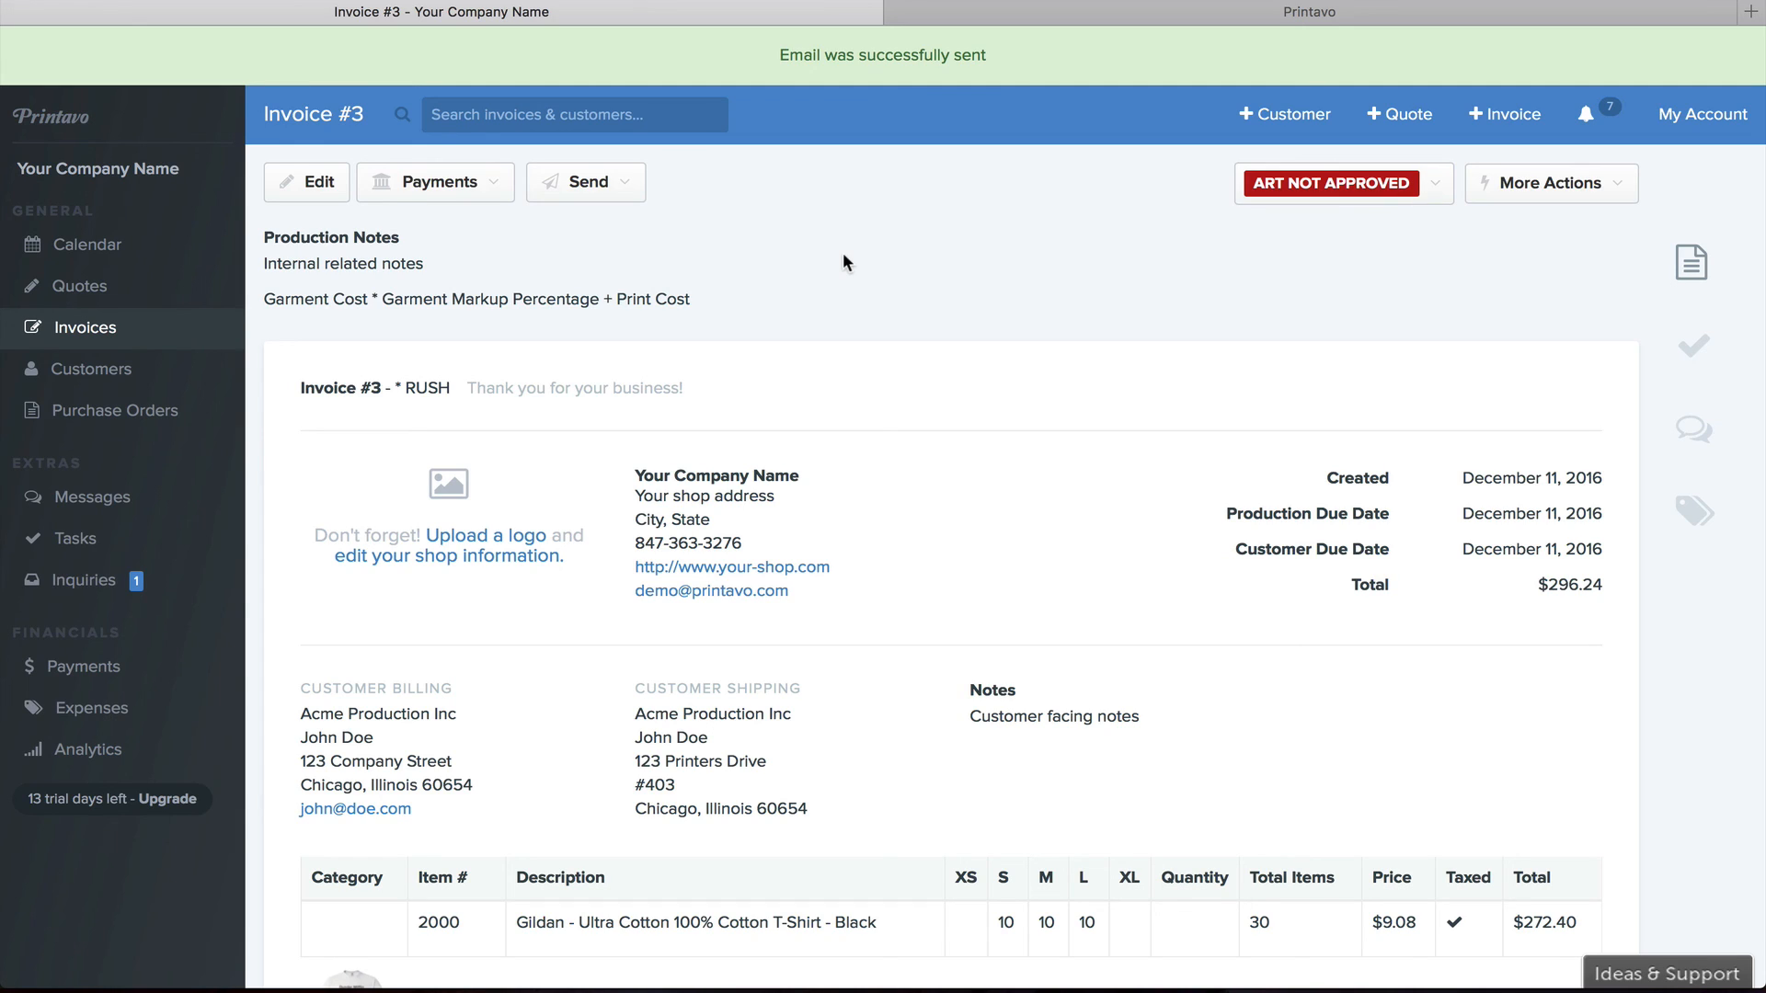
Open the public invoice view and examine its contents, including the enlarged T-shirt mockup
{"action": "left_click", "coordinate": [637, 189]}
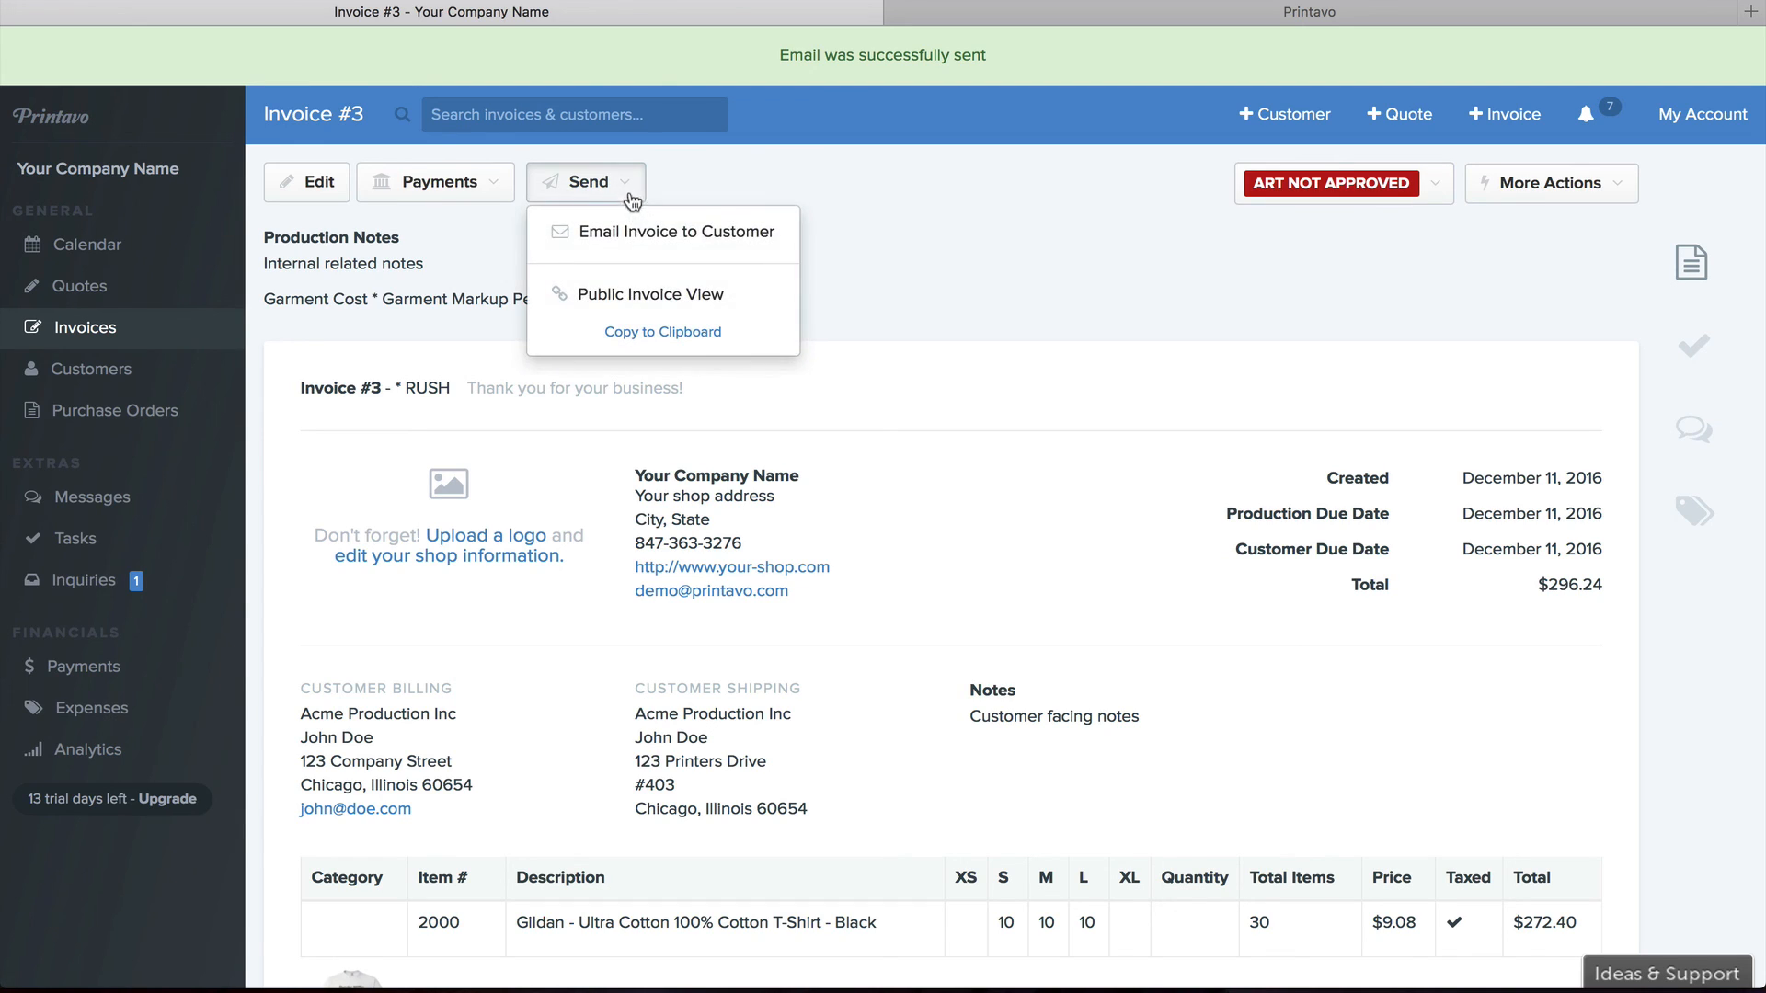
{"action": "left_click", "coordinate": [702, 306]}
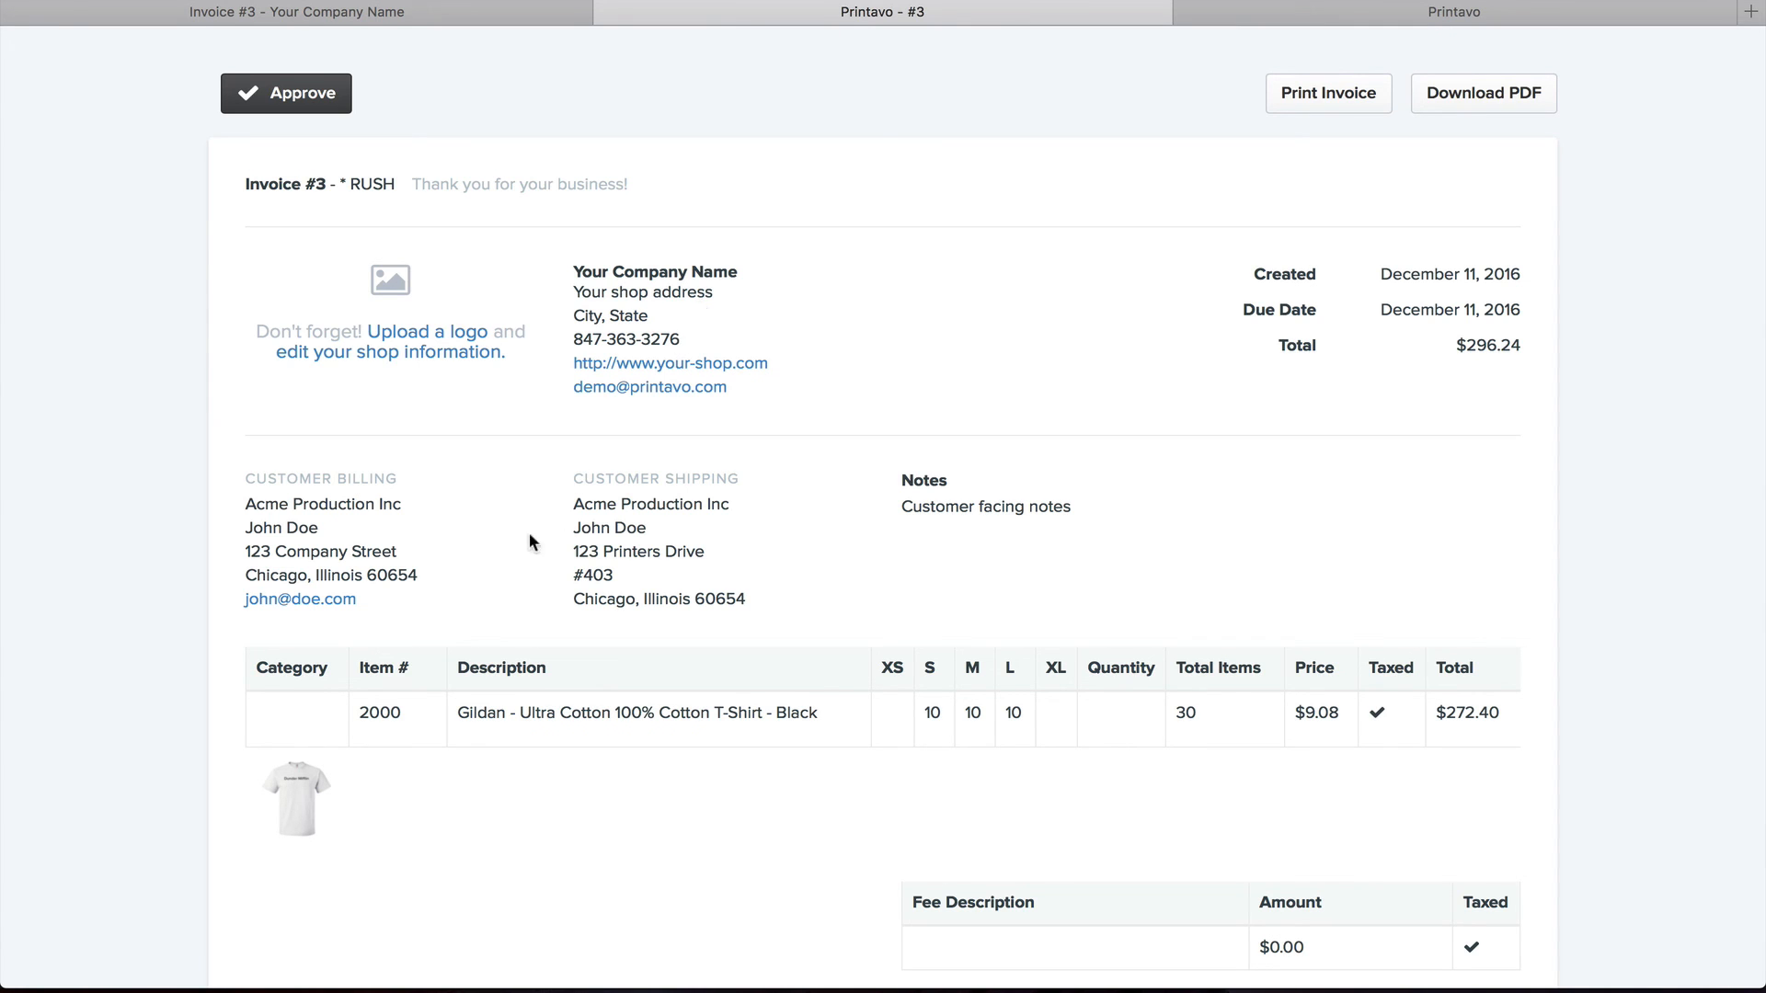
{"action": "scroll", "coordinate": [520, 563], "scroll_direction": "down", "scroll_amount": 3}
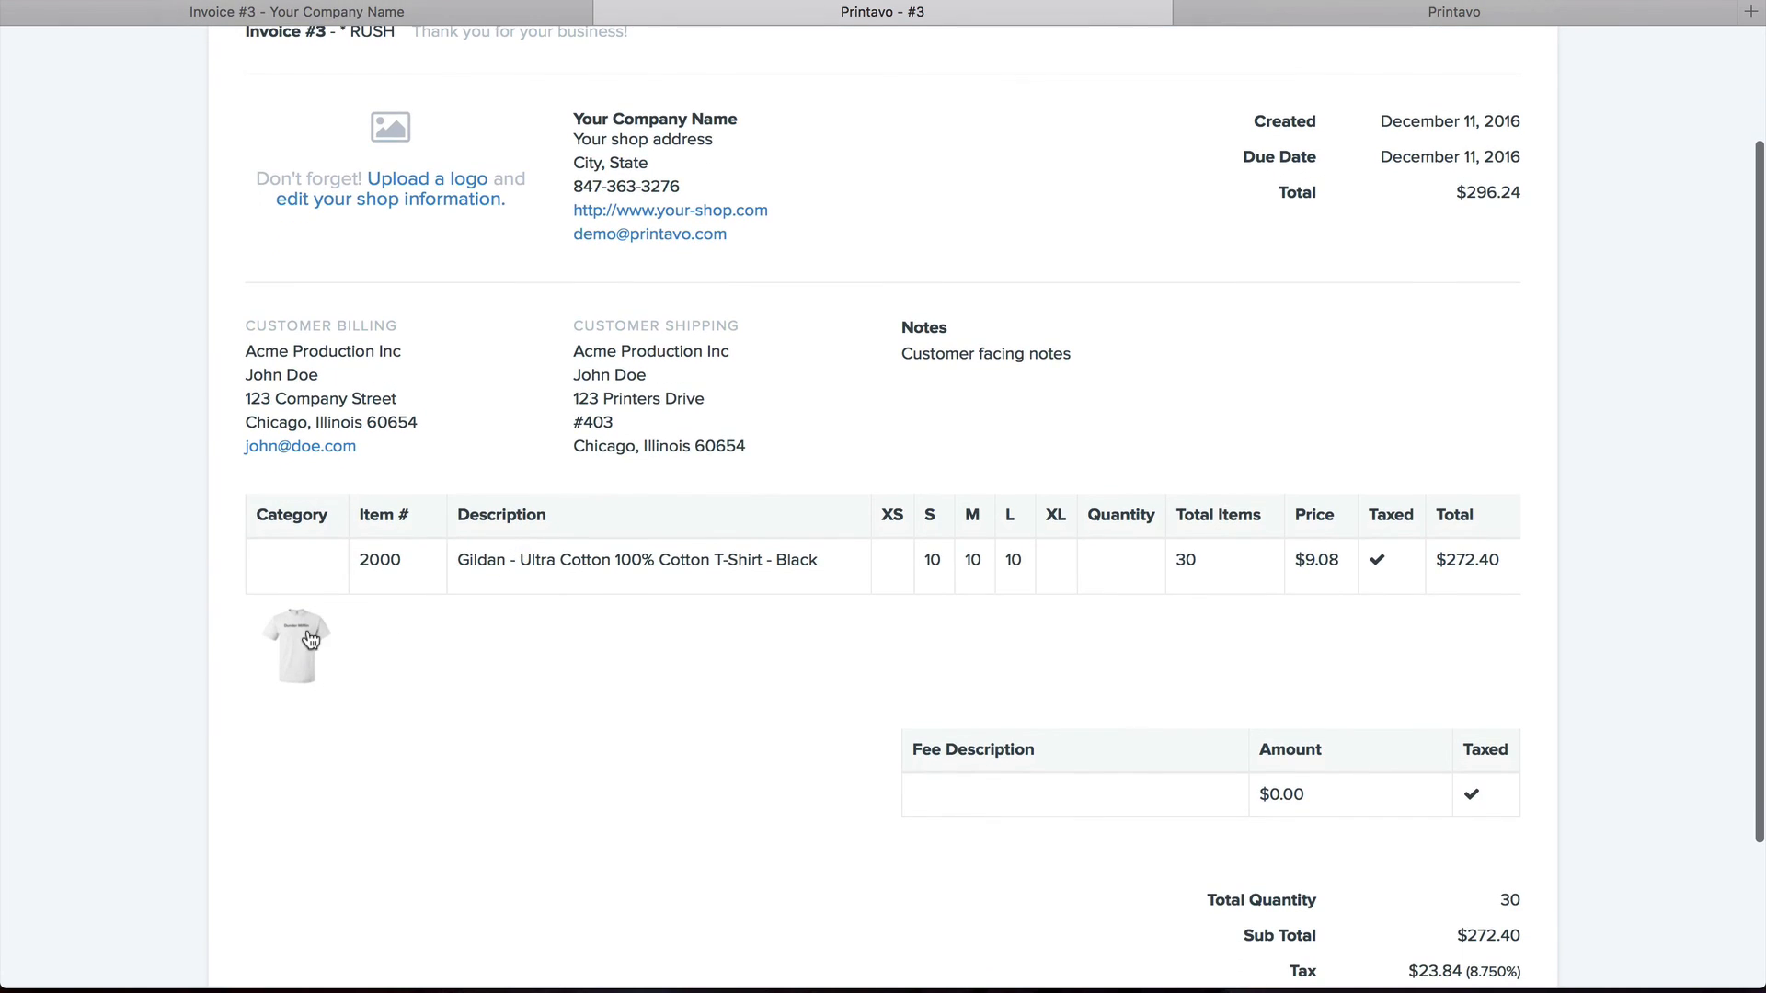
{"action": "left_click", "coordinate": [311, 641]}
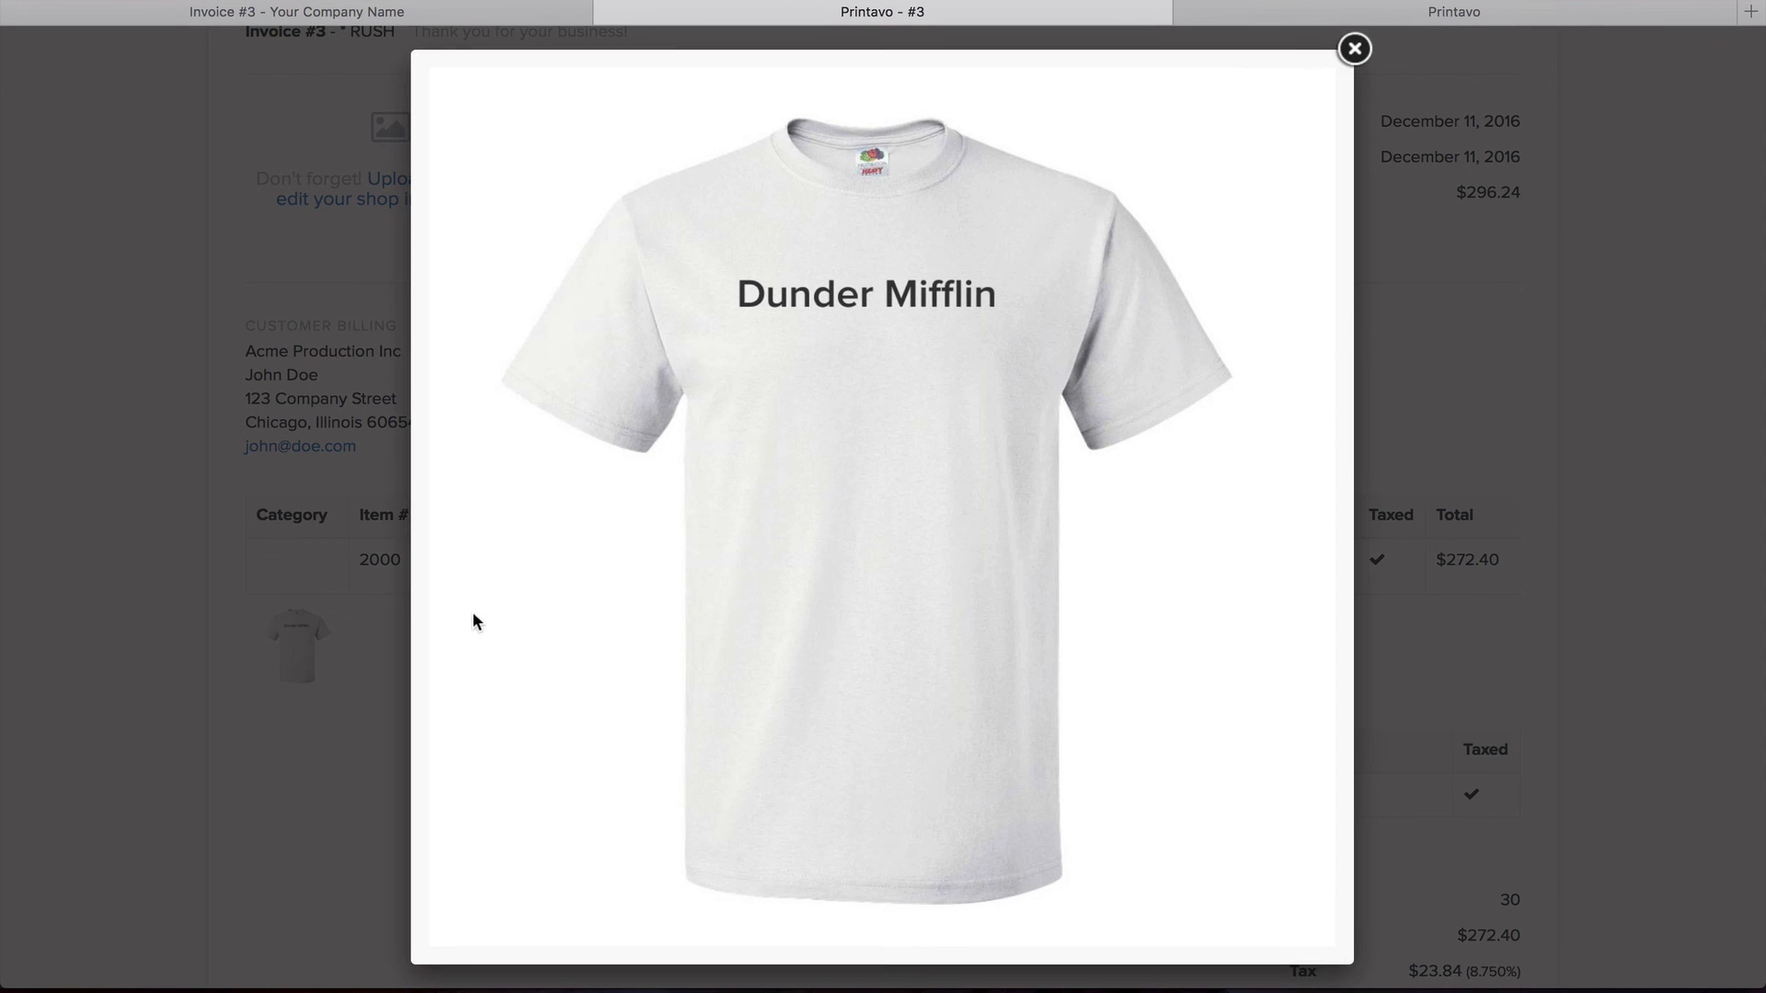
{"action": "left_click", "coordinate": [332, 553]}
{"action": "scroll", "coordinate": [634, 702], "scroll_direction": "down", "scroll_amount": 3}
{"action": "scroll", "coordinate": [1296, 887], "scroll_direction": "up", "scroll_amount": 5}
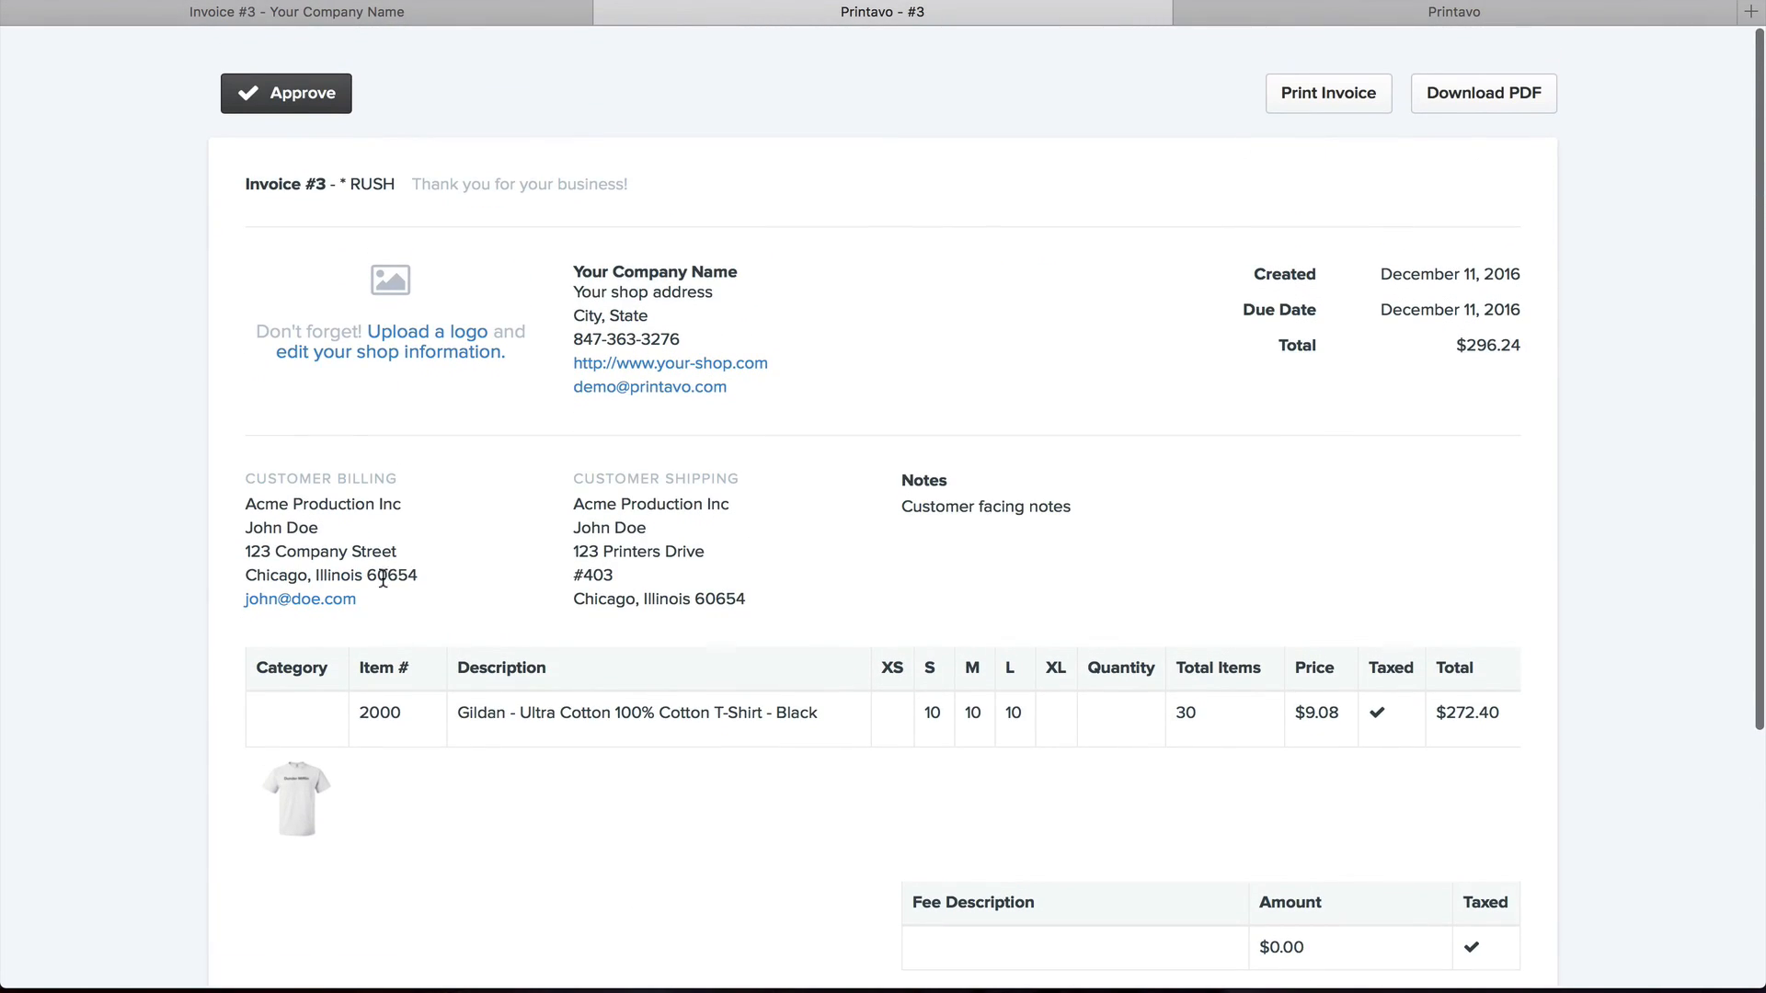
Approve the invoice from the public view, signing with the customer's full name
{"action": "left_click", "coordinate": [296, 93]}
{"action": "type", "text": "JohnDoe"}
{"action": "left_click", "coordinate": [711, 221]}
{"action": "left_click", "coordinate": [594, 309]}
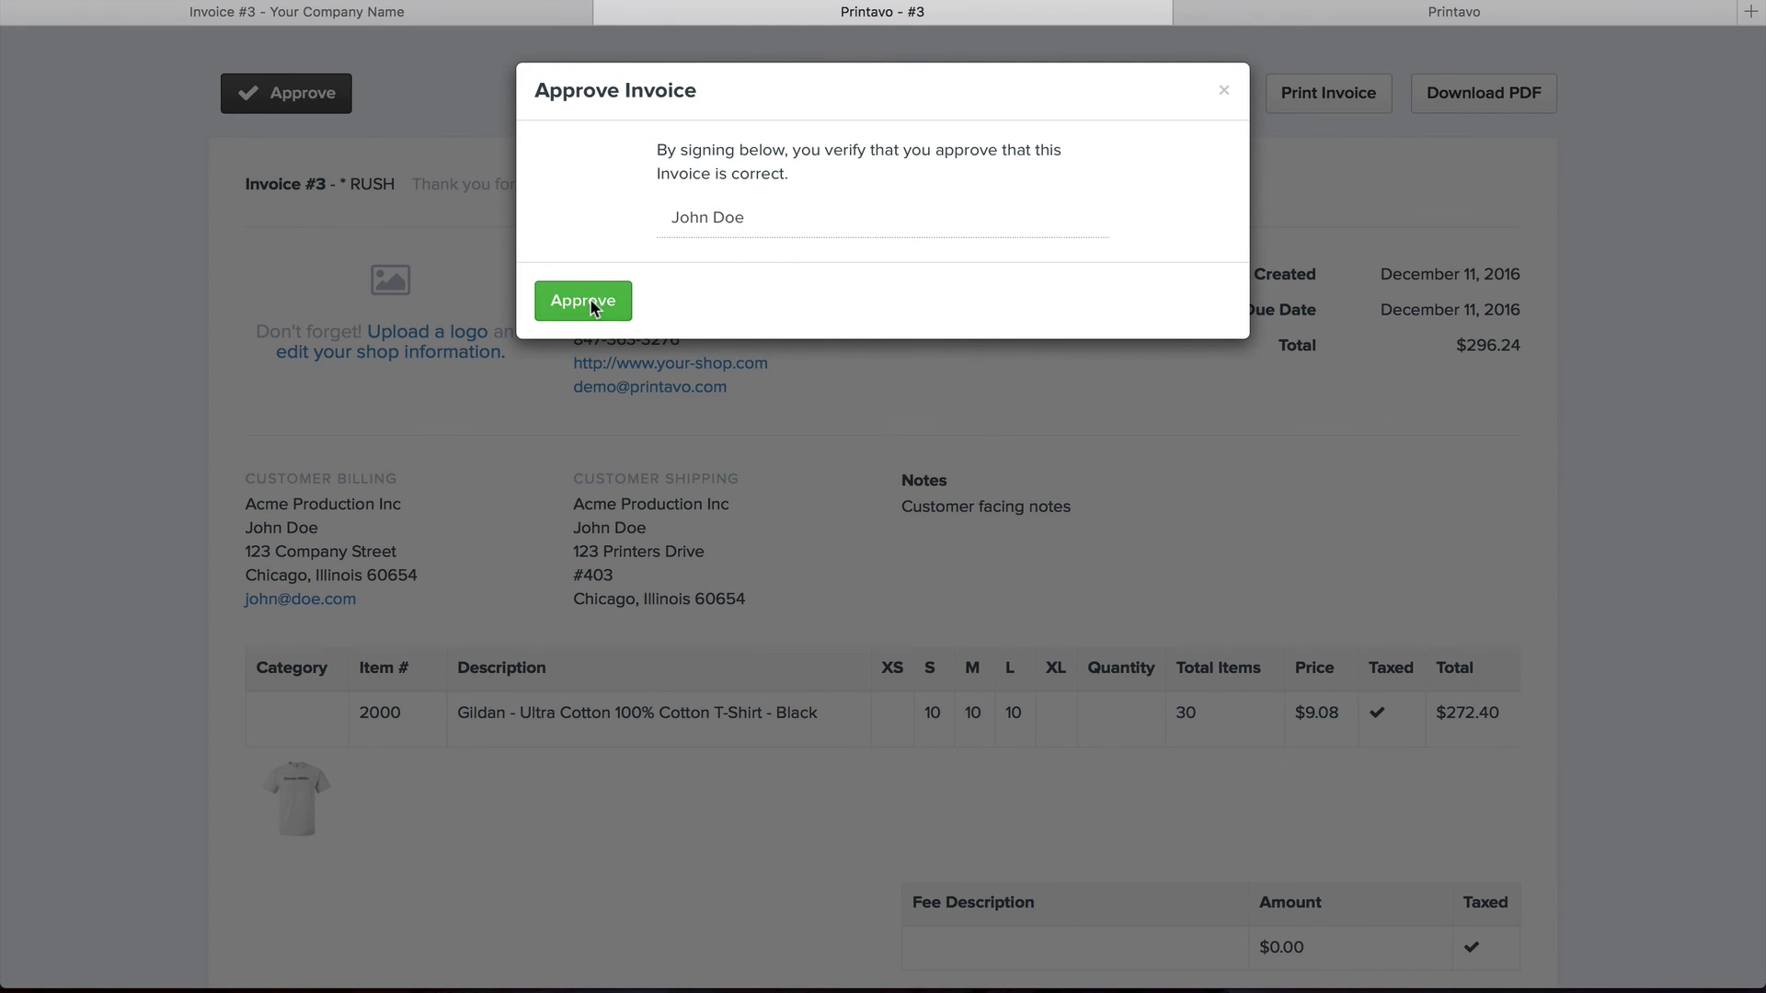
{"action": "left_click", "coordinate": [590, 304]}
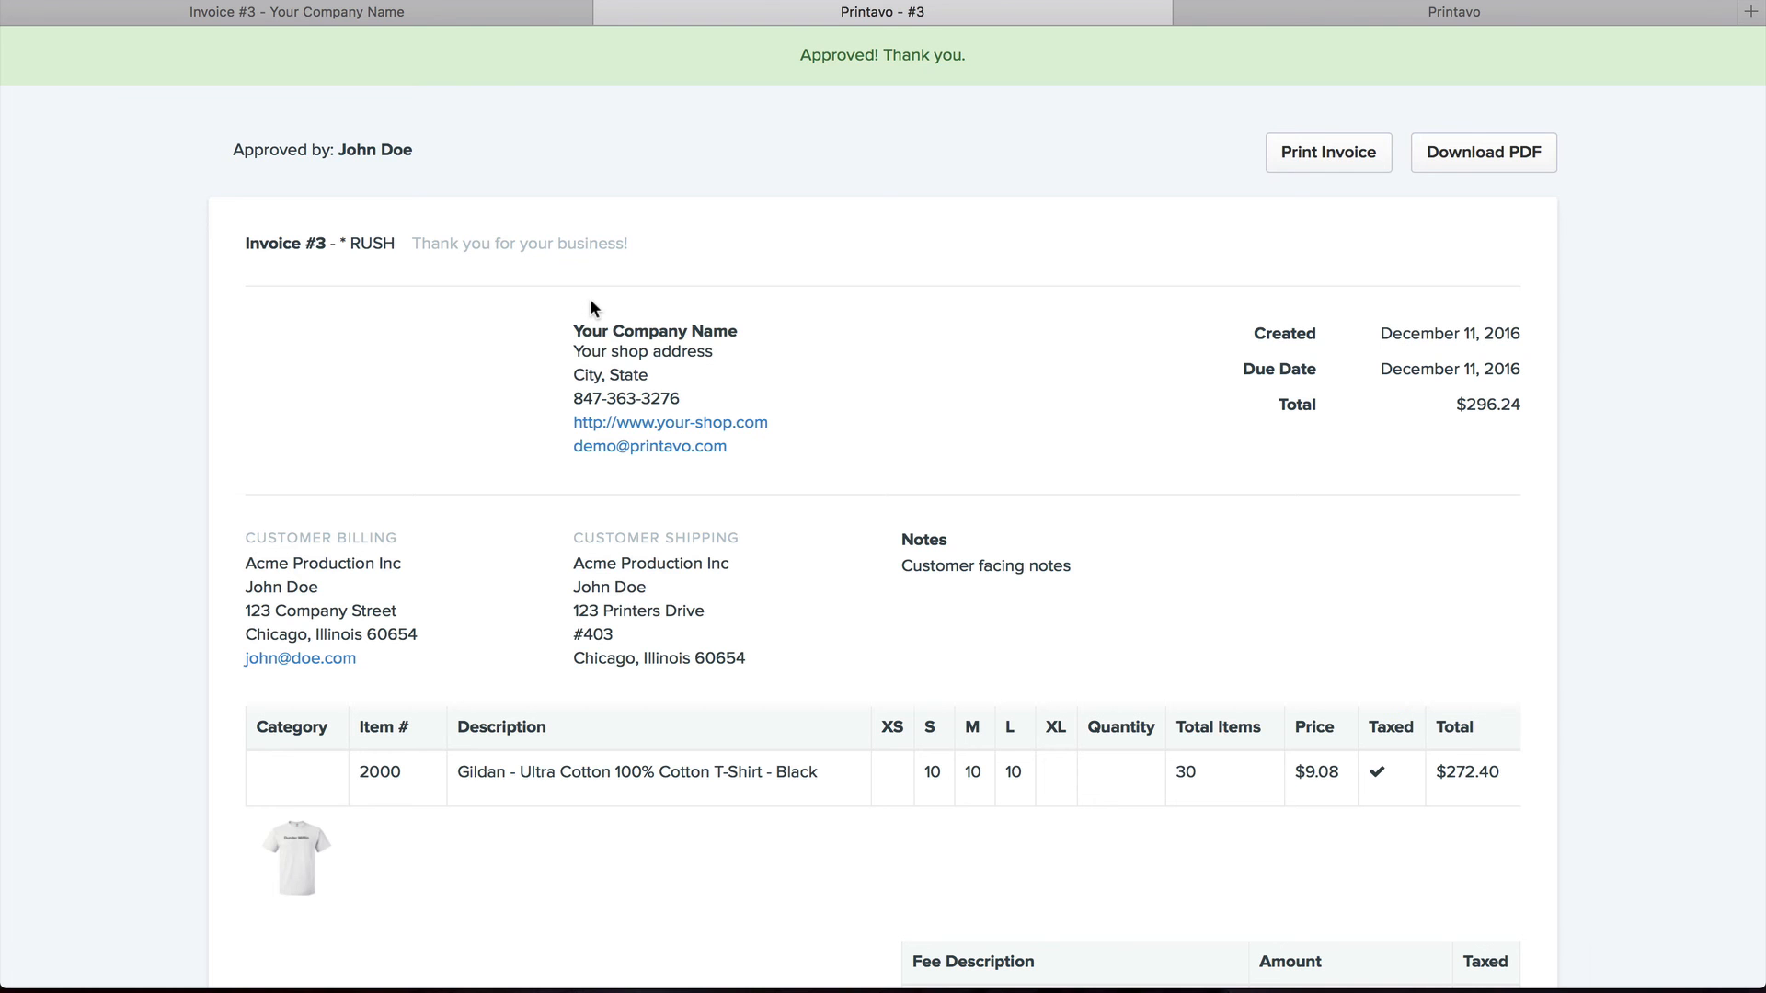
Return to the shop's own view of Invoice #3 and change its status to Art Approved
{"action": "left_click", "coordinate": [471, 13]}
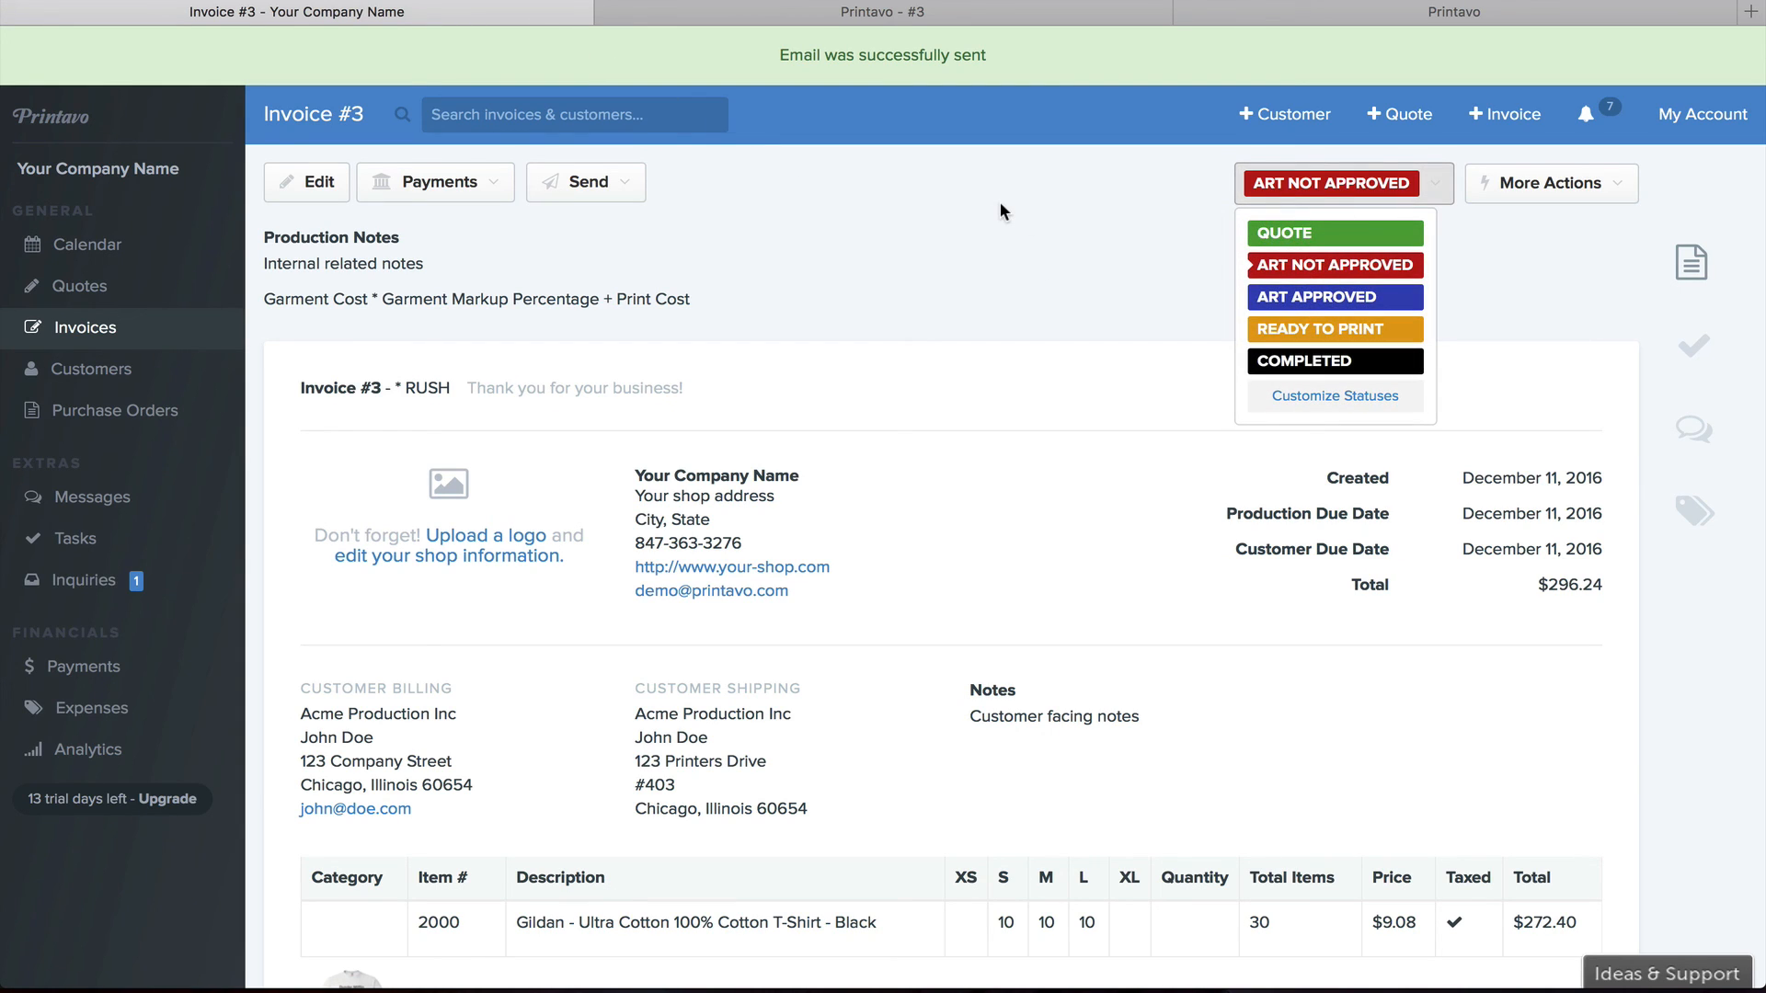
{"action": "left_click", "coordinate": [1334, 191]}
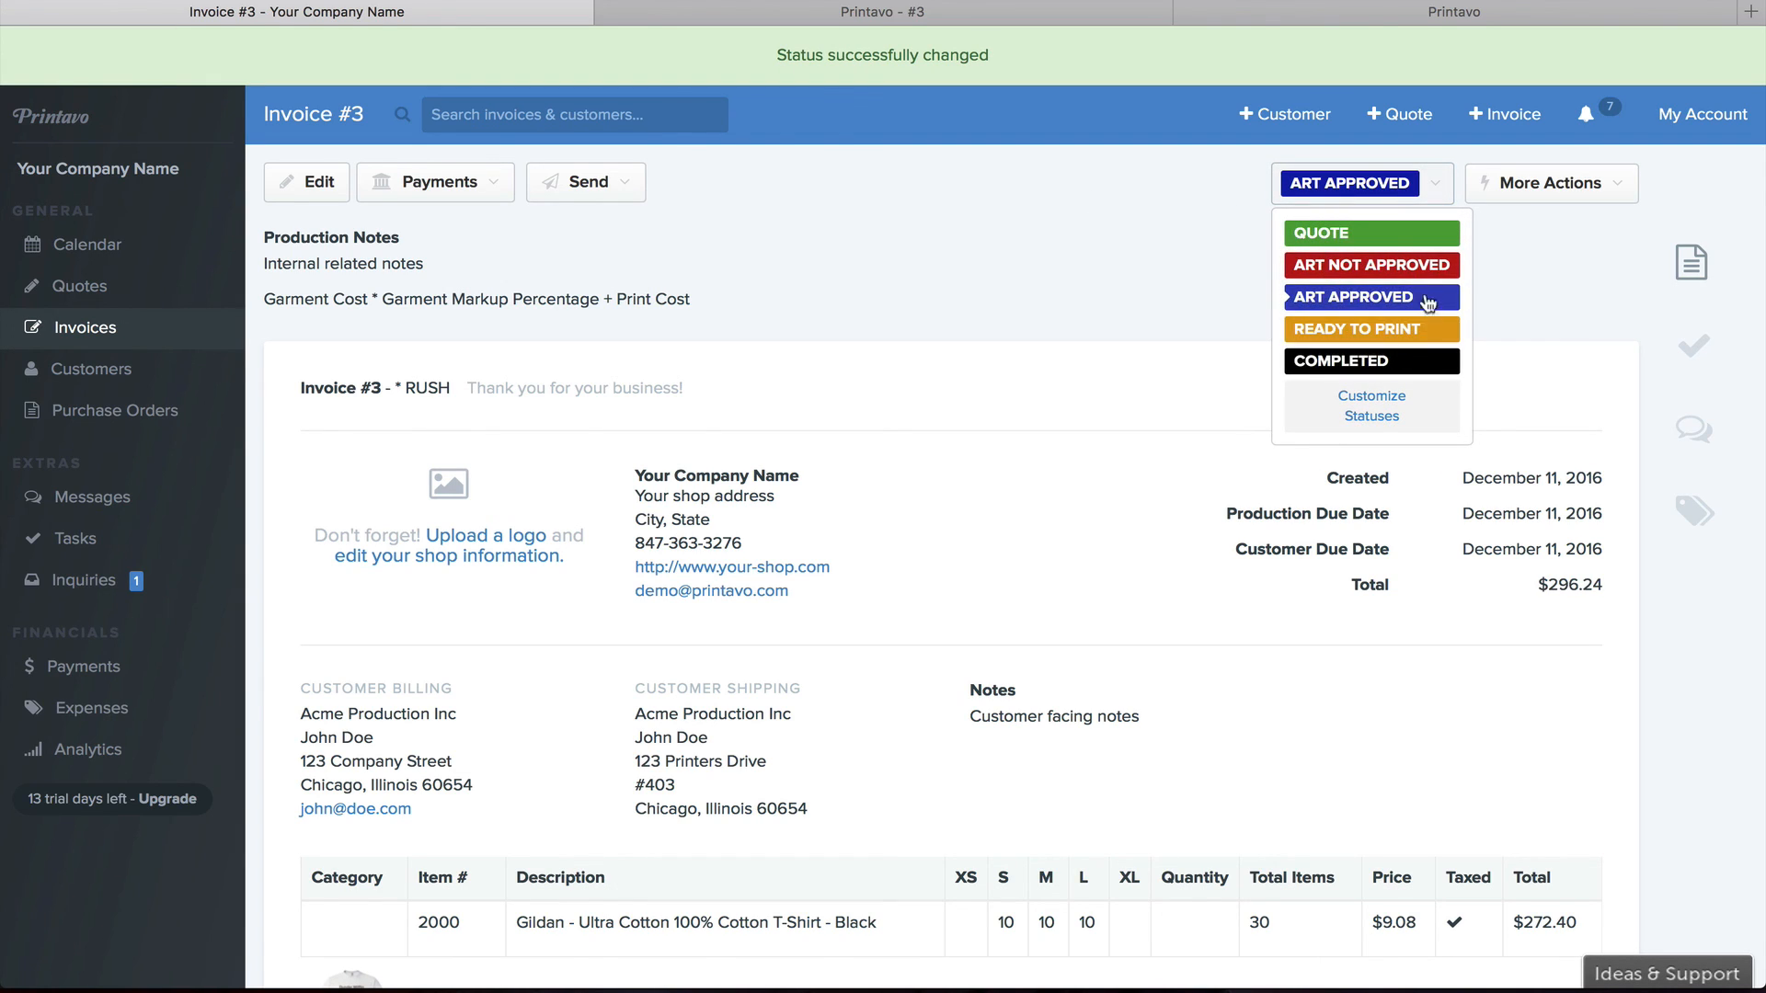
{"action": "left_click", "coordinate": [1137, 266]}
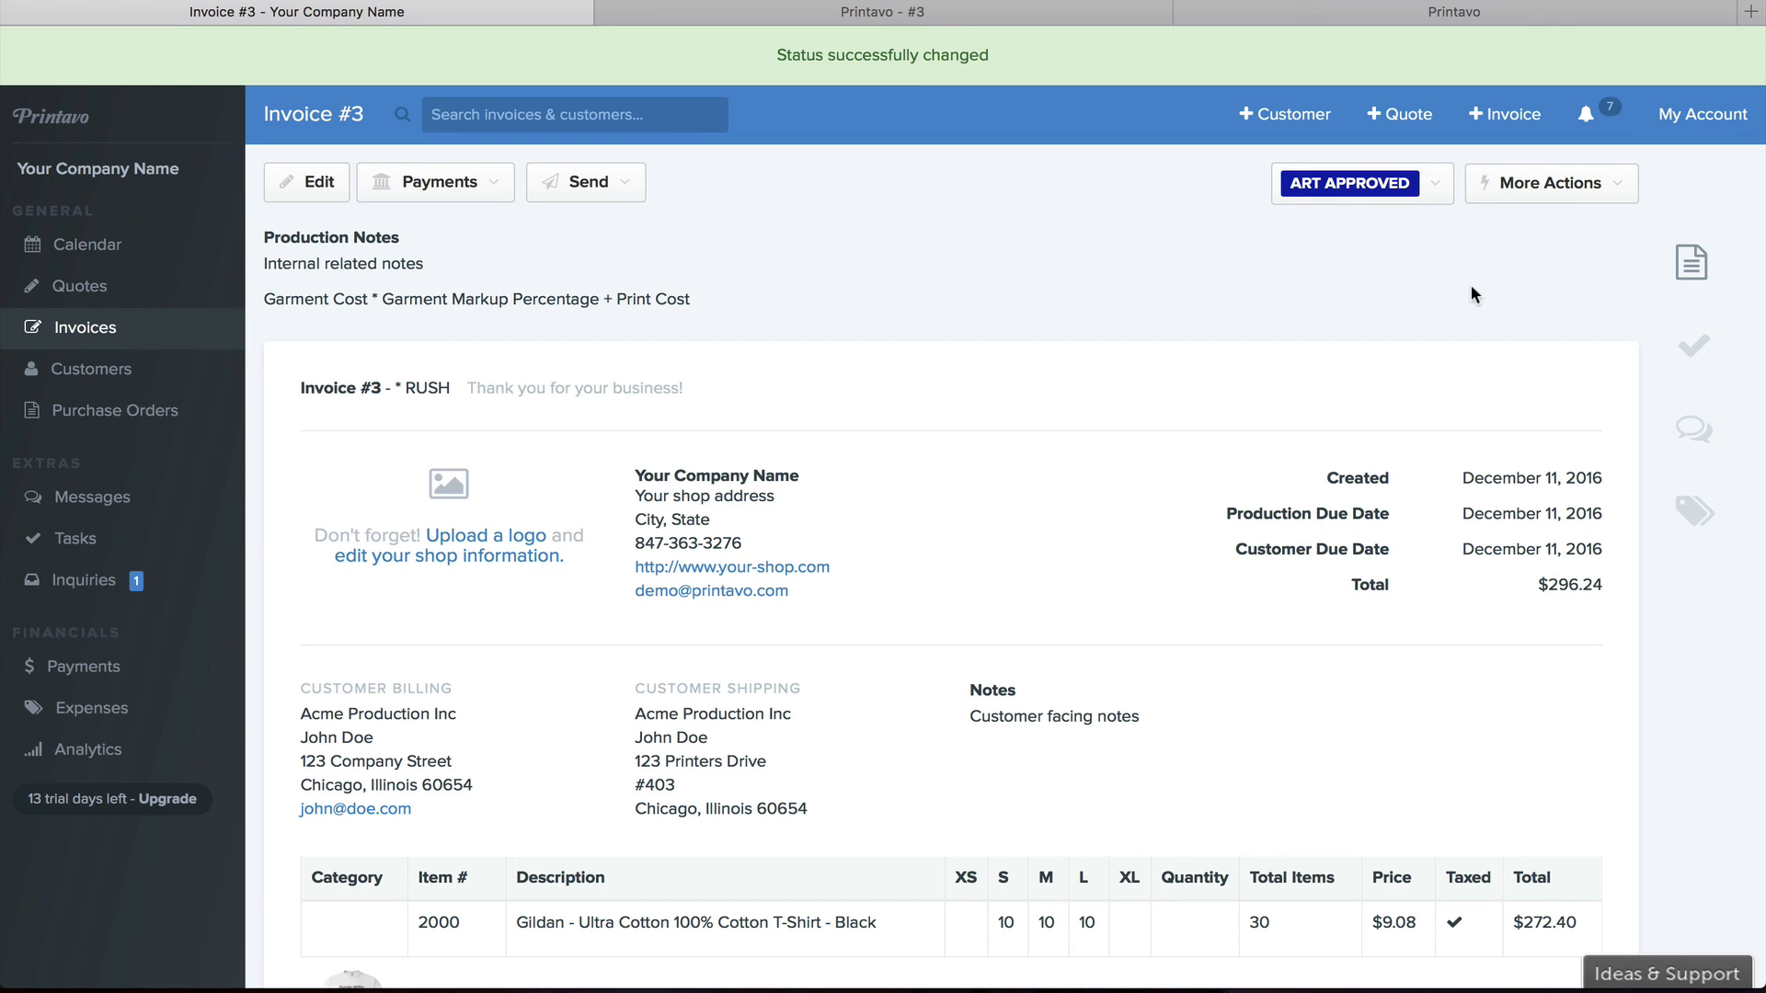
Review the History log of status changes, approval, emails and payments below the invoice
{"action": "scroll", "coordinate": [1471, 292], "scroll_direction": "down", "scroll_amount": 10}
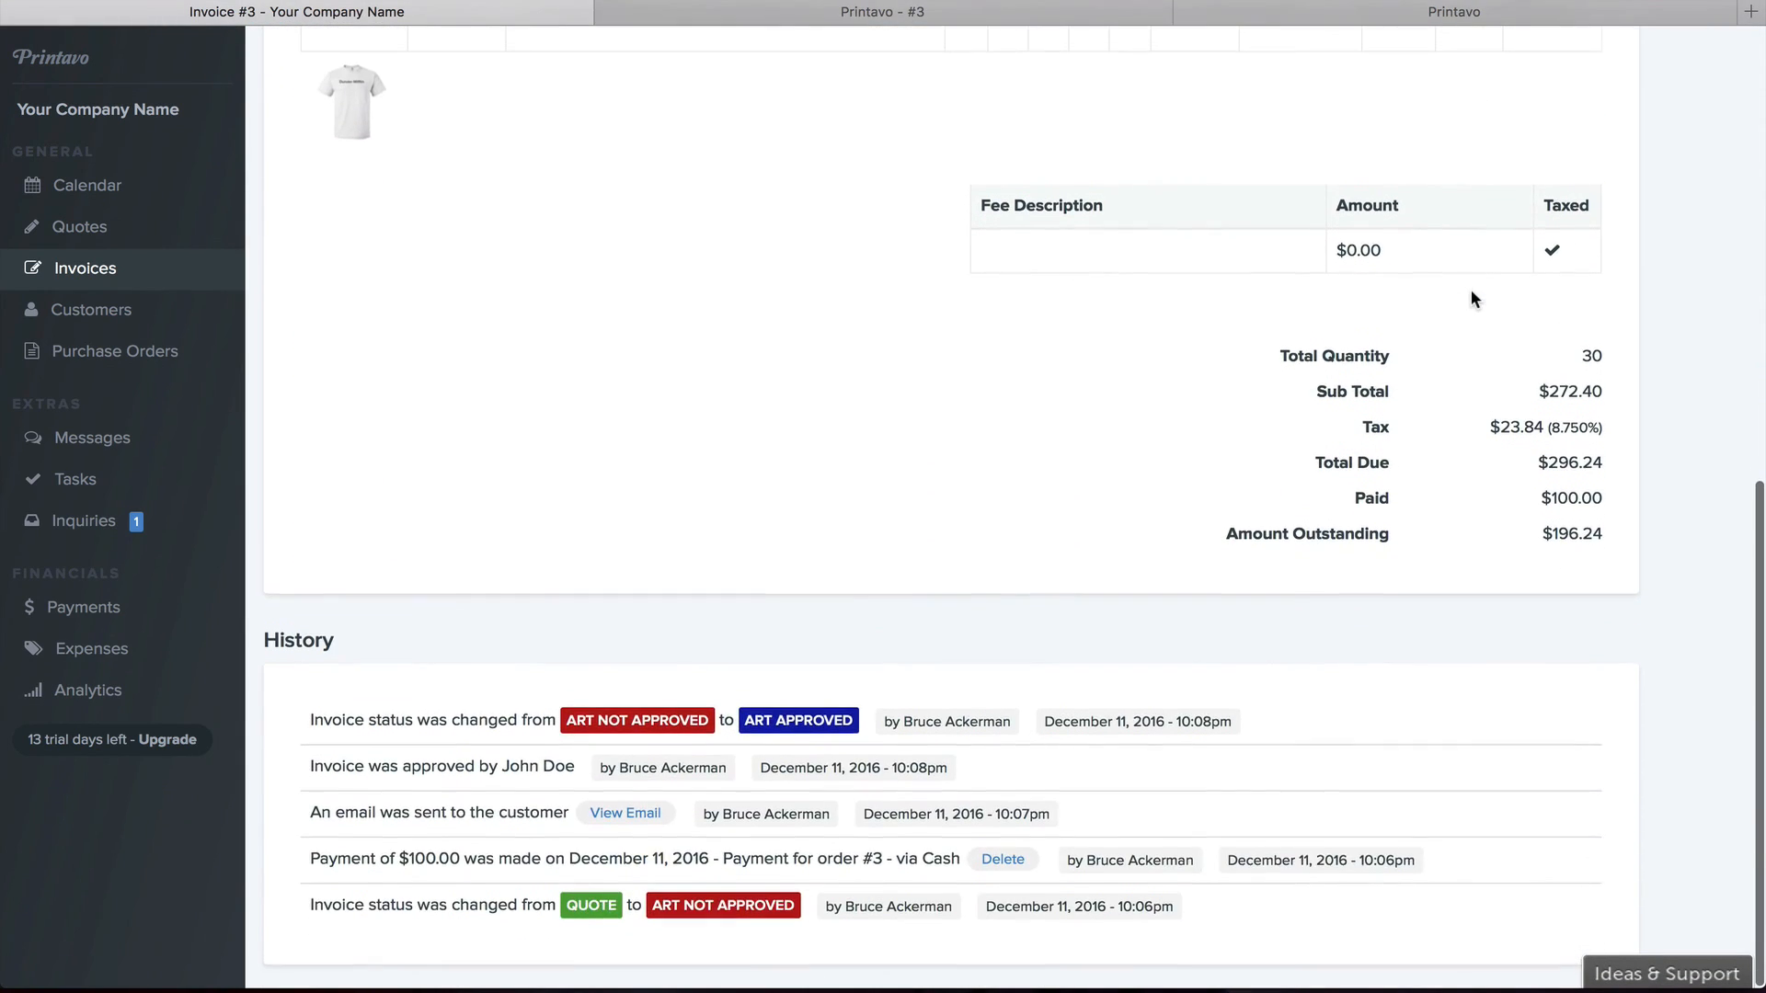
{"action": "double_click", "coordinate": [304, 644]}
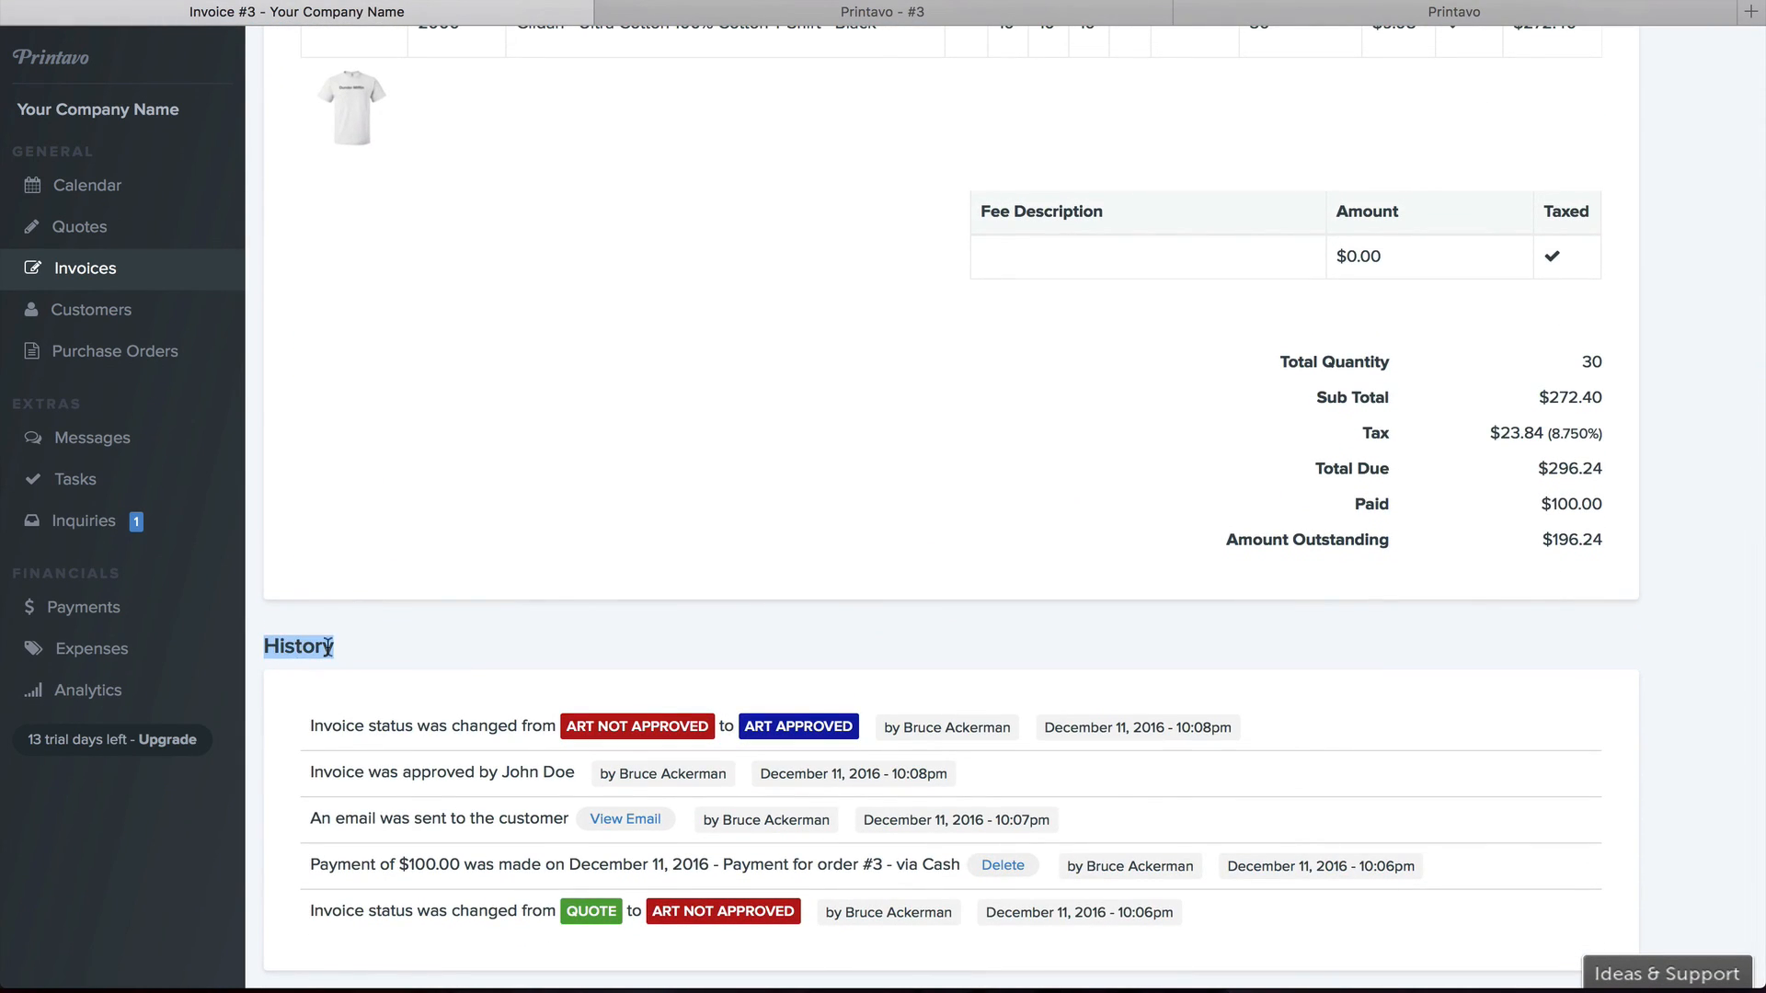
{"action": "left_click", "coordinate": [378, 641]}
{"action": "scroll", "coordinate": [957, 761], "scroll_direction": "up", "scroll_amount": 10}
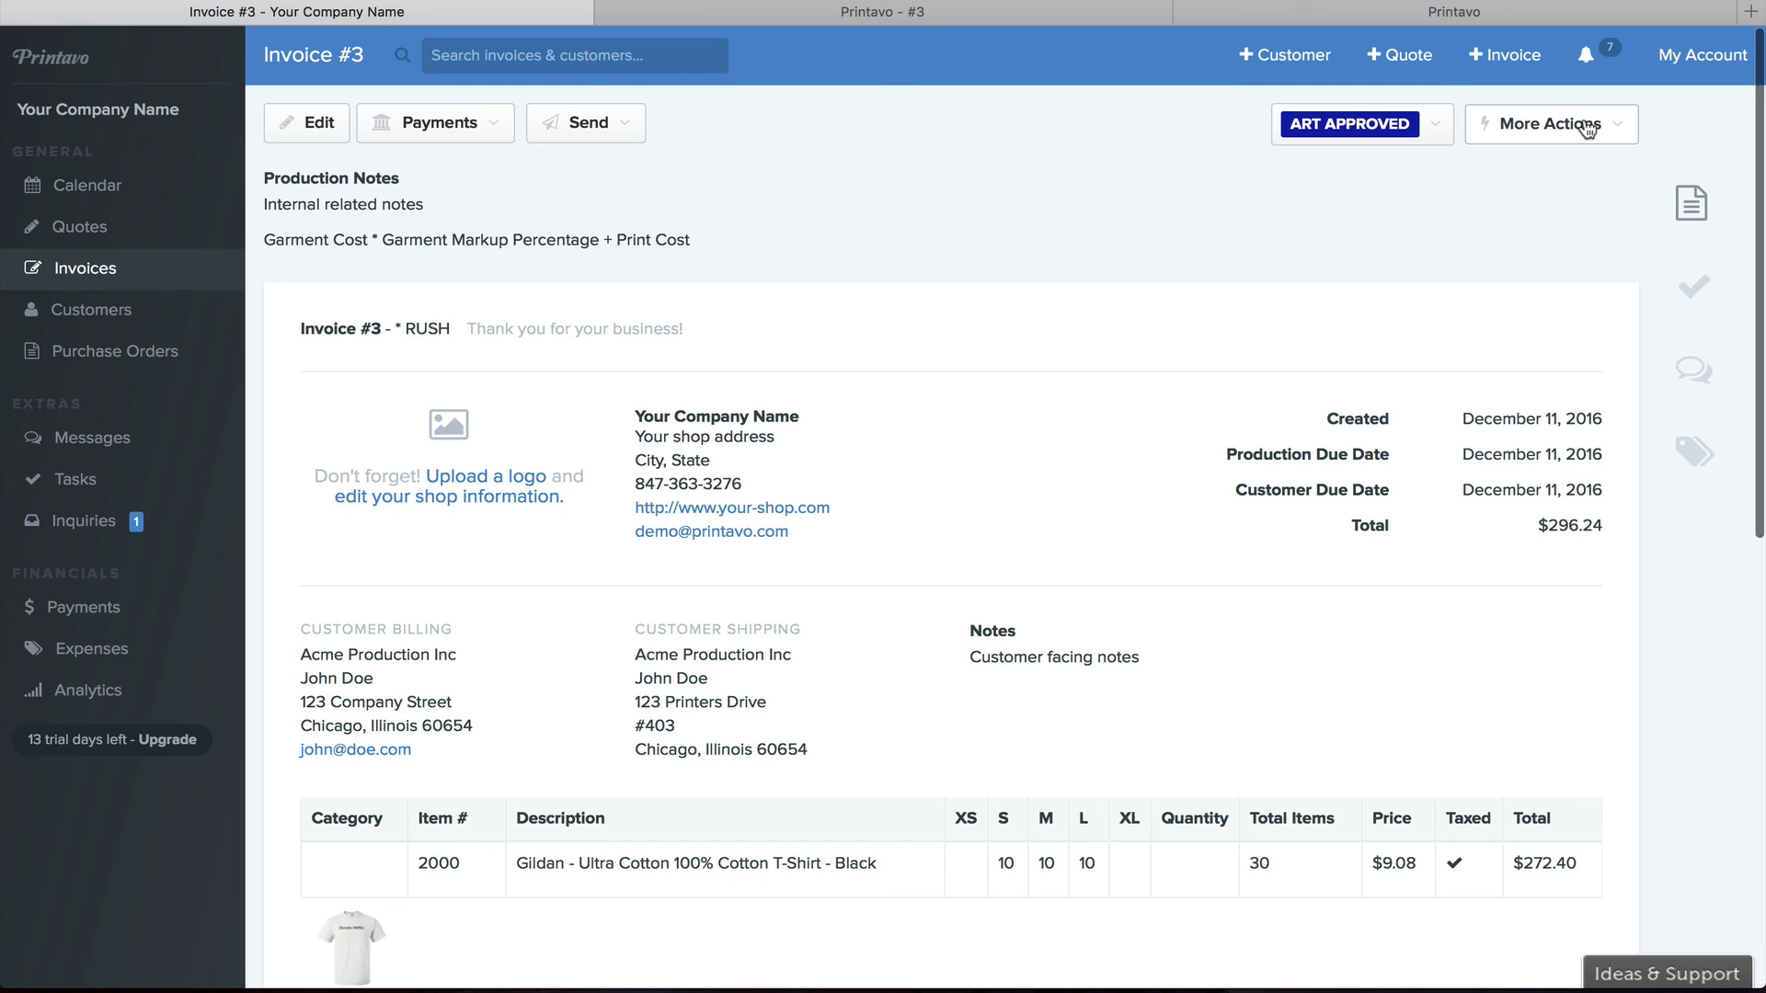
Mark the invoice's line items as "Need Ordering", check the label under the T-shirt item and review the remaining invoice actions
{"action": "left_click", "coordinate": [1588, 129]}
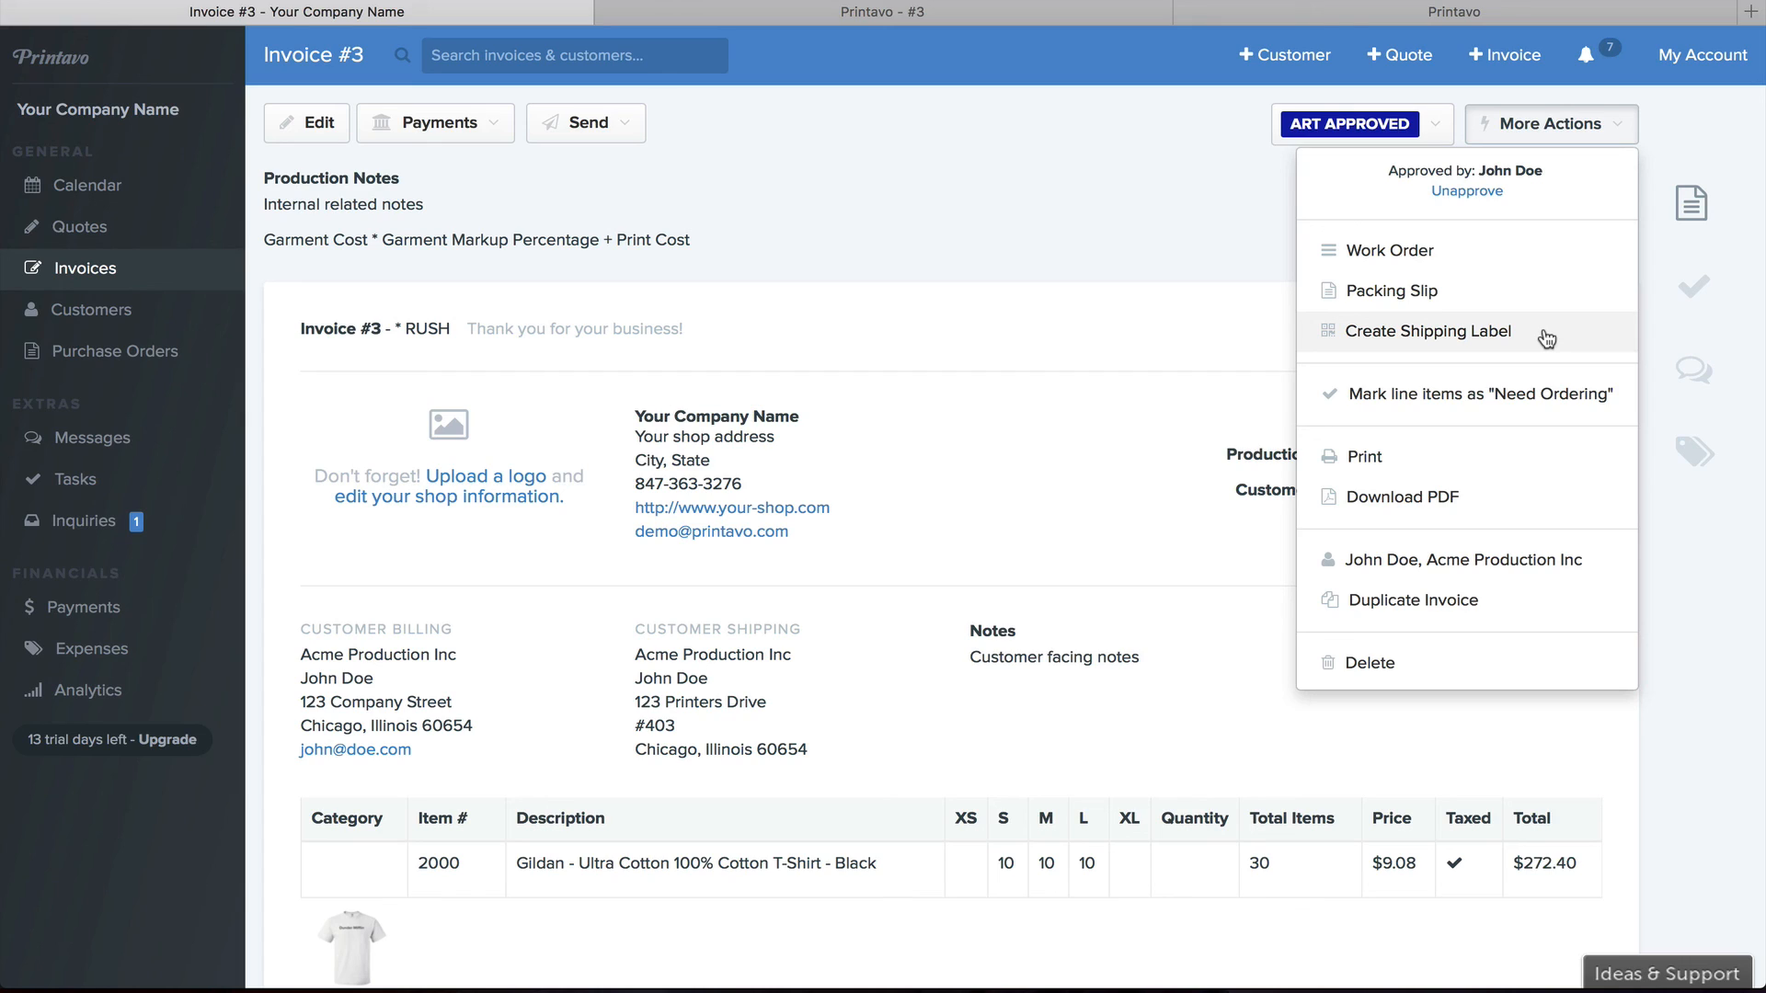
{"action": "left_click", "coordinate": [1545, 393]}
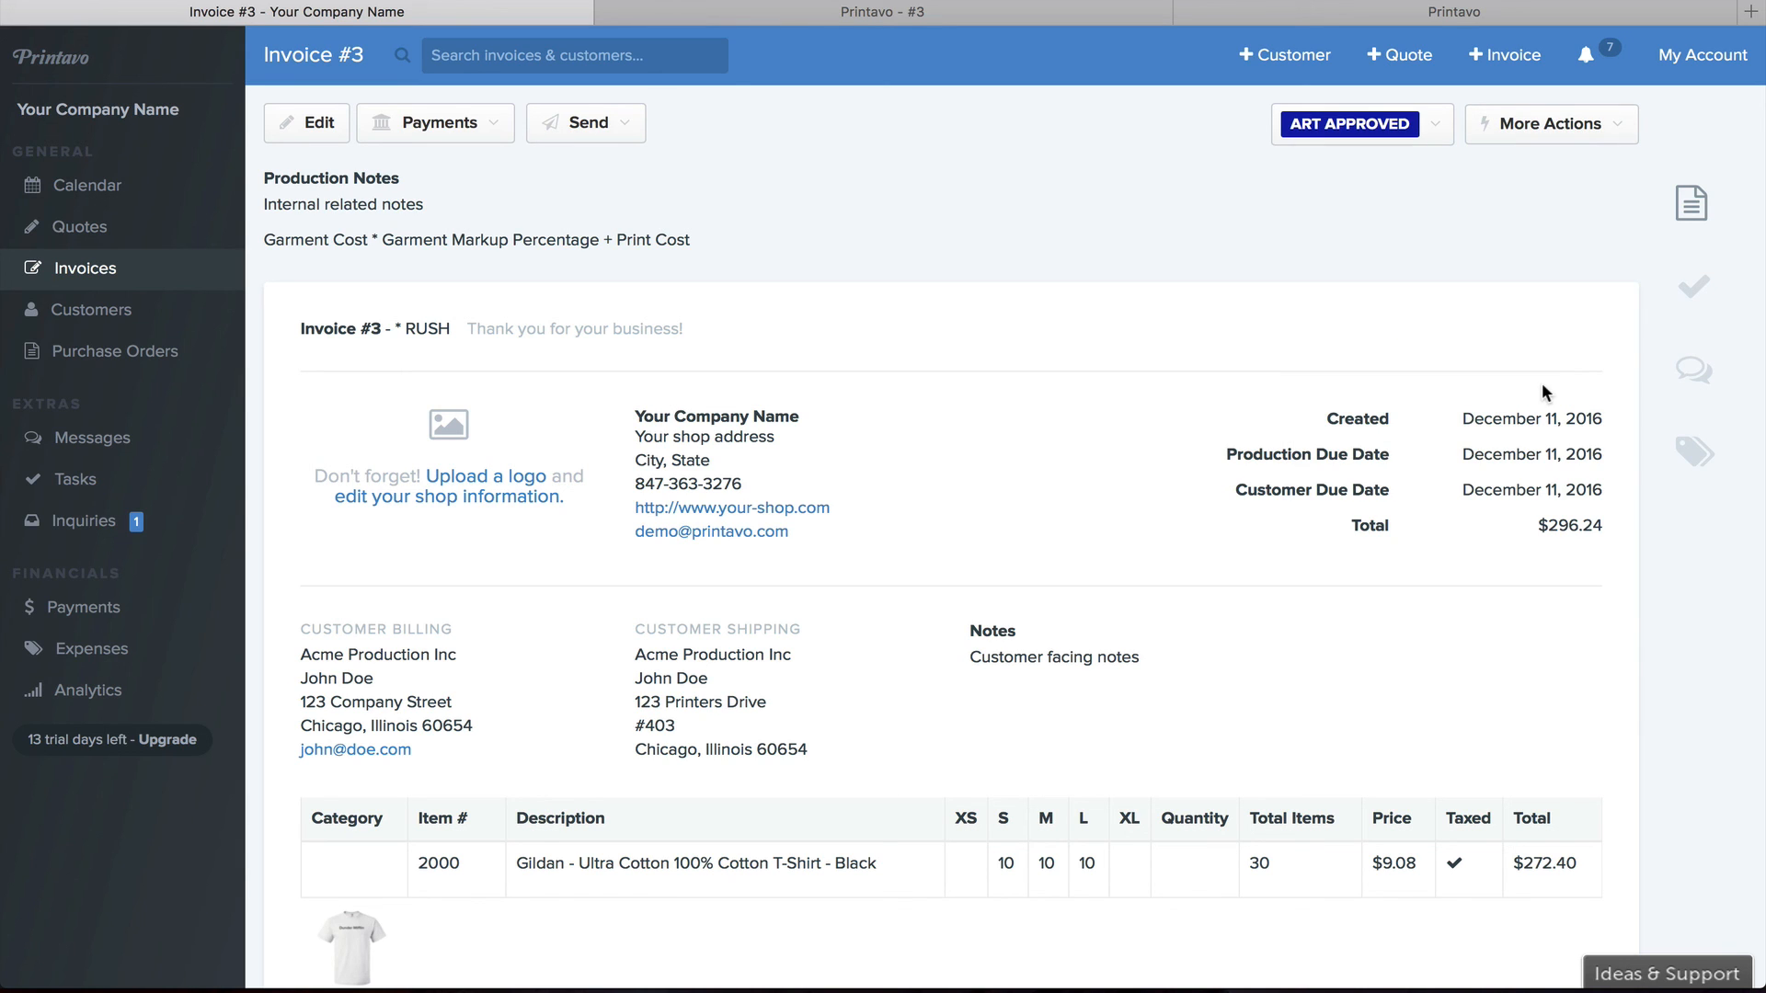
{"action": "scroll", "coordinate": [1541, 383], "scroll_direction": "down", "scroll_amount": 3}
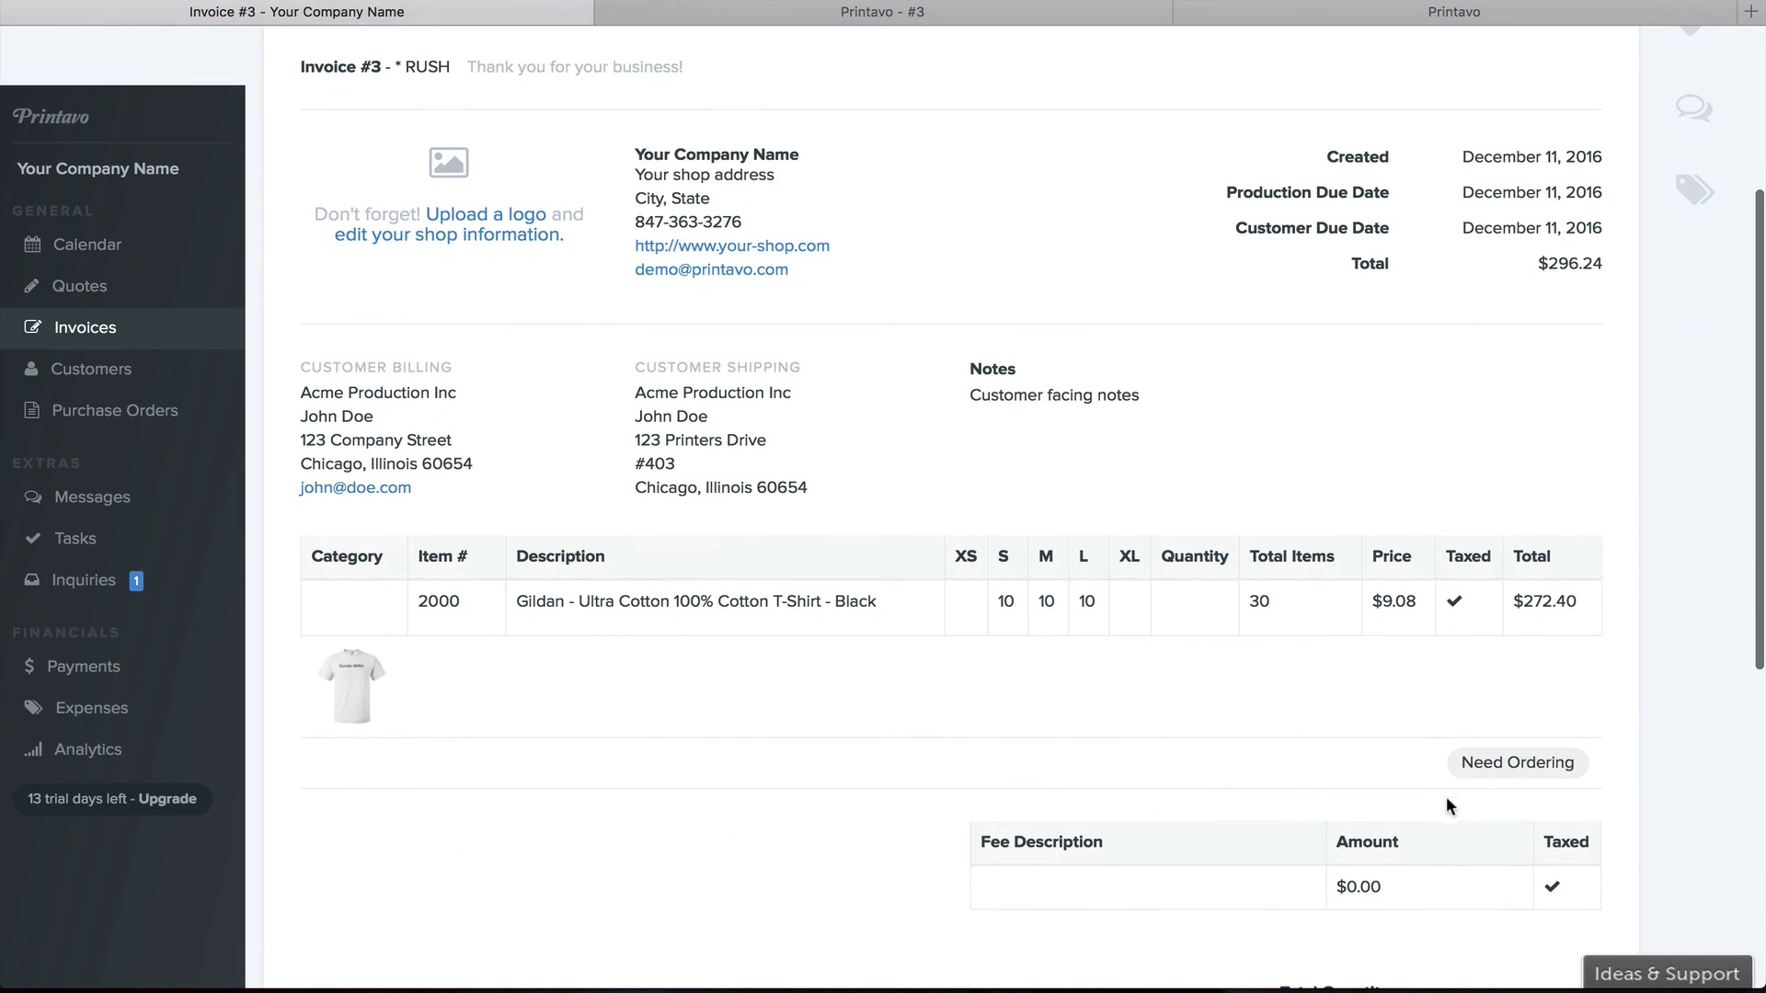
{"action": "left_click_drag", "start_coordinate": [1459, 765], "coordinate": [1576, 773]}
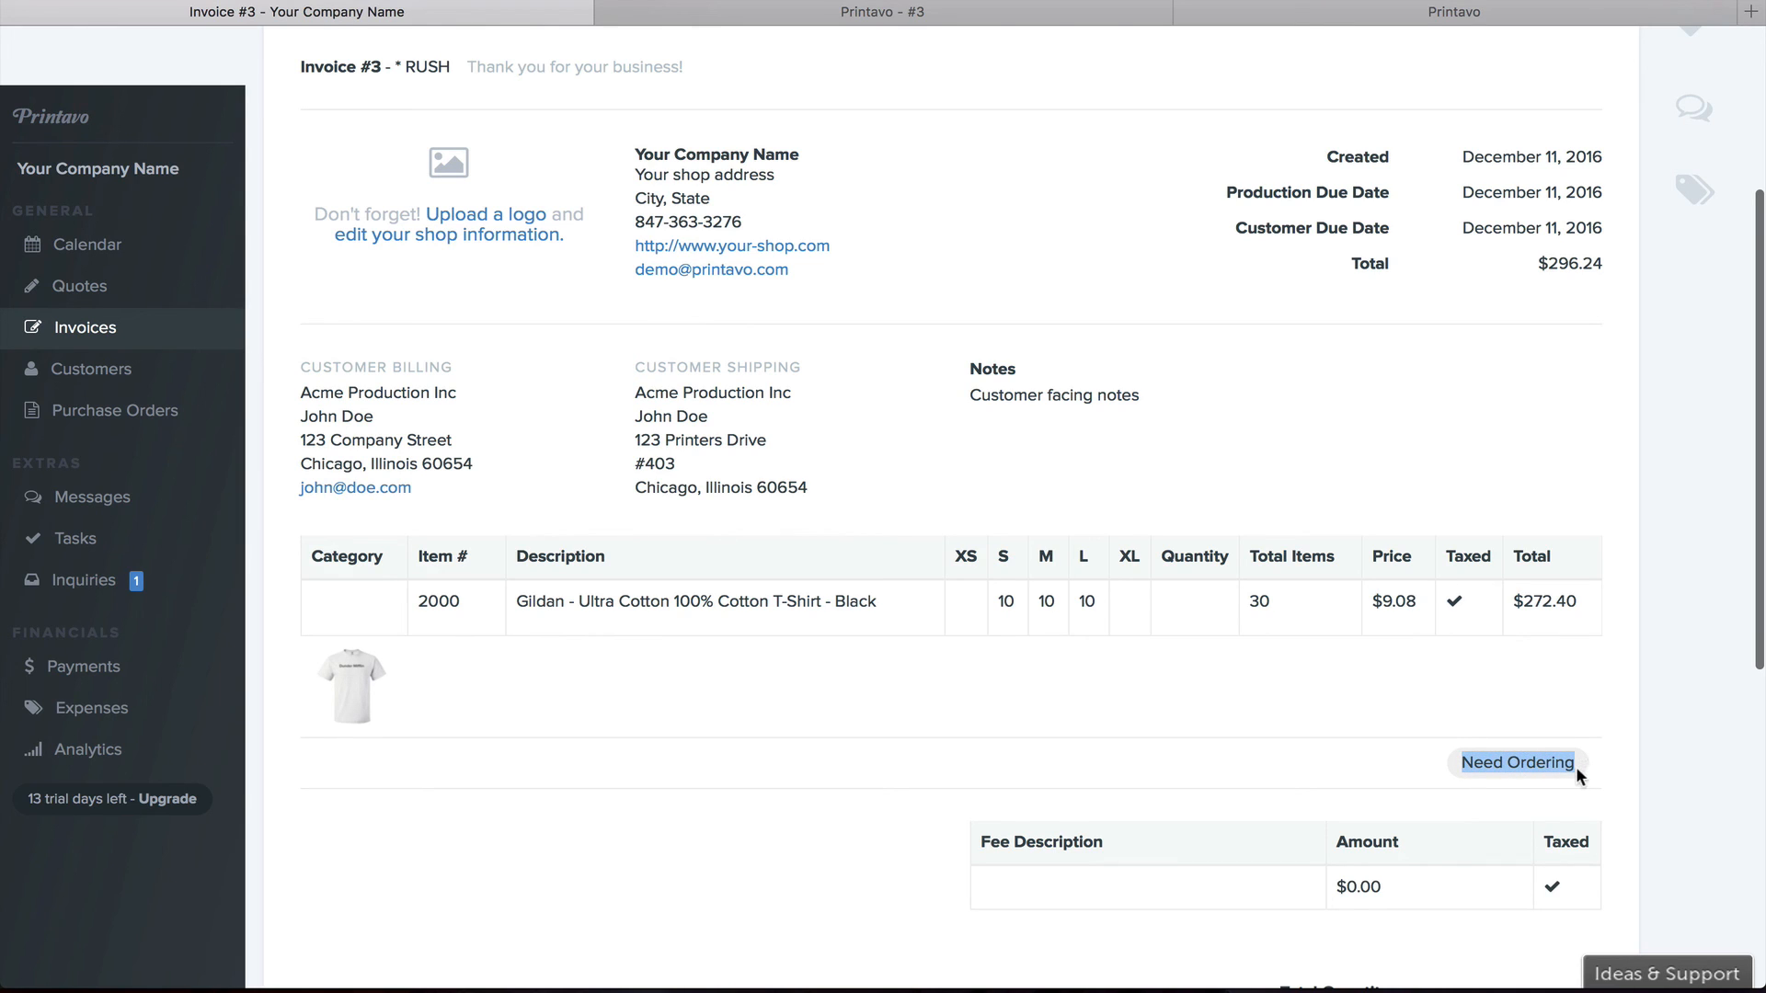
{"action": "left_click", "coordinate": [1575, 773]}
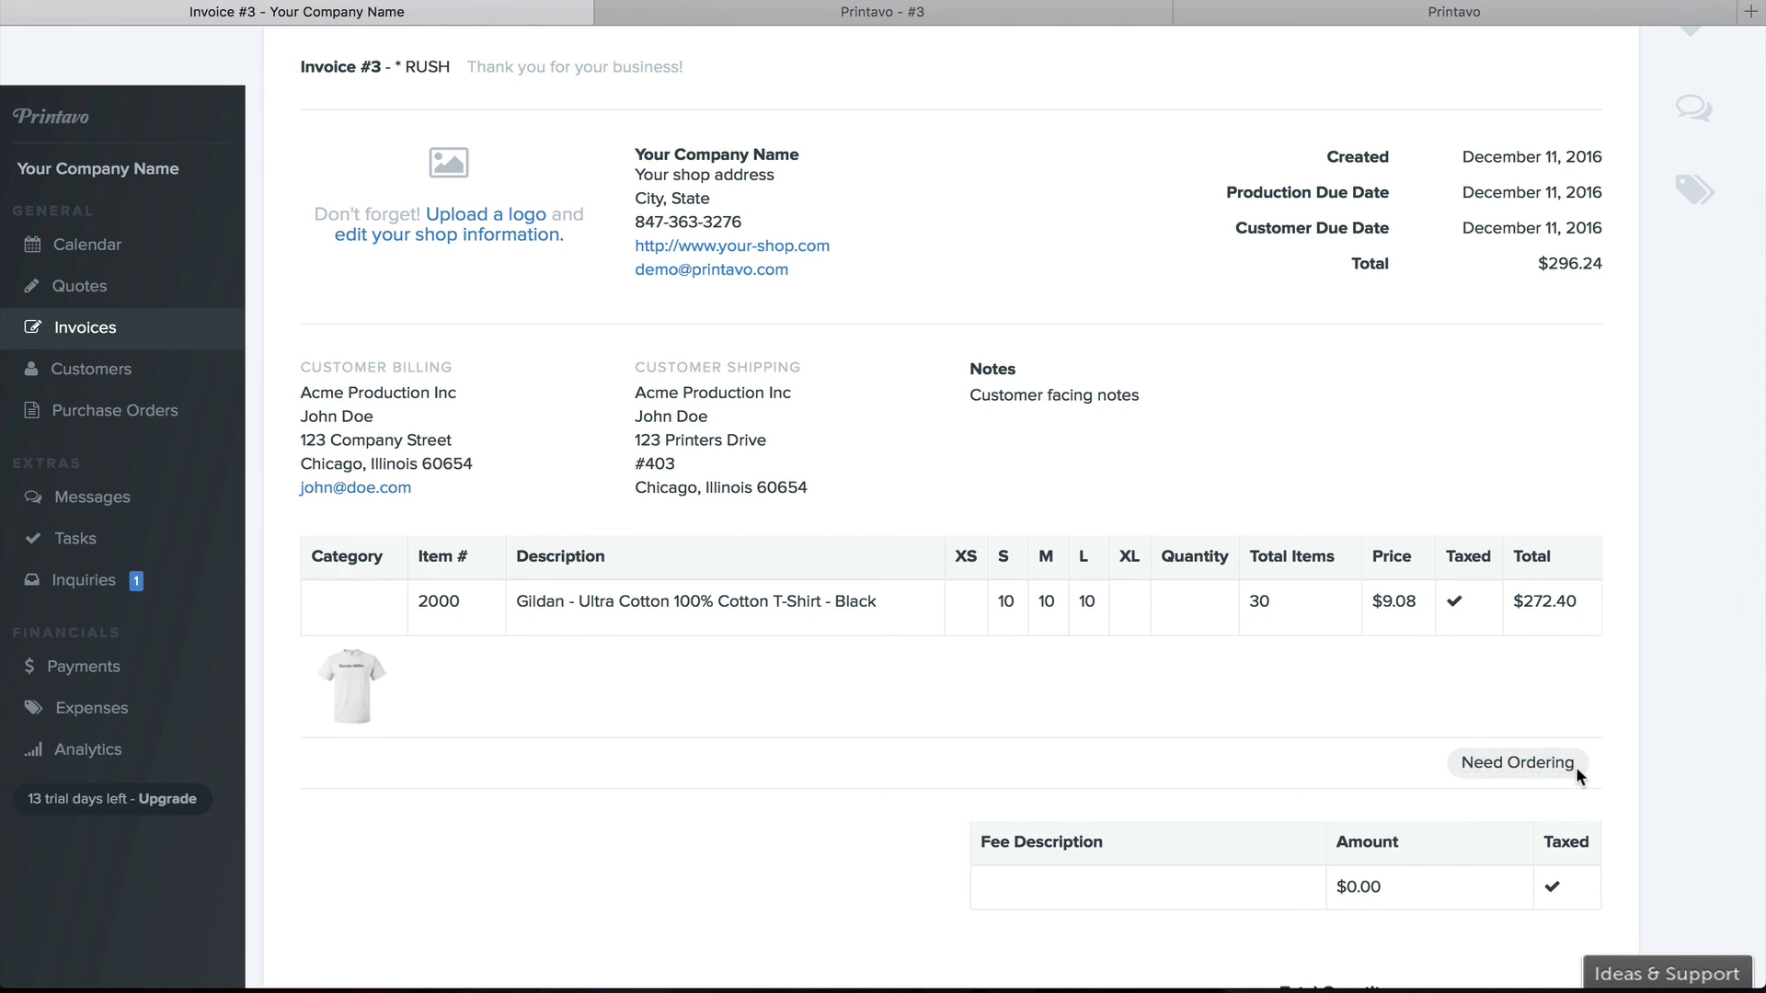
{"action": "scroll", "coordinate": [1575, 765], "scroll_direction": "up", "scroll_amount": 4}
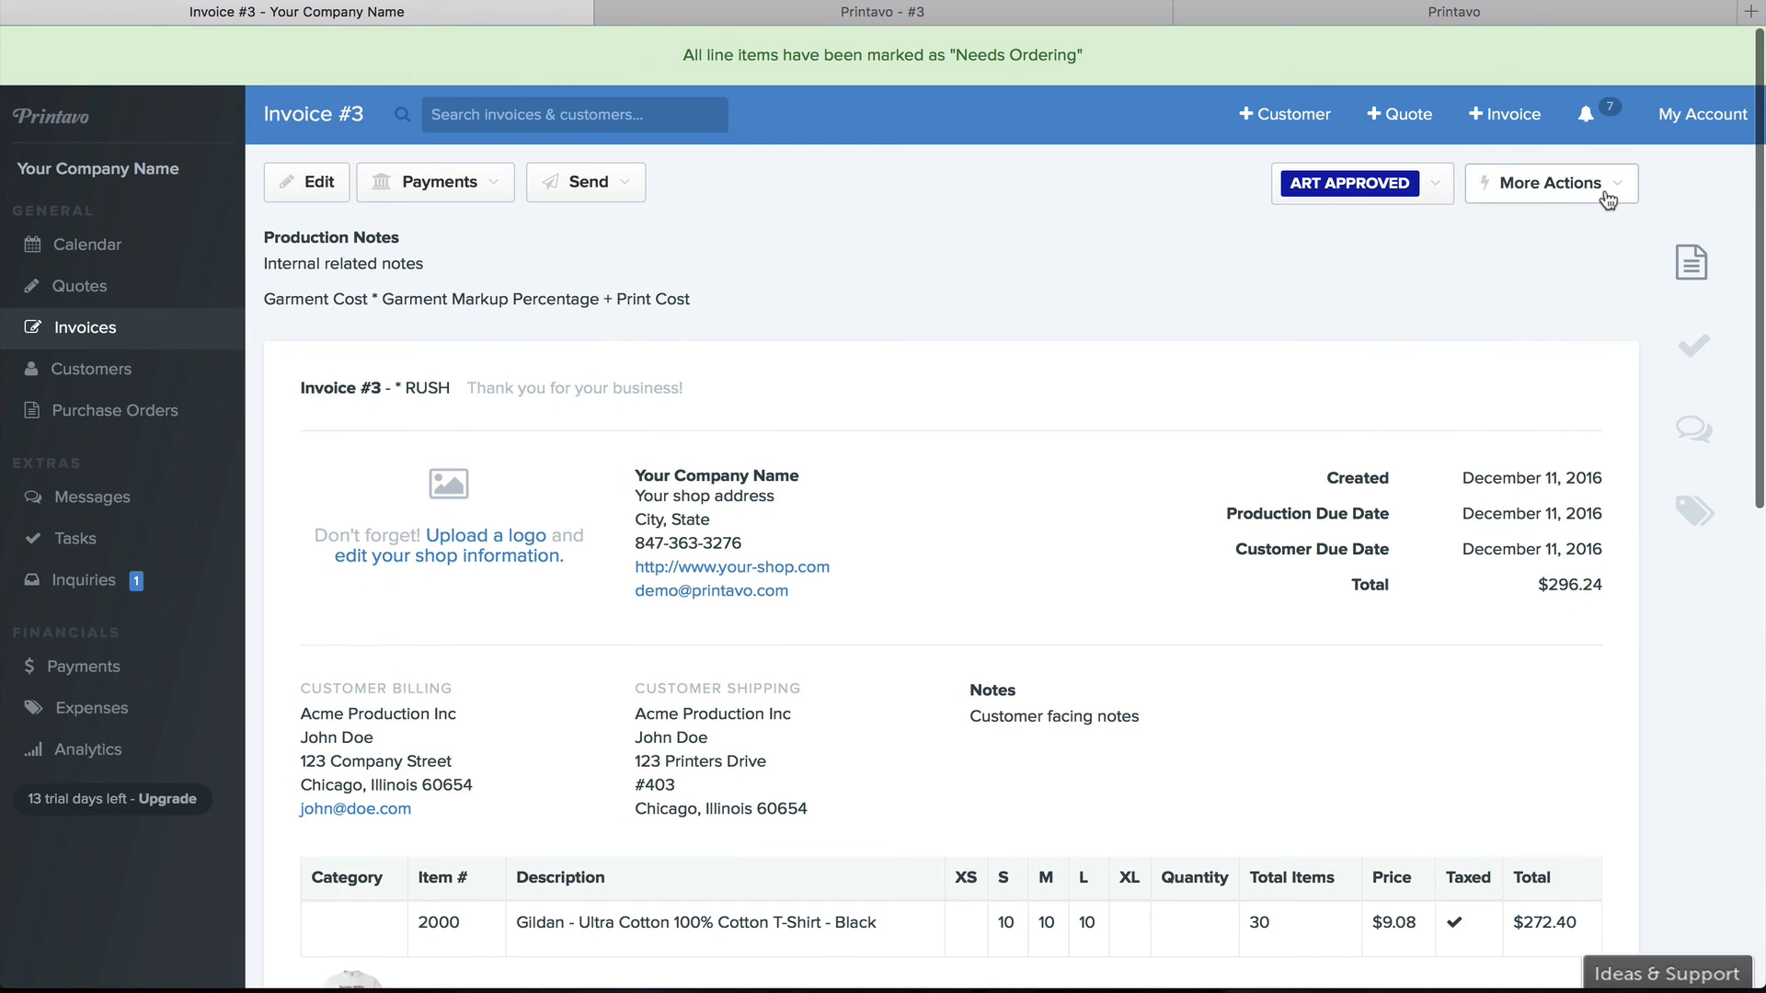
{"action": "left_click", "coordinate": [1605, 188]}
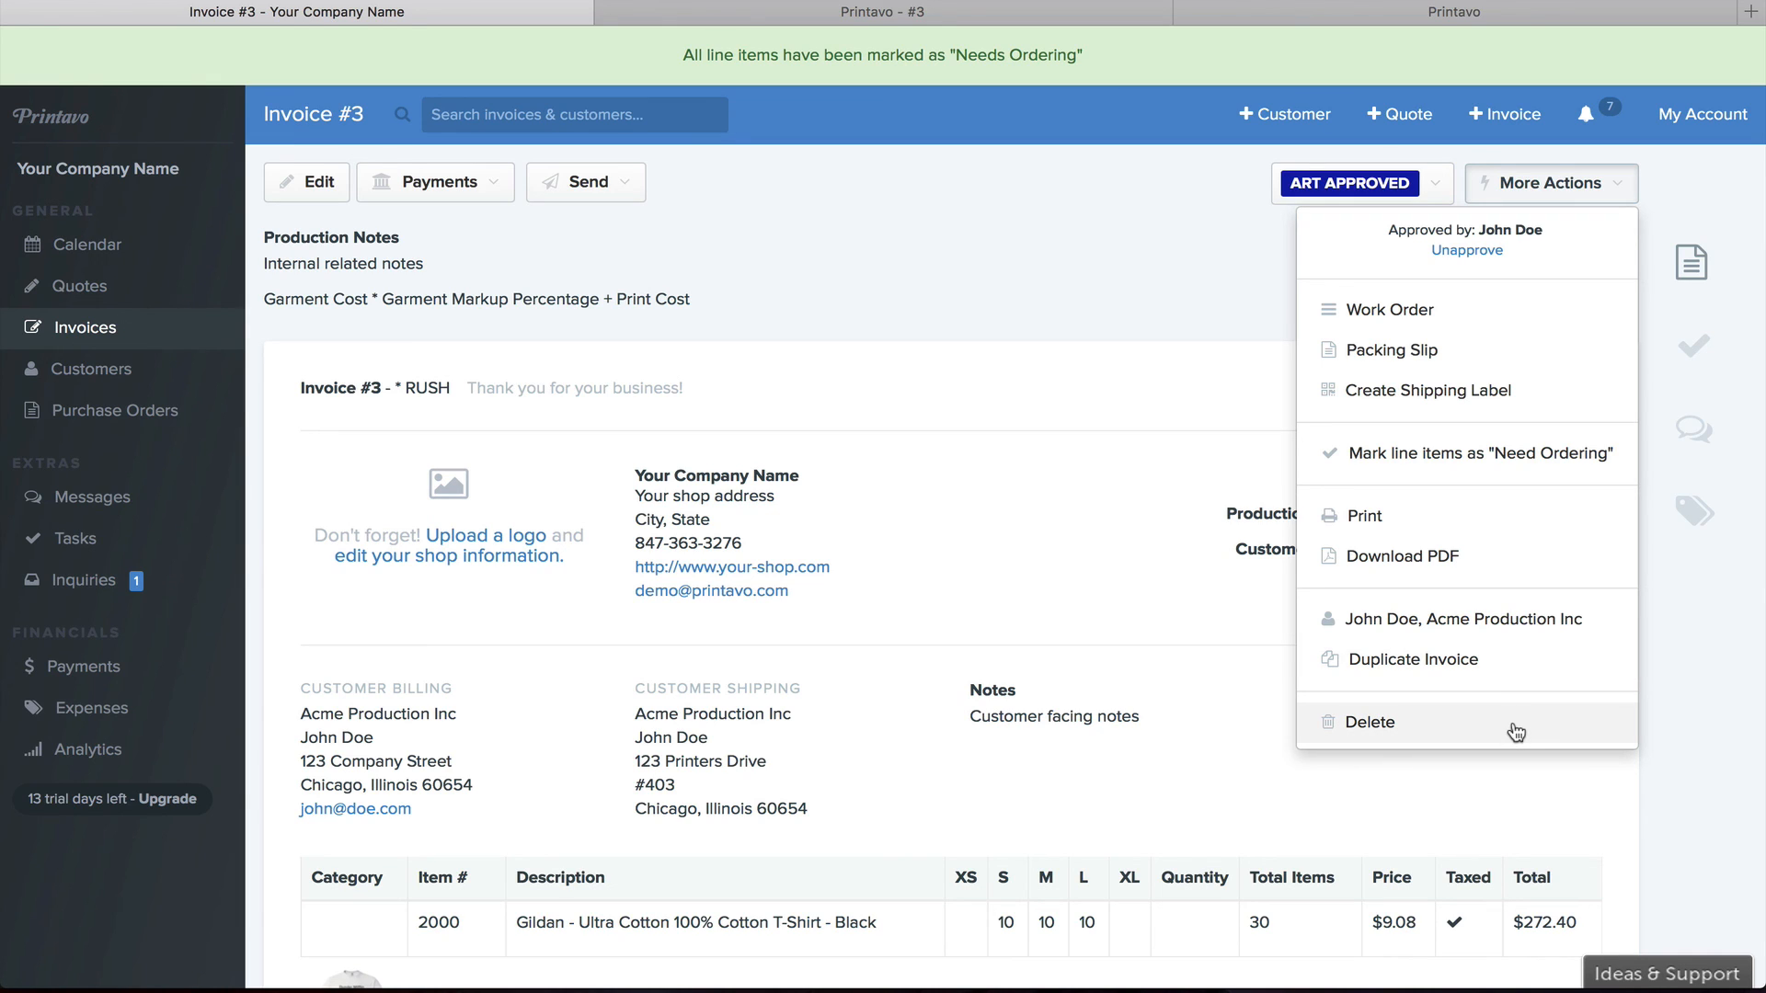
{"action": "left_click", "coordinate": [1692, 703]}
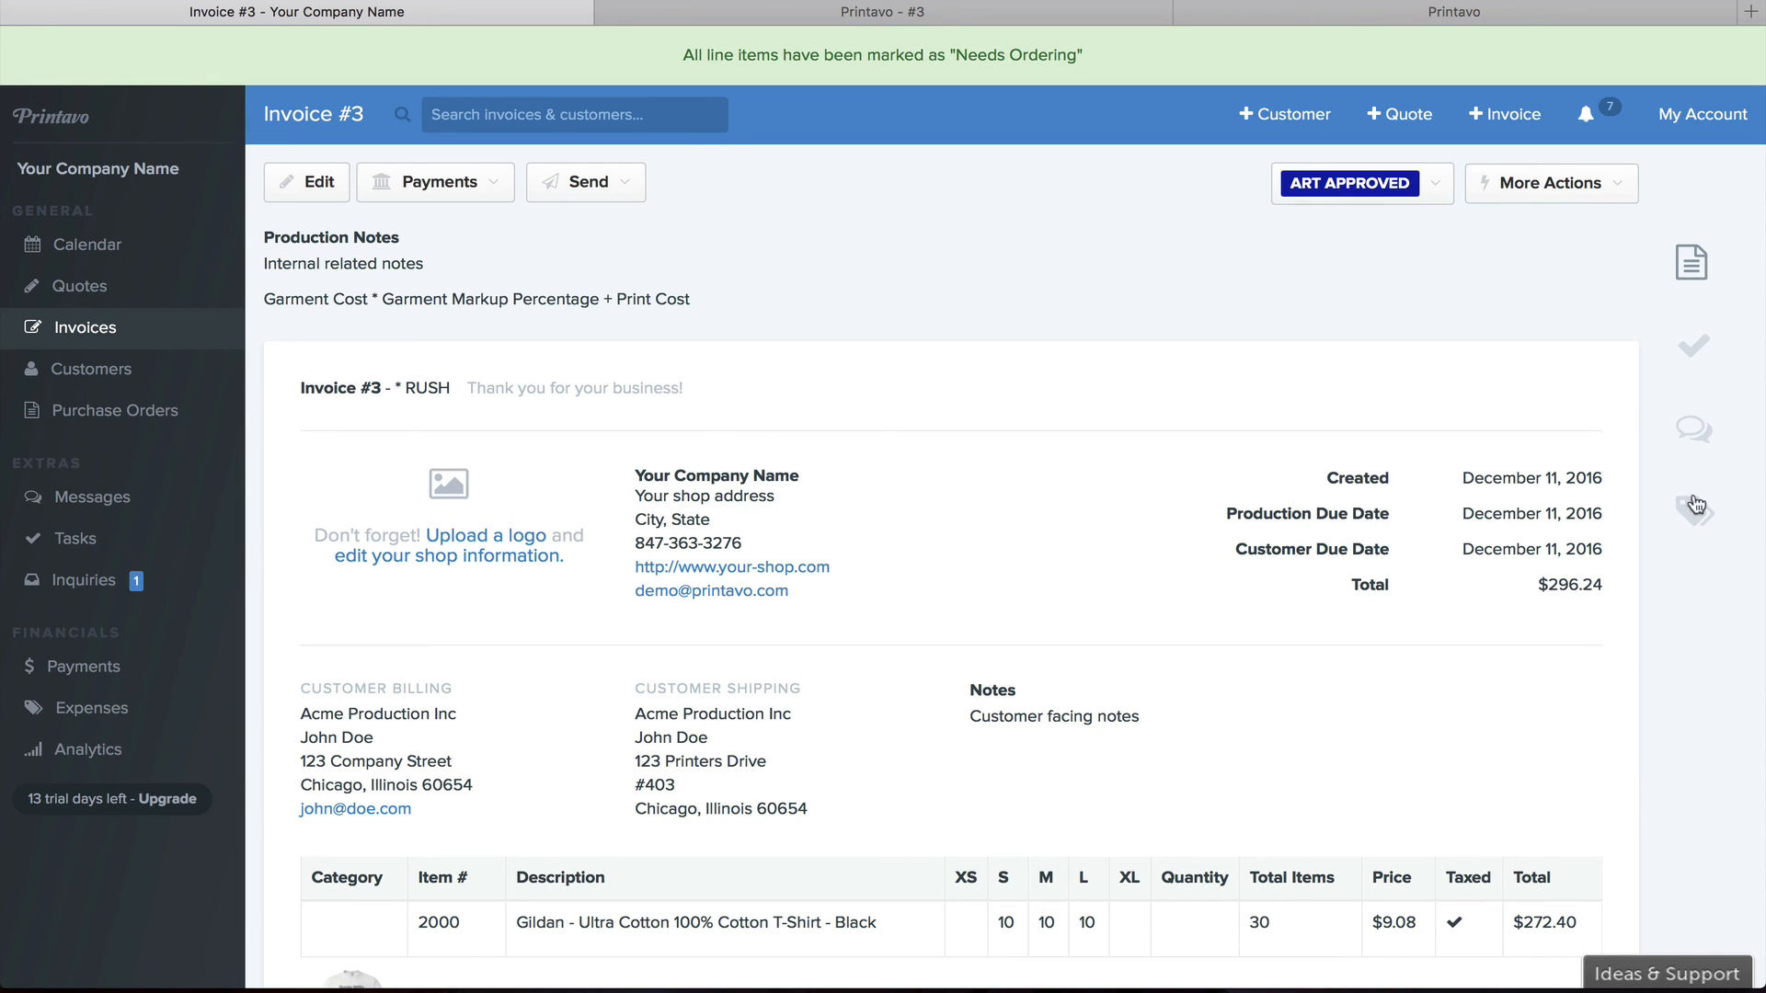
Add the task "Mix ink / prep screens" to the invoice
{"action": "left_click", "coordinate": [1697, 349]}
{"action": "left_click", "coordinate": [701, 303]}
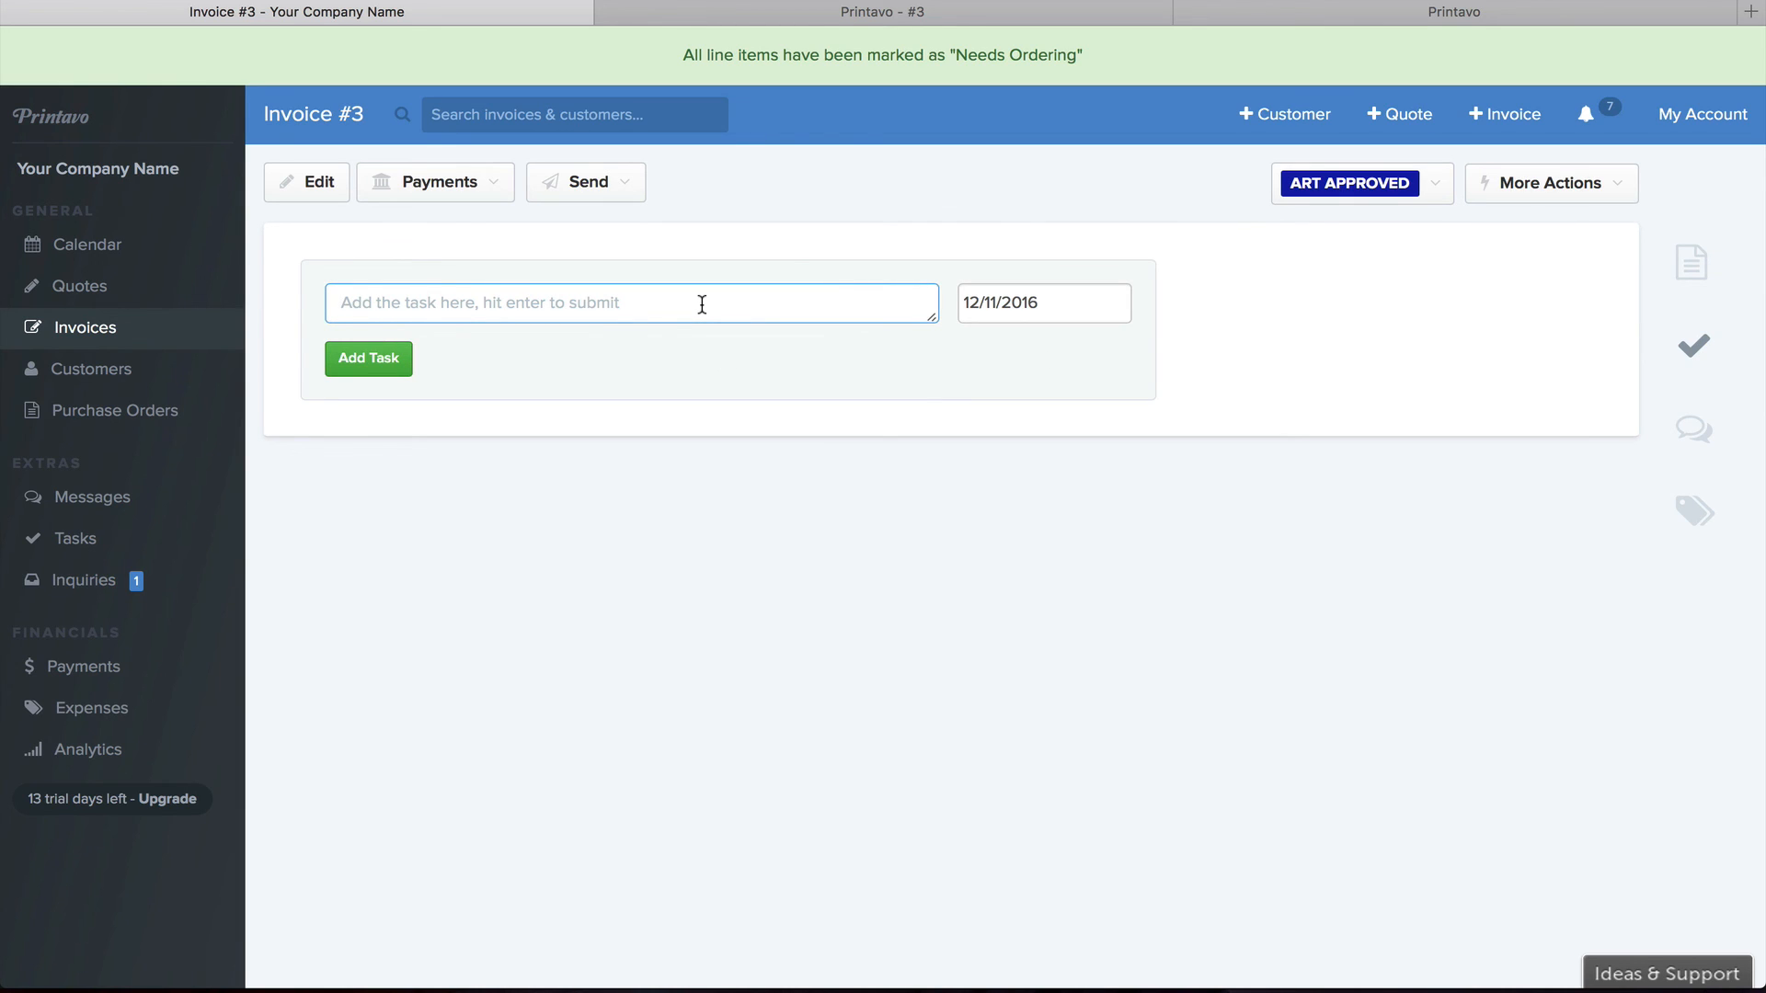
{"action": "type", "text": "Mix"}
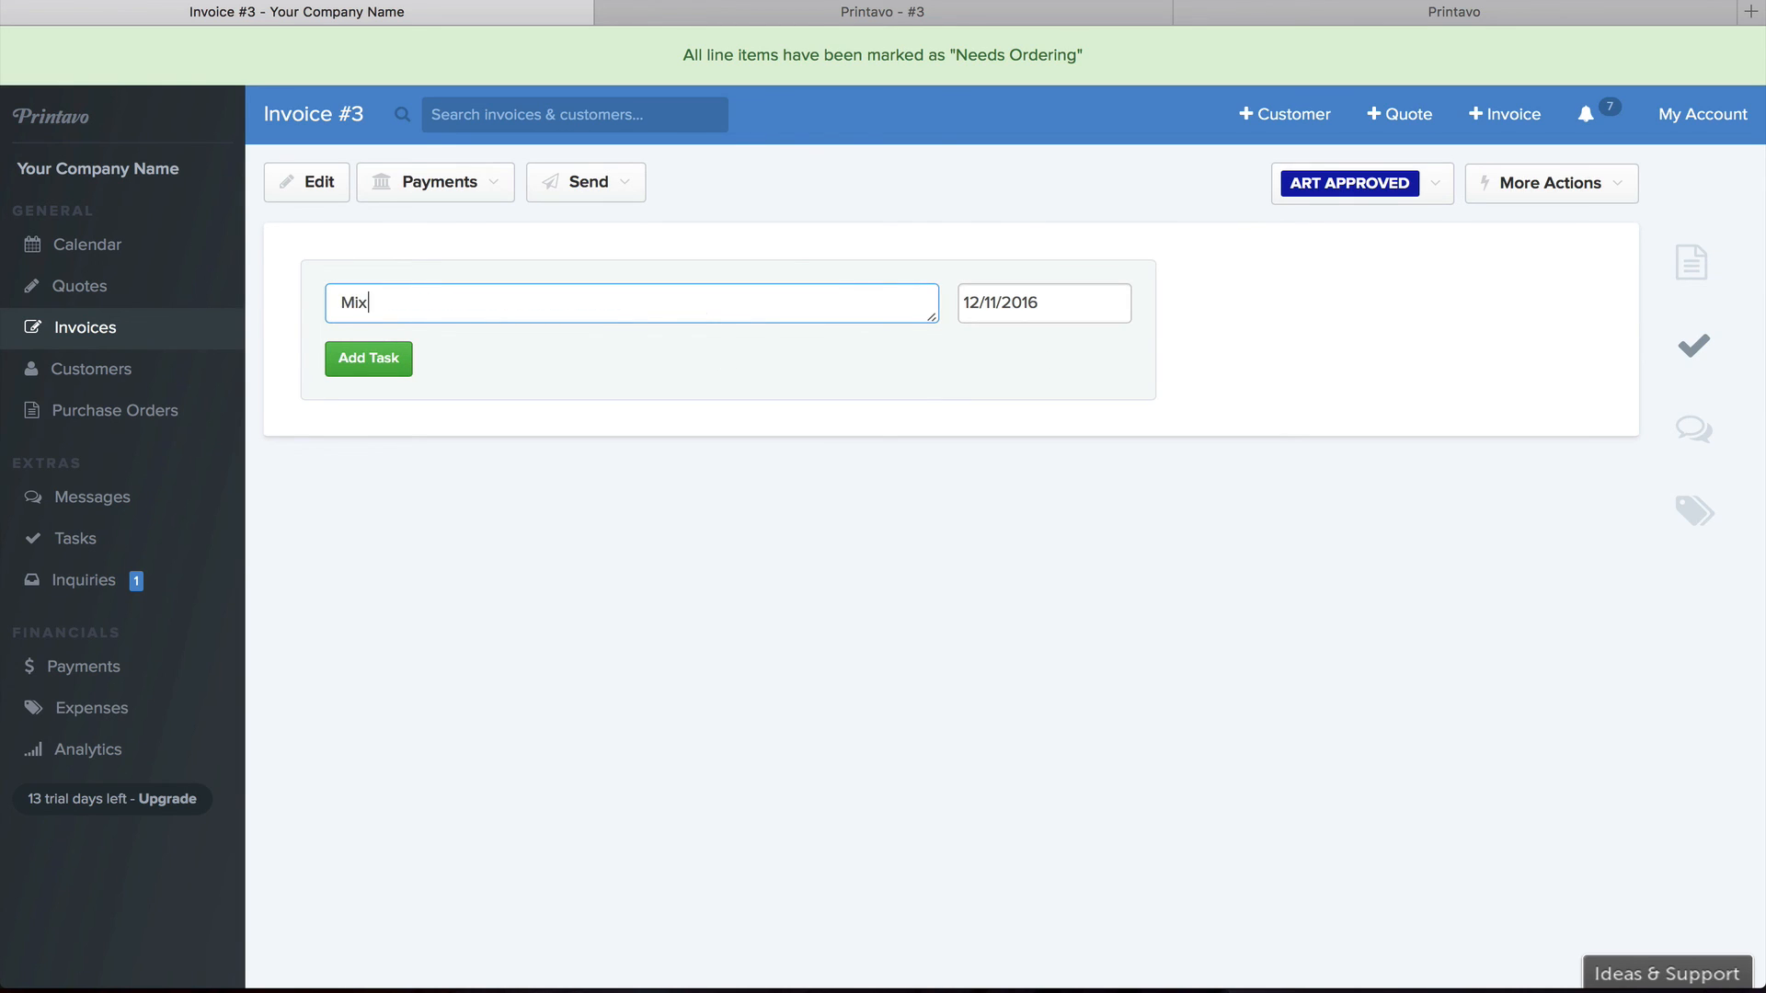
{"action": "type", "text": " ink / prep screens"}
{"action": "left_click", "coordinate": [400, 363]}
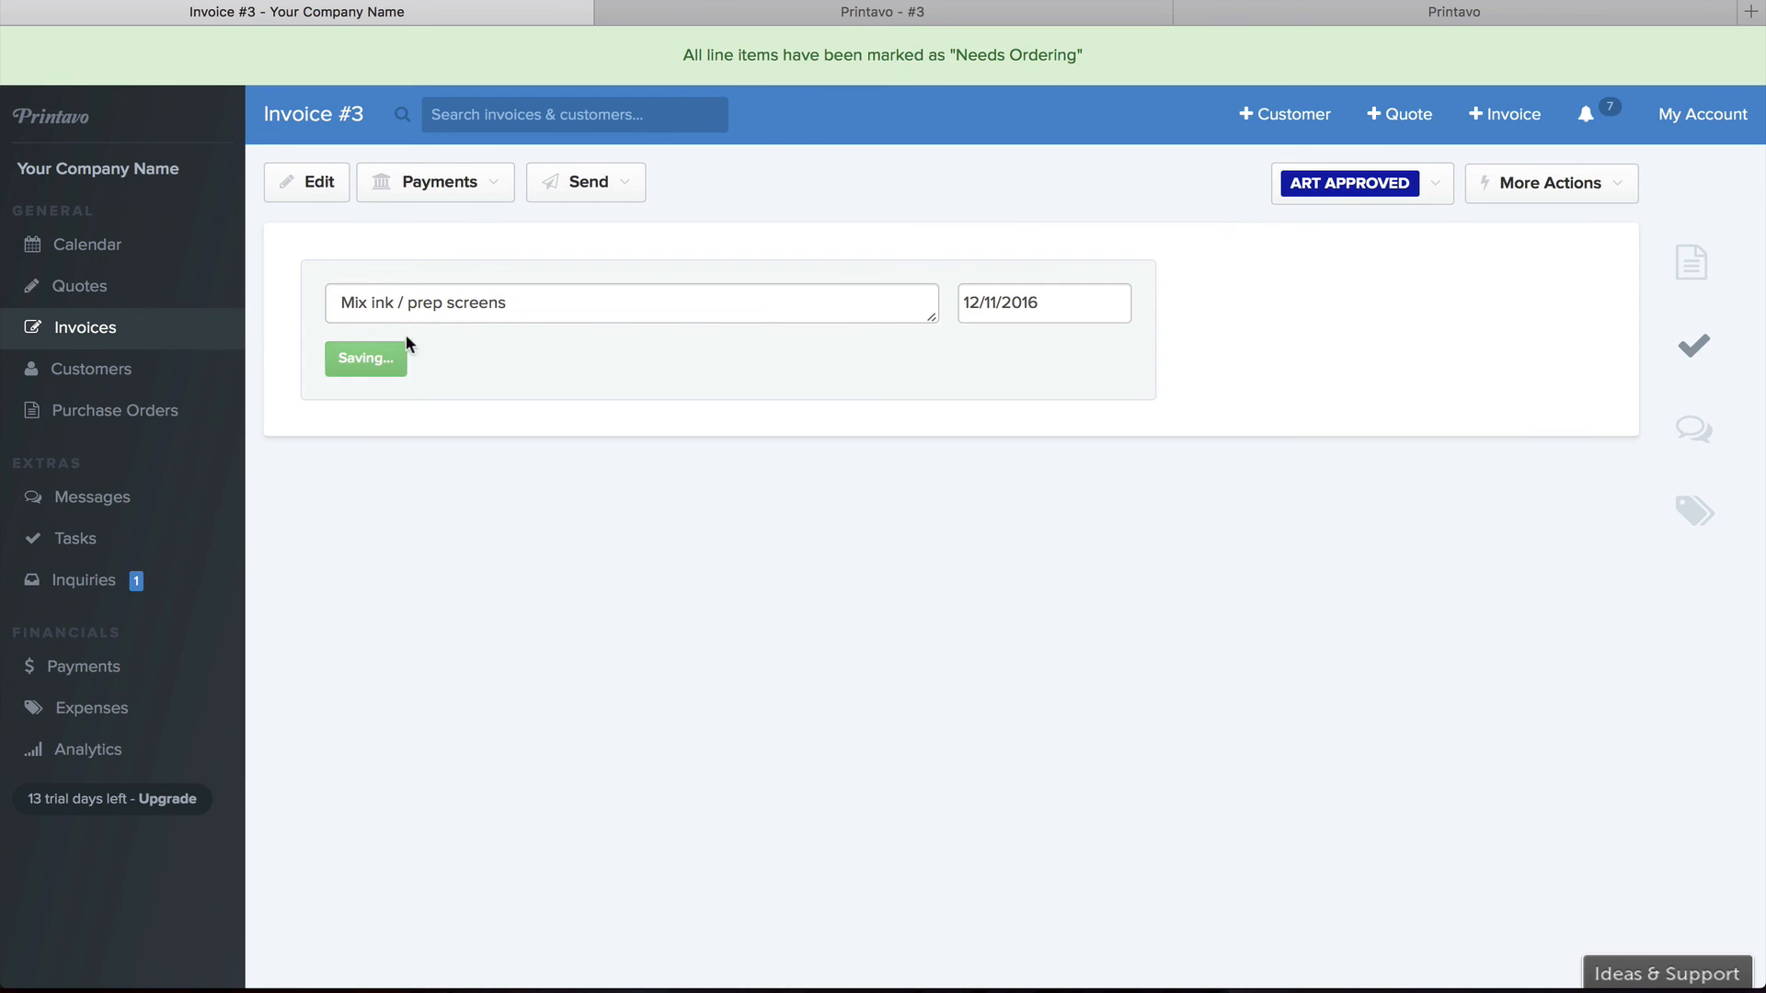
Check who the "Mix ink / prep screens" task can be assigned to and add a second task, "Count garments", to the invoice
{"action": "left_click", "coordinate": [558, 283]}
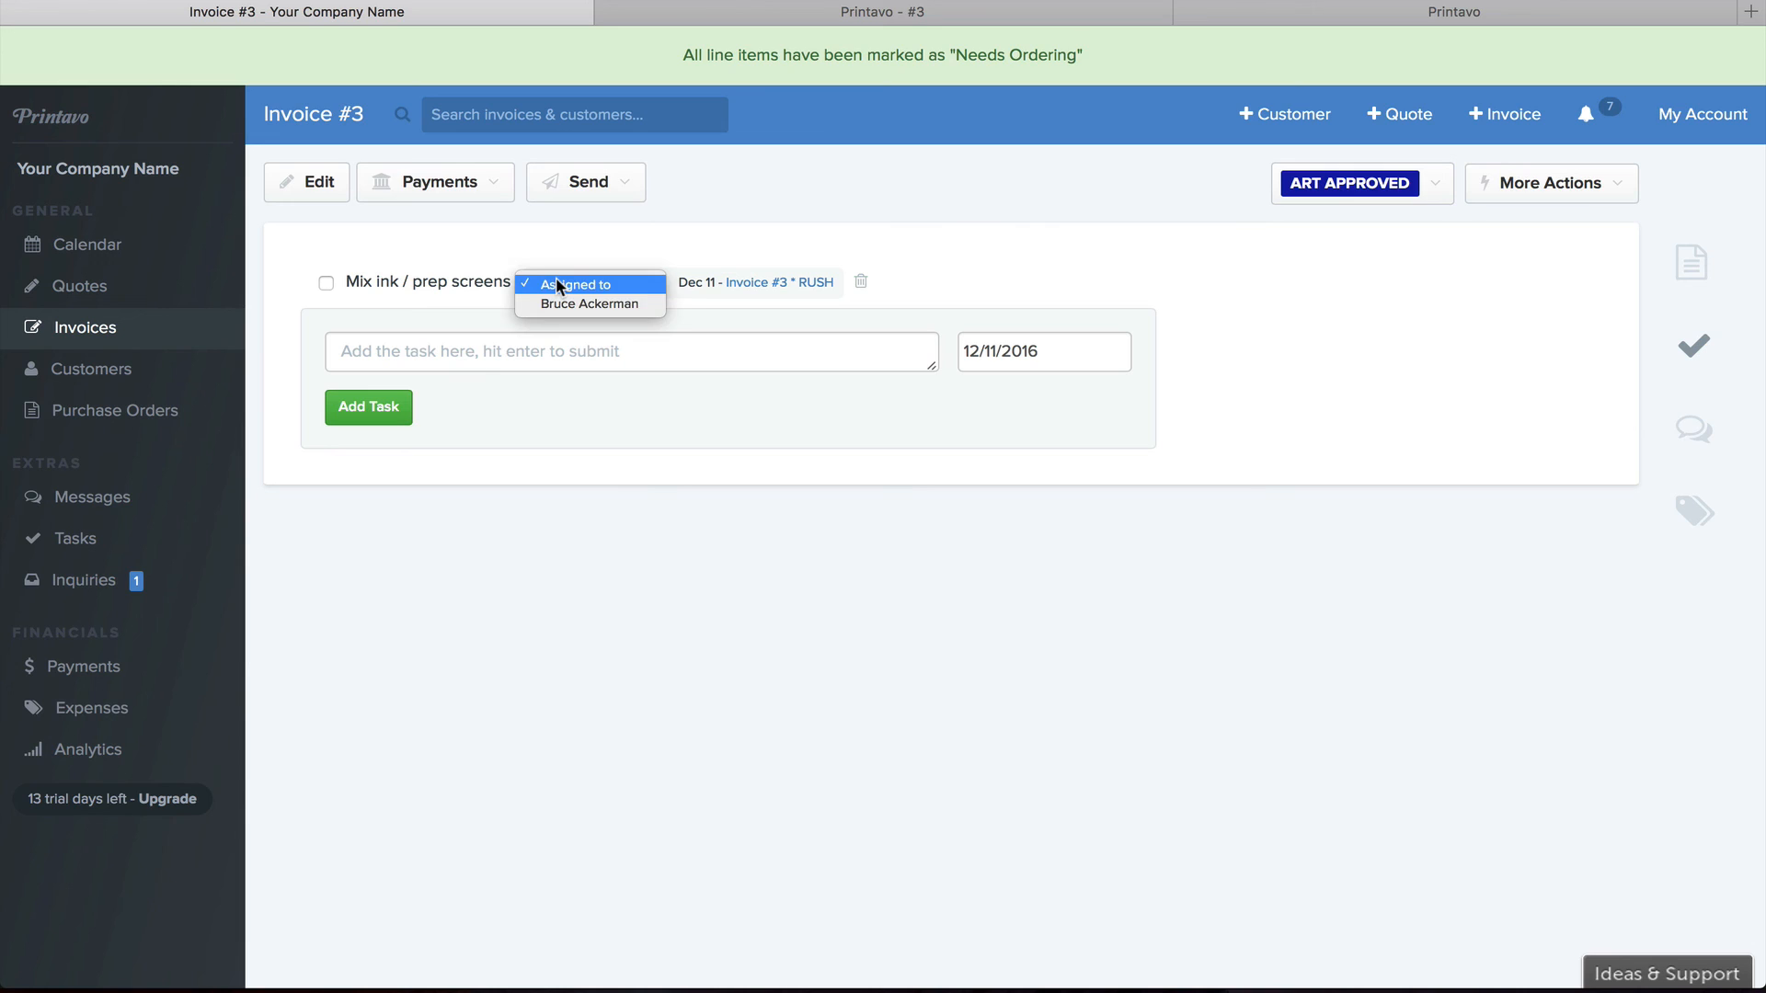
{"action": "left_click", "coordinate": [557, 285]}
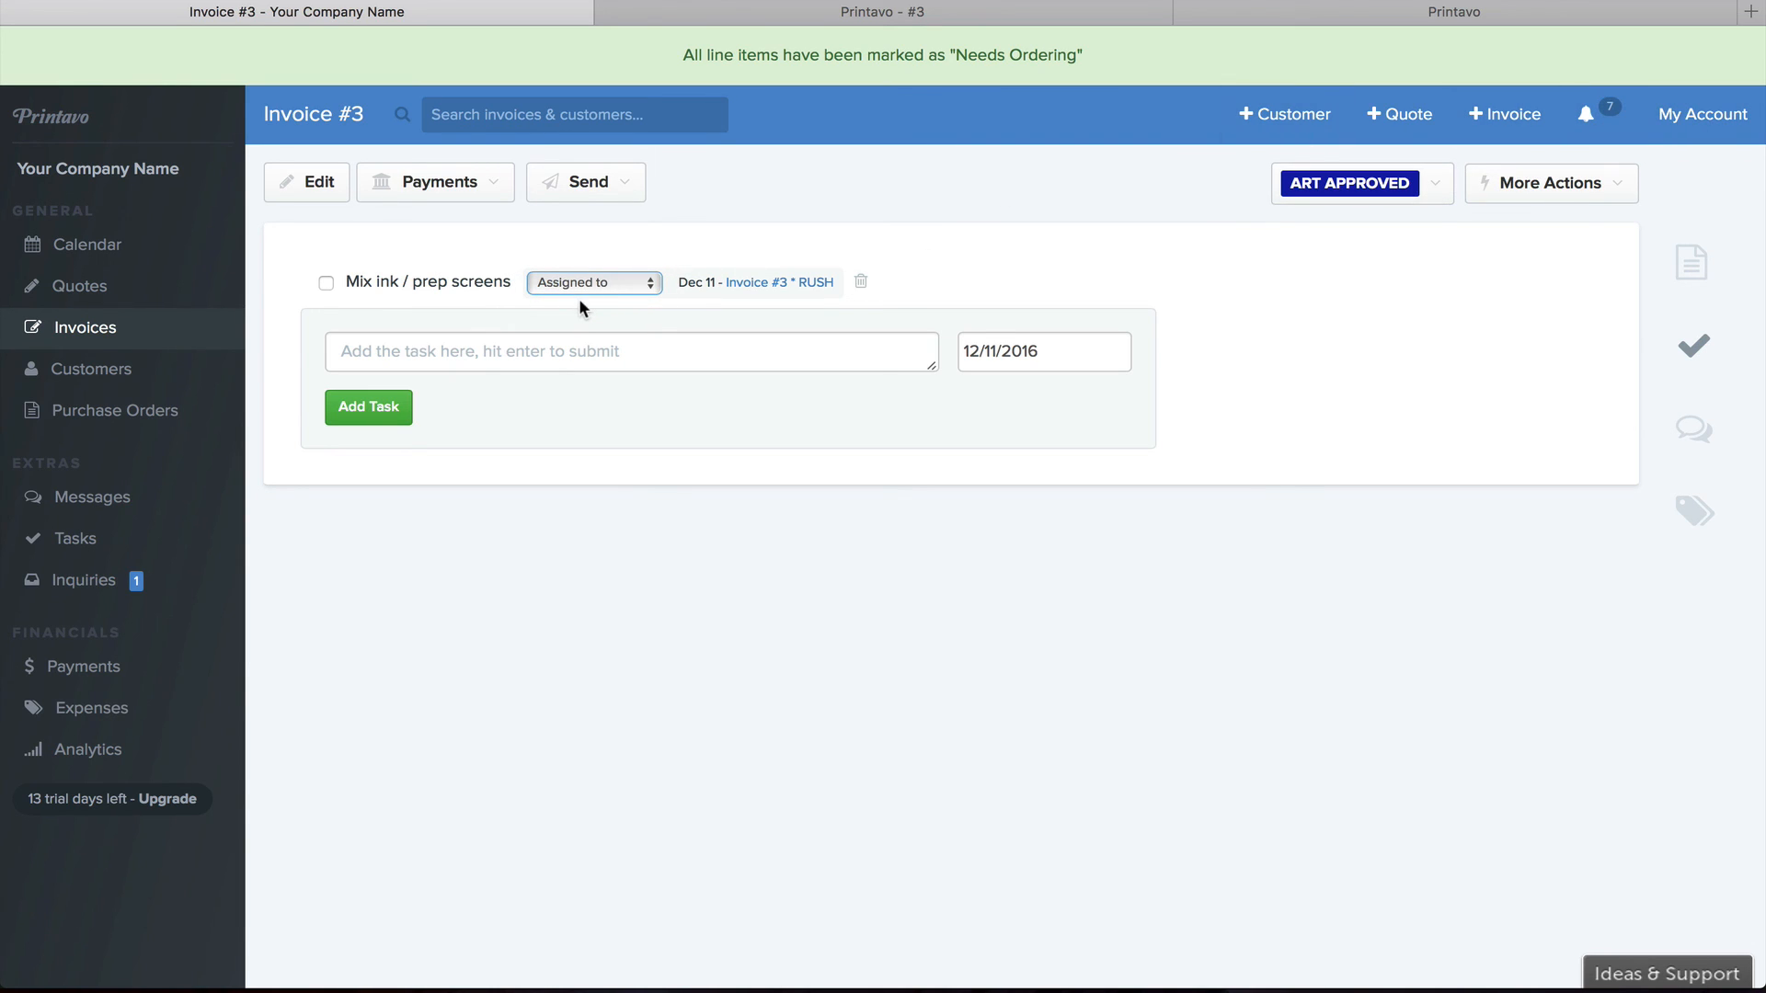
{"action": "left_click", "coordinate": [537, 349]}
{"action": "type", "text": "Count garments"}
{"action": "left_click", "coordinate": [390, 410]}
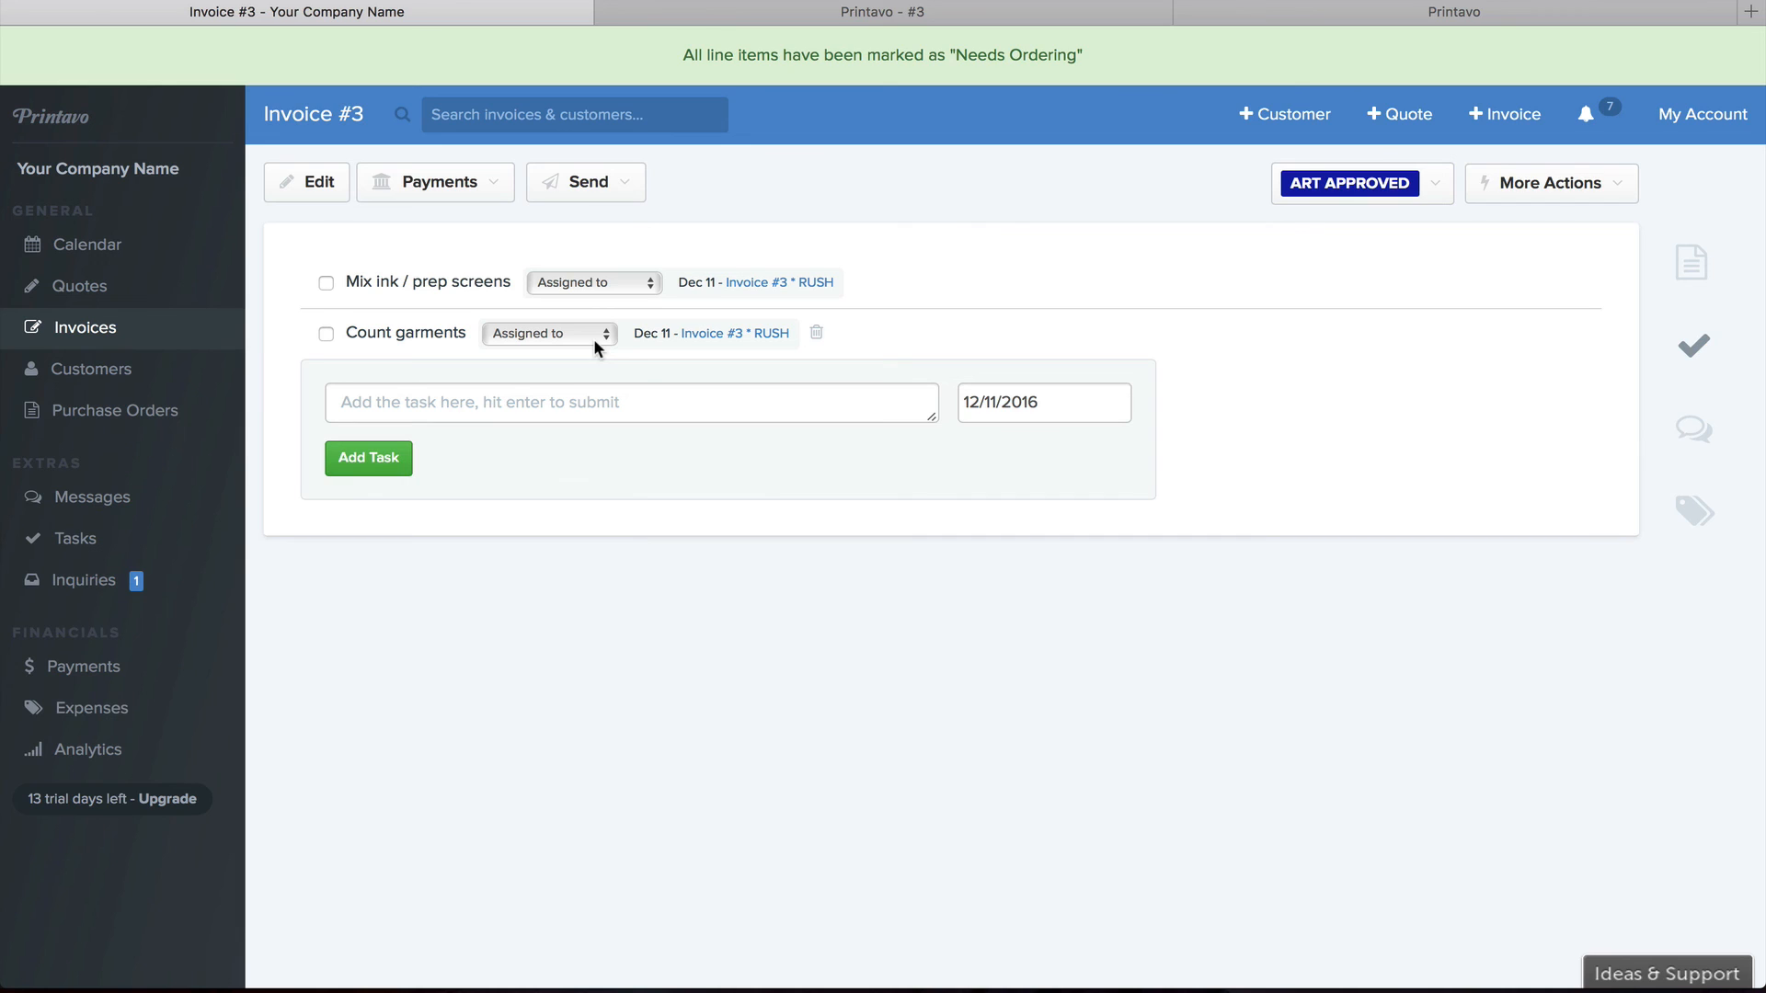
View the invoice's messages section and add a 30 expense described as "Supplies" to the invoice
{"action": "left_click", "coordinate": [1693, 432]}
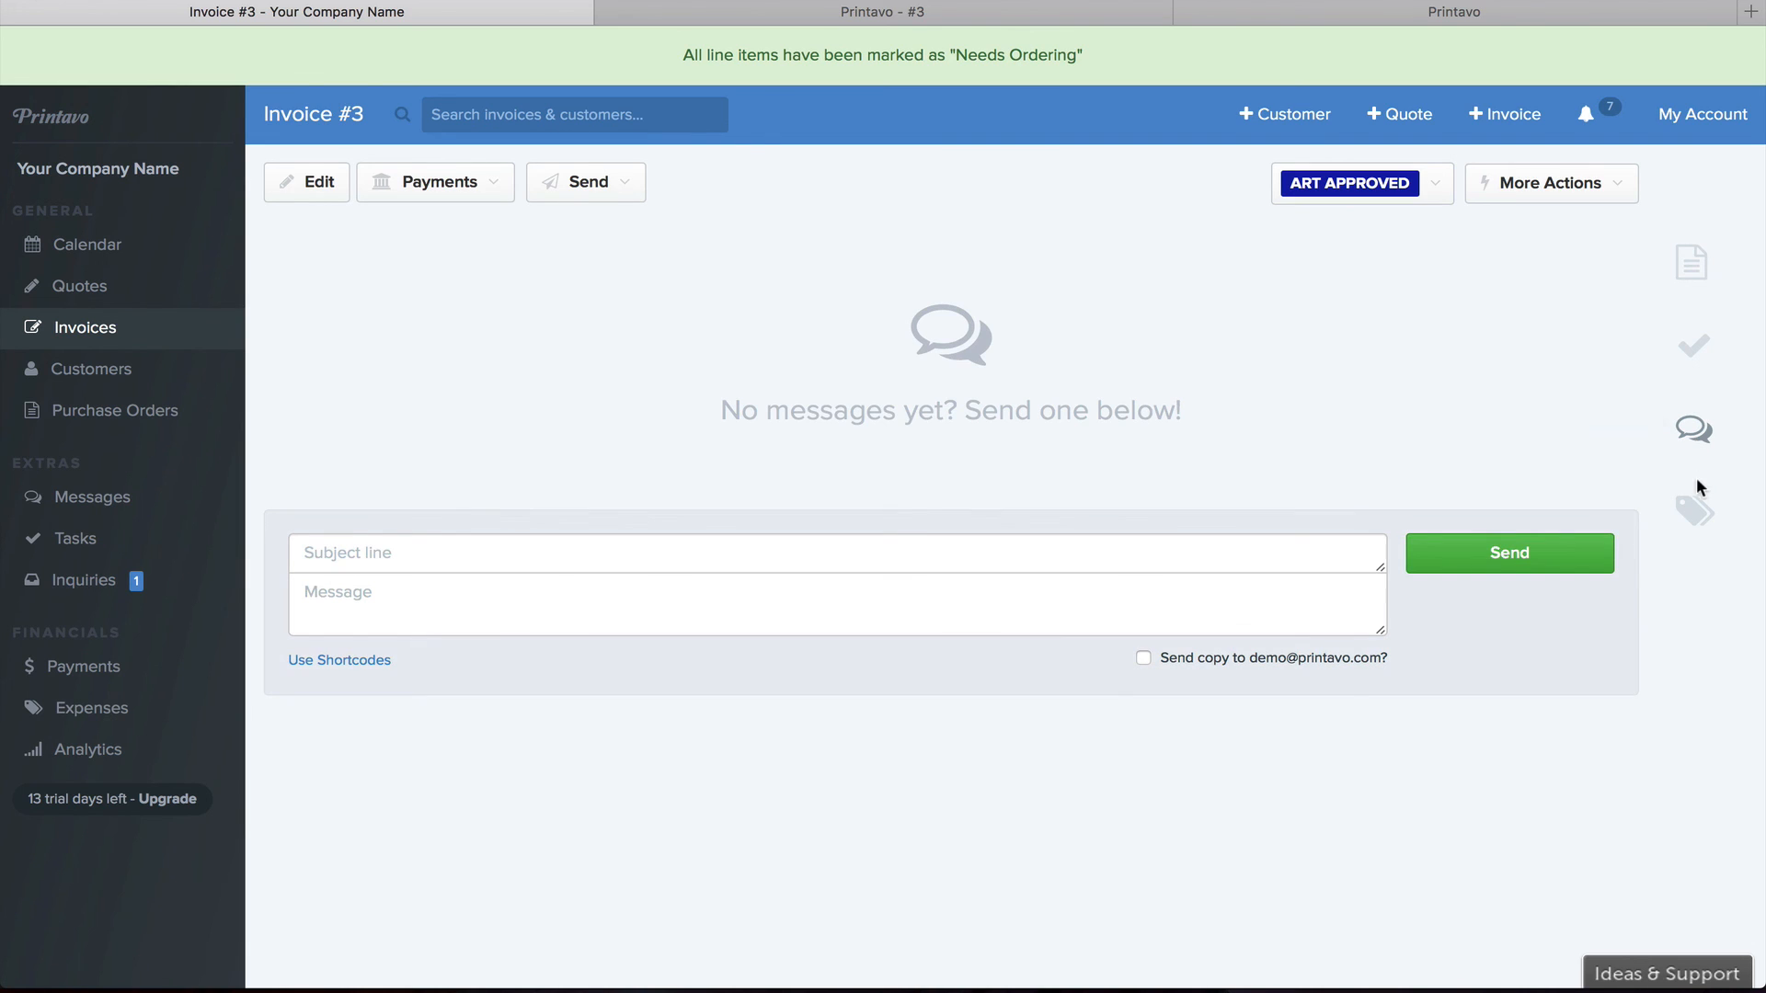
{"action": "left_click", "coordinate": [1690, 507]}
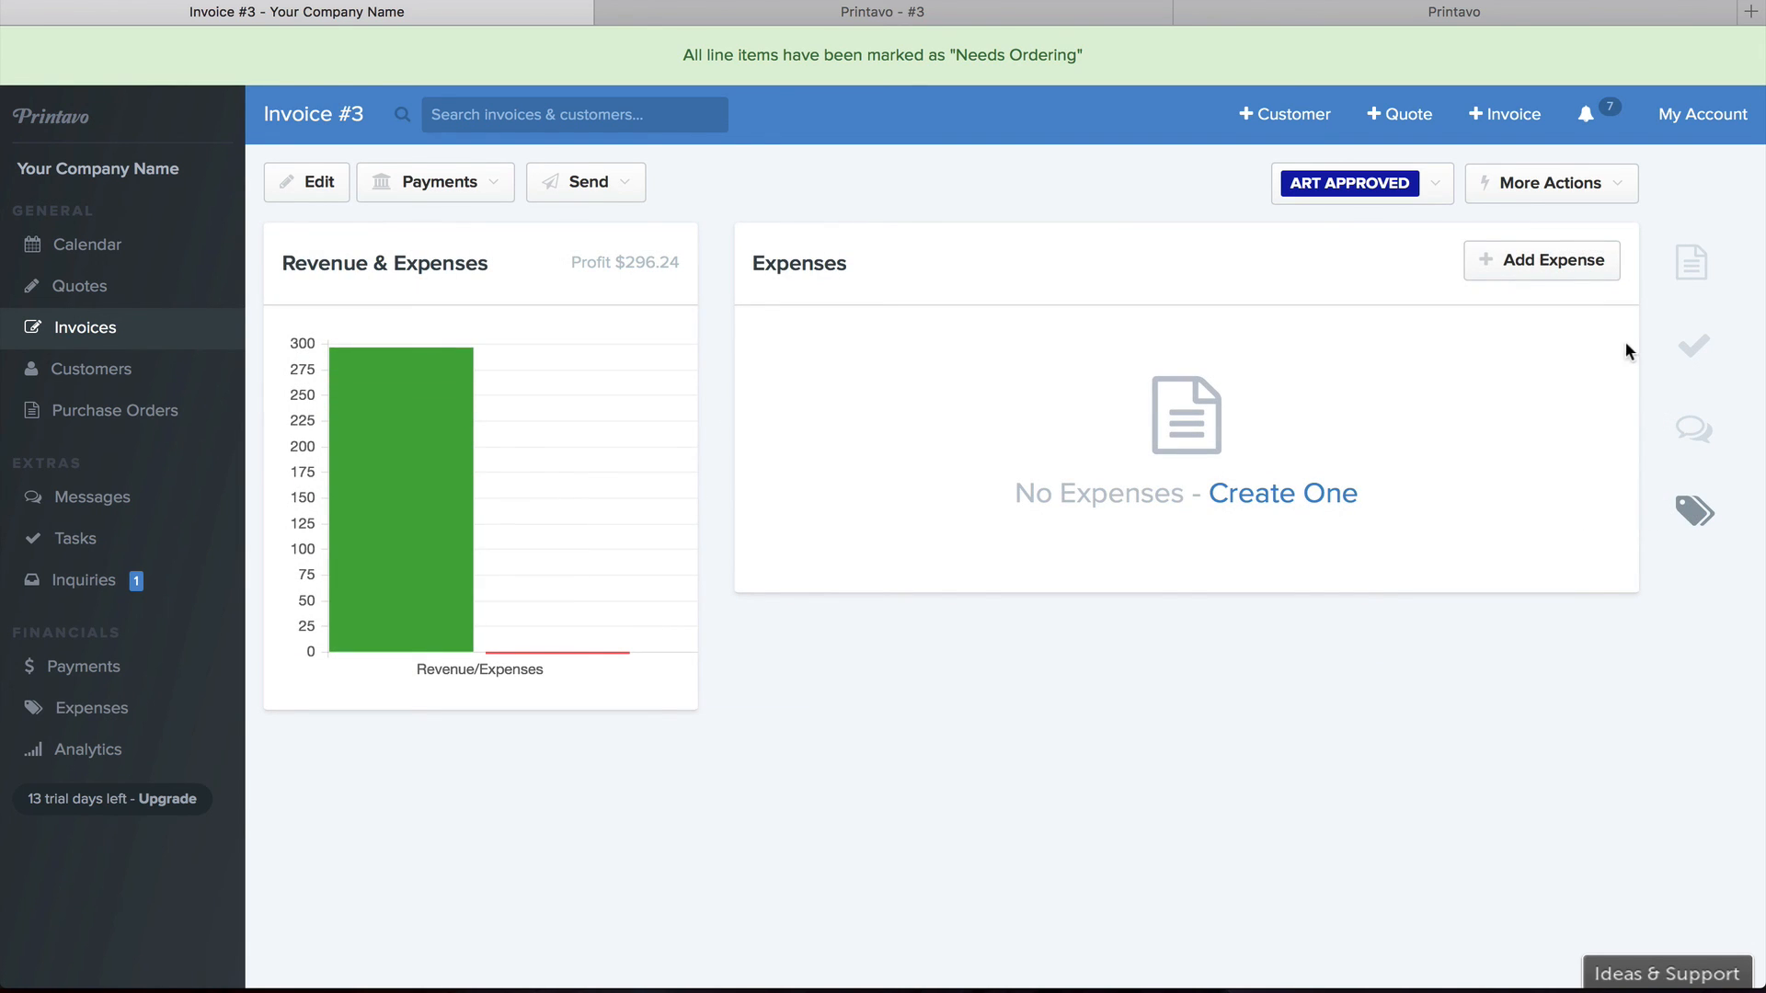
{"action": "left_click", "coordinate": [1591, 276]}
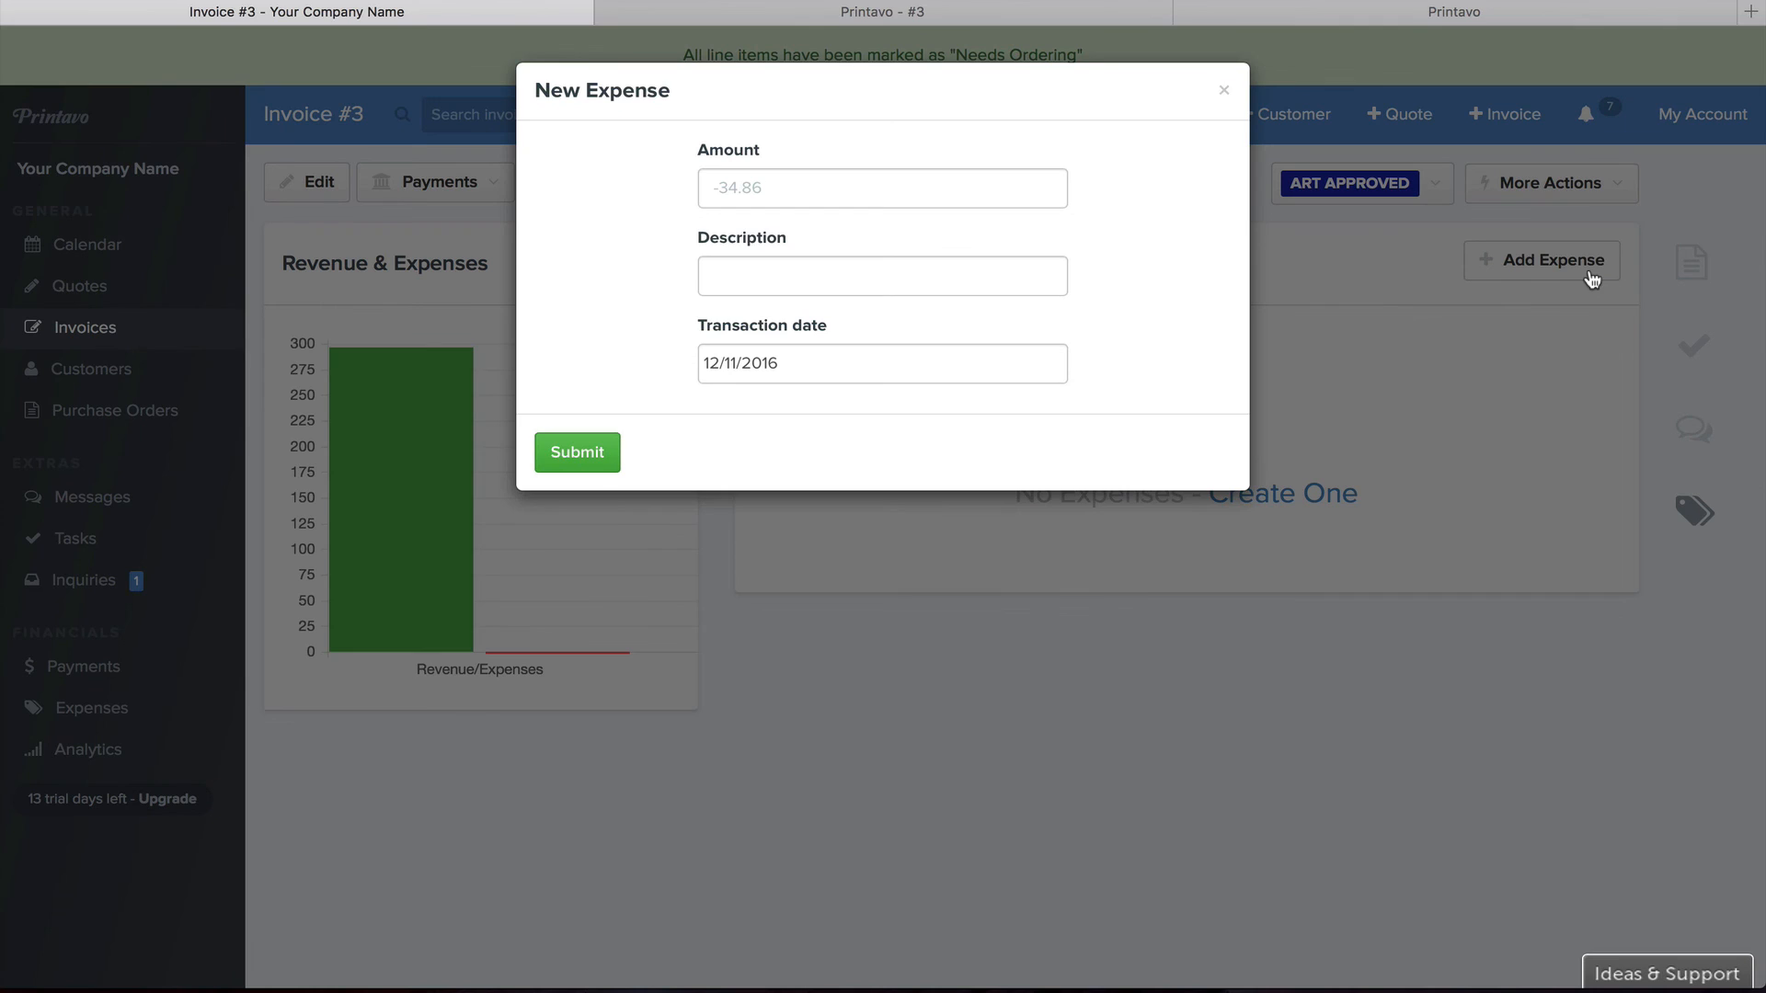
{"action": "left_click", "coordinate": [995, 191]}
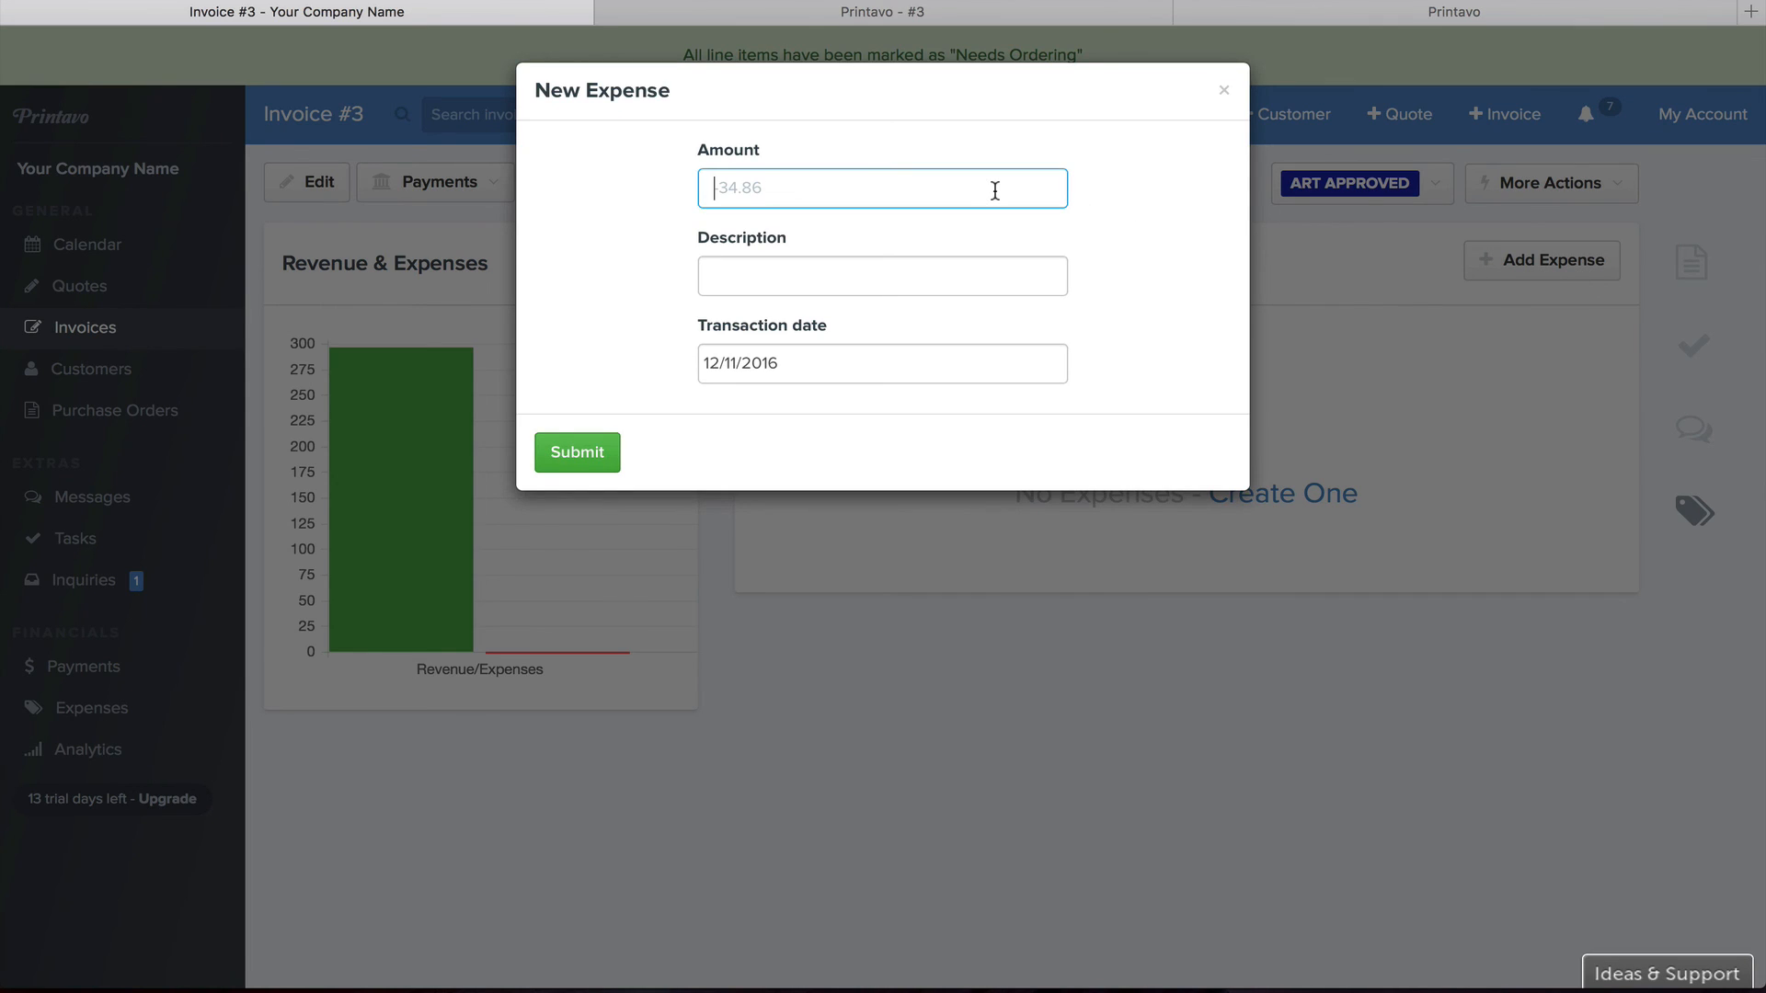
{"action": "type", "text": "30"}
{"action": "left_click", "coordinate": [912, 276]}
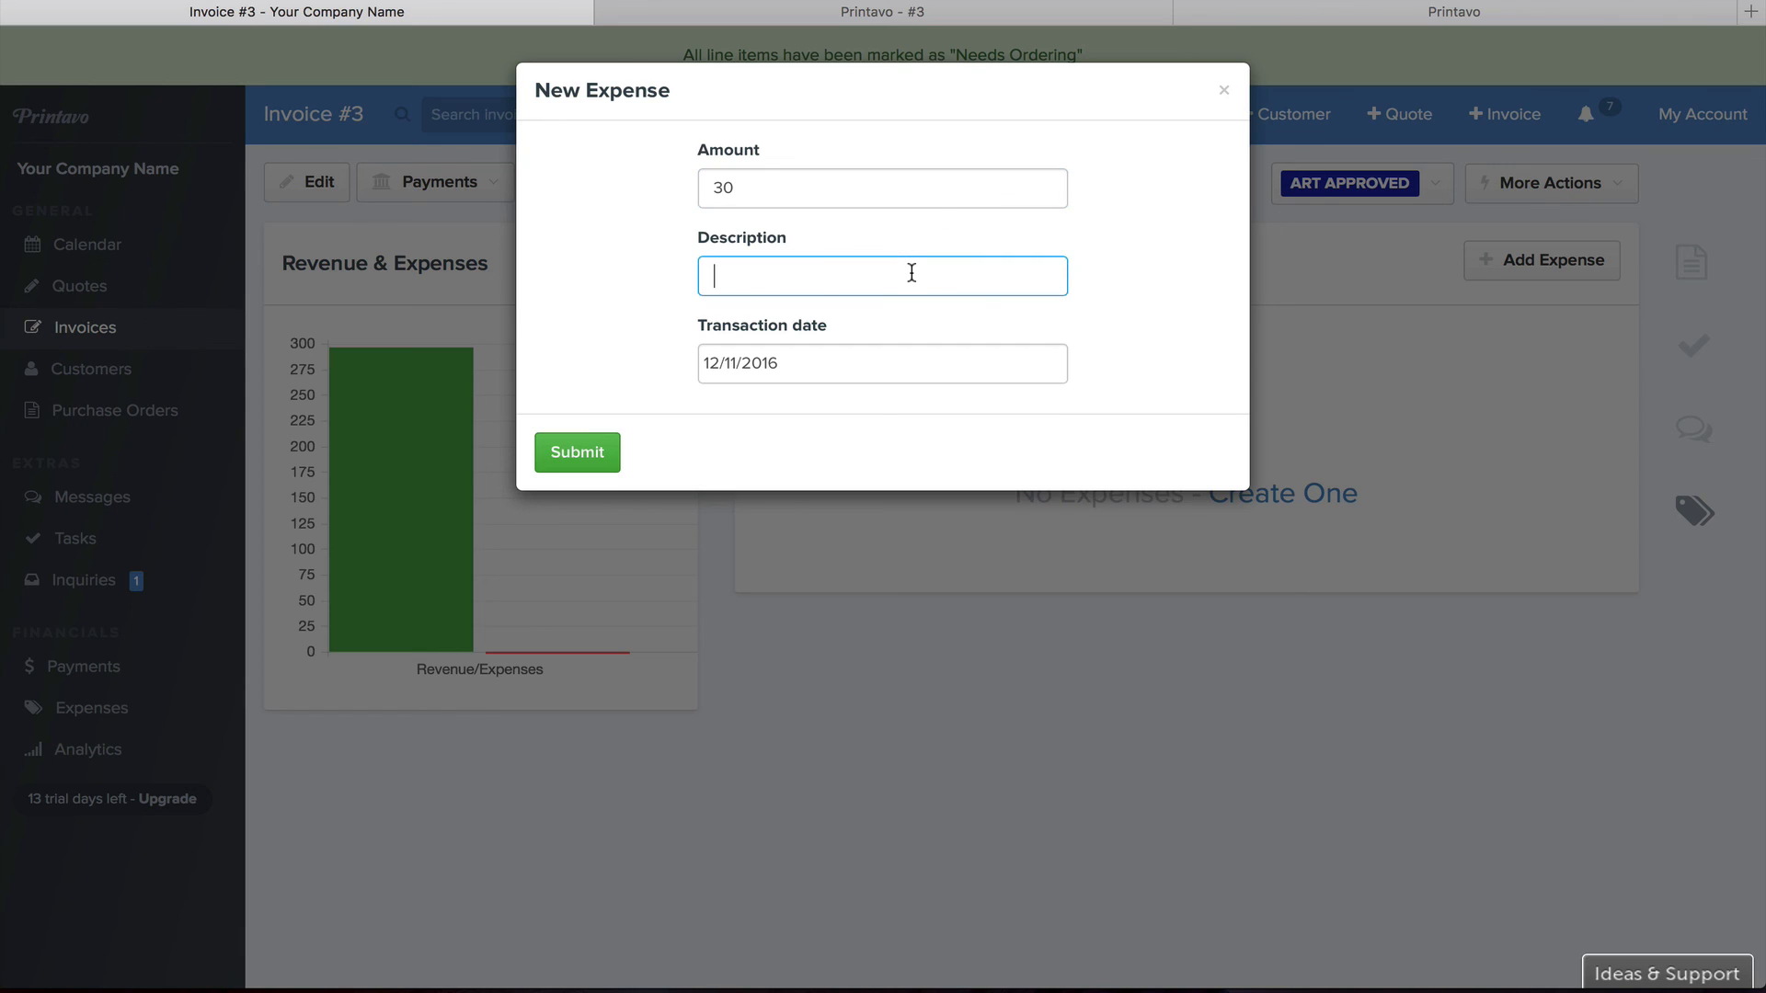
{"action": "type", "text": "Supplies"}
{"action": "left_click", "coordinate": [571, 459]}
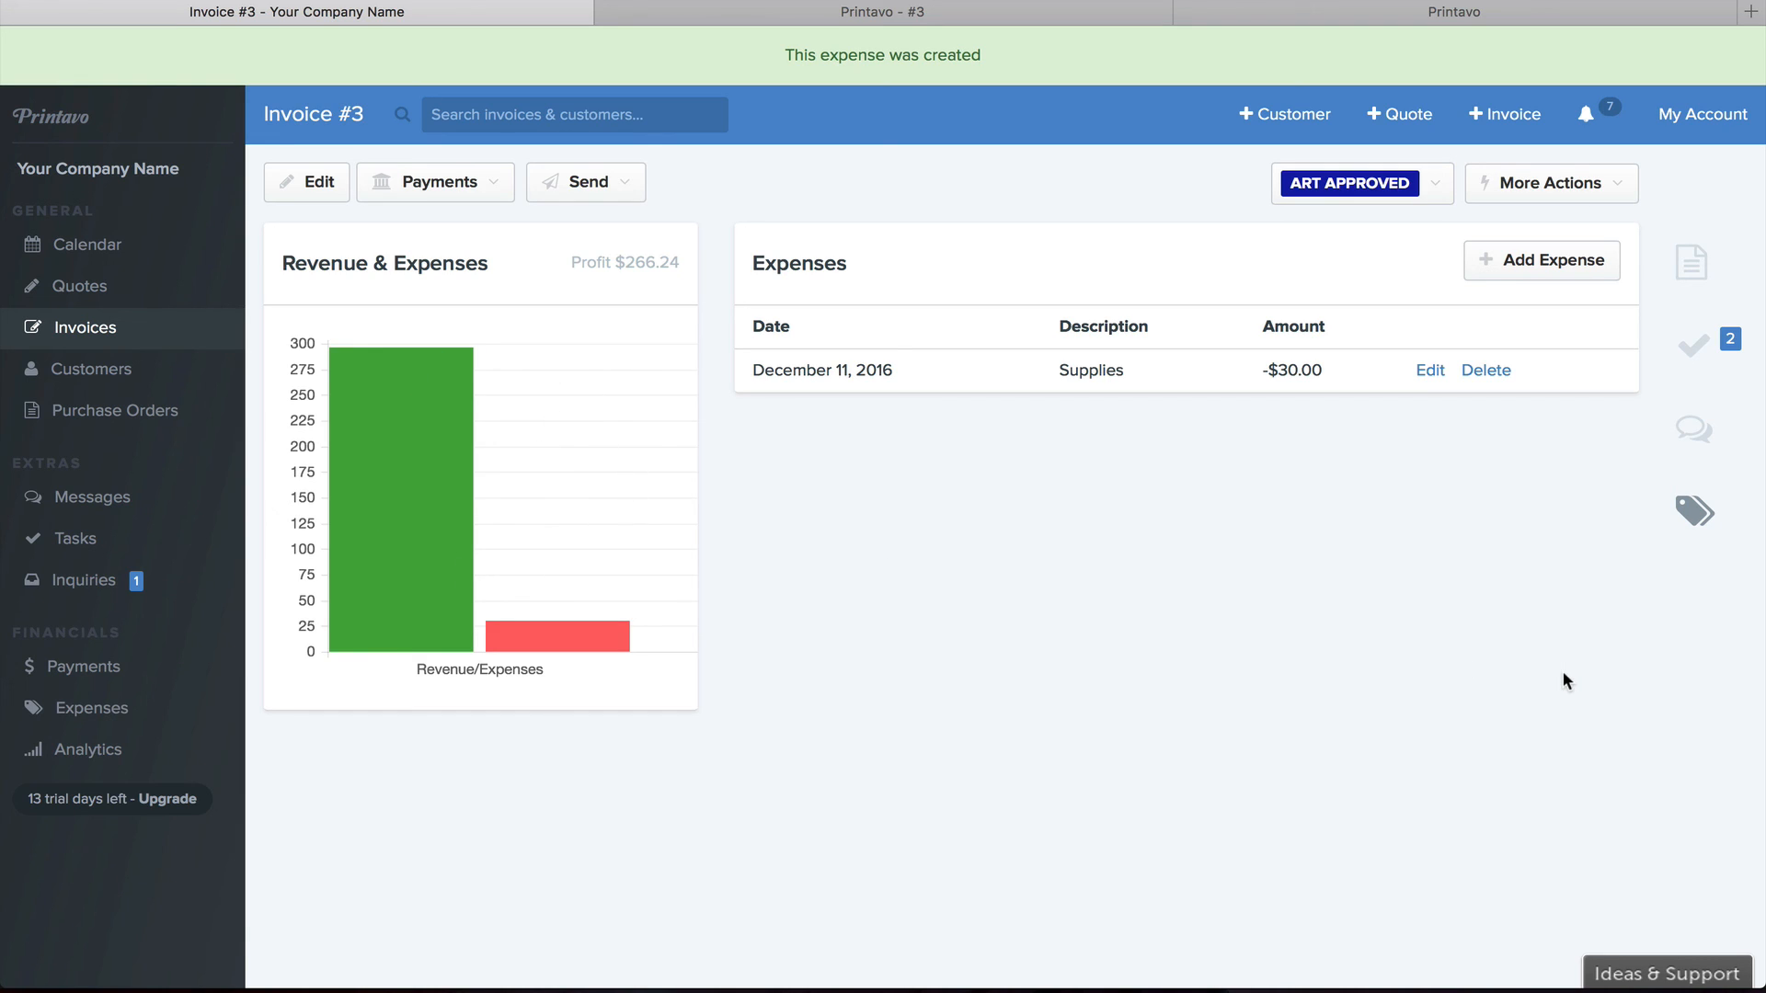
Return to the invoice details, mark the line items as "Need Ordering" again and highlight that label below the T-shirt item
{"action": "left_click", "coordinate": [1692, 263]}
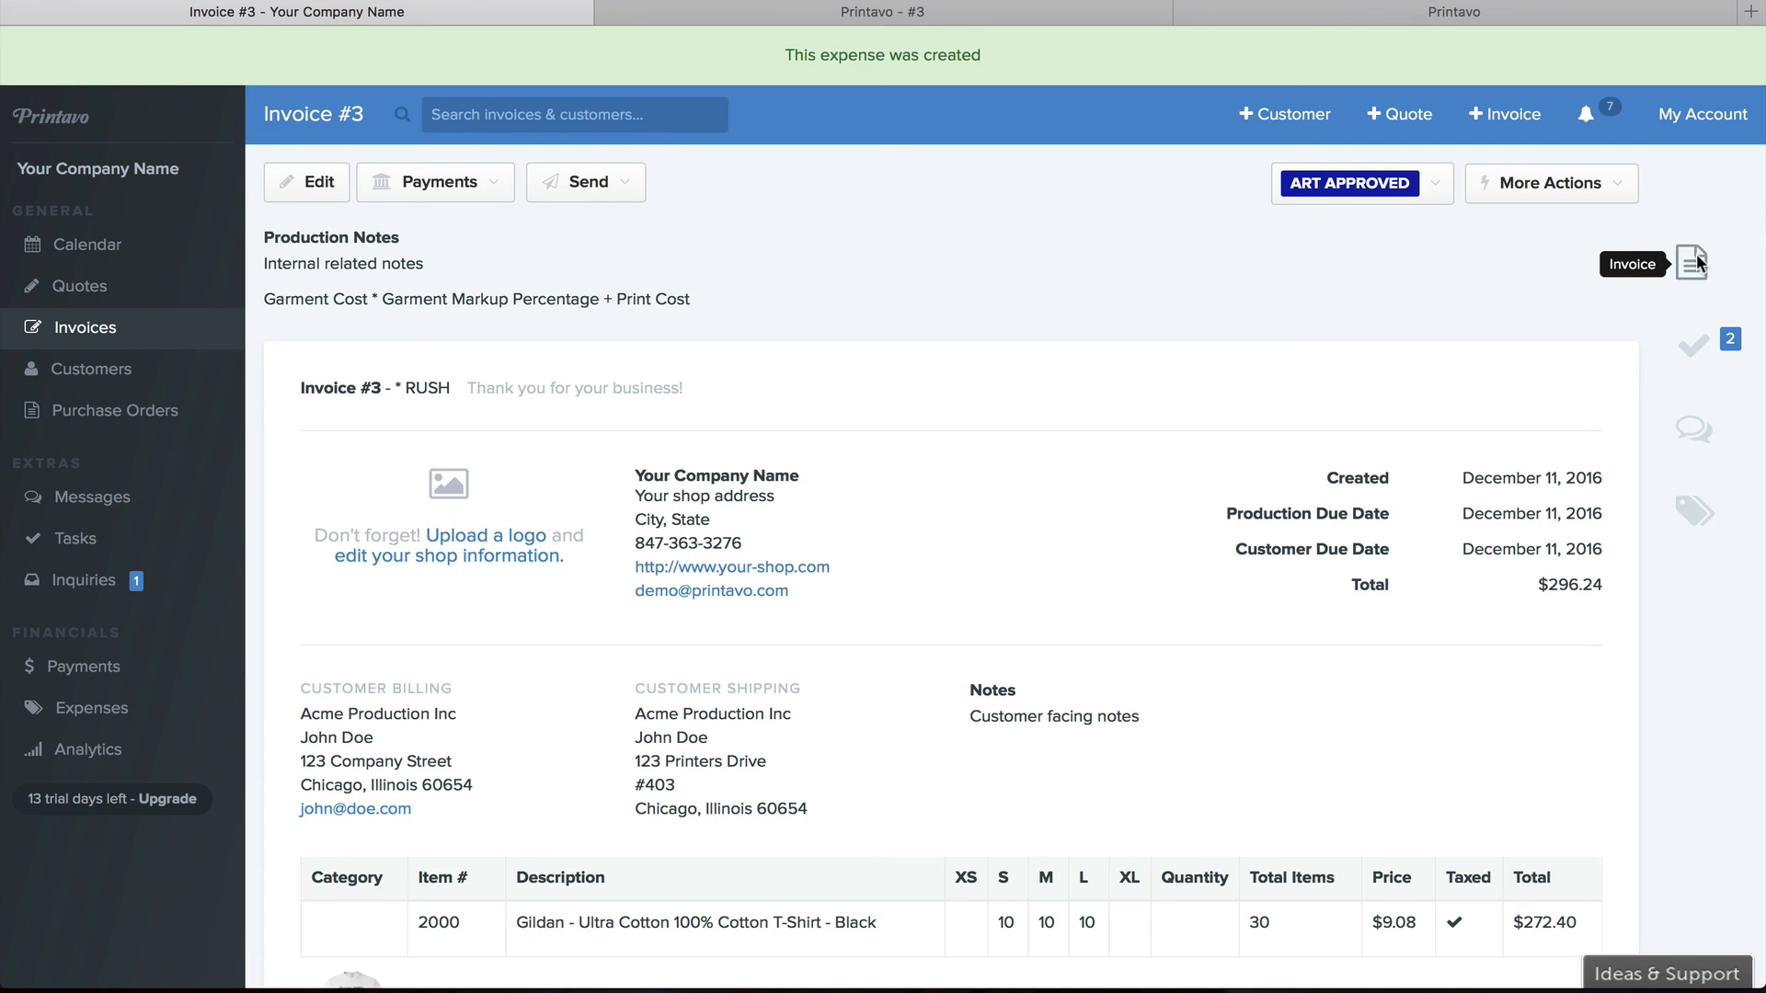
{"action": "left_click", "coordinate": [1554, 184]}
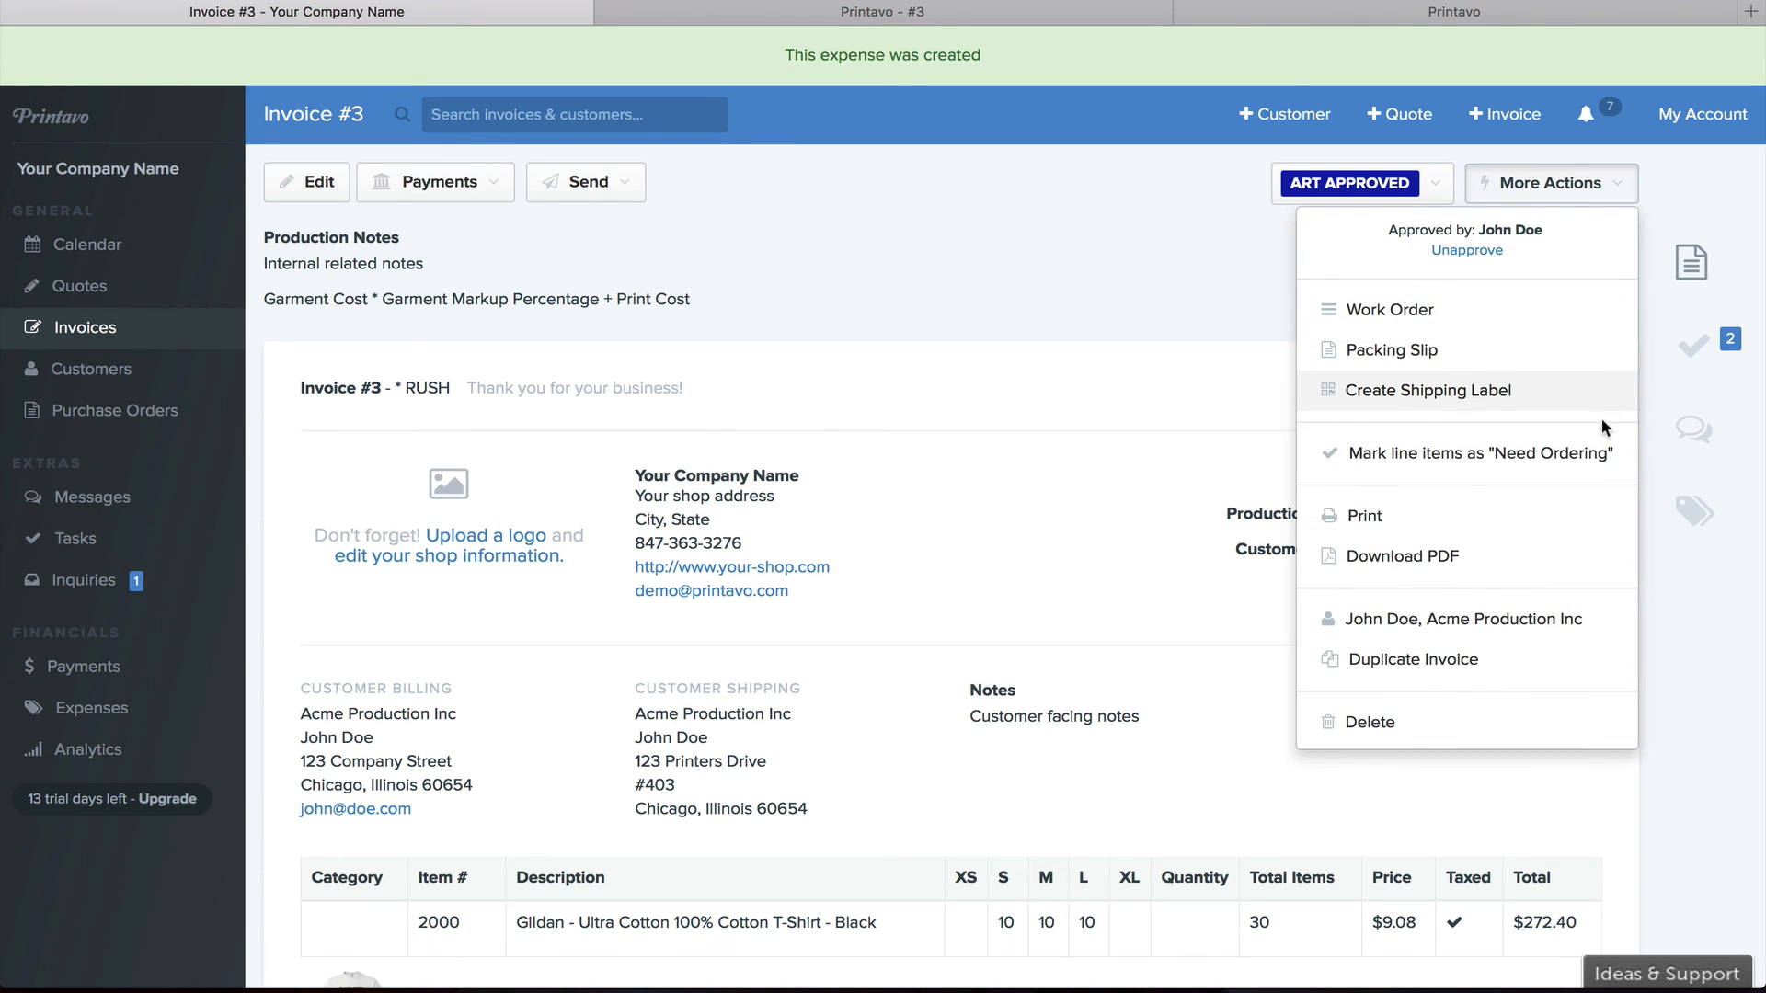
{"action": "left_click", "coordinate": [1598, 456]}
{"action": "scroll", "coordinate": [1451, 733], "scroll_direction": "down", "scroll_amount": 4}
{"action": "left_click_drag", "start_coordinate": [1460, 716], "coordinate": [1576, 717]}
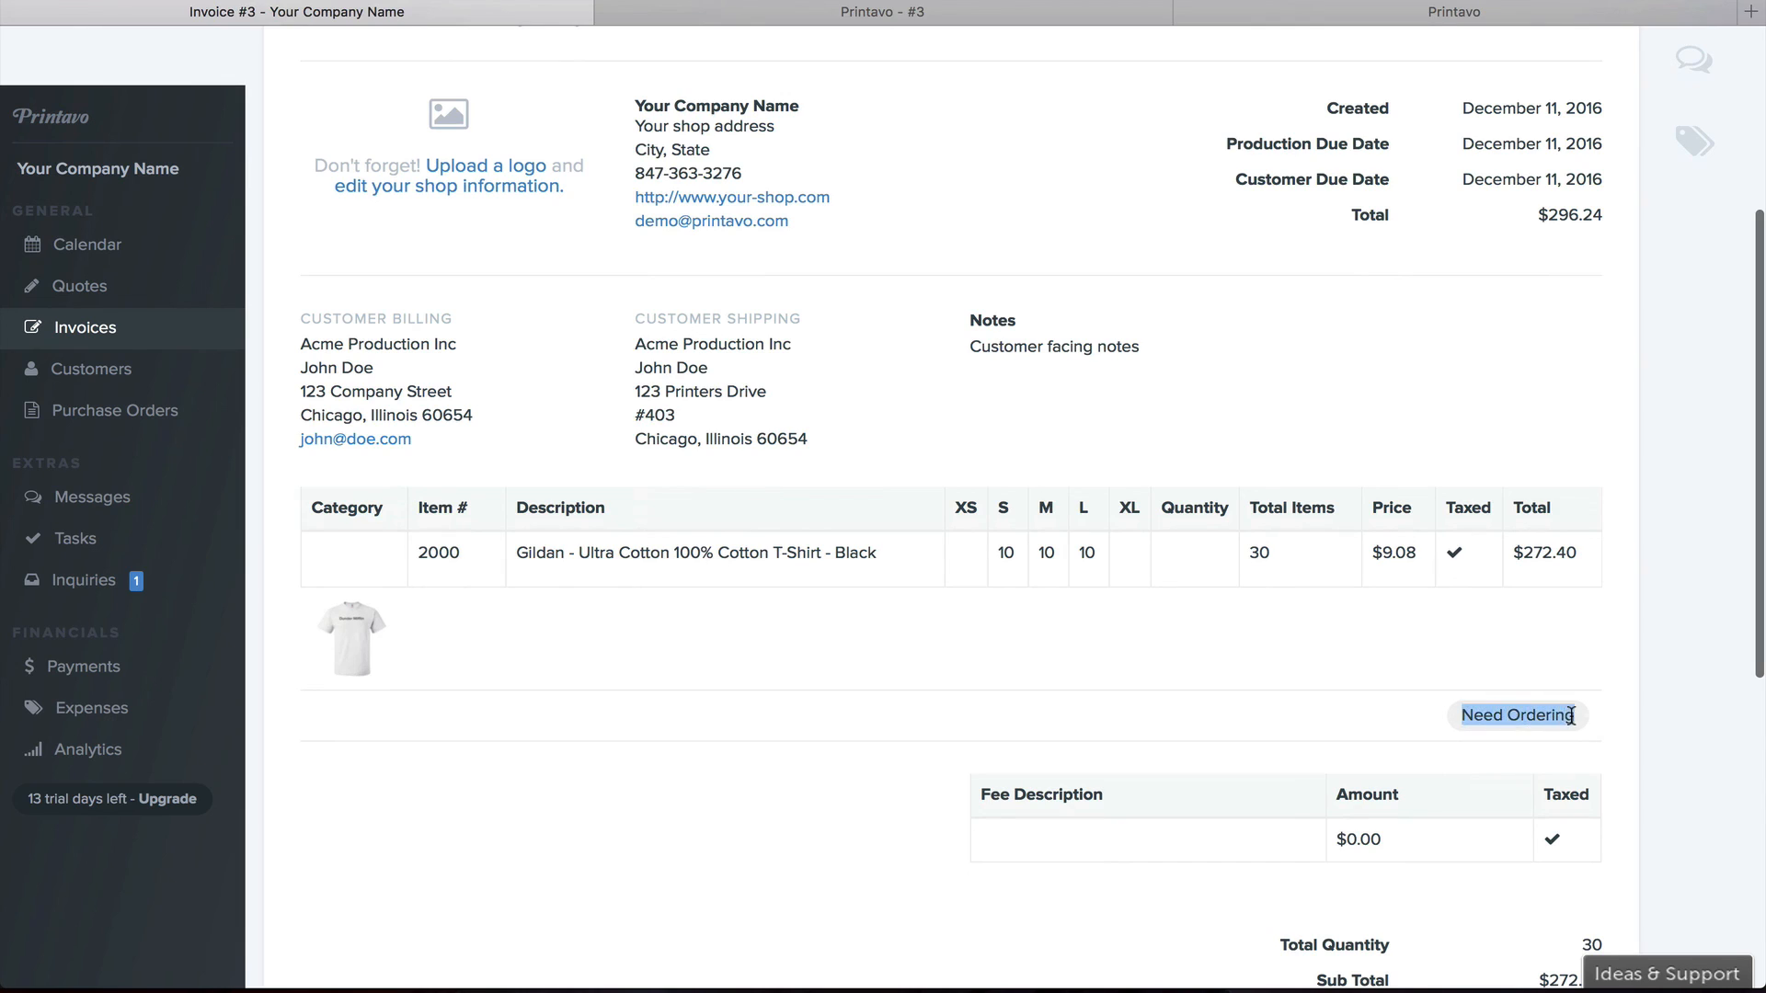
{"action": "left_click", "coordinate": [1495, 708]}
Create a new purchase order and move the S, M and L T-shirt line items of Invoice #3 into it
{"action": "left_click", "coordinate": [223, 412]}
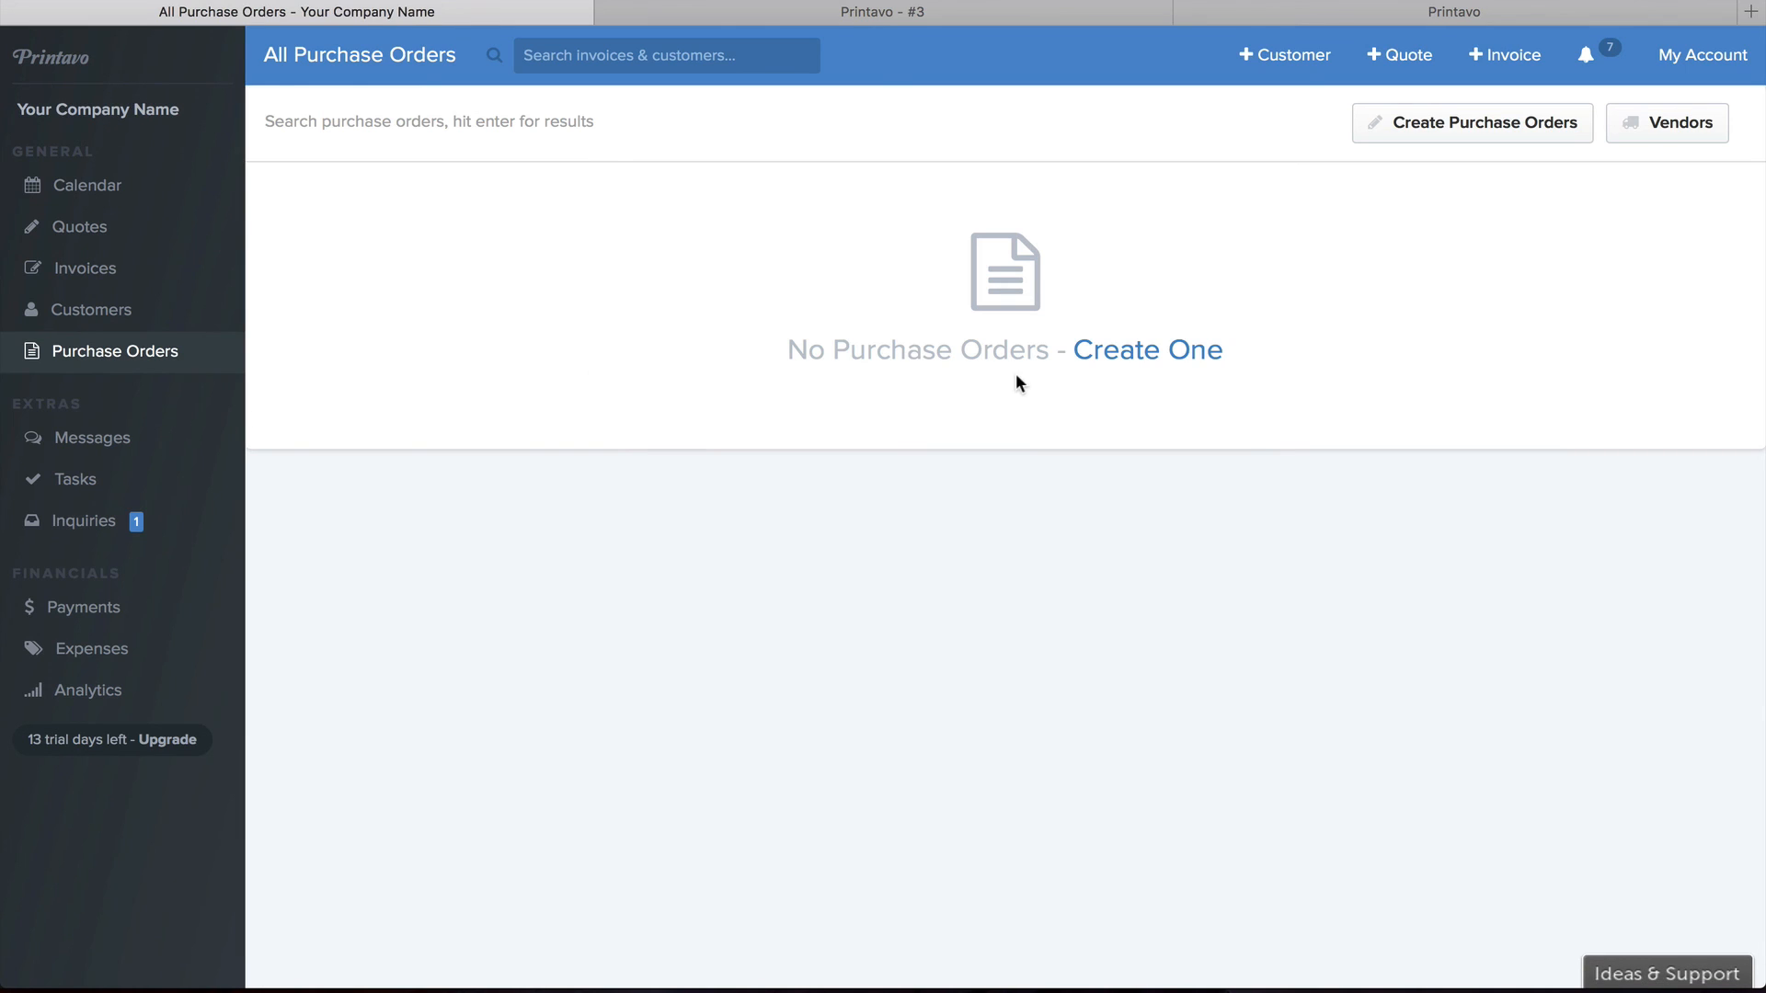
{"action": "left_click", "coordinate": [1126, 354]}
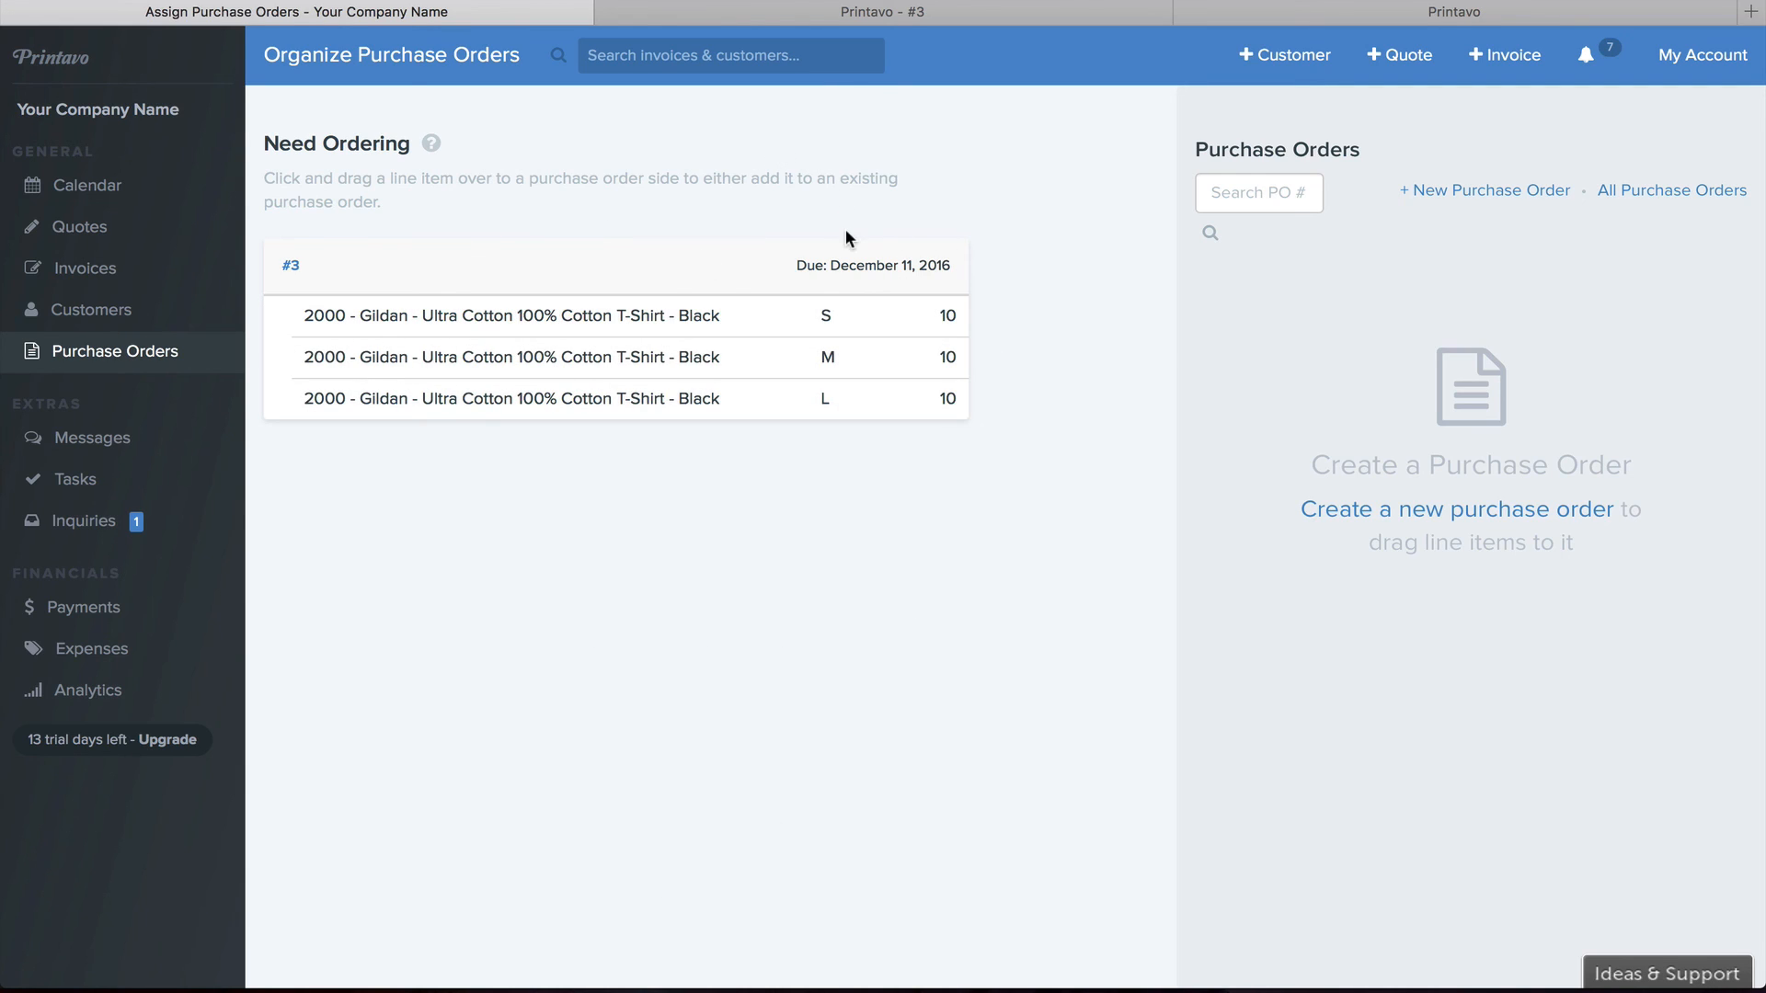
{"action": "left_click", "coordinate": [1438, 193]}
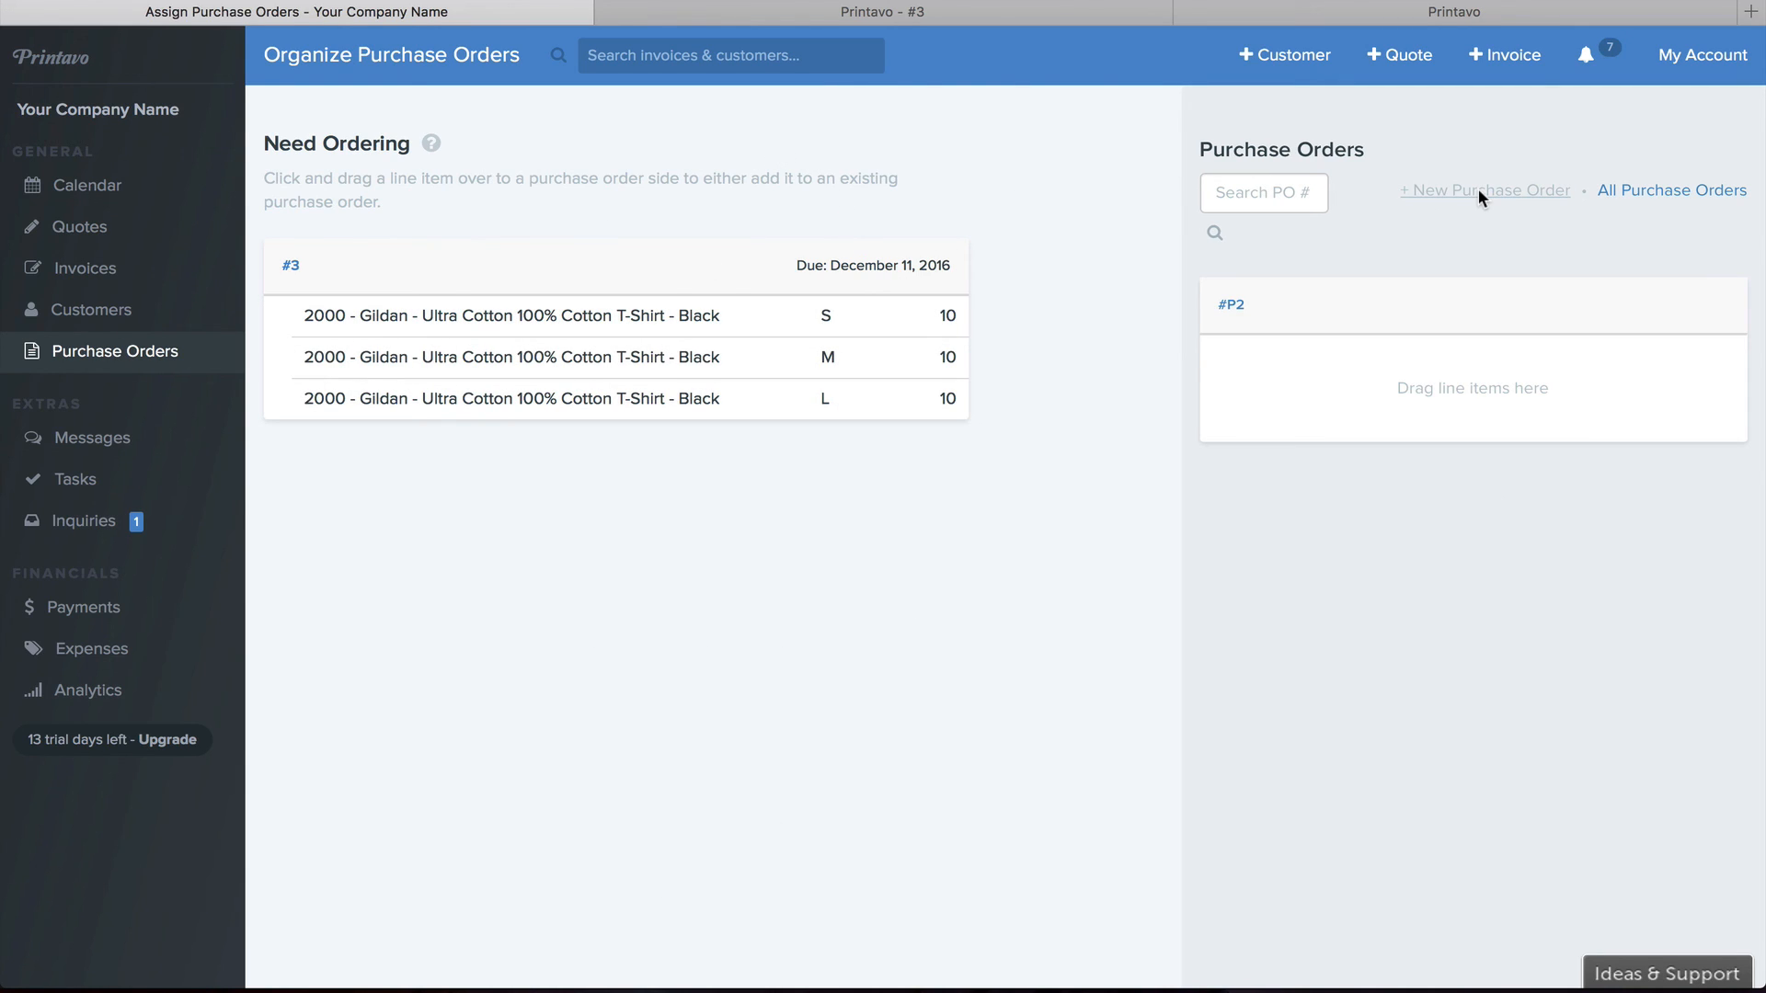
{"action": "left_click_drag", "start_coordinate": [671, 347], "coordinate": [1493, 369]}
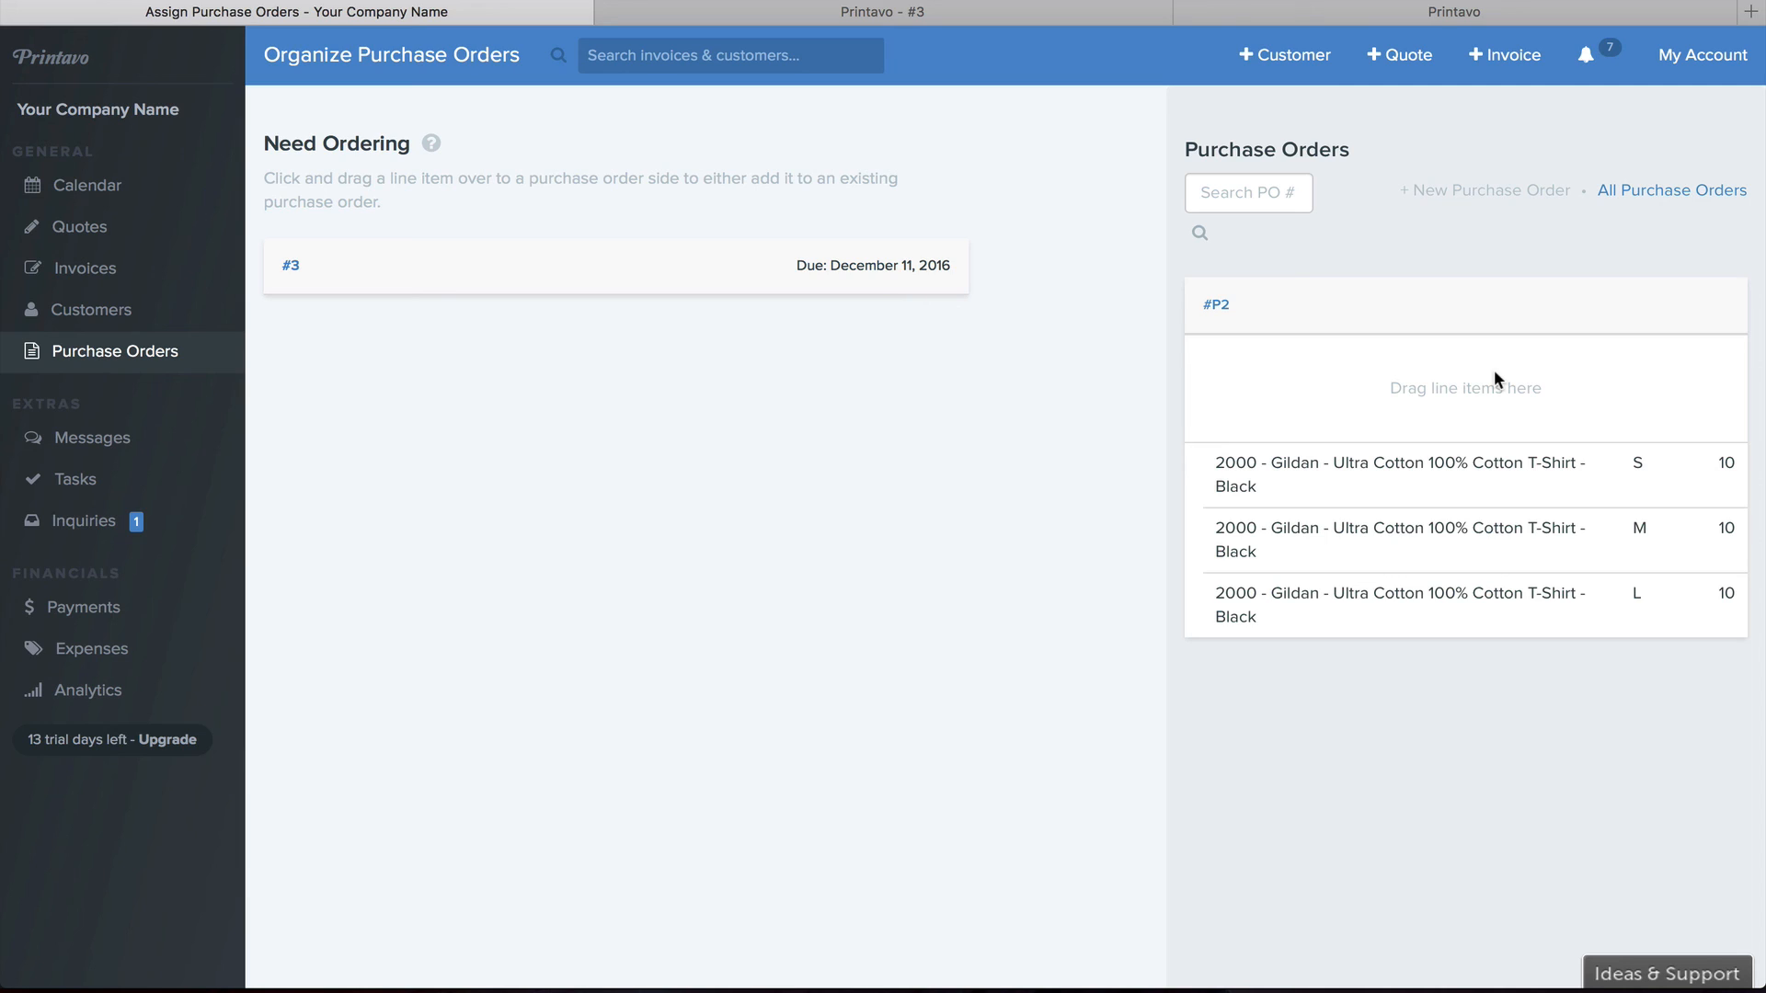
Open the new purchase order, mark its goods as "Ordered" and look over its remaining actions
{"action": "left_click", "coordinate": [1214, 304]}
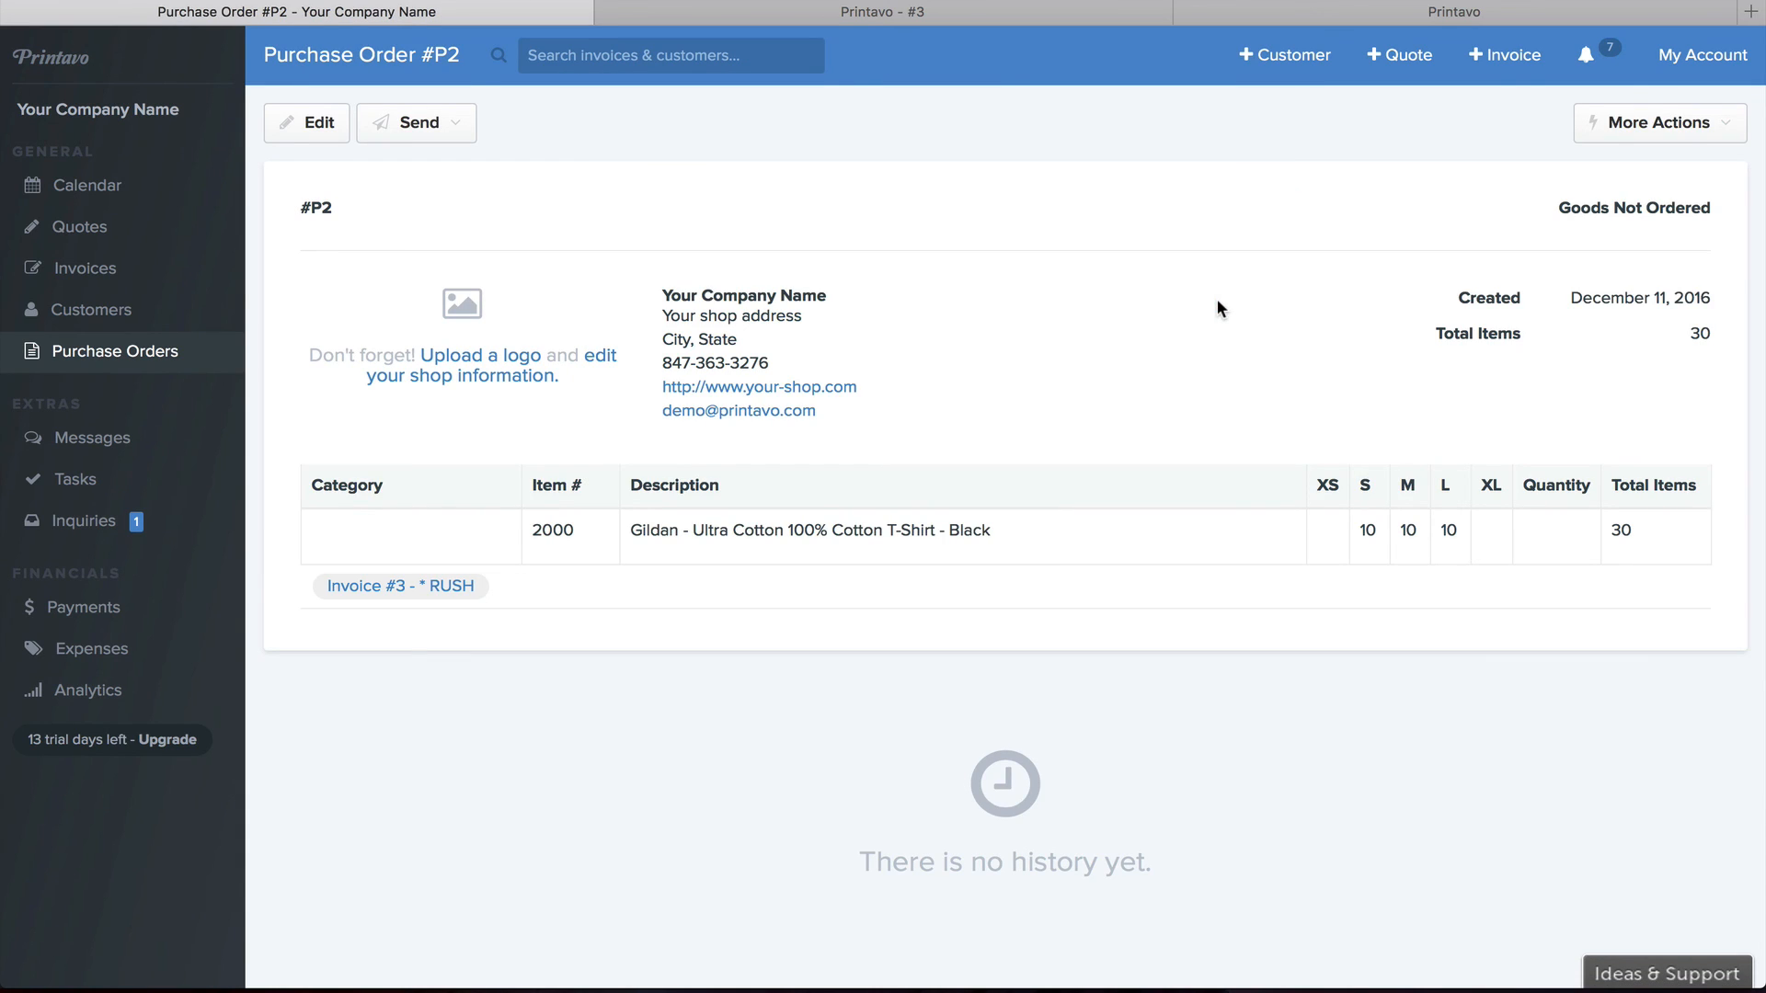
{"action": "left_click", "coordinate": [431, 125]}
{"action": "left_click", "coordinate": [435, 131]}
{"action": "left_click", "coordinate": [1588, 131]}
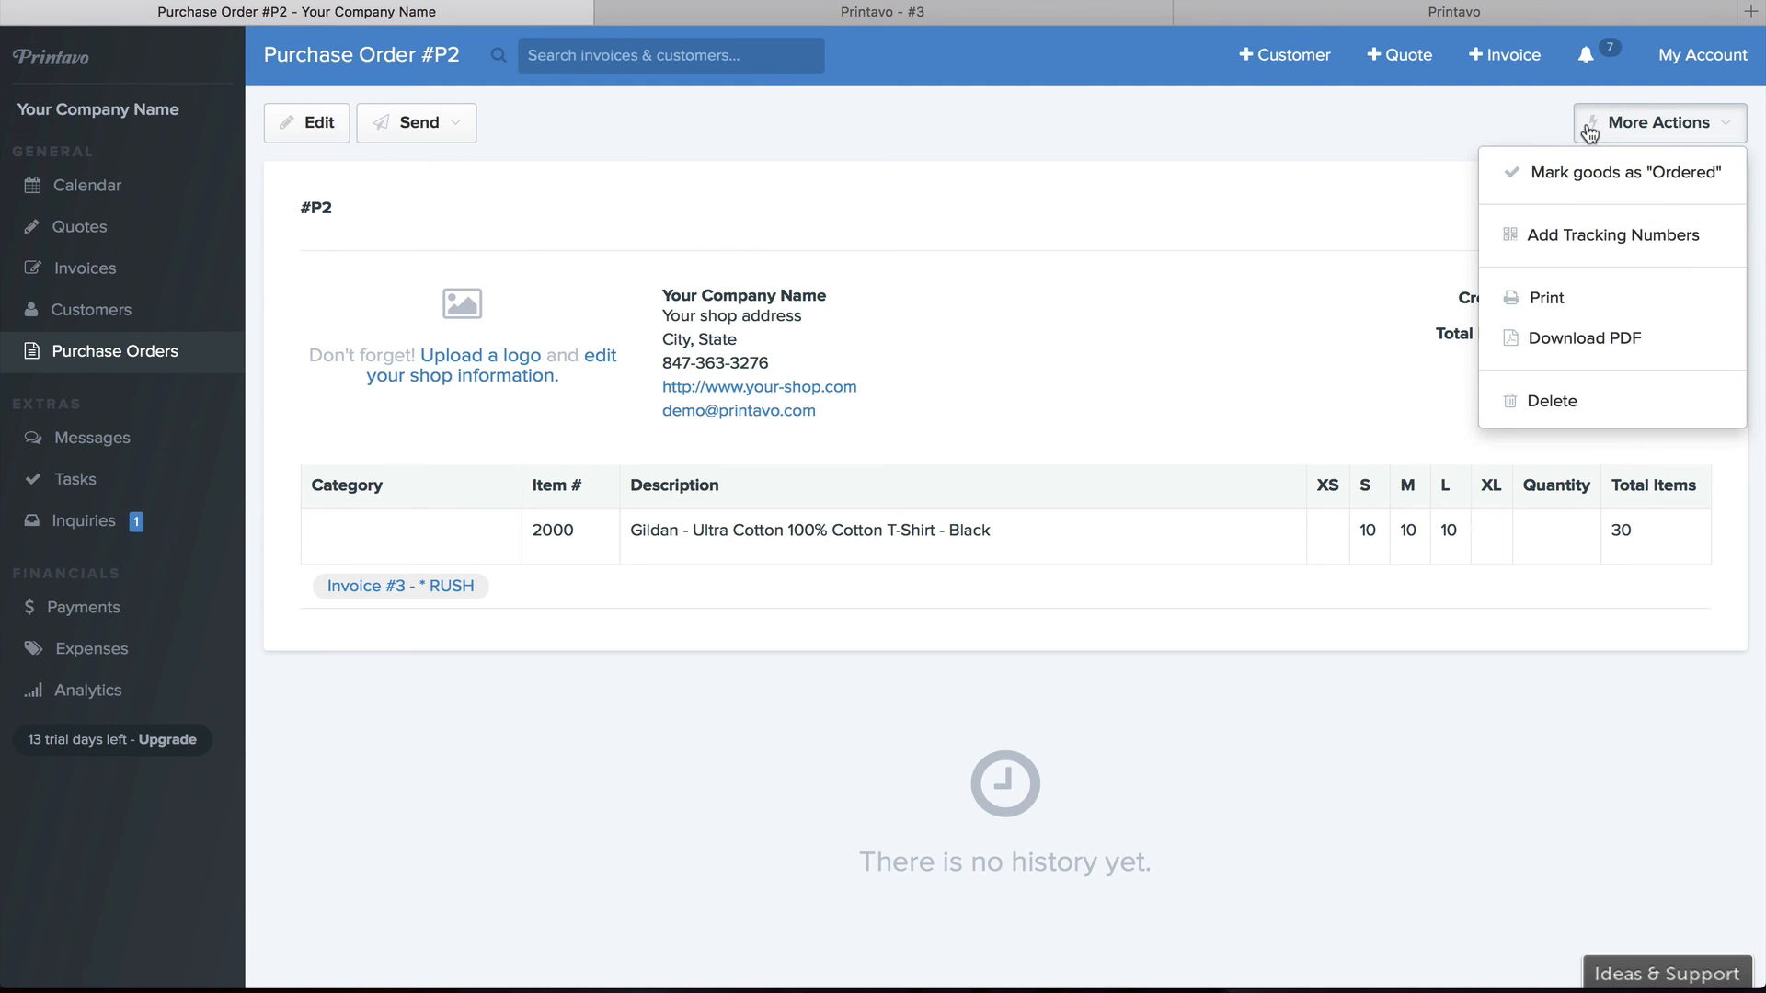
{"action": "left_click", "coordinate": [1570, 184]}
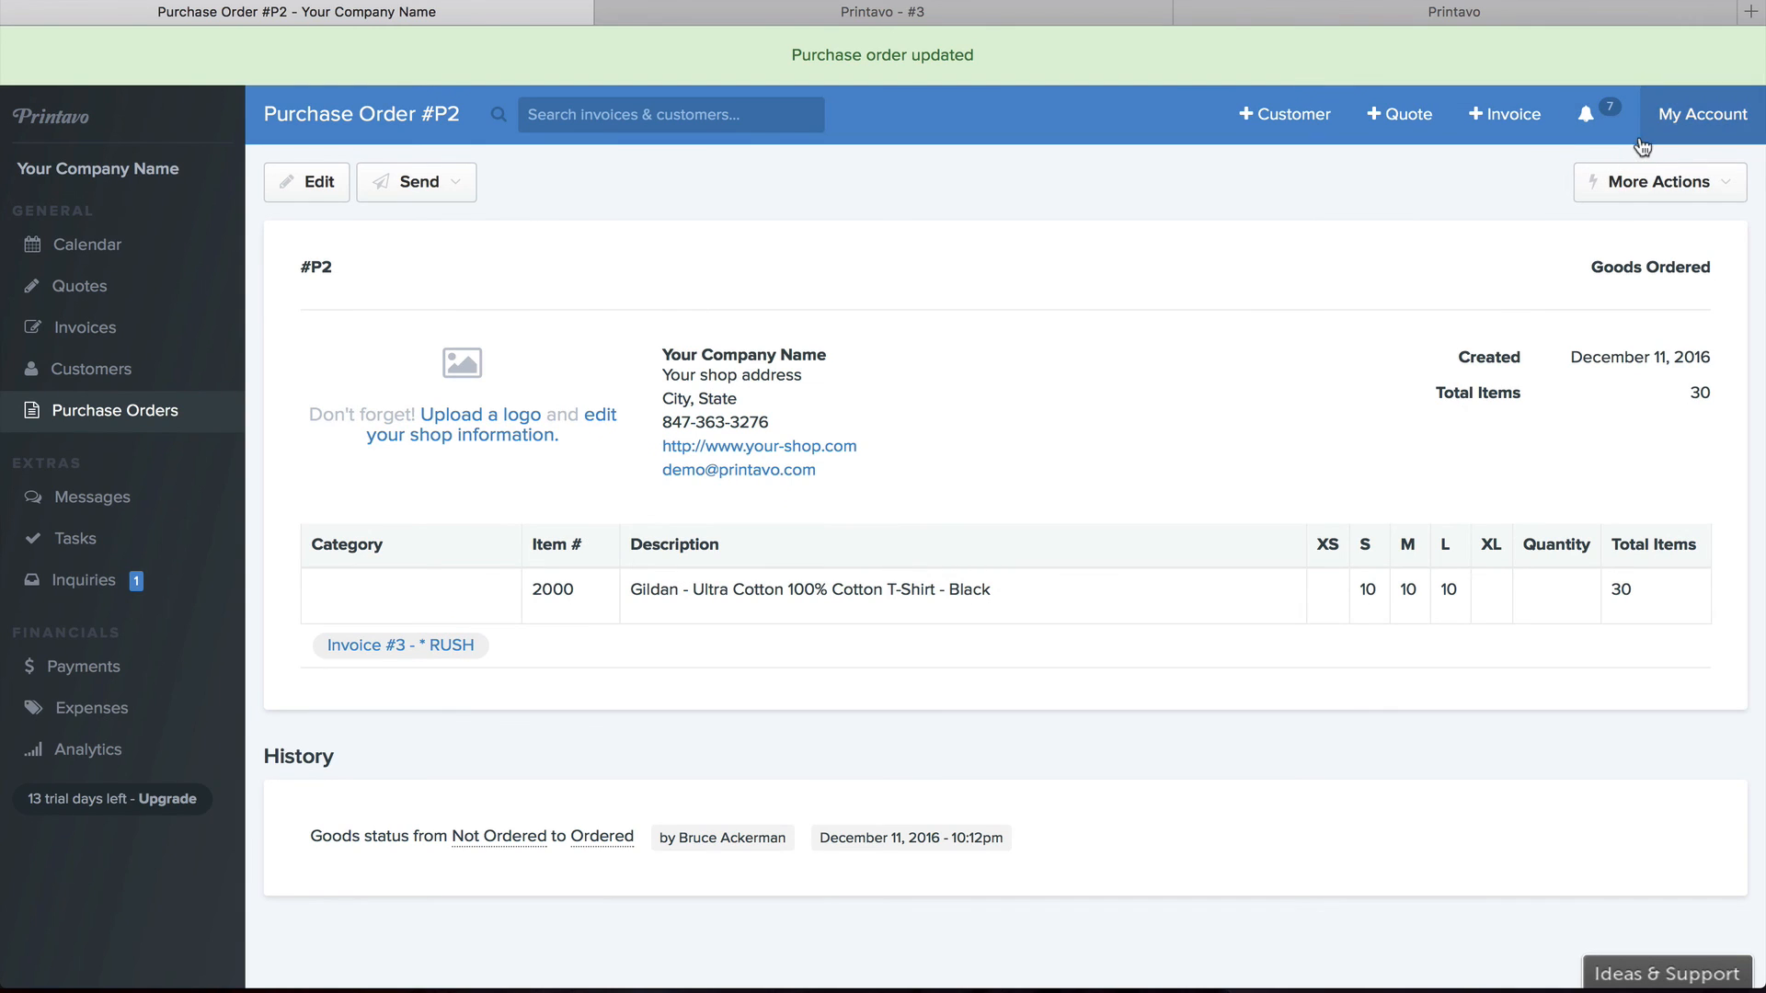
{"action": "left_click", "coordinate": [1633, 182]}
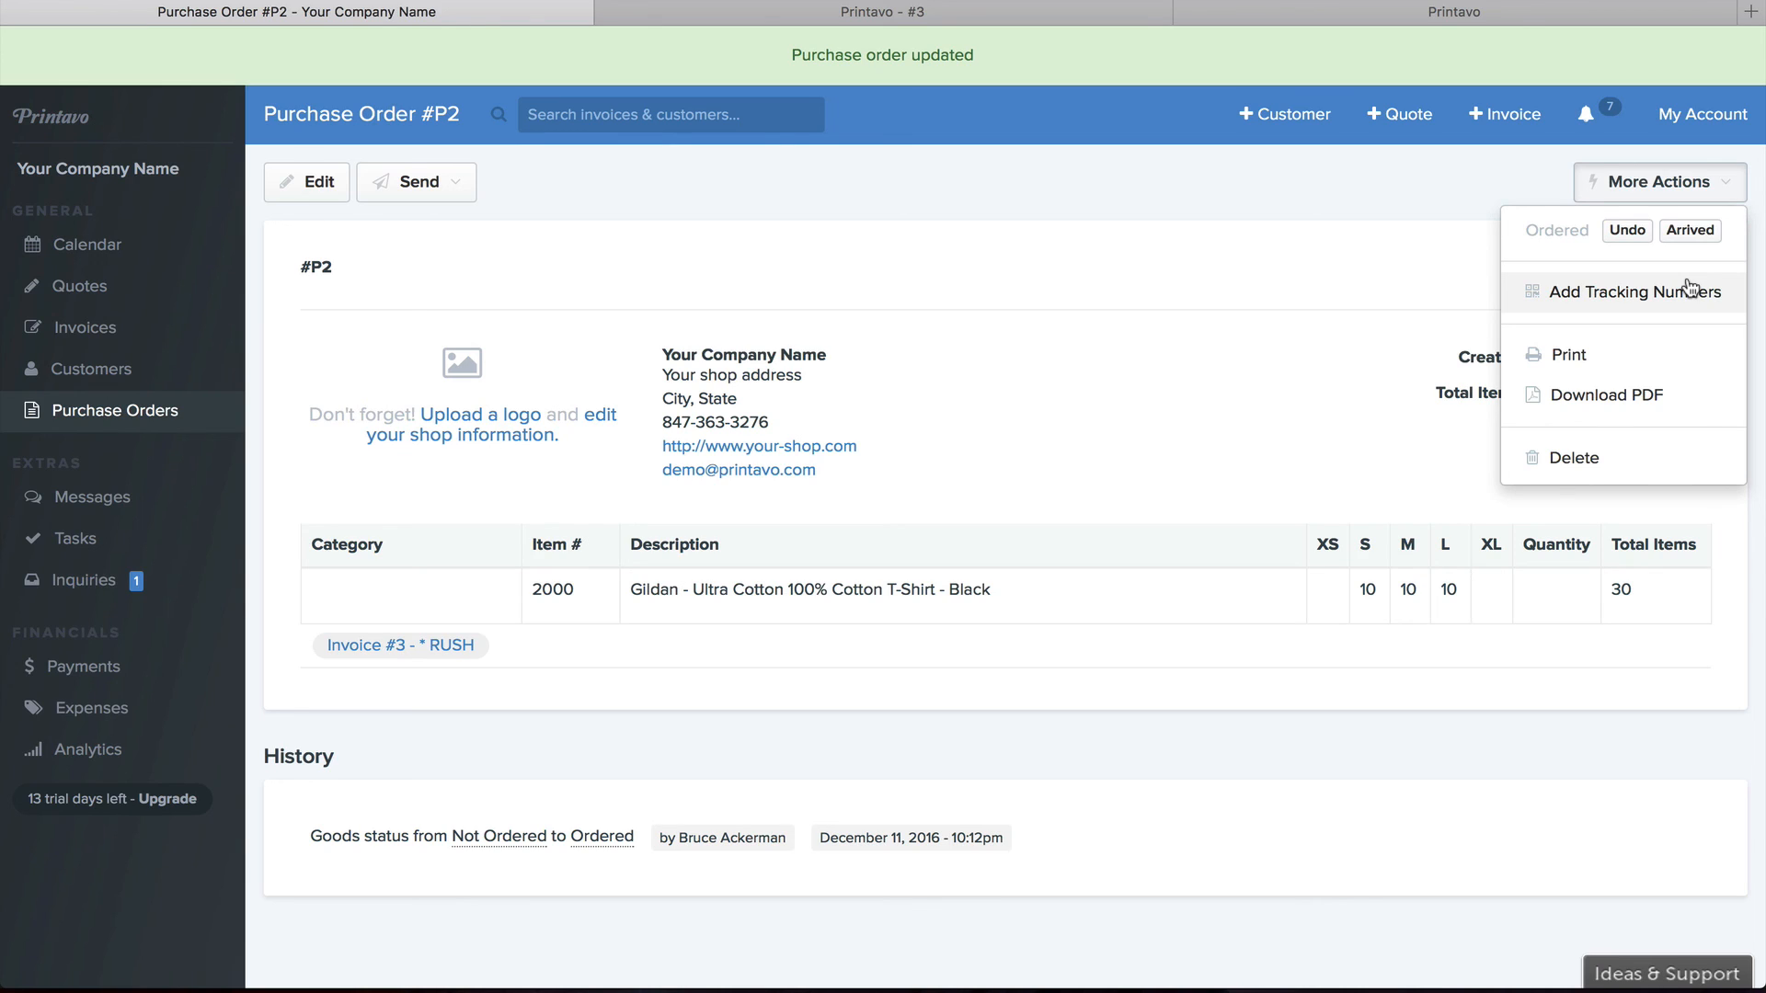
{"action": "left_click", "coordinate": [1269, 410]}
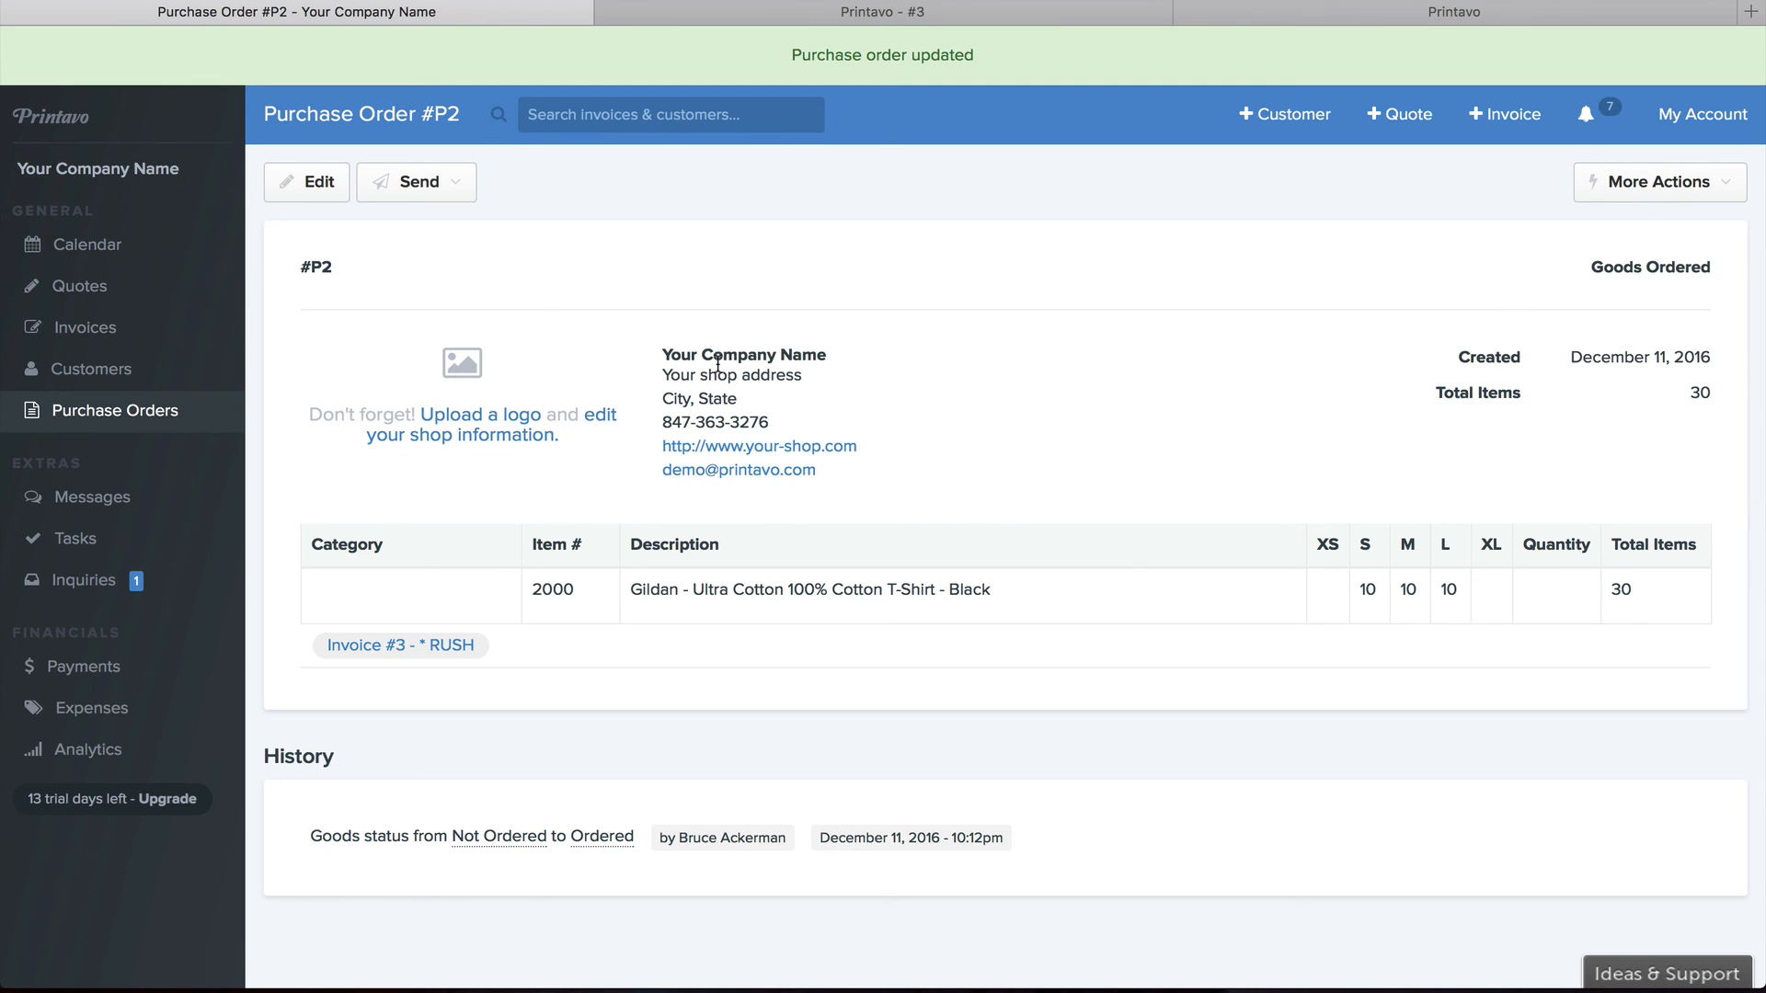